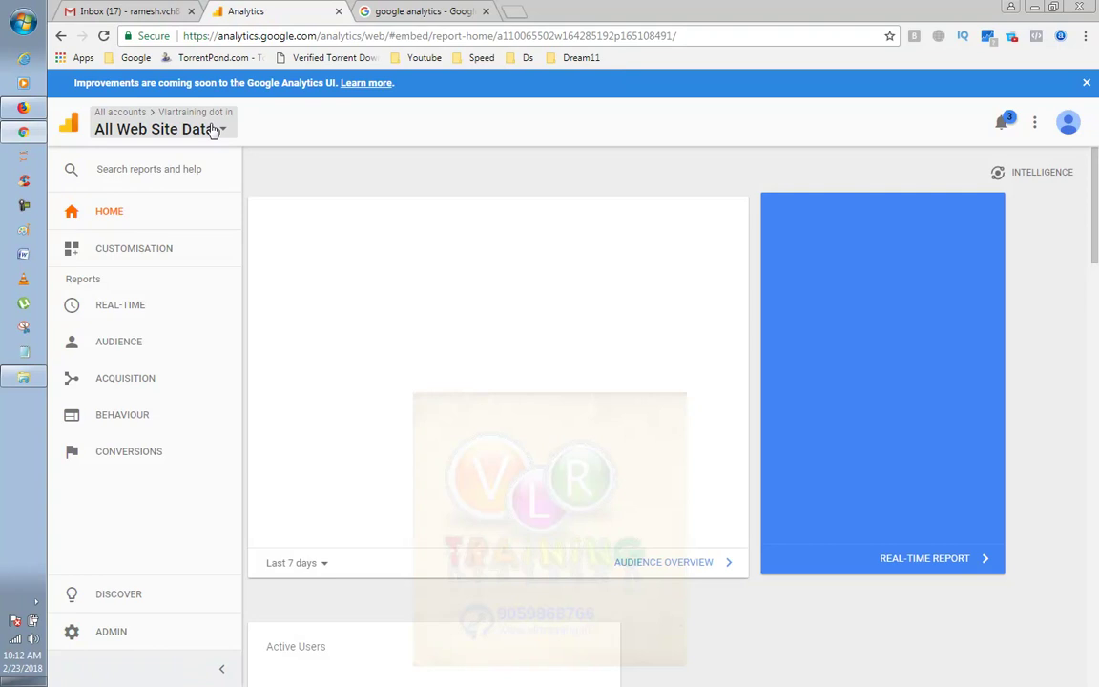
- Check the Analytics account selector and the Gmail inbox, and sign out of the Google account in Analytics
left_click(213, 129)
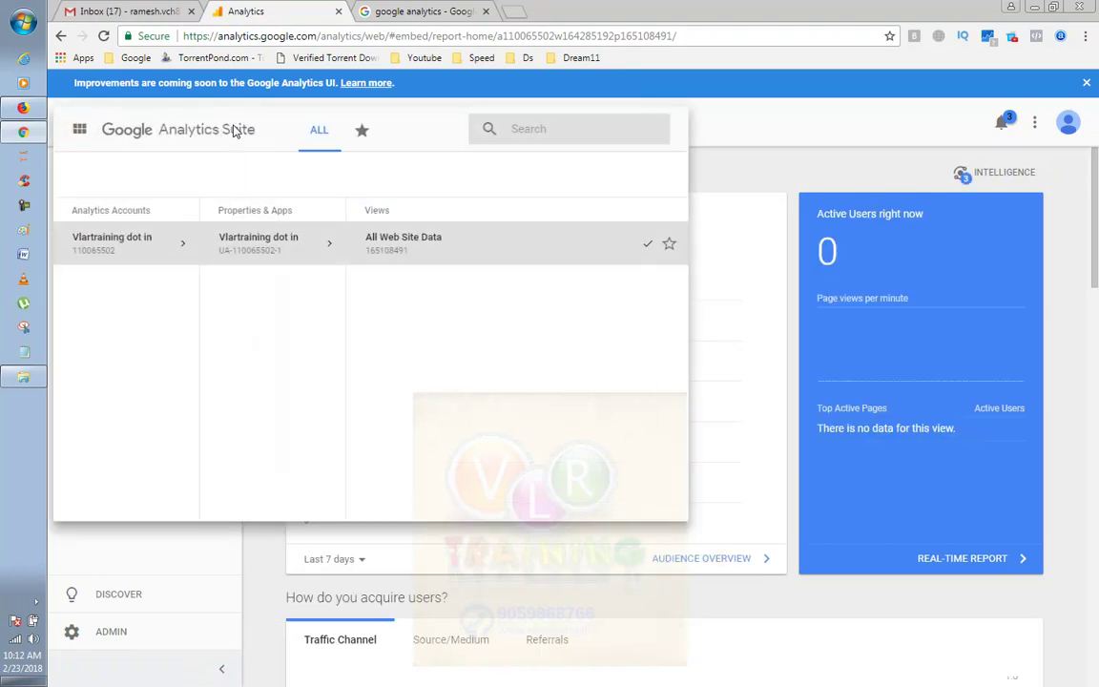
left_click(143, 12)
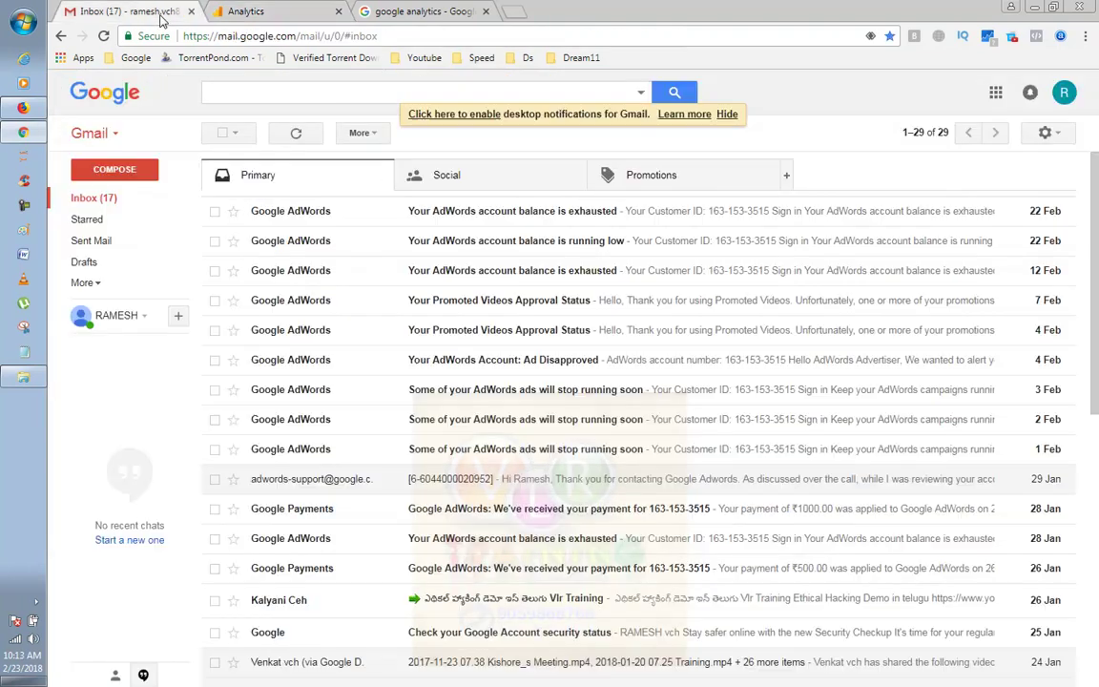
left_click(301, 14)
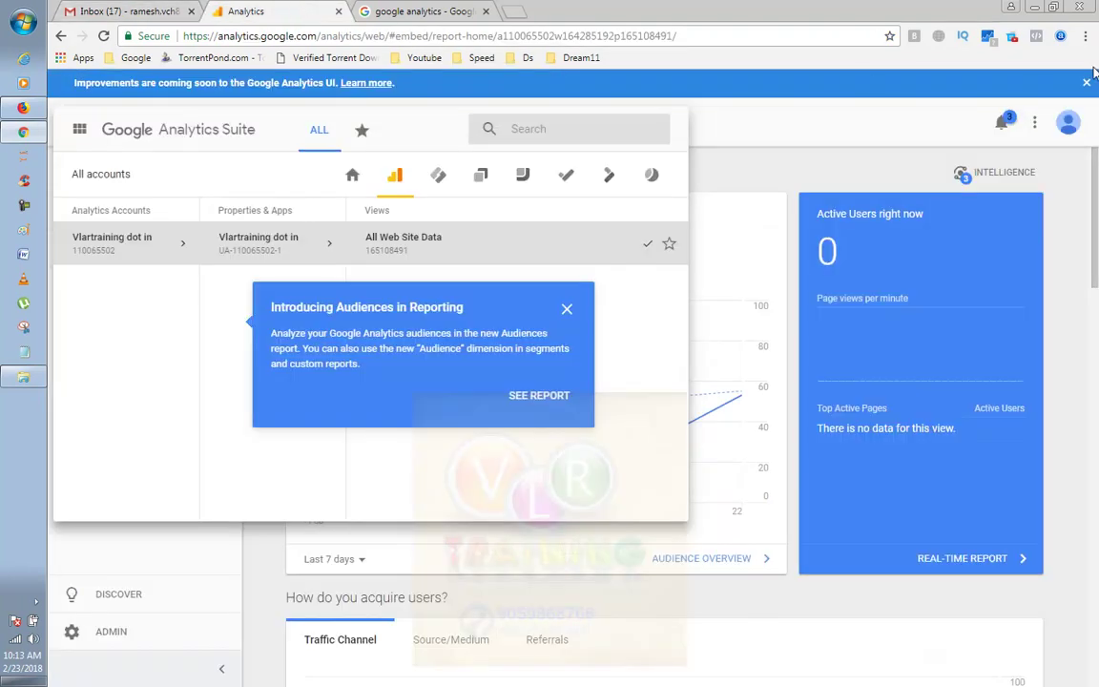
left_click(1069, 124)
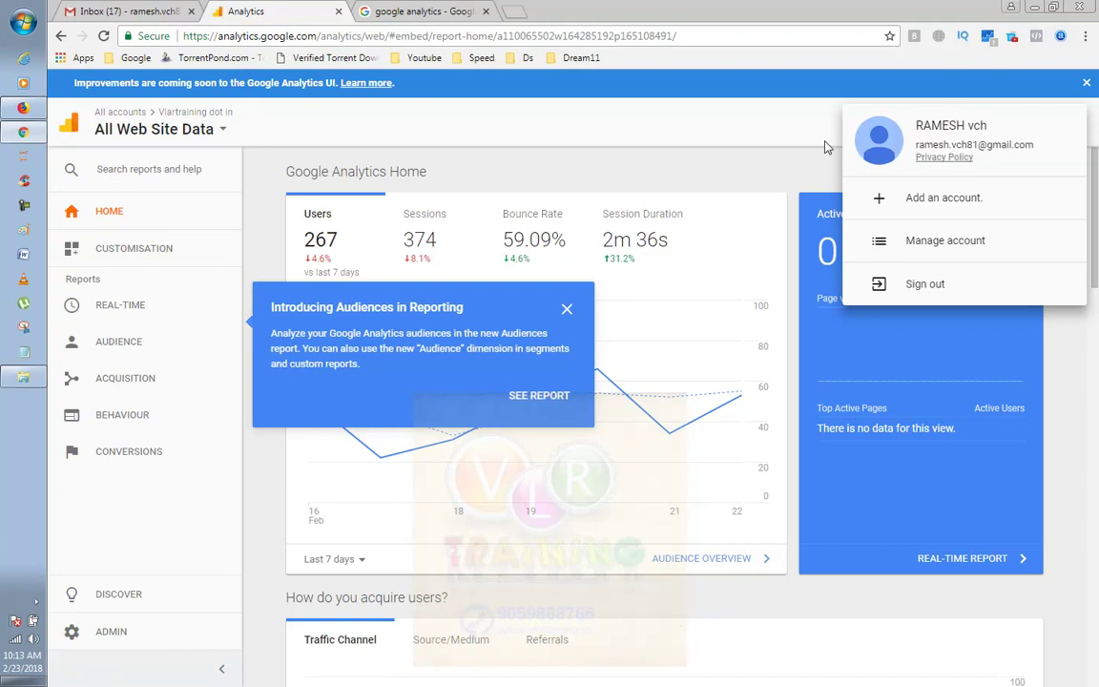
left_click(932, 291)
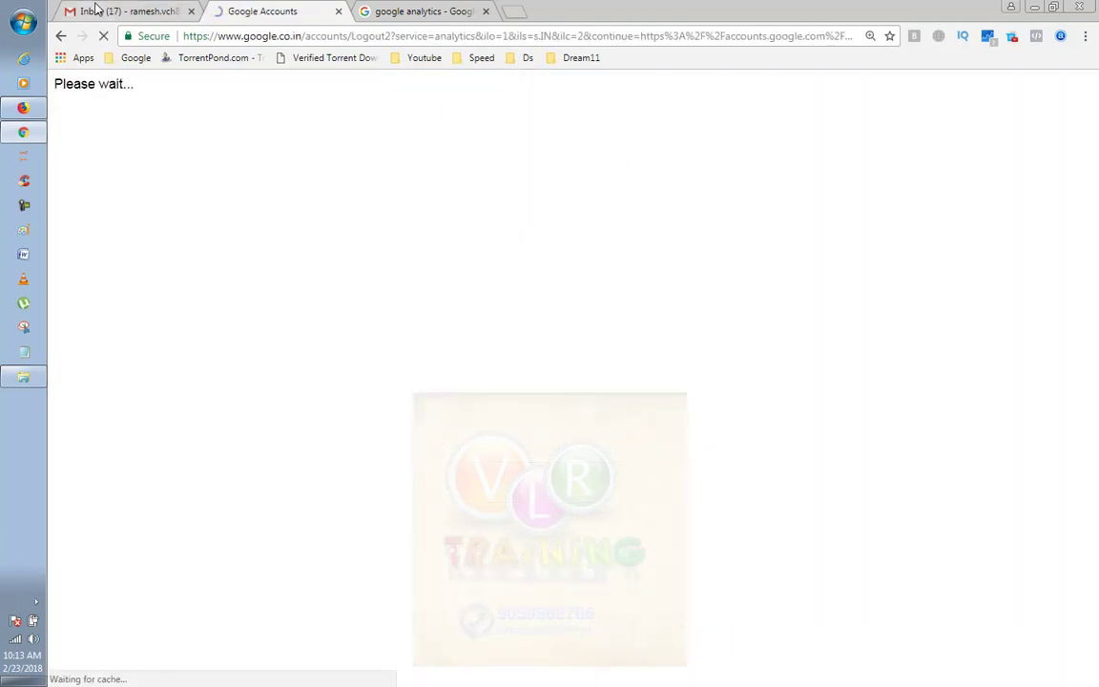
- Switch to the open Gmail inbox and sign out of the account there
left_click(97, 9)
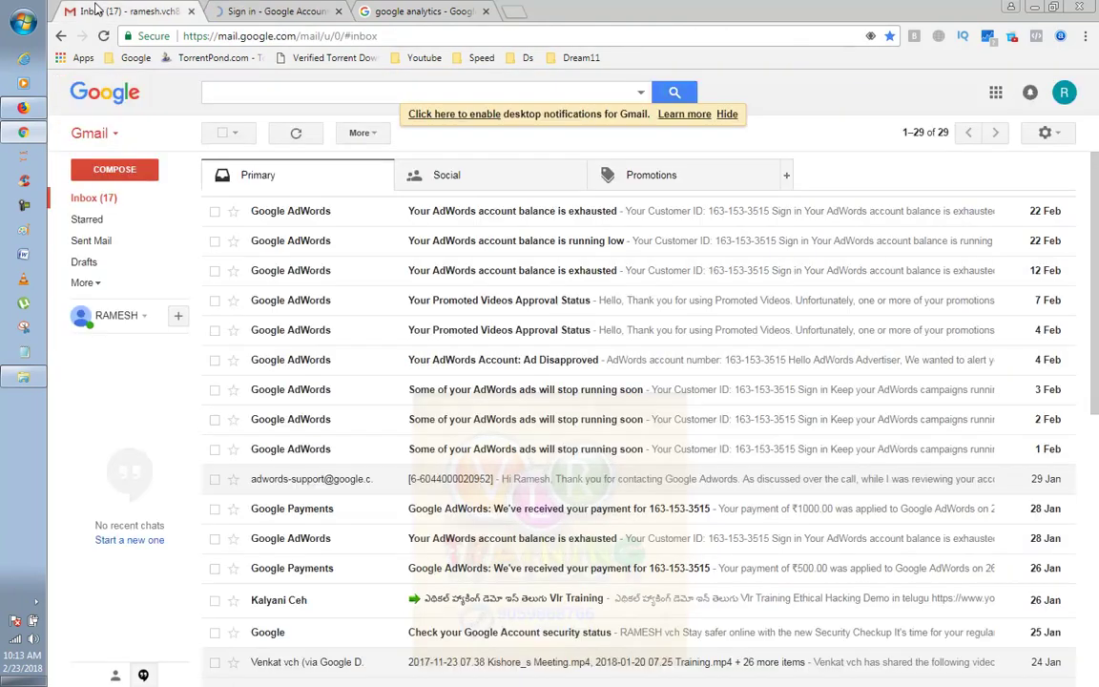
left_click(1064, 92)
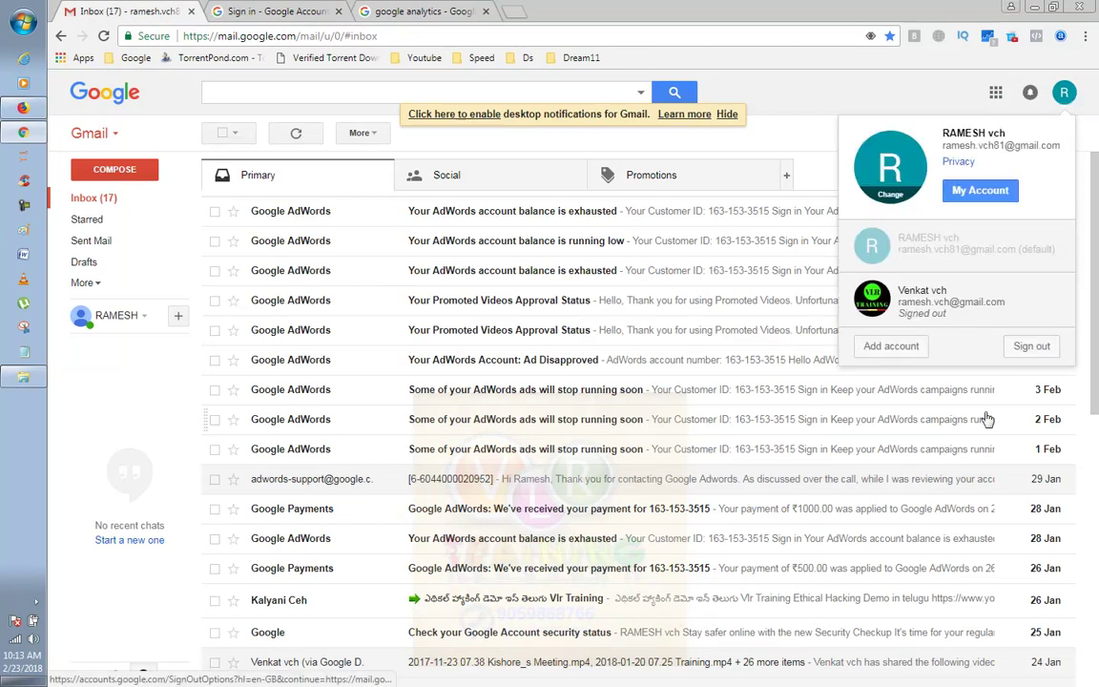
left_click(1022, 347)
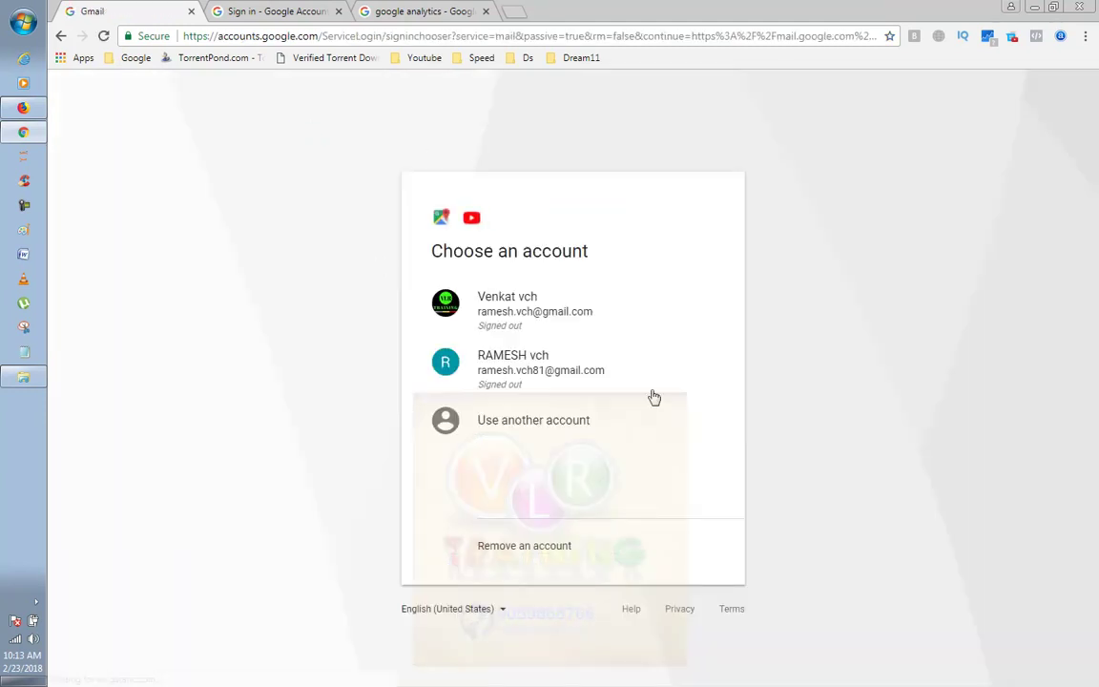
- Choose to use another account on the Gmail sign-in page and submit the account's saved e-mail address
left_click(446, 420)
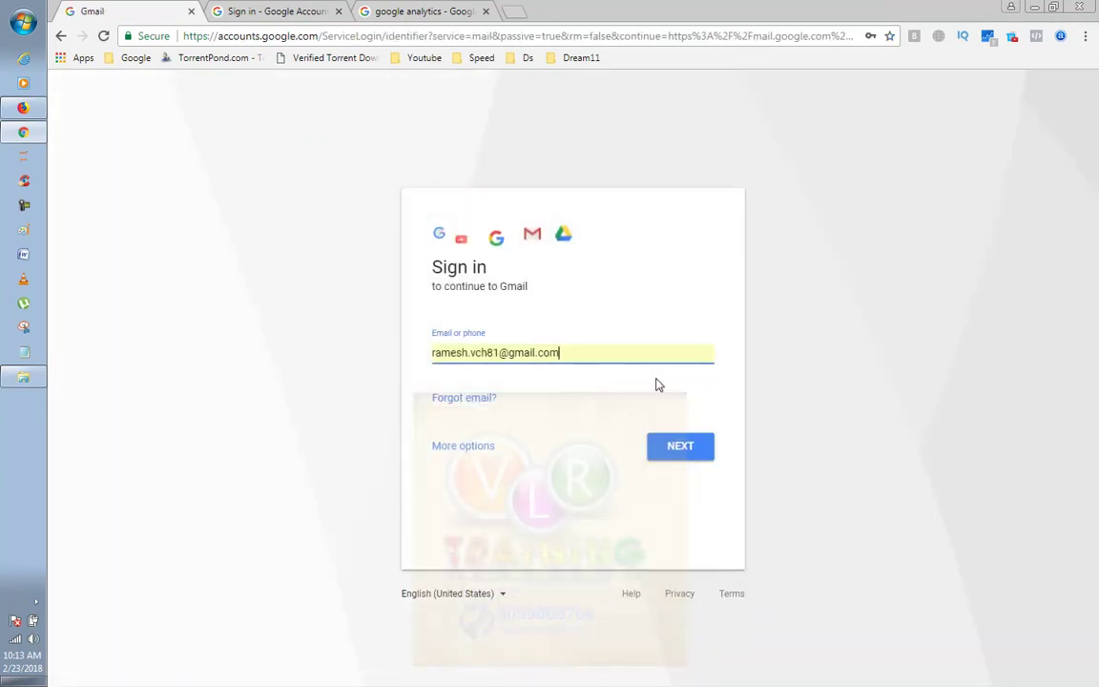
triple_click(593, 356)
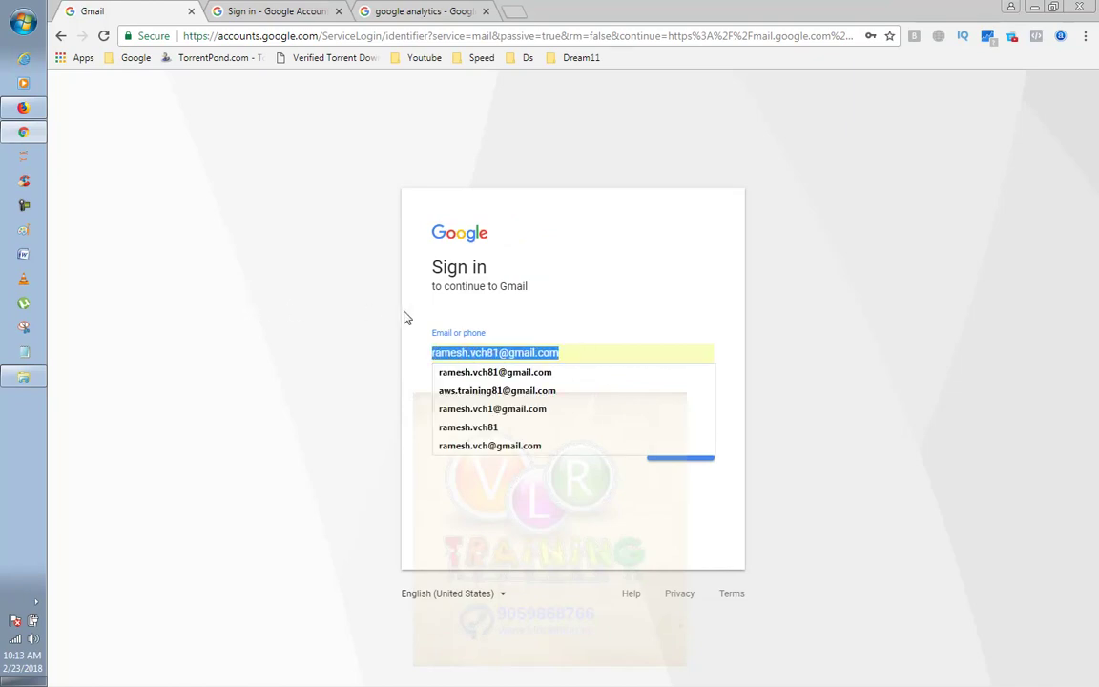
type("ma")
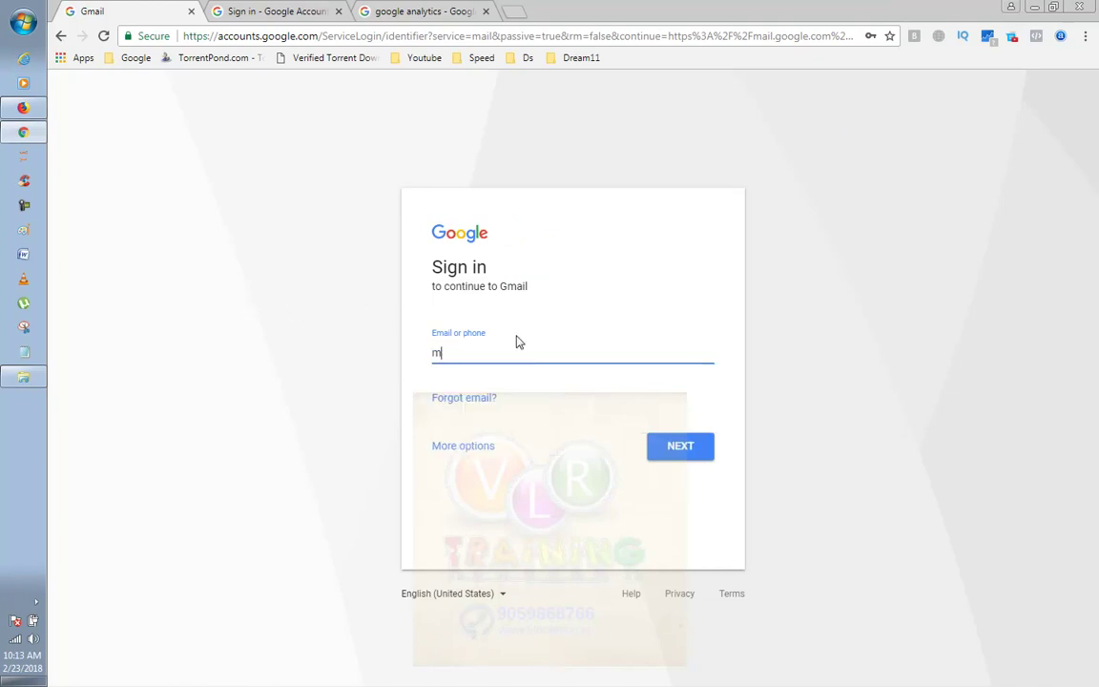
key("BackSpace")
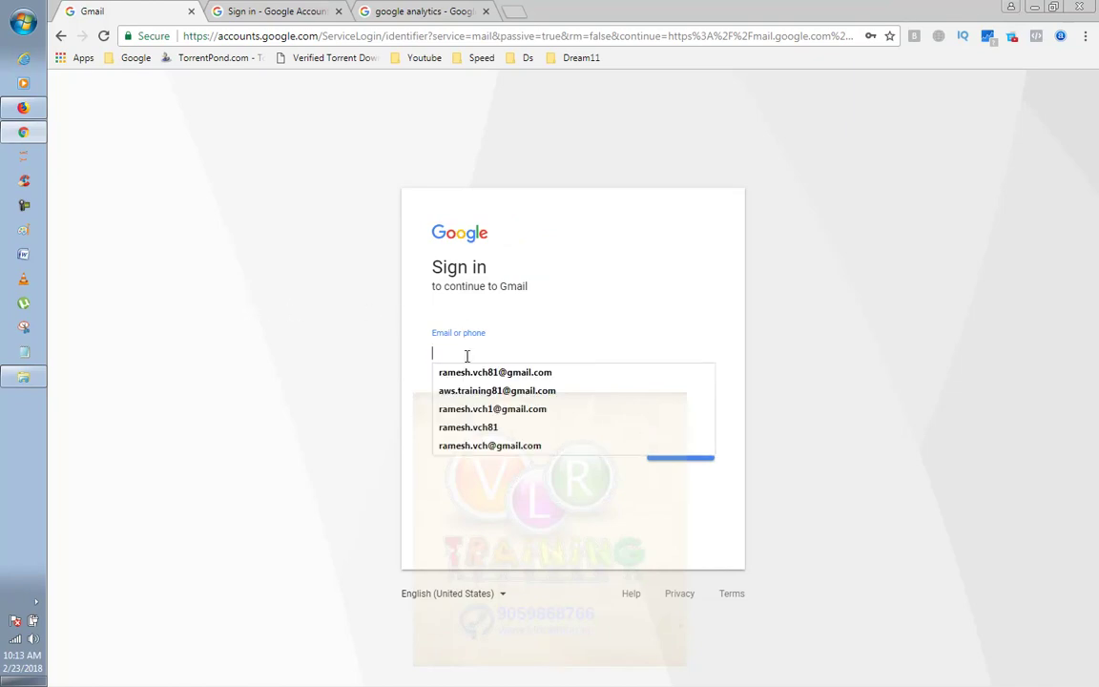
left_click(484, 409)
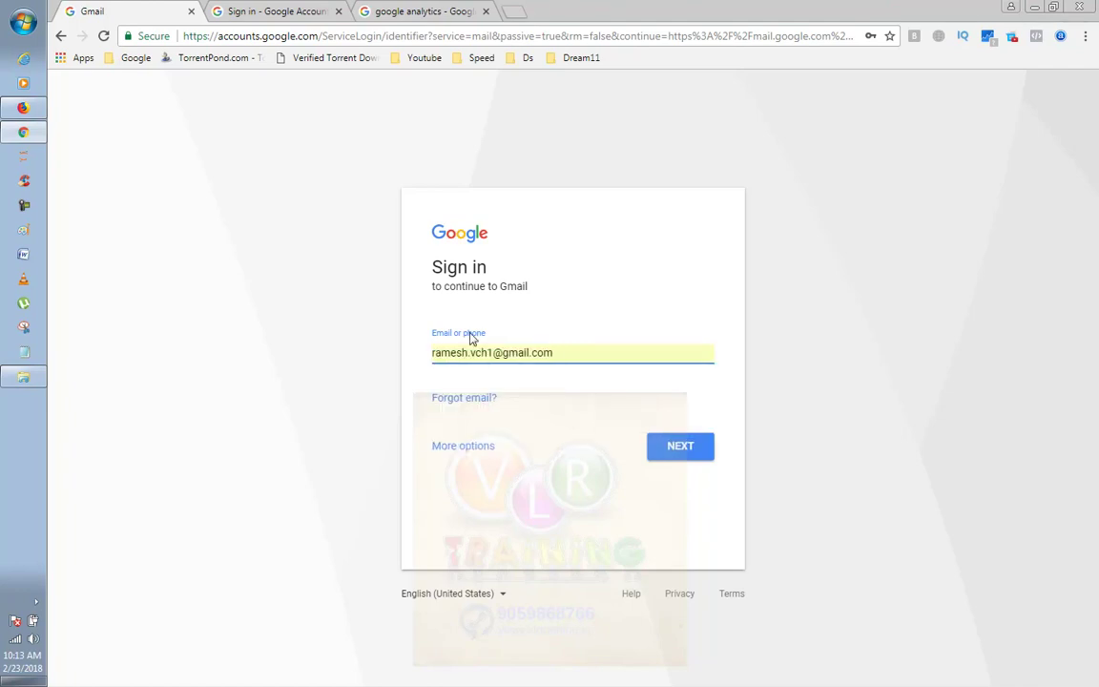
key("ctrl+a")
key("BackSpace")
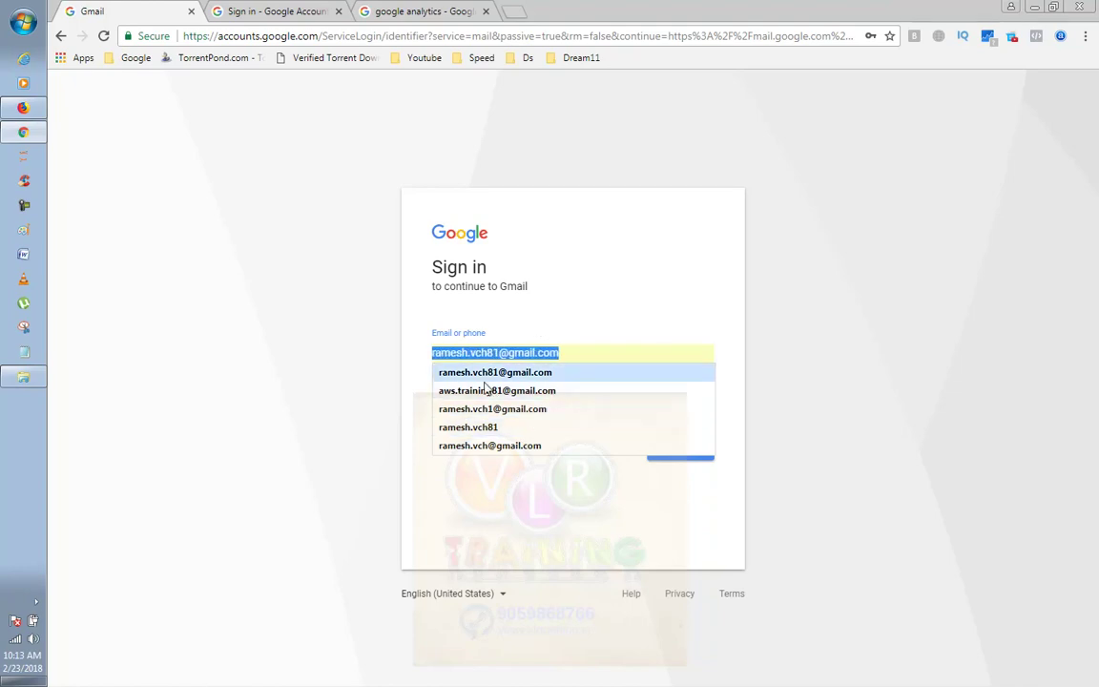
left_click(539, 372)
left_click(696, 451)
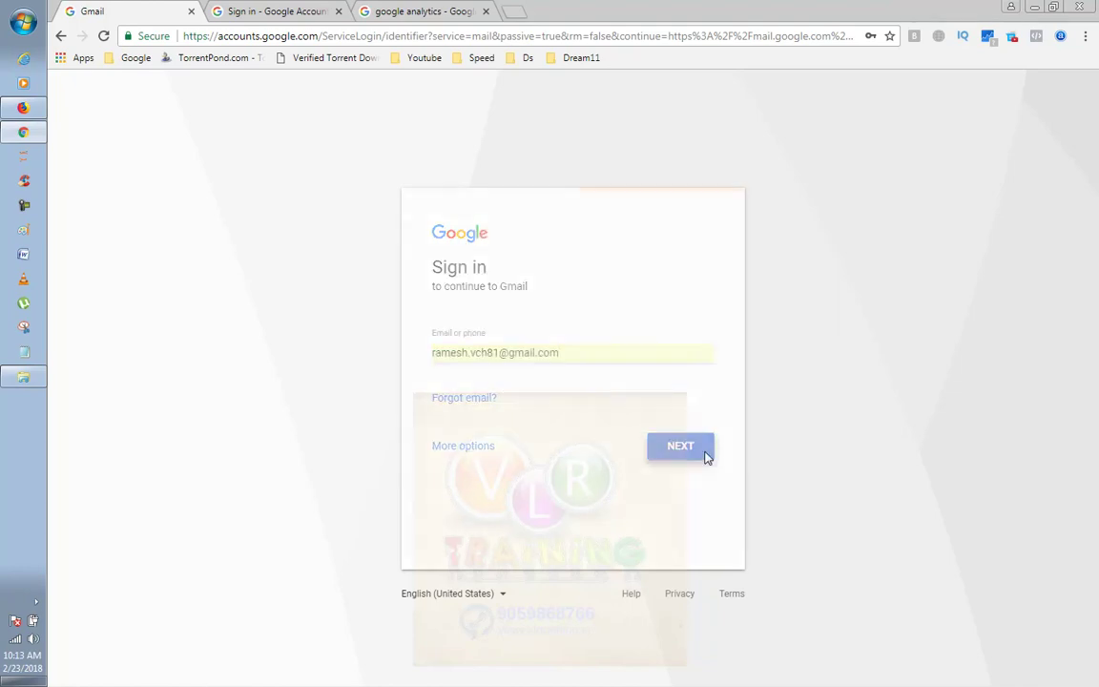
left_click(700, 431)
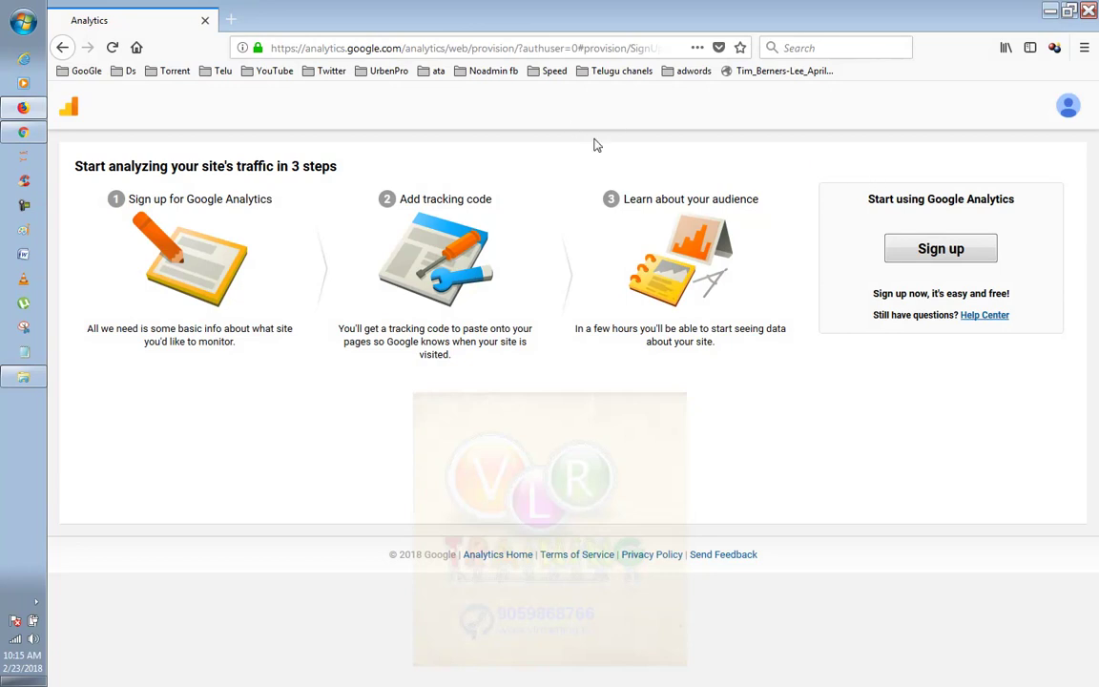
- Start the Google Analytics sign-up, compare the mobile app option, and set the new account to track a website
left_click(923, 252)
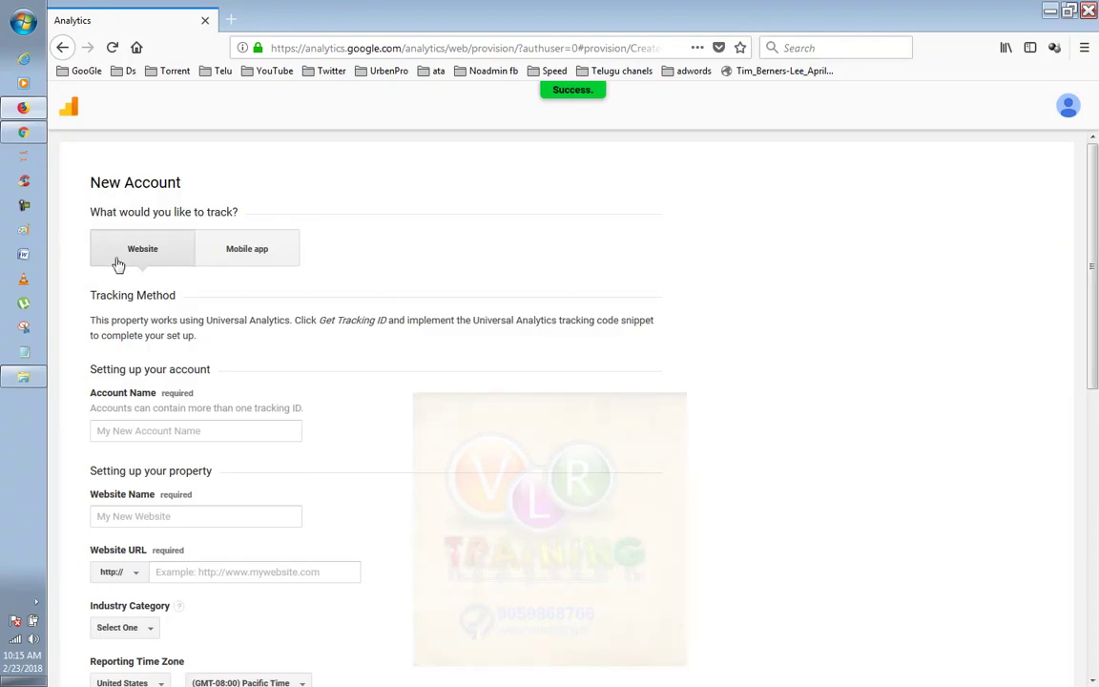
left_click(240, 255)
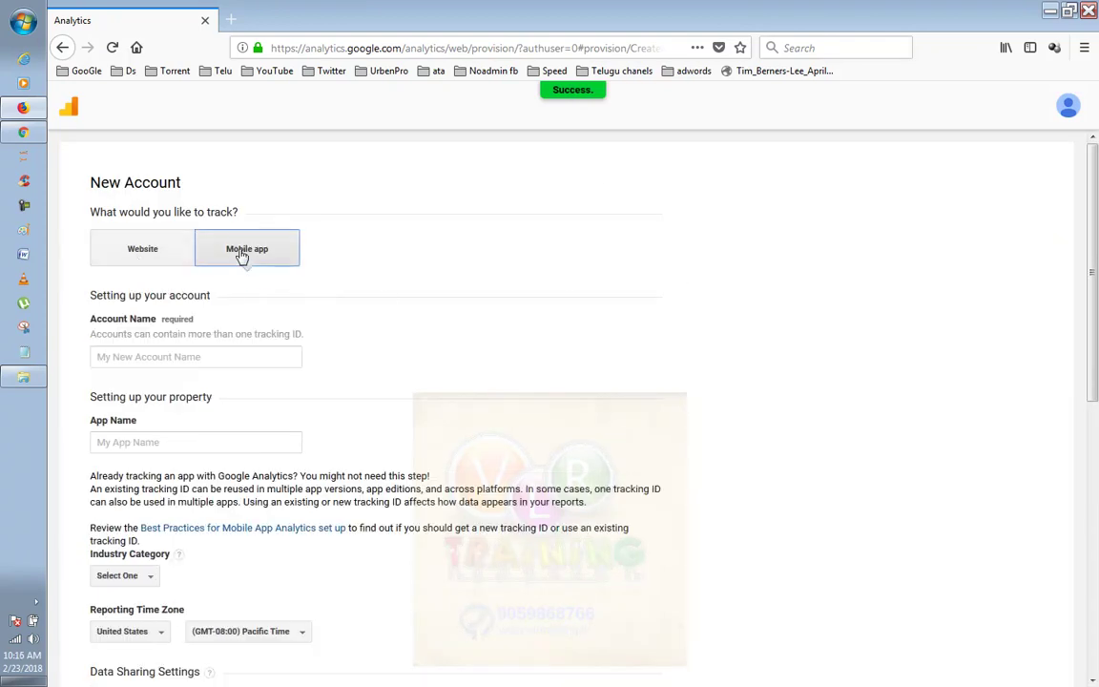
left_click(150, 247)
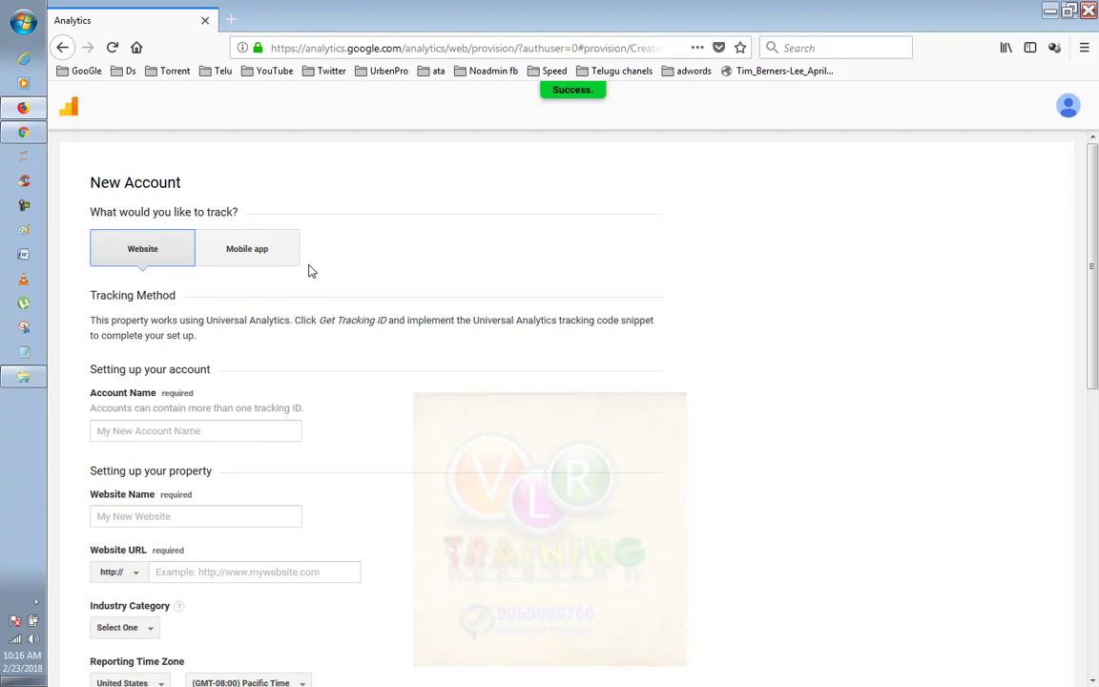
- Review the new account form, from the account and property fields through the time zone and data sharing settings to the tracking ID option
scroll(307, 271, "down", 2)
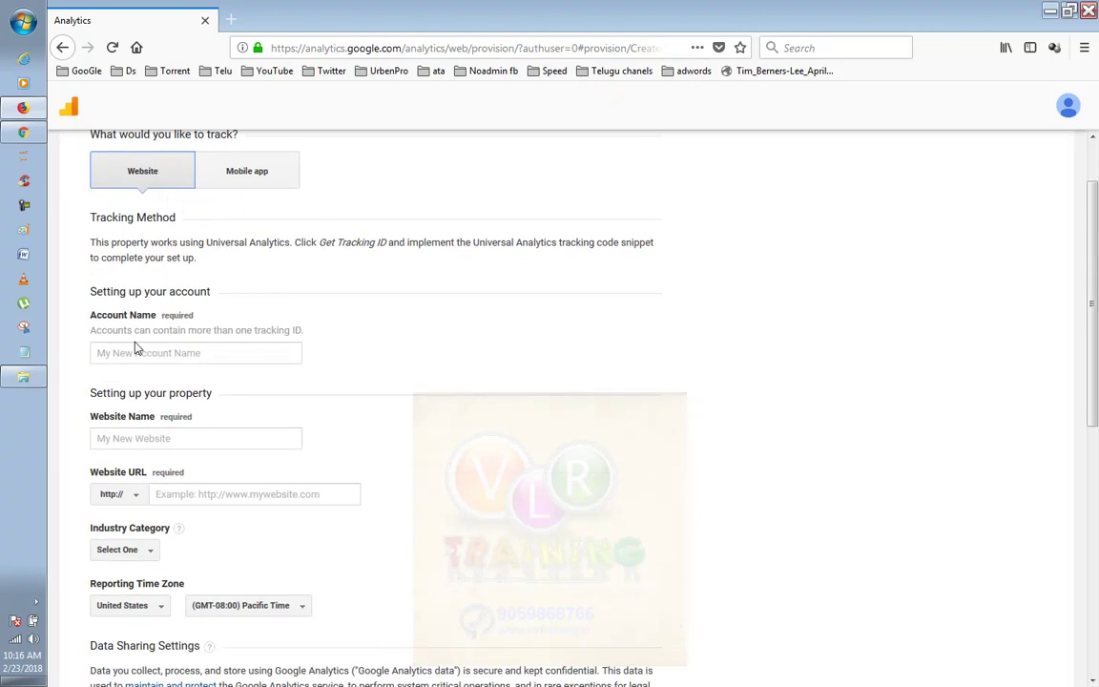
left_click(182, 352)
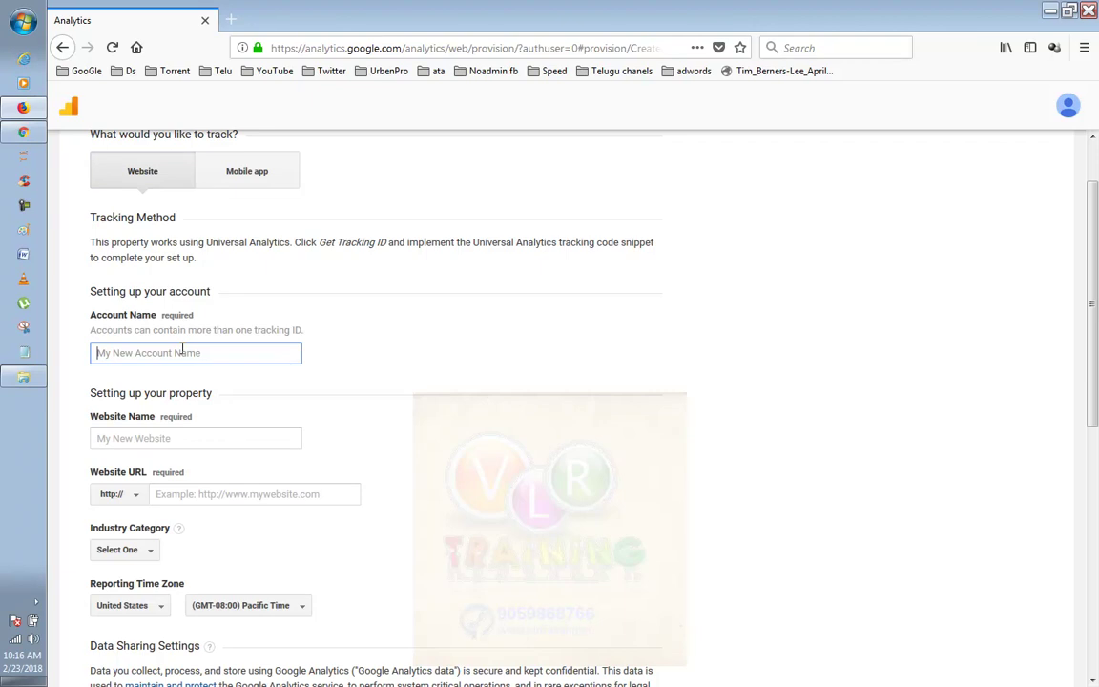
scroll(296, 277, "up", 2)
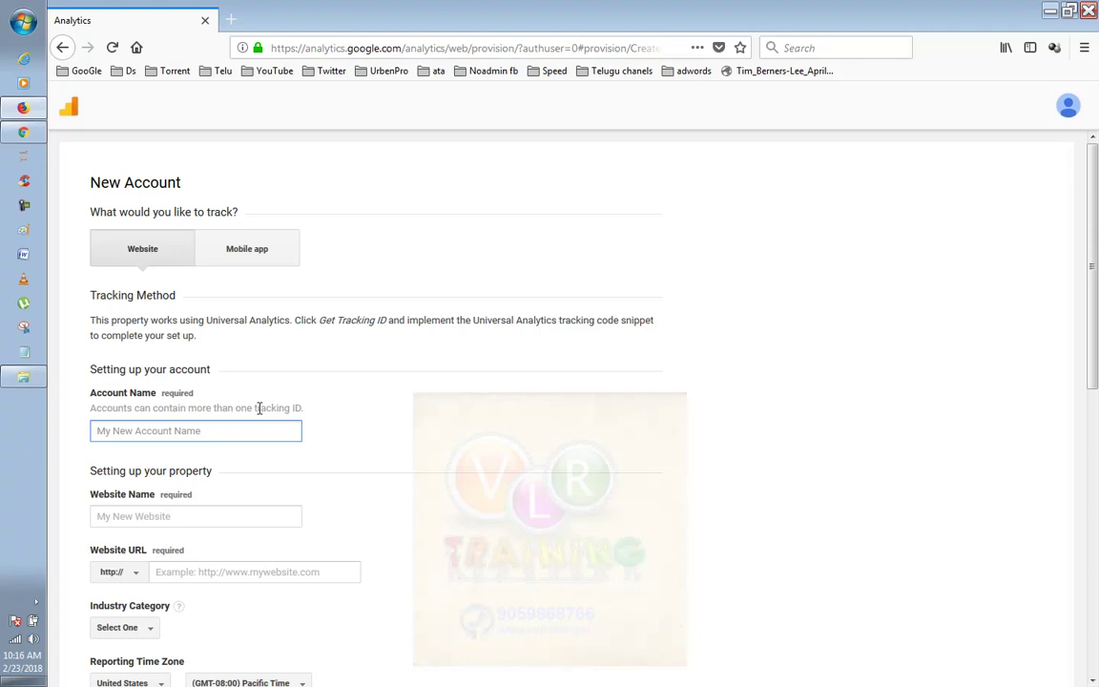
scroll(259, 410, "down", 2)
left_click(116, 350)
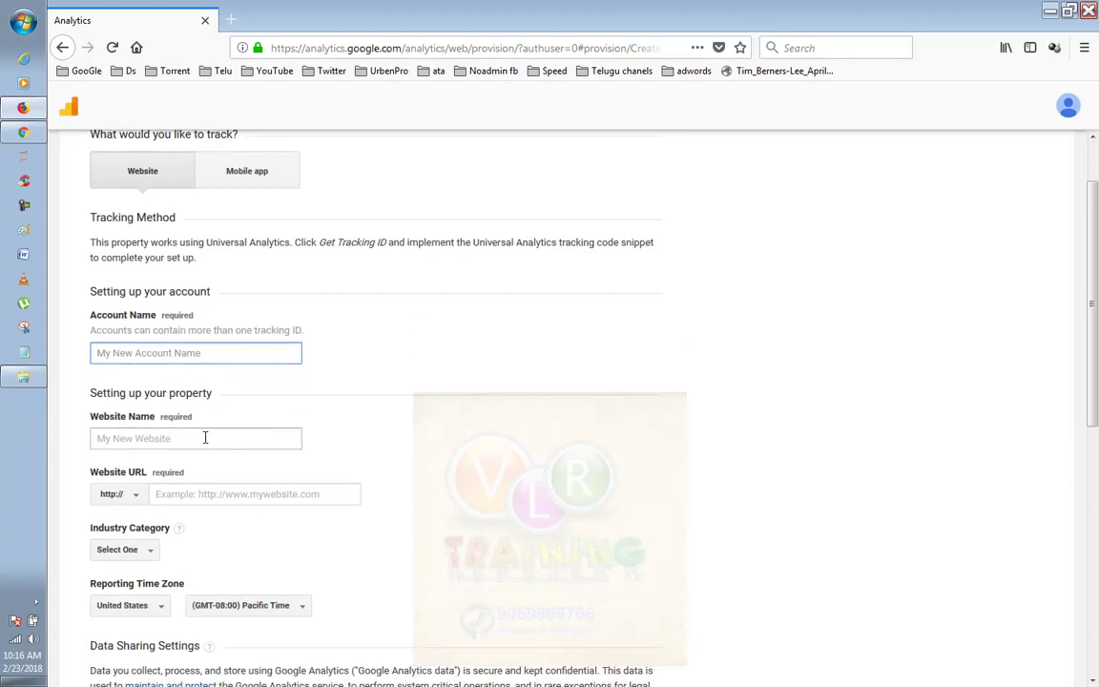
scroll(205, 438, "down", 2)
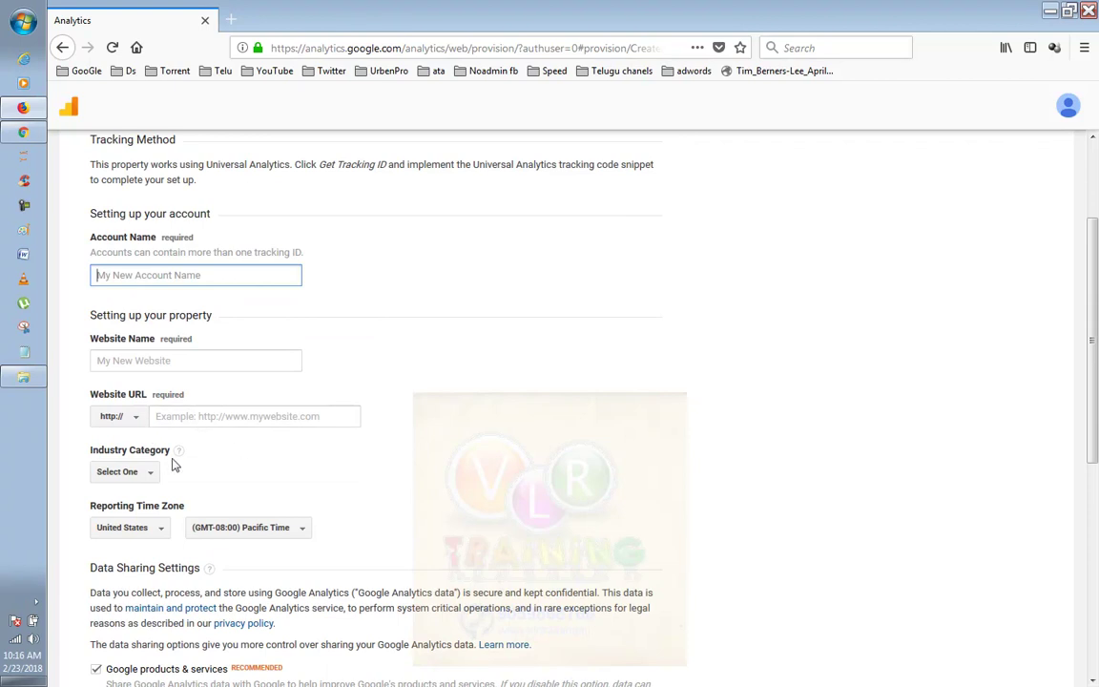
scroll(225, 494, "down", 4)
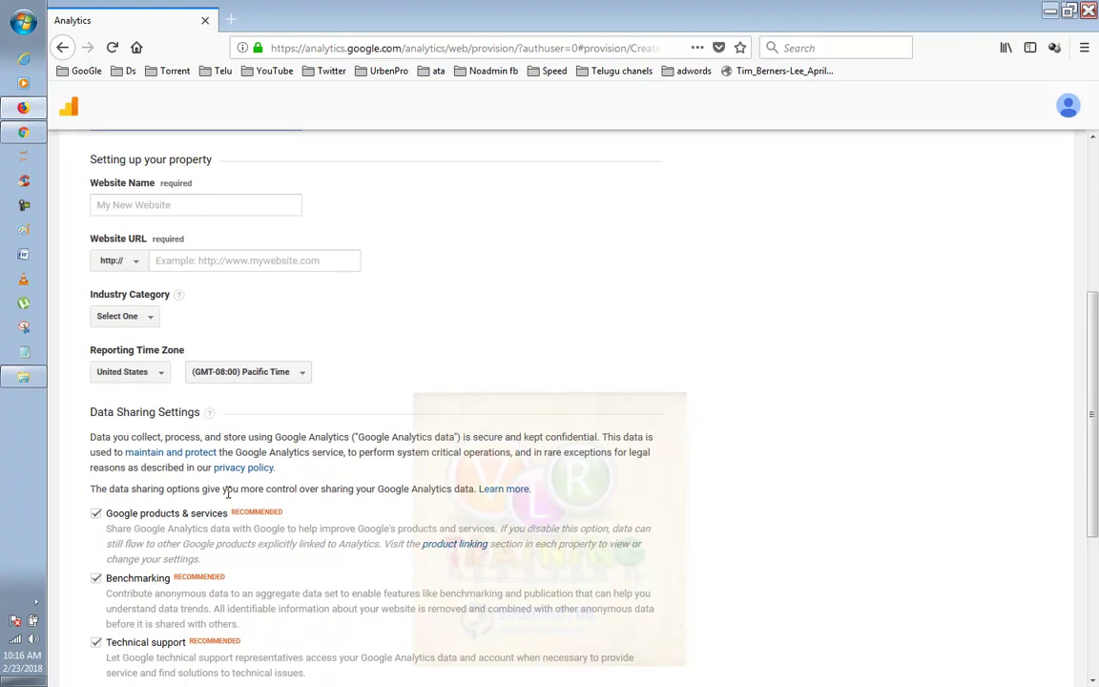
scroll(268, 484, "down", 2)
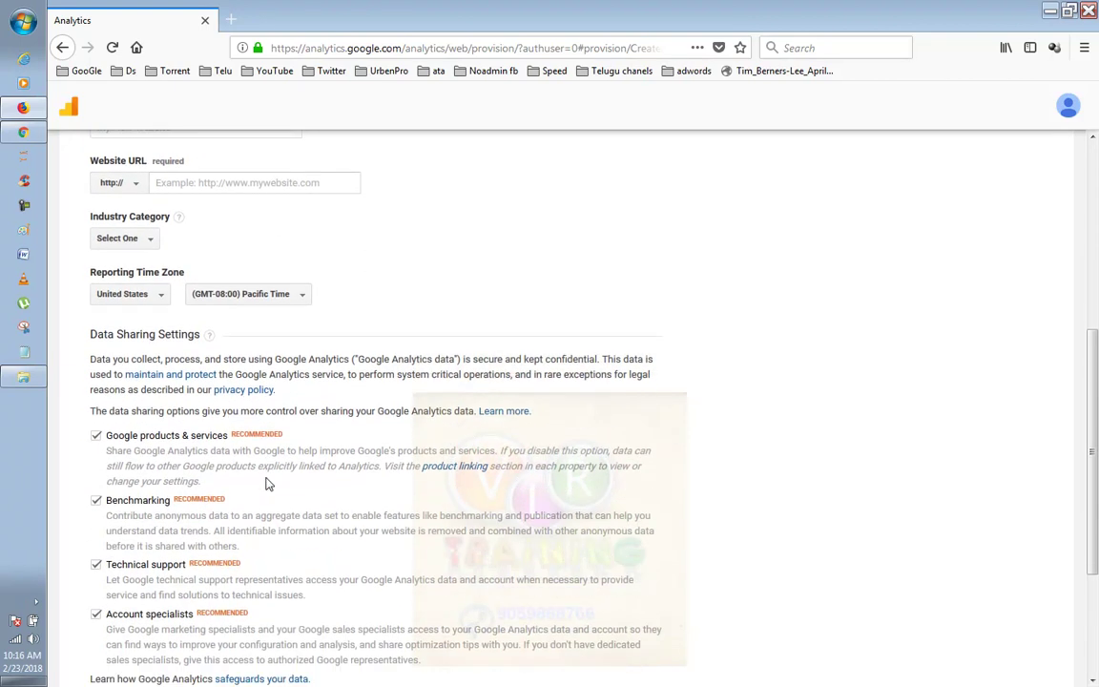
scroll(268, 484, "down", 2)
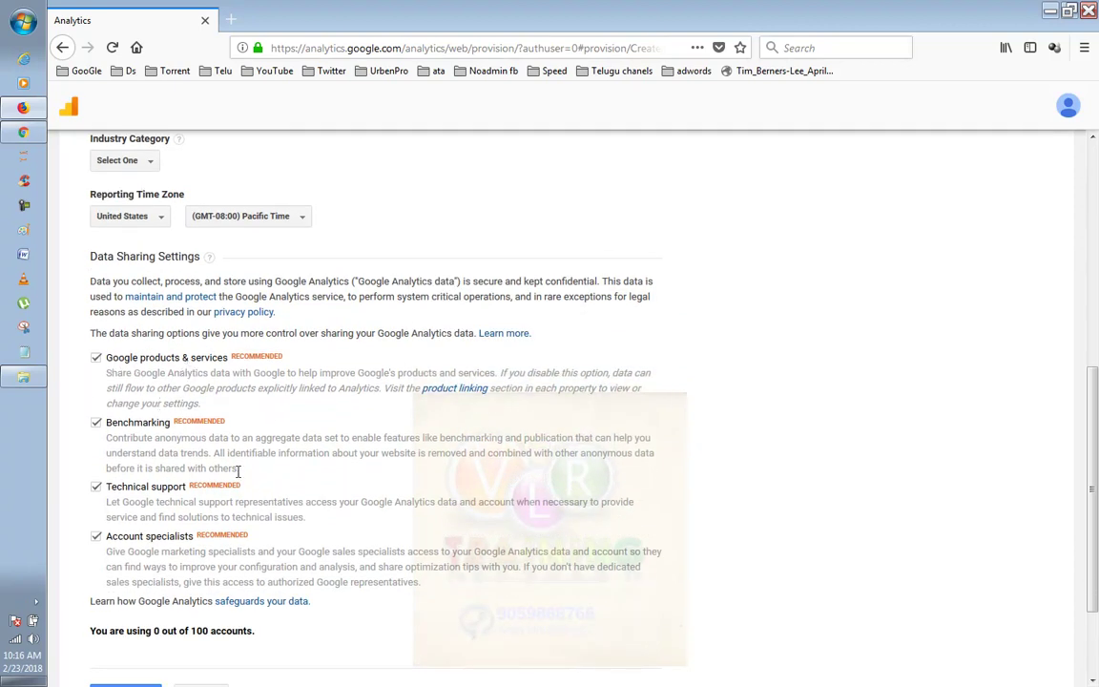
scroll(239, 471, "down", 2)
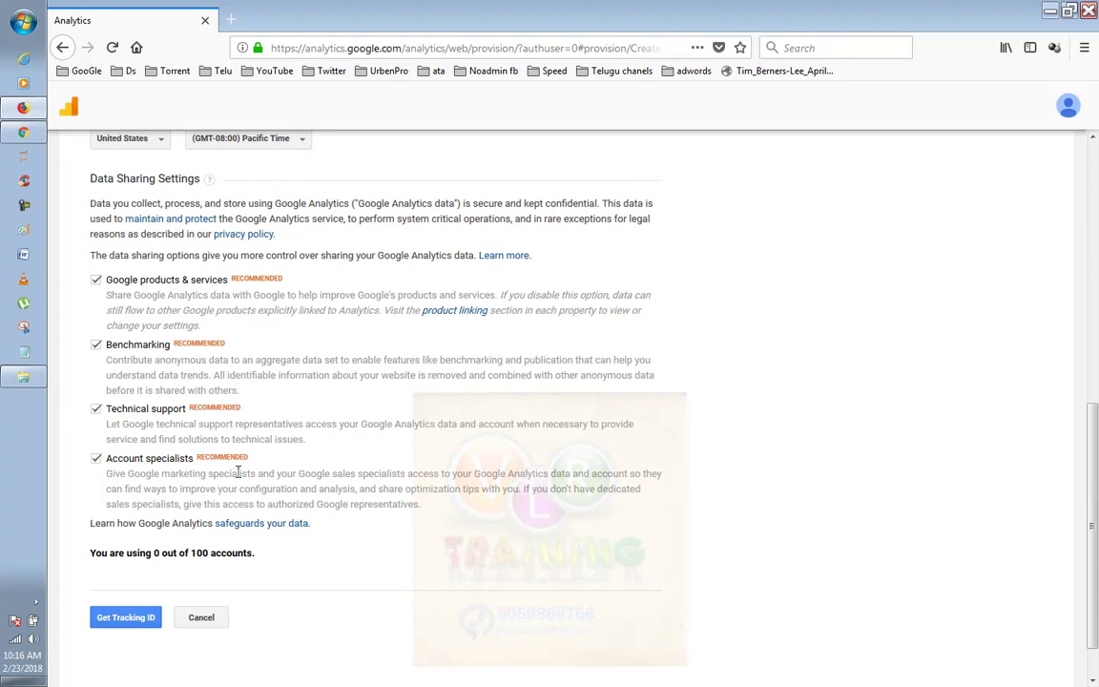
scroll(238, 471, "up", 6)
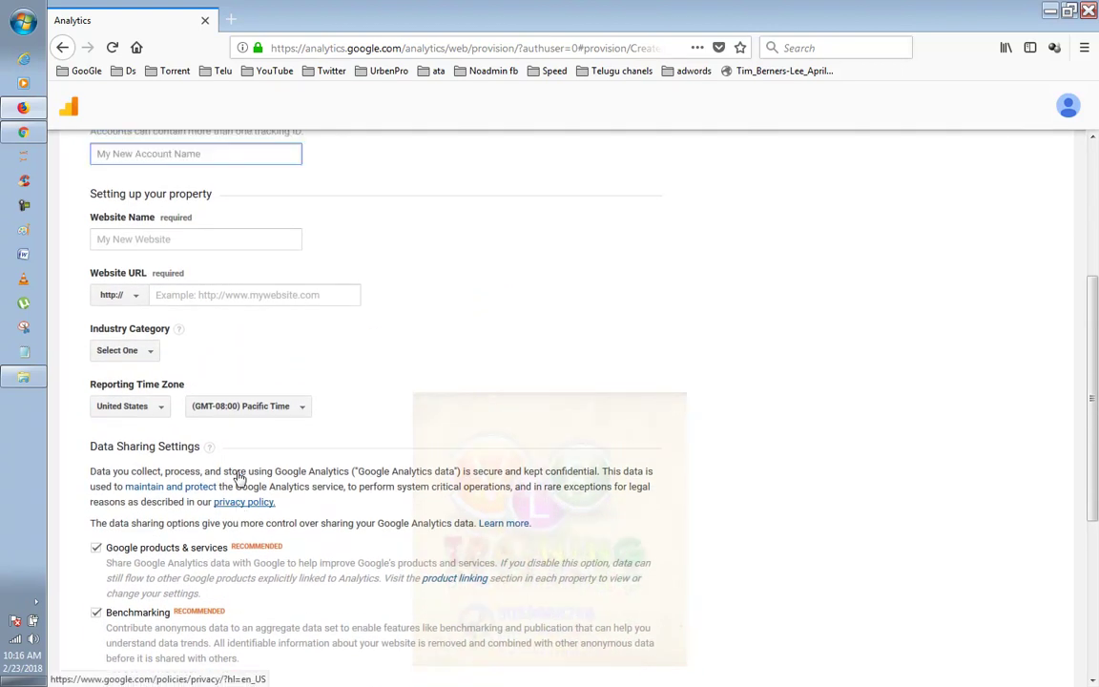
scroll(191, 458, "down", 4)
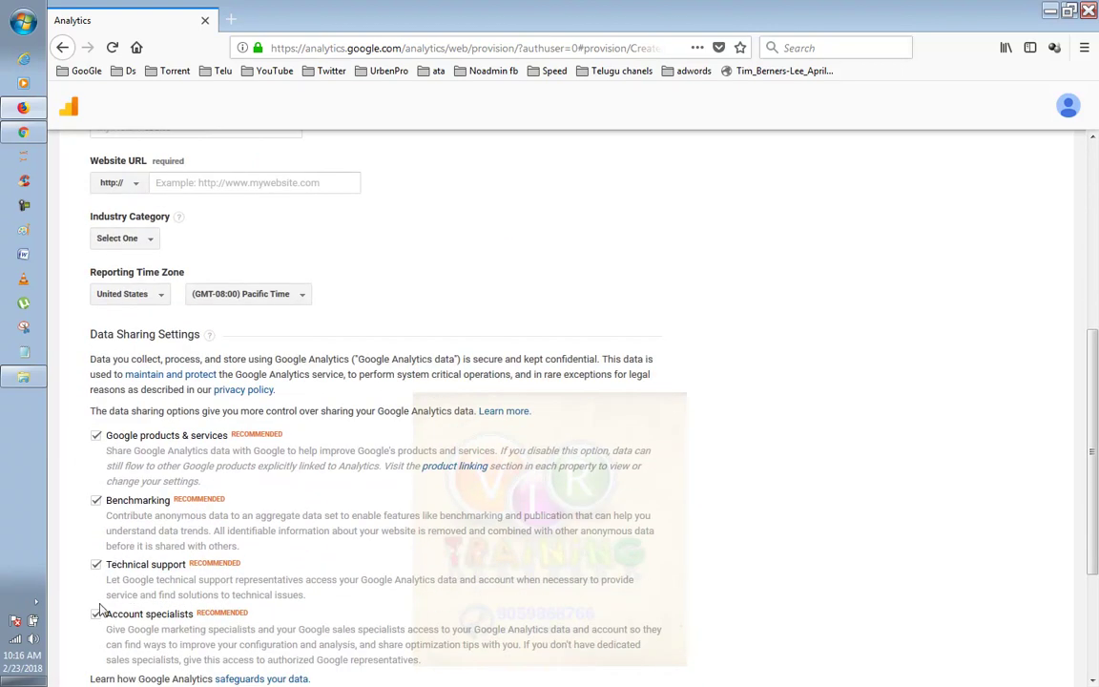
scroll(241, 491, "up", 10)
- Set the account name to "manumids" and the website name to "vlr training"
left_click(133, 437)
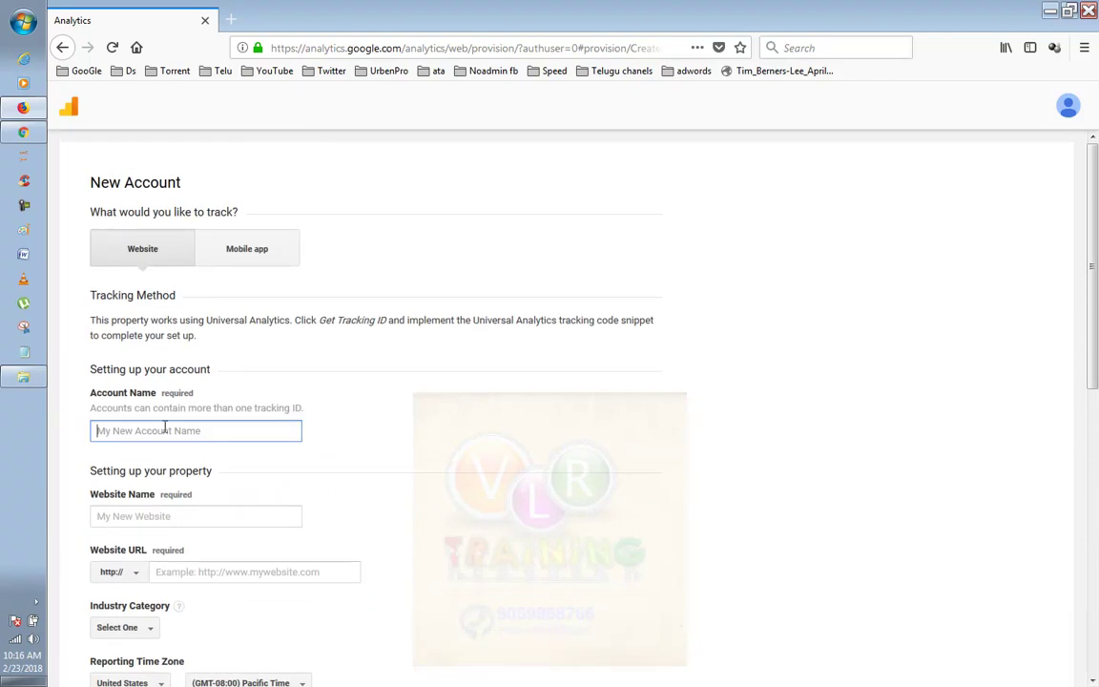
type("manumids")
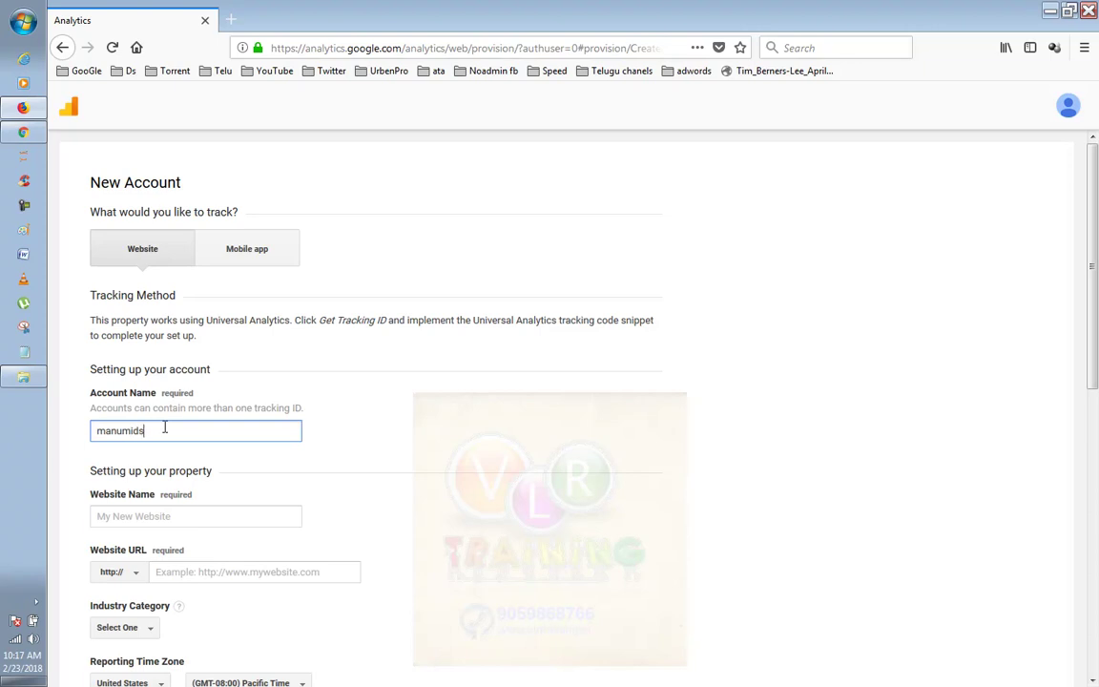
left_click(133, 519)
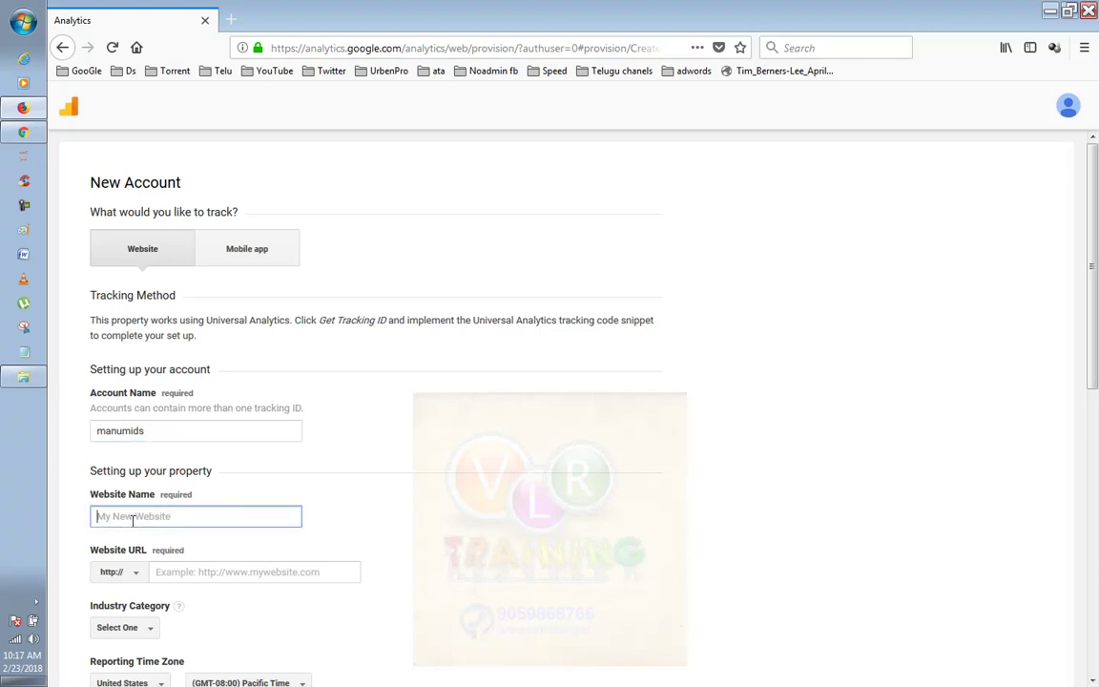
type("v")
left_click(273, 572)
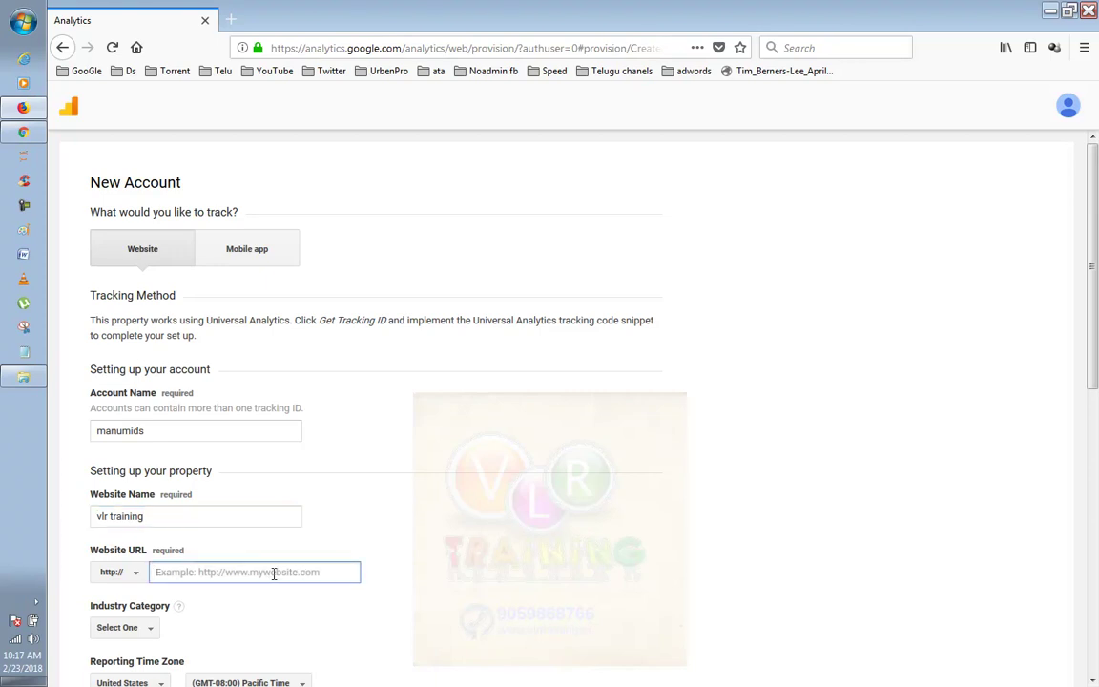
left_click(133, 577)
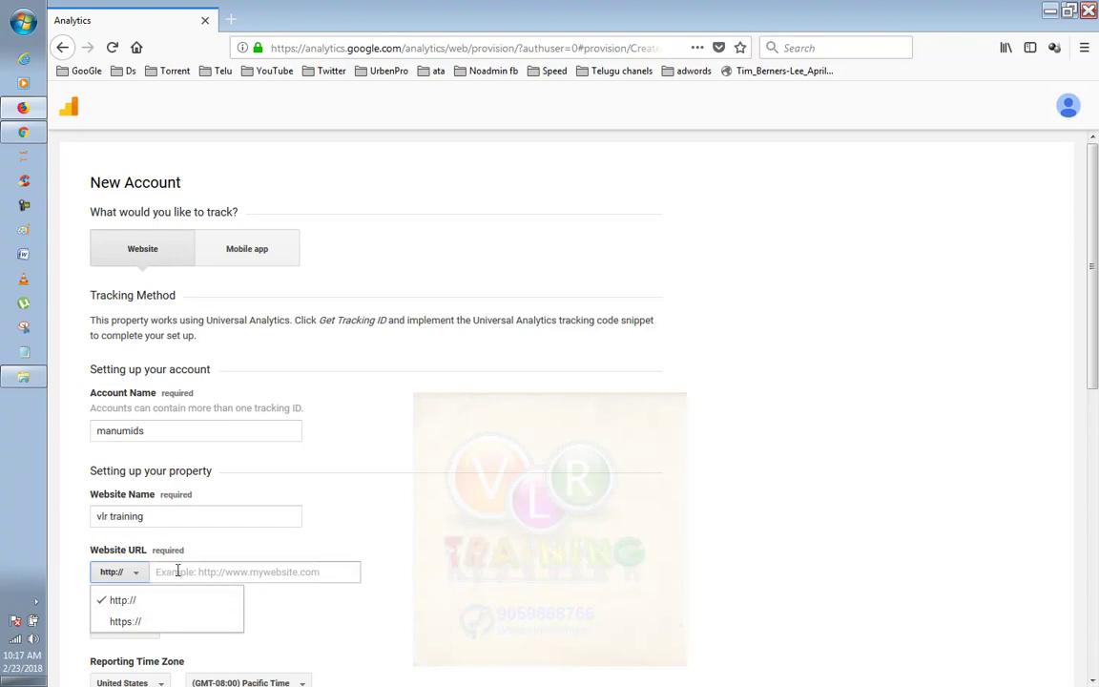
left_click(177, 571)
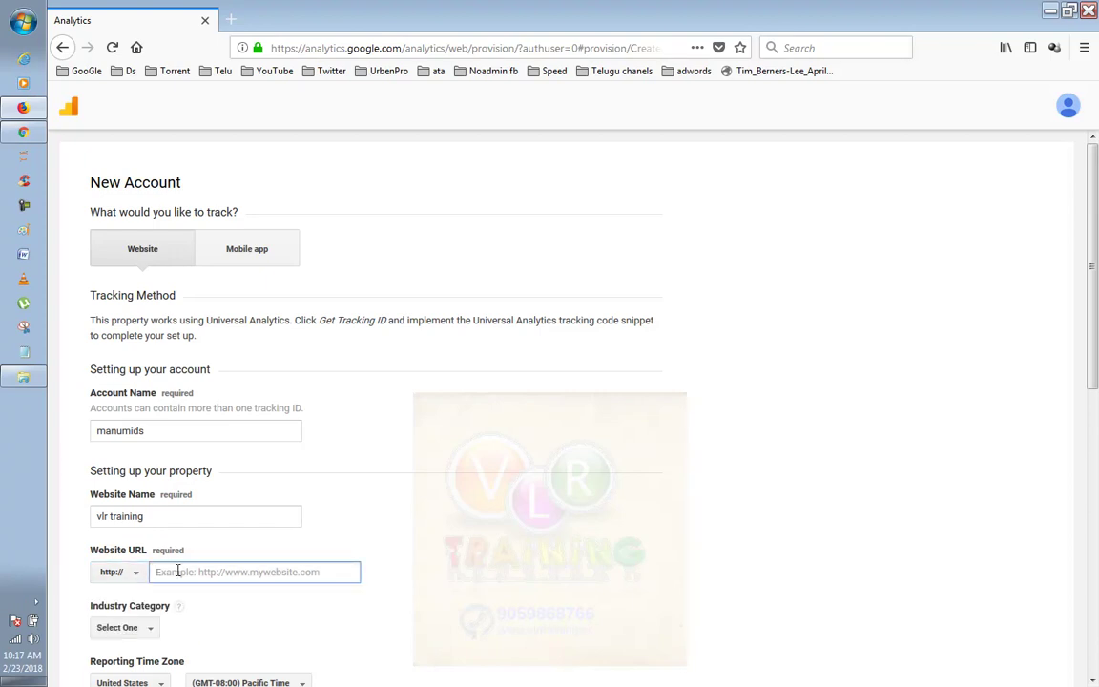
type("www.vlrtraining1.com")
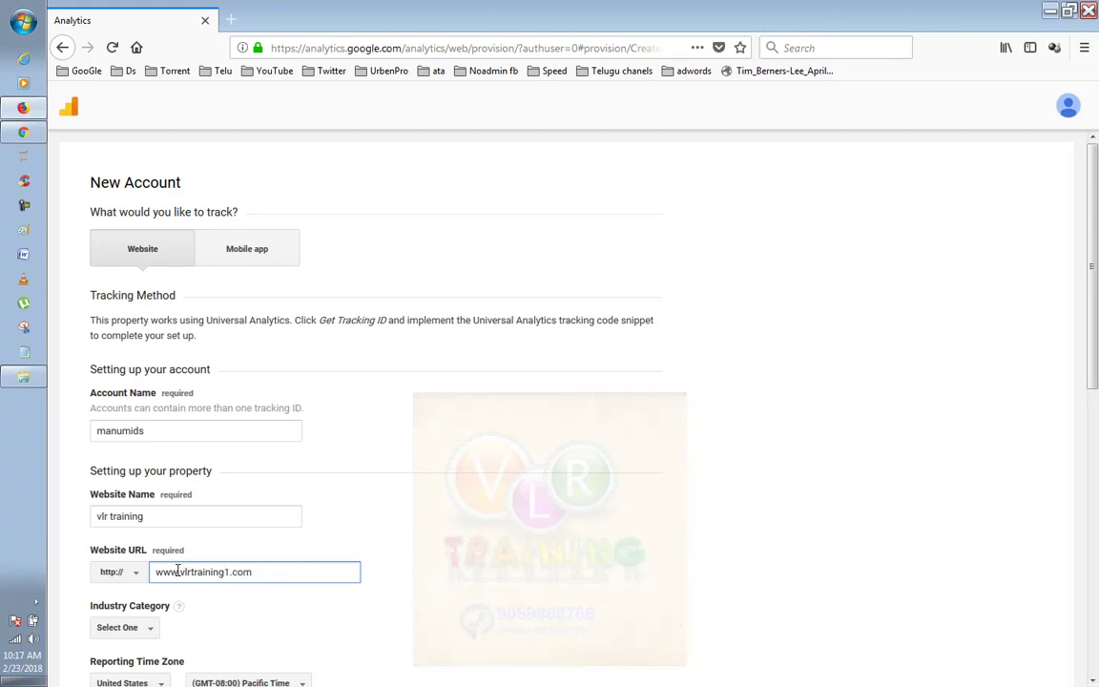
- Set the property's industry category to Jobs and Education
scroll(329, 602, "down", 2)
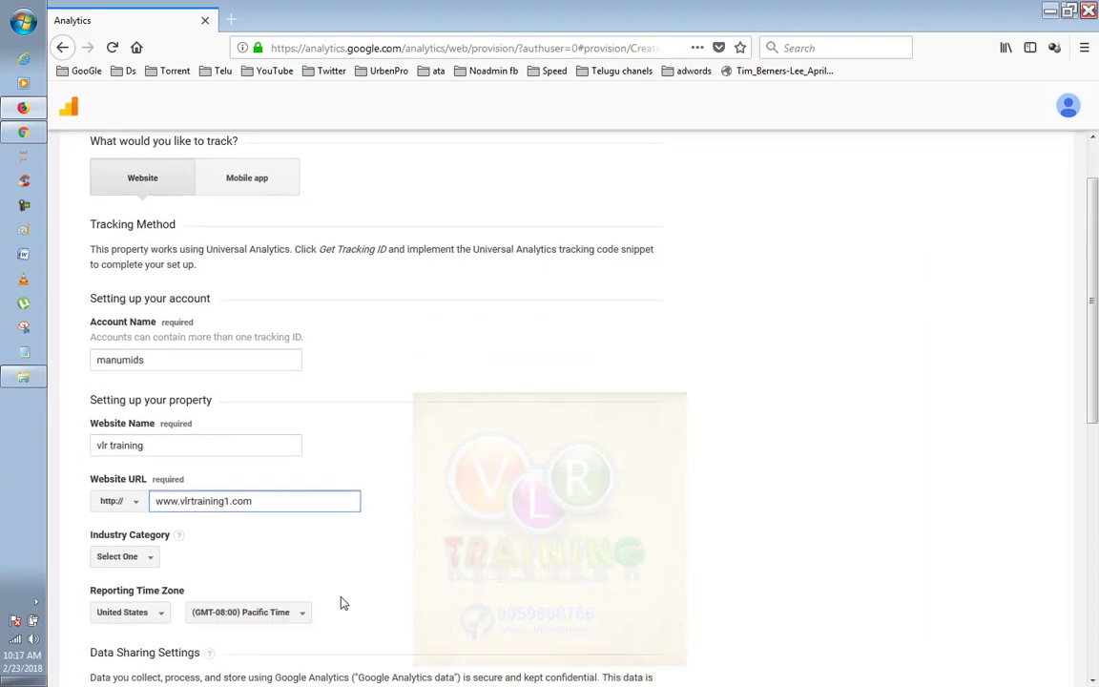
left_click(150, 553)
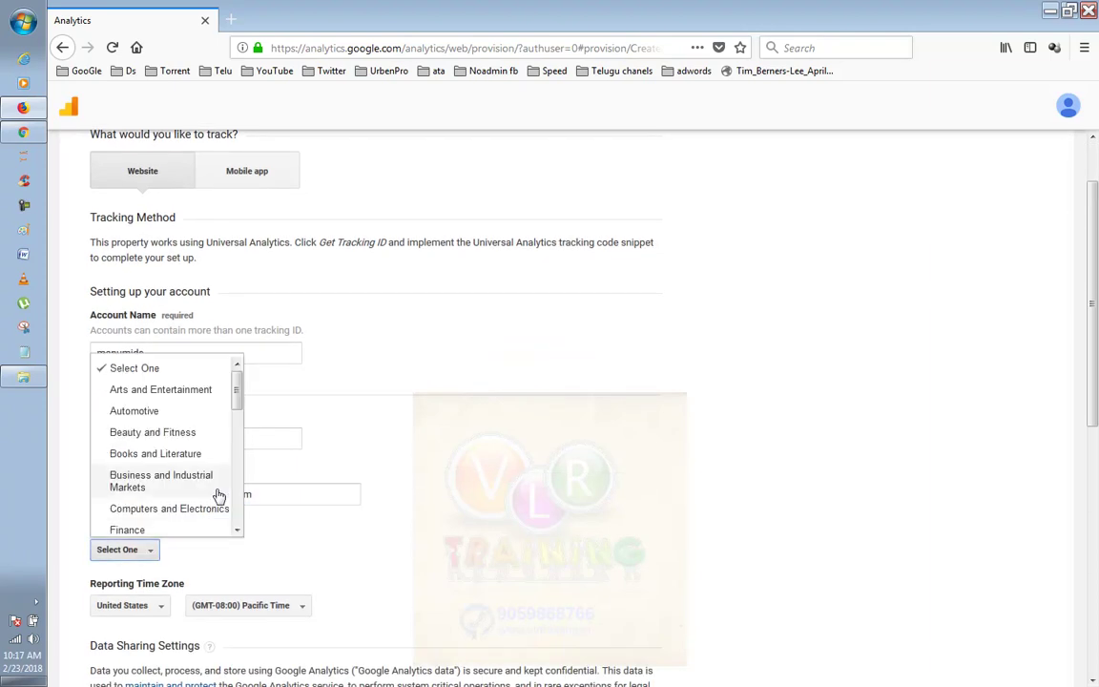
left_click(395, 555)
left_click(141, 553)
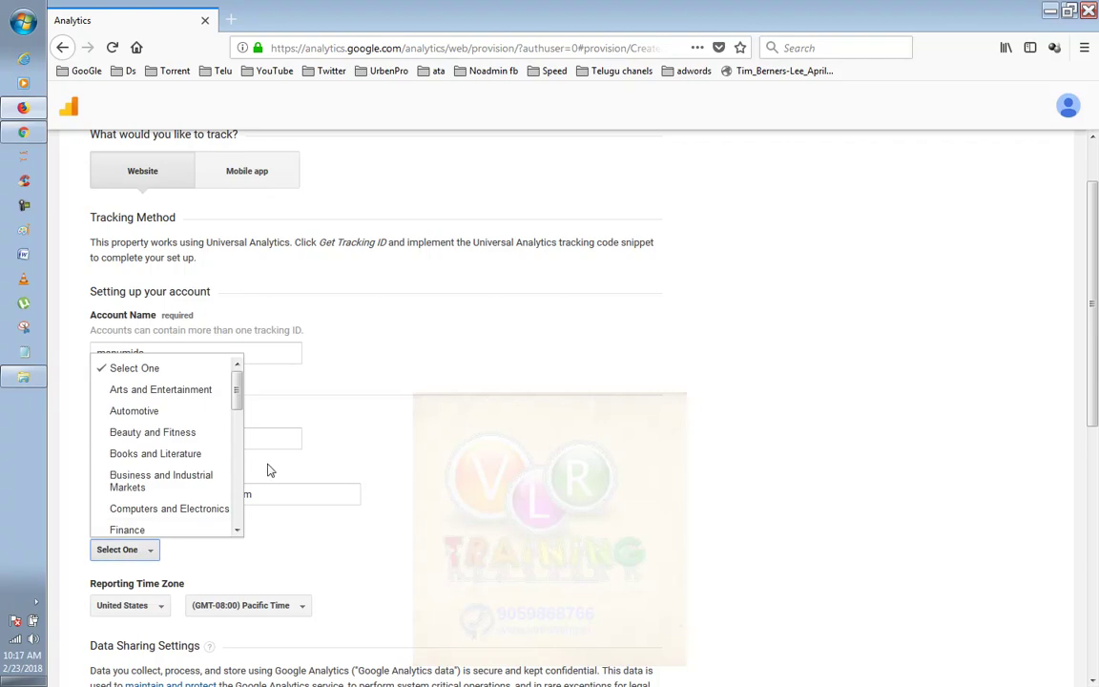
scroll(226, 454, "down", 3)
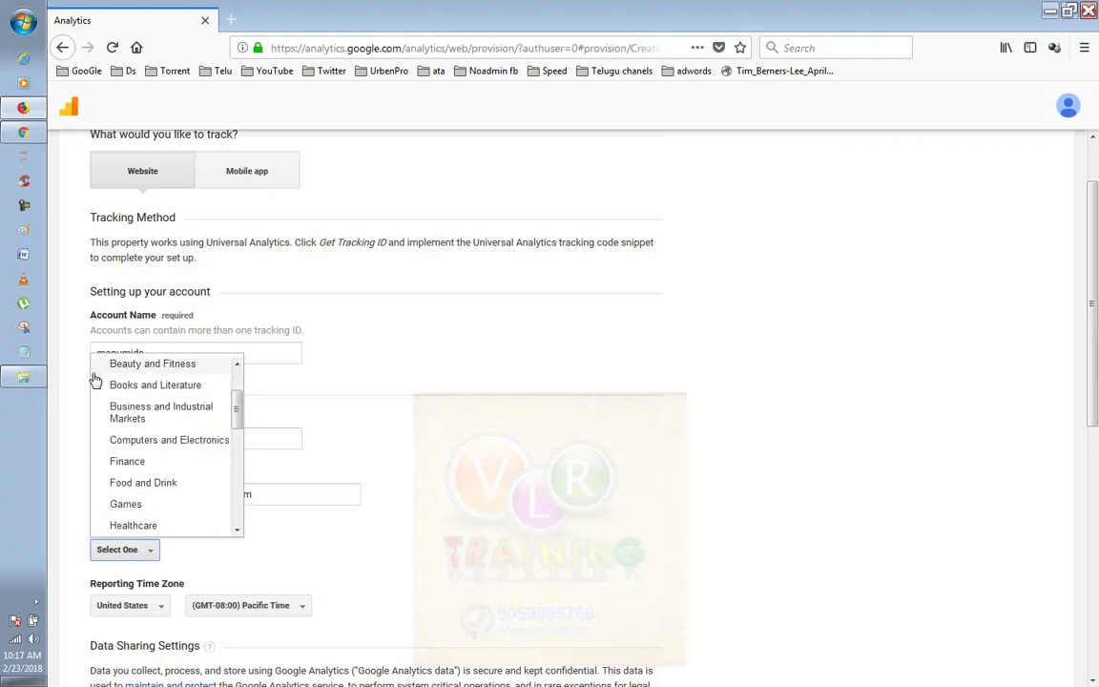
scroll(219, 482, "down", 5)
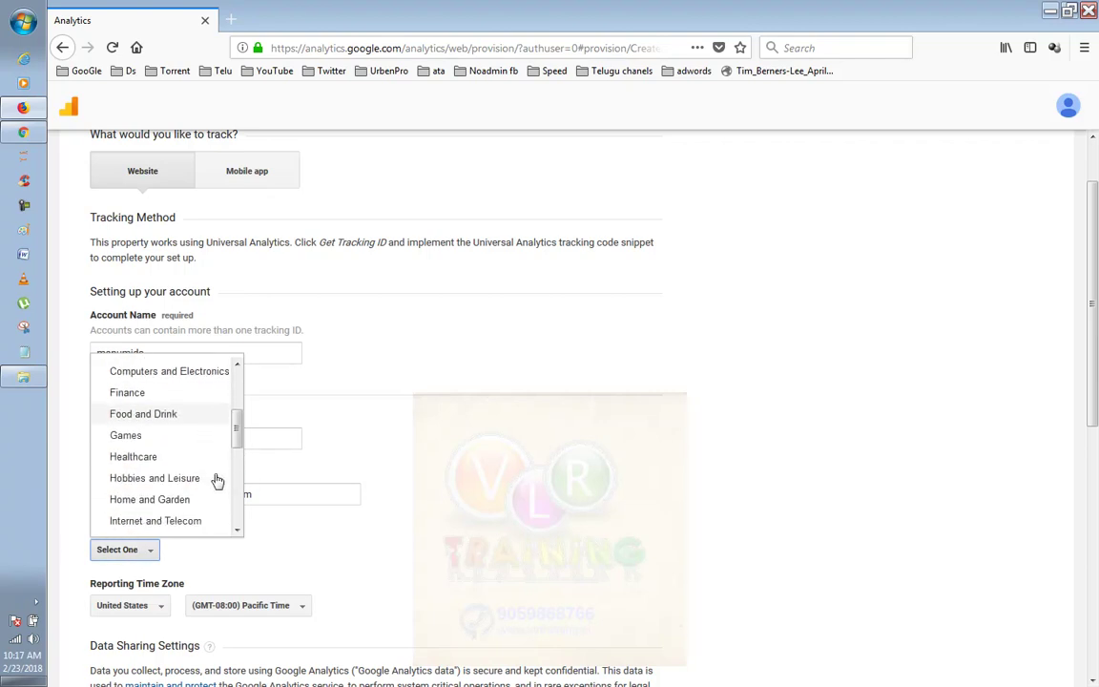
scroll(177, 439, "up", 5)
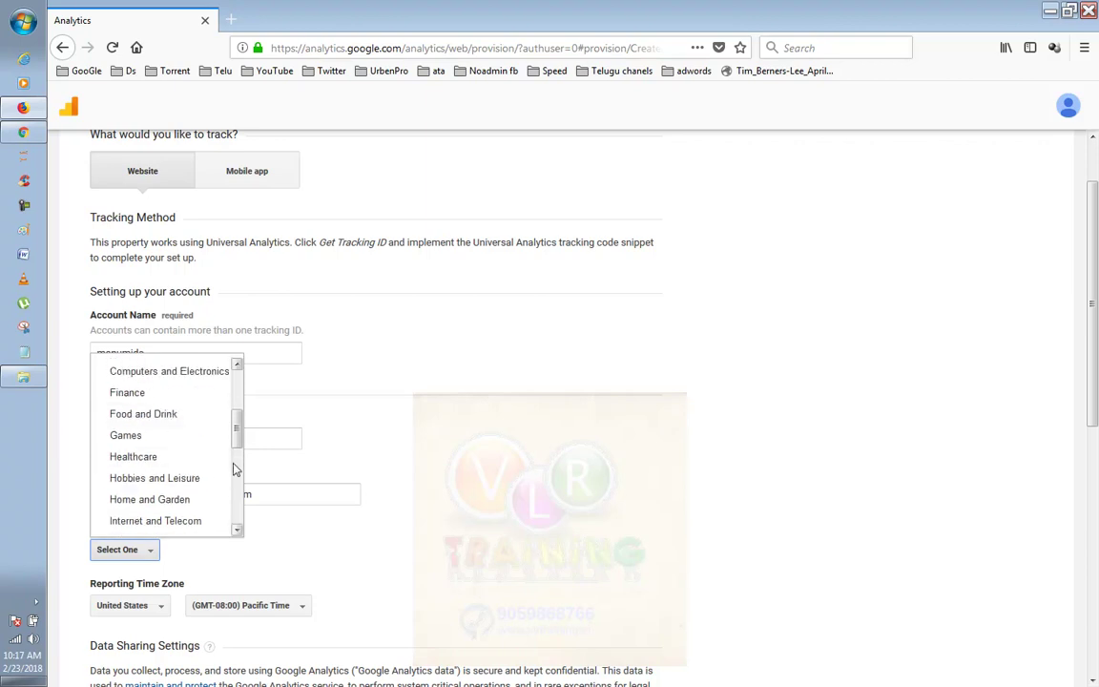
scroll(235, 467, "down", 3)
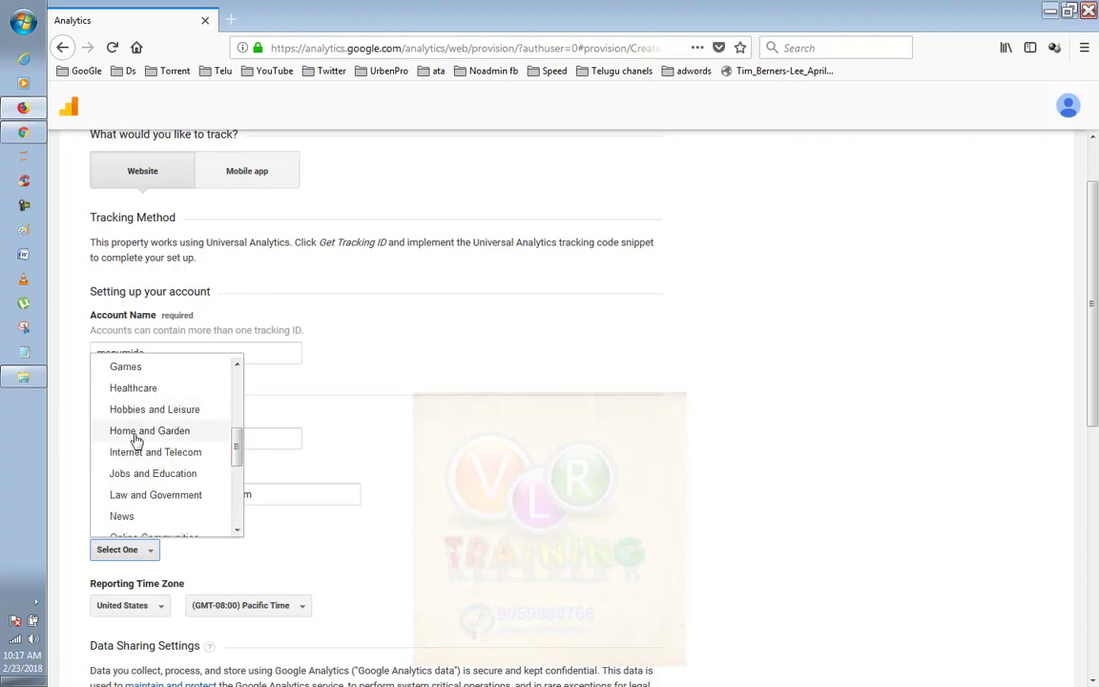
left_click(189, 475)
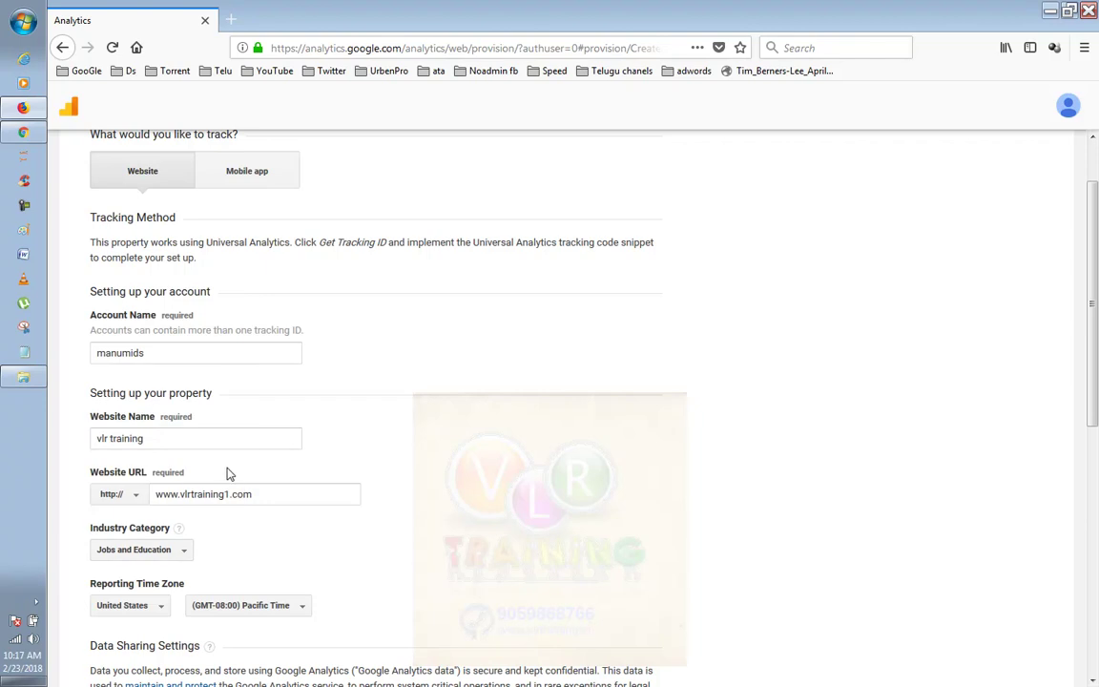
- Examine the other industry categories offered for the website property, through to the end of the list
left_click(168, 551)
scroll(162, 487, "down", 3)
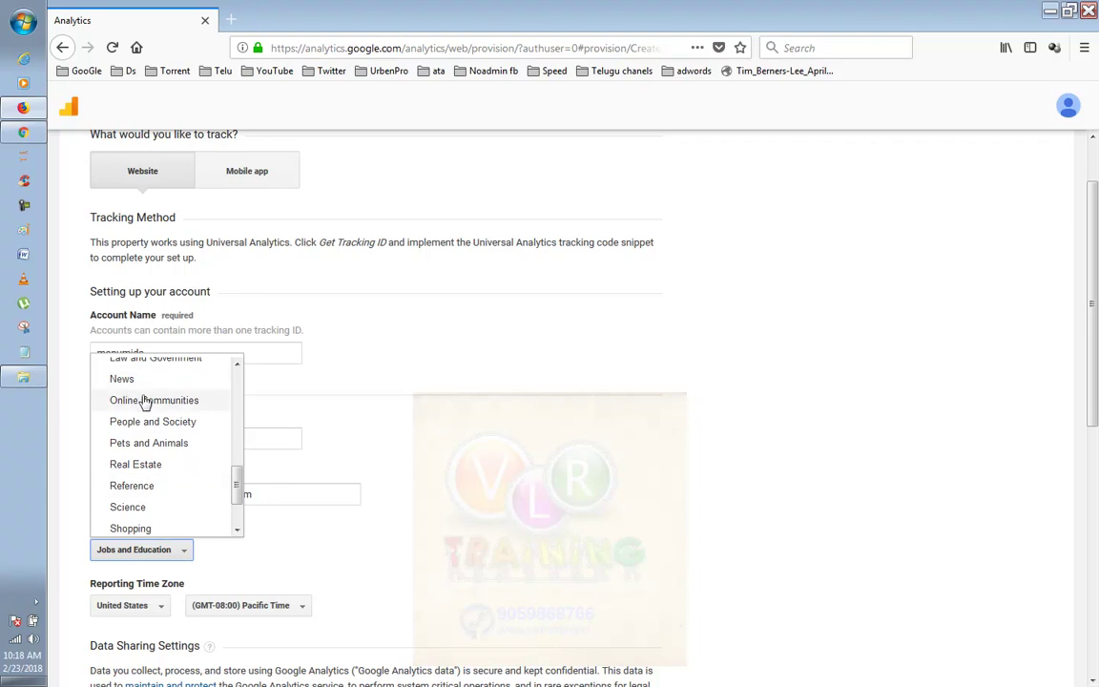
scroll(145, 456, "down", 3)
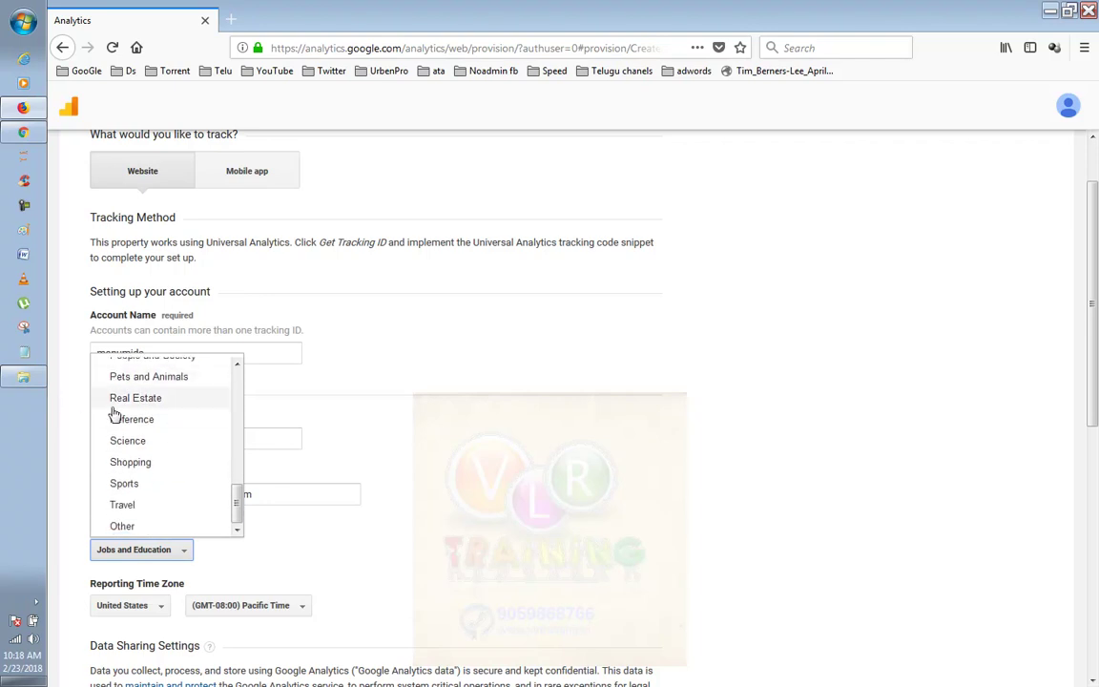
scroll(158, 482, "down", 3)
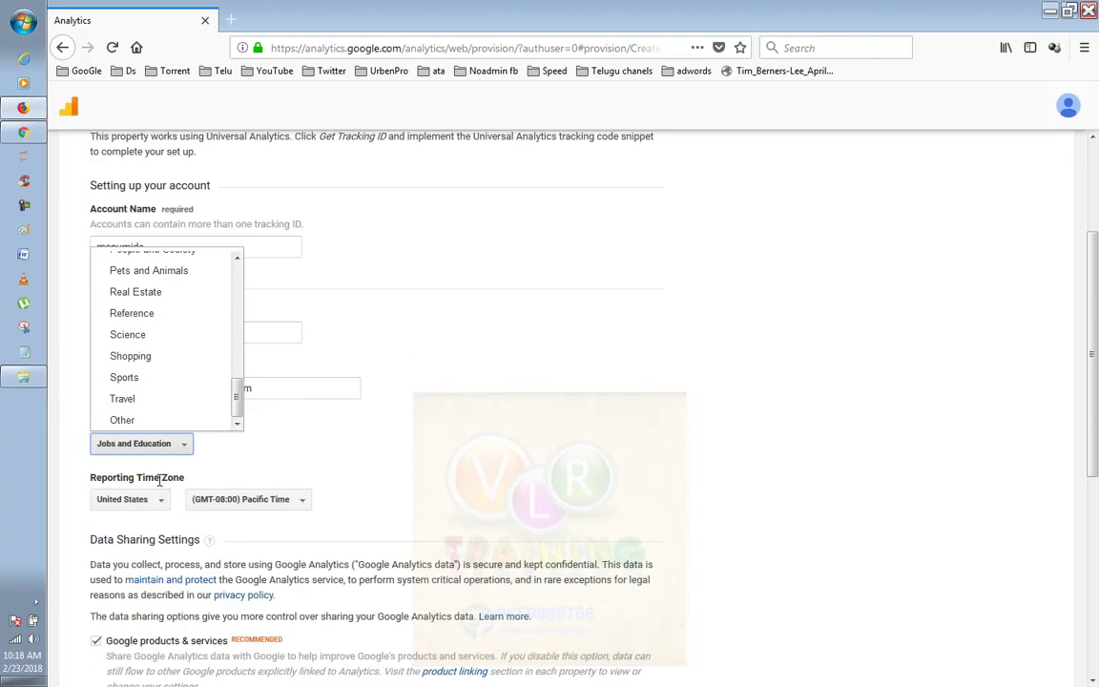
scroll(150, 384, "up", 1)
scroll(140, 292, "down", 1)
left_click(391, 412)
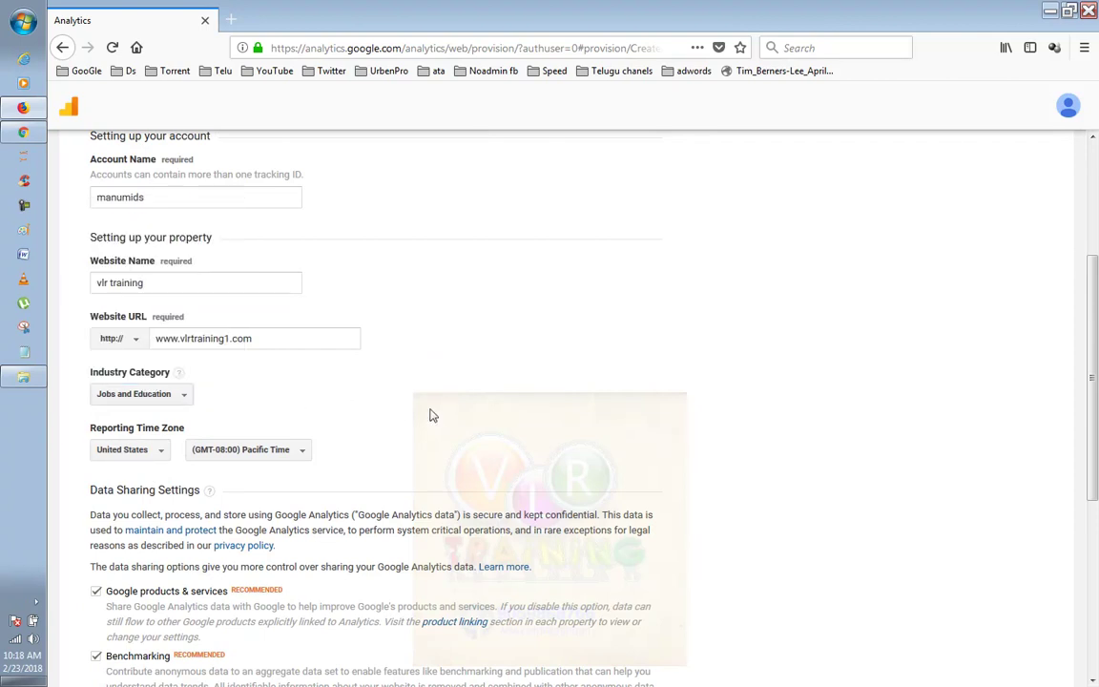
scroll(442, 392, "up", 4)
scroll(442, 392, "down", 4)
- Check the time zone choices and set the reporting time zone country to India
scroll(442, 392, "down", 2)
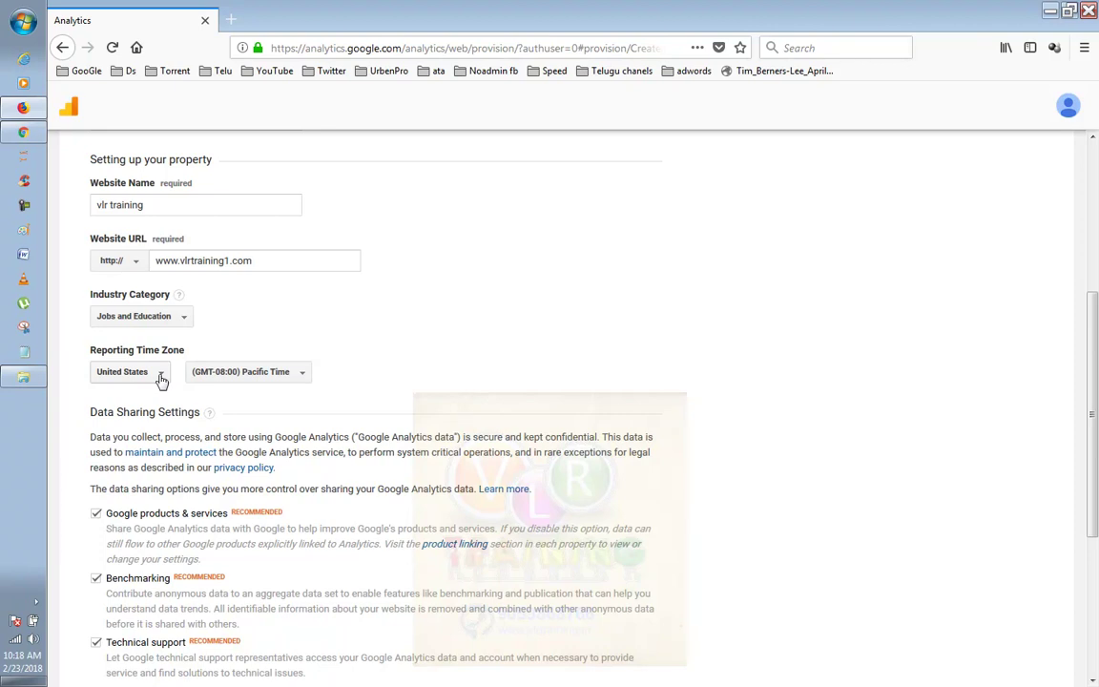
left_click(282, 374)
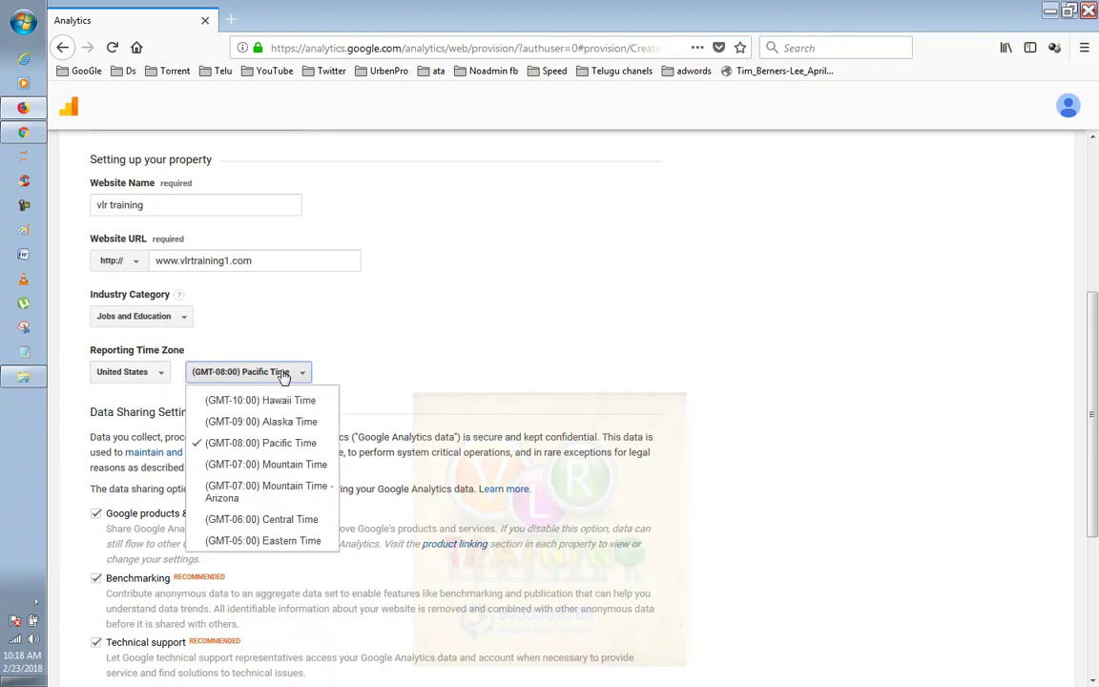
left_click(282, 374)
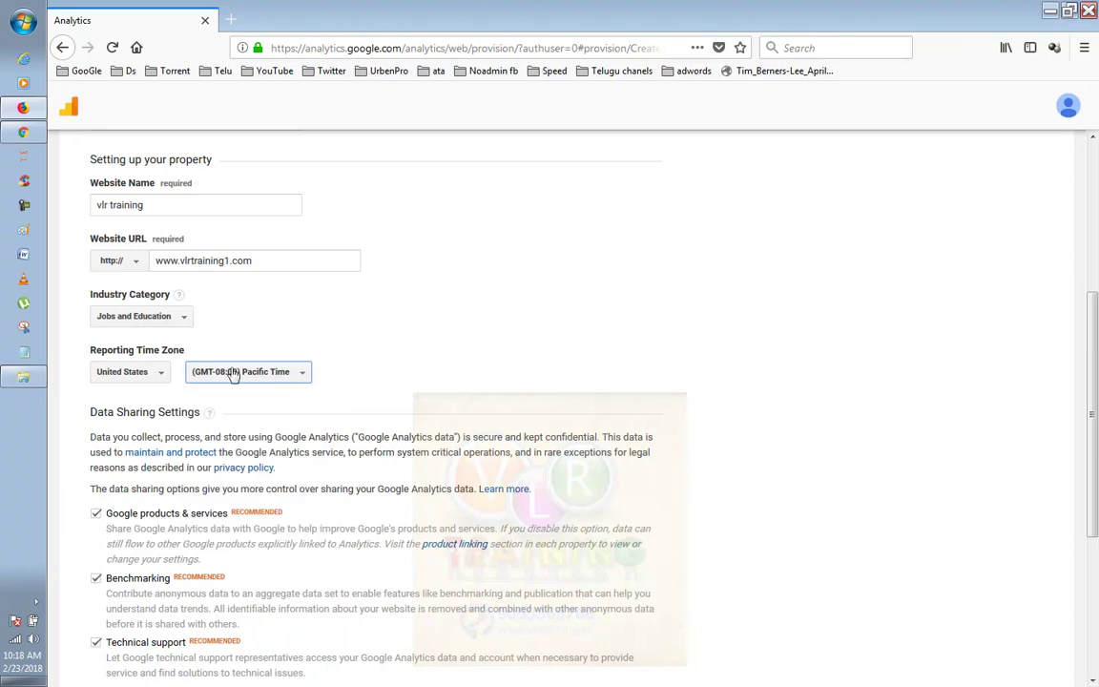
left_click(139, 376)
left_click(157, 406)
type("india")
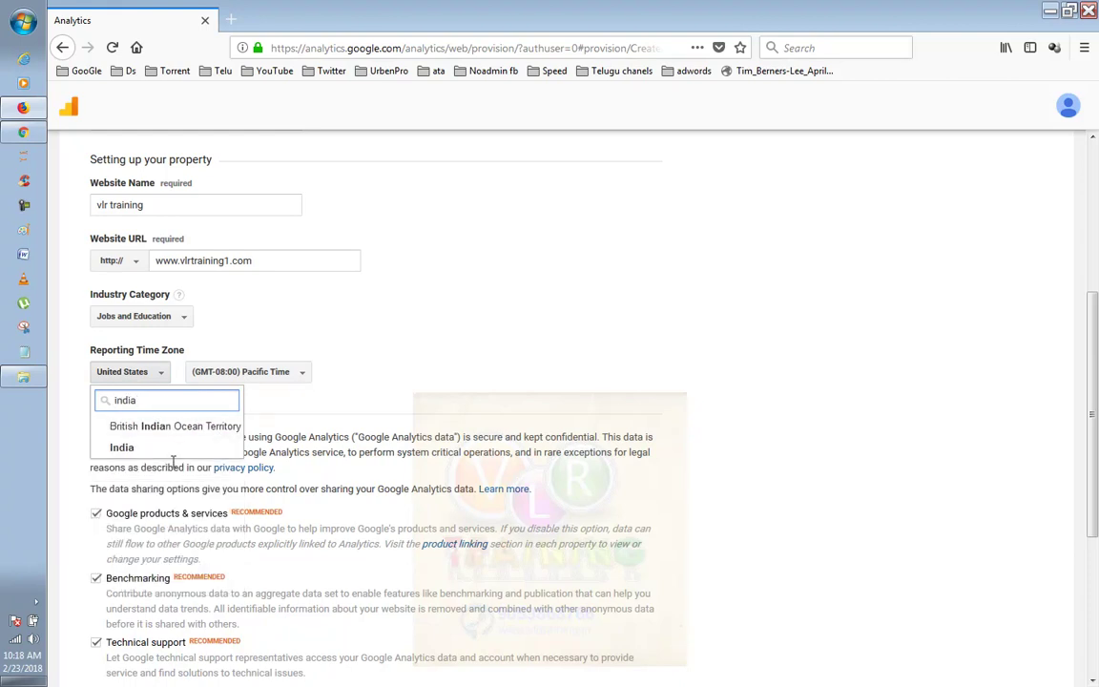
left_click(134, 447)
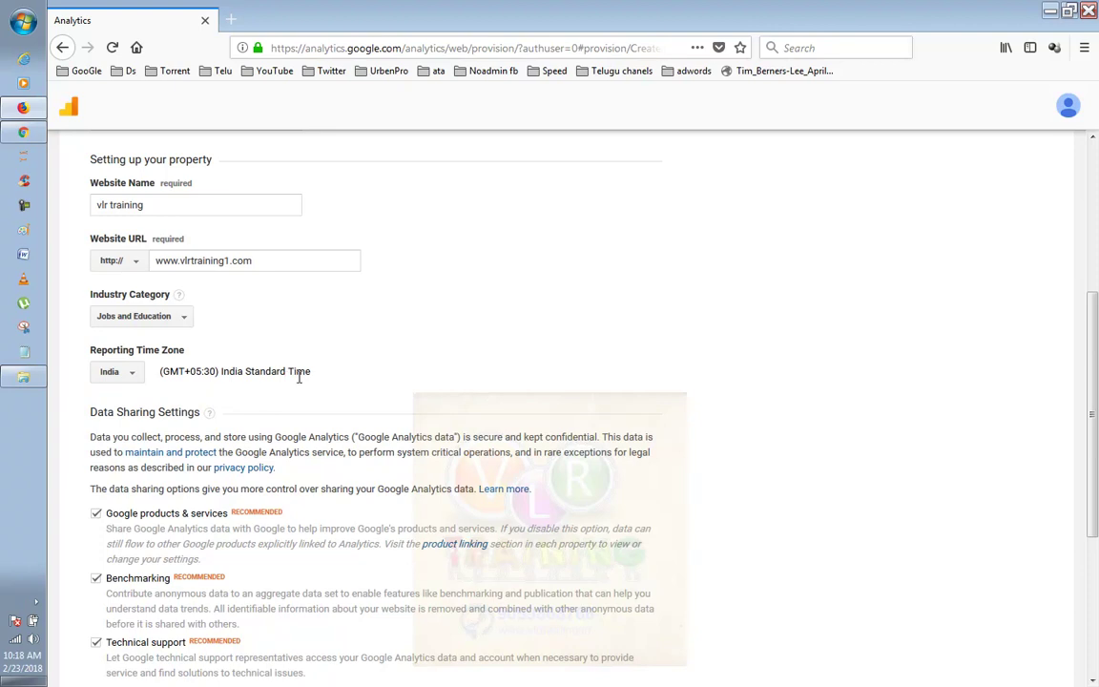
- Review the data sharing settings with all recommended options enabled and request the tracking ID
scroll(371, 392, "down", 2)
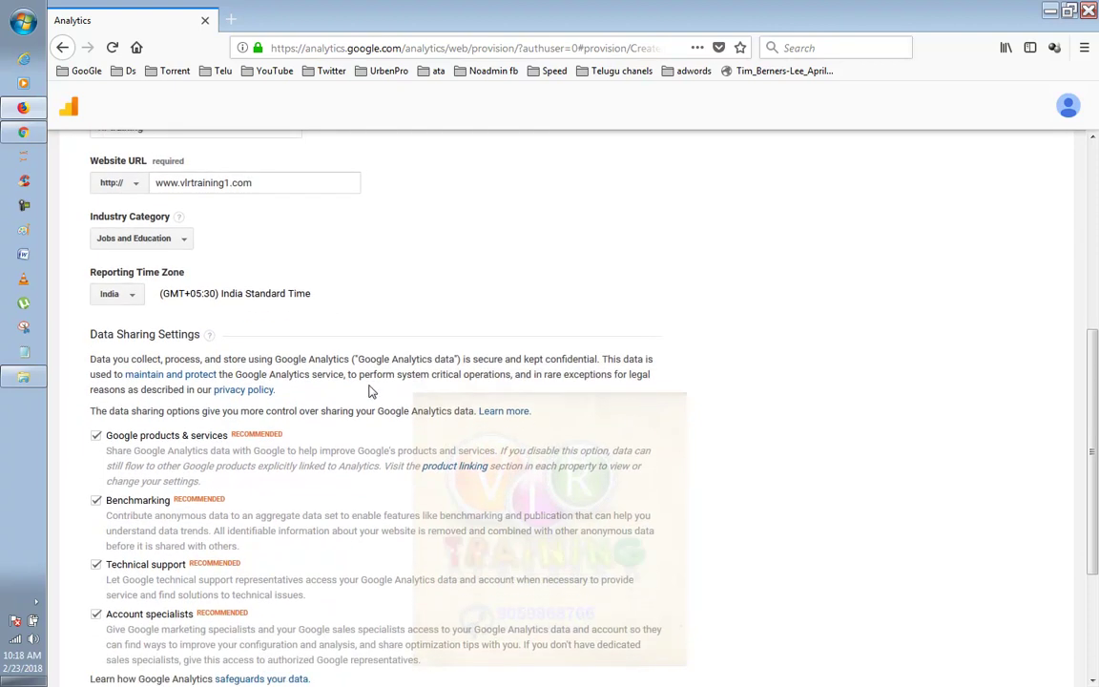
scroll(371, 392, "down", 5)
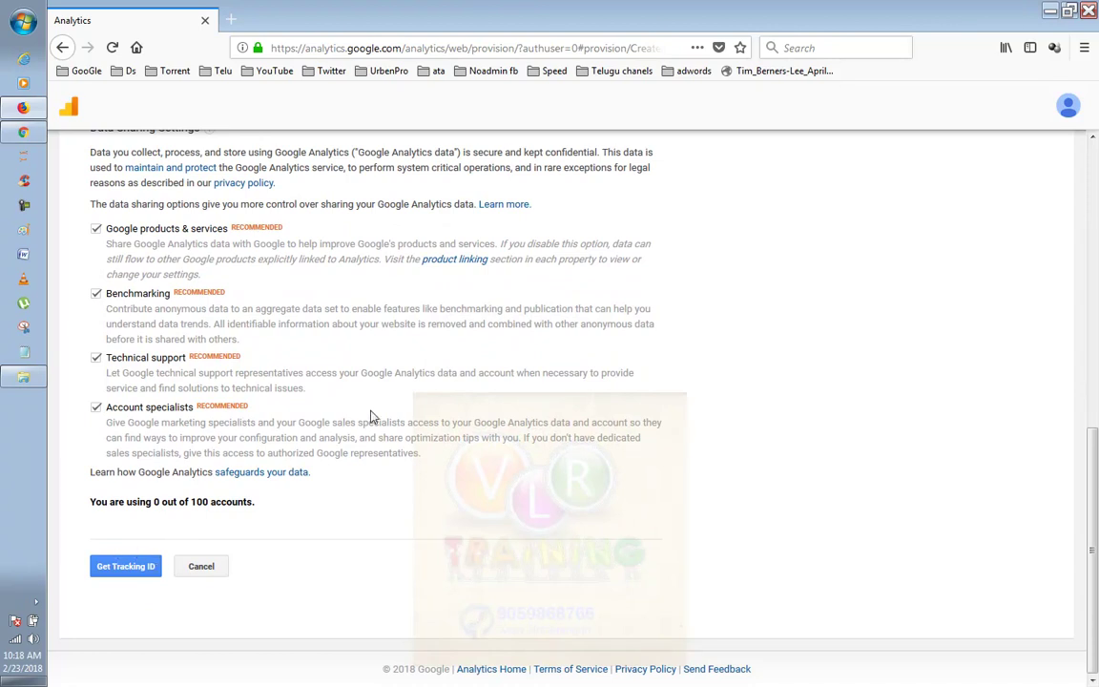
scroll(367, 417, "up", 4)
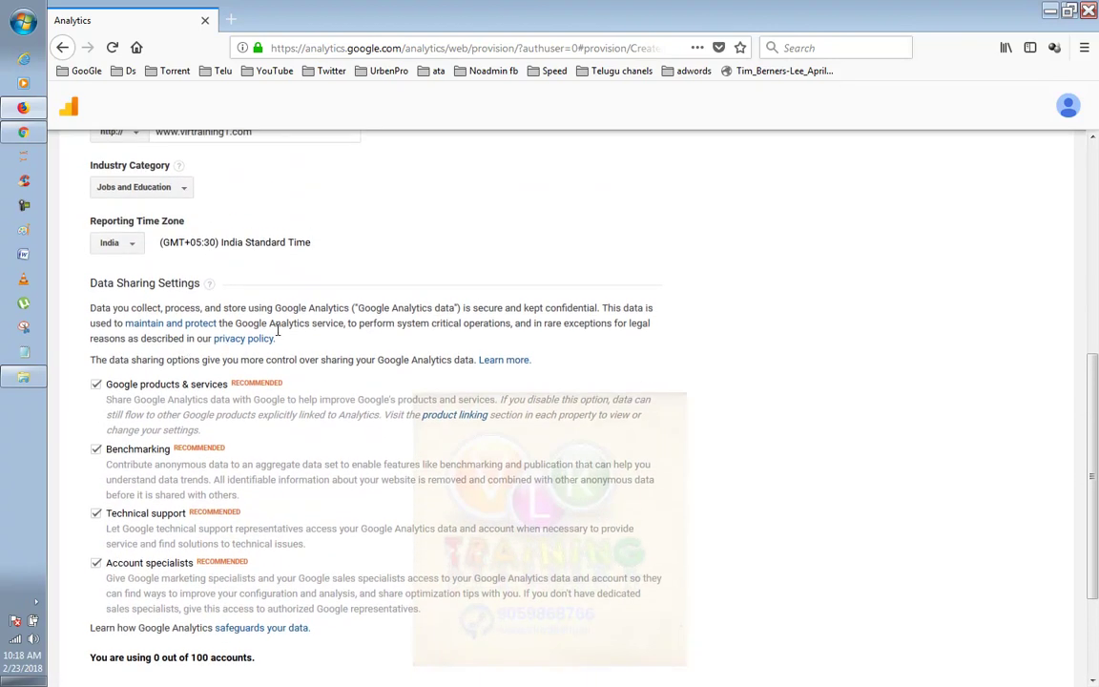
left_click_drag(85, 310, 443, 456)
scroll(444, 451, "down", 4)
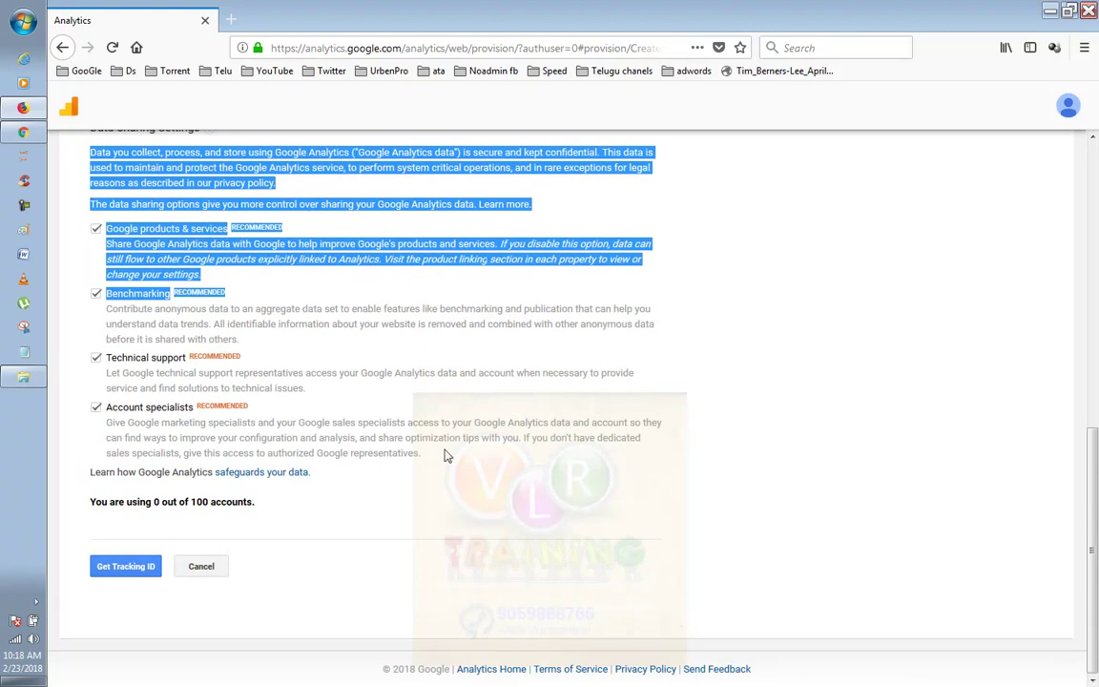
left_click(128, 568)
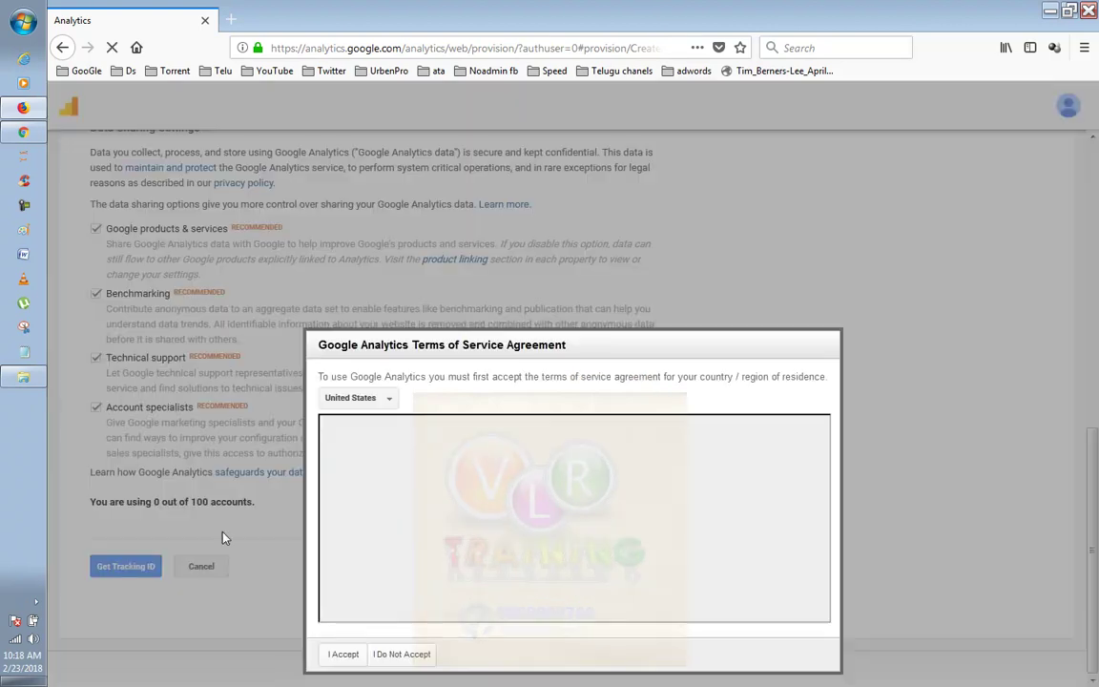
- Read through and accept the United States Google Analytics Terms of Service Agreement, and view the new property's tracking code page
left_click(380, 408)
left_click(380, 408)
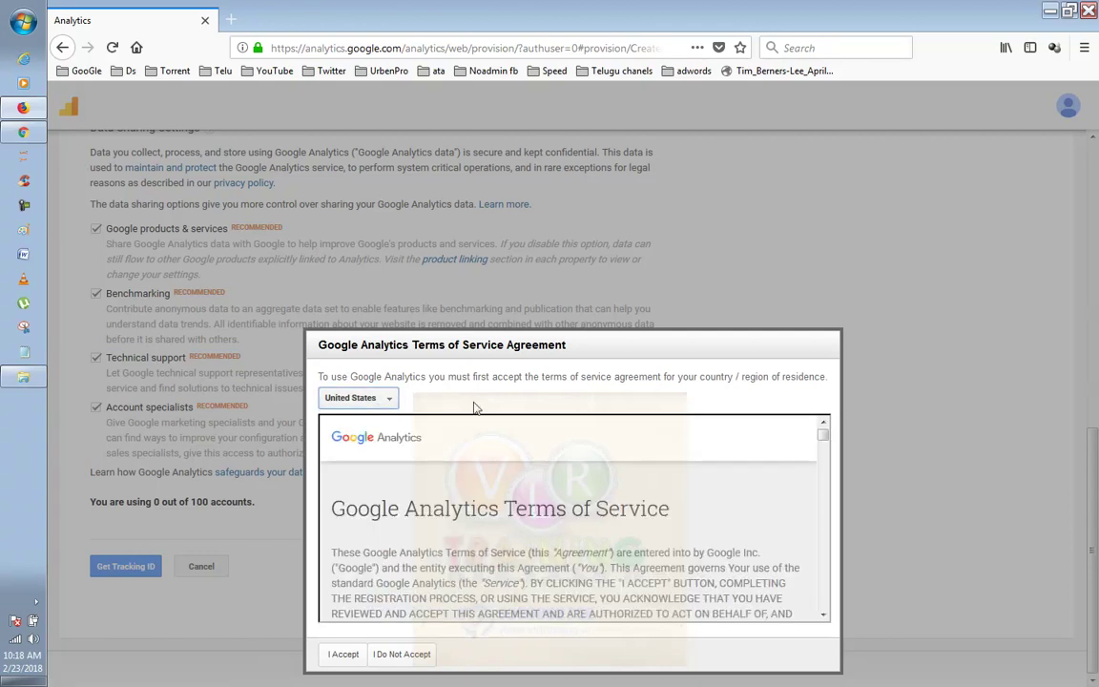
scroll(553, 464, "down", 3)
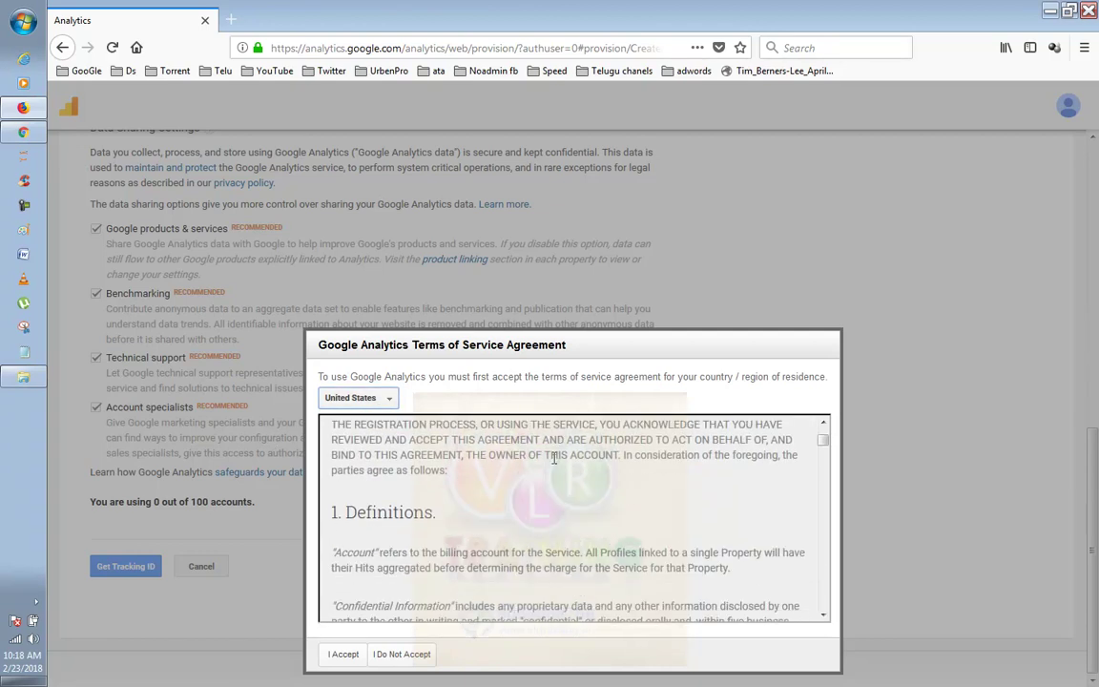
scroll(553, 463, "up", 2)
scroll(553, 464, "down", 5)
scroll(553, 464, "down", 10)
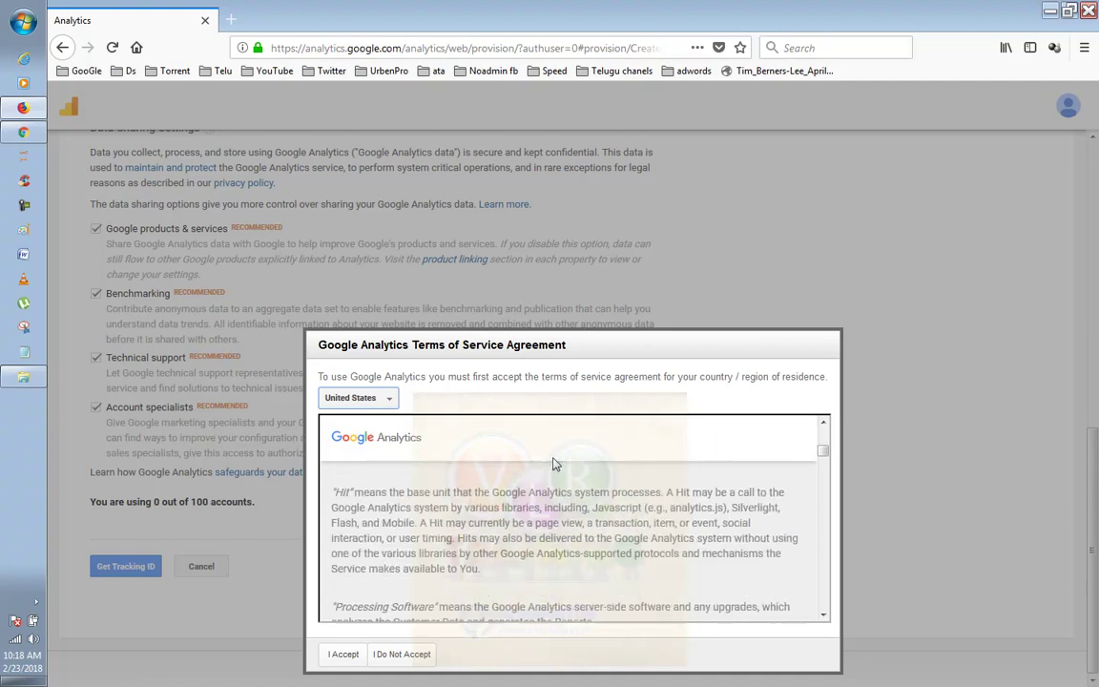
scroll(553, 463, "down", 12)
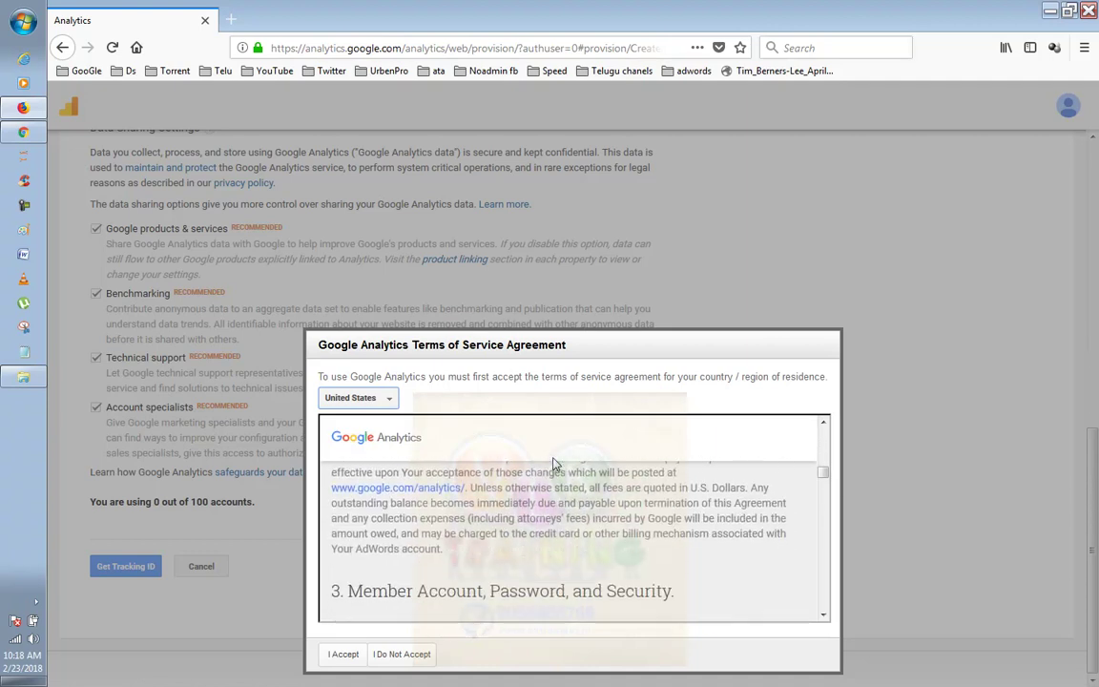
scroll(553, 463, "down", 12)
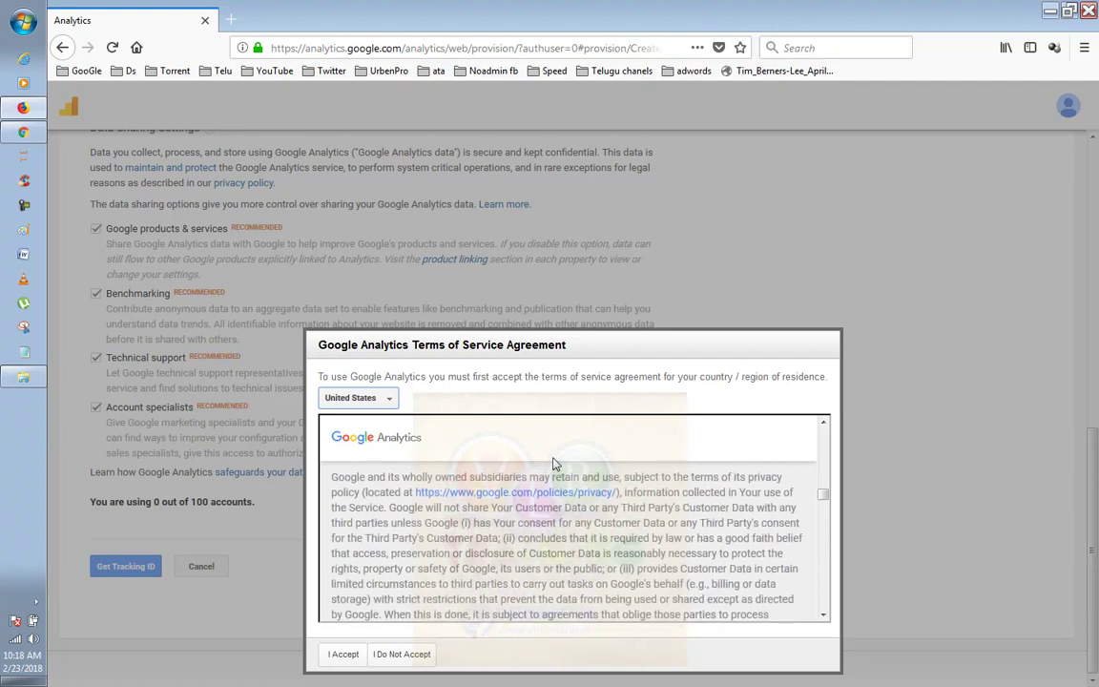
scroll(553, 464, "down", 6)
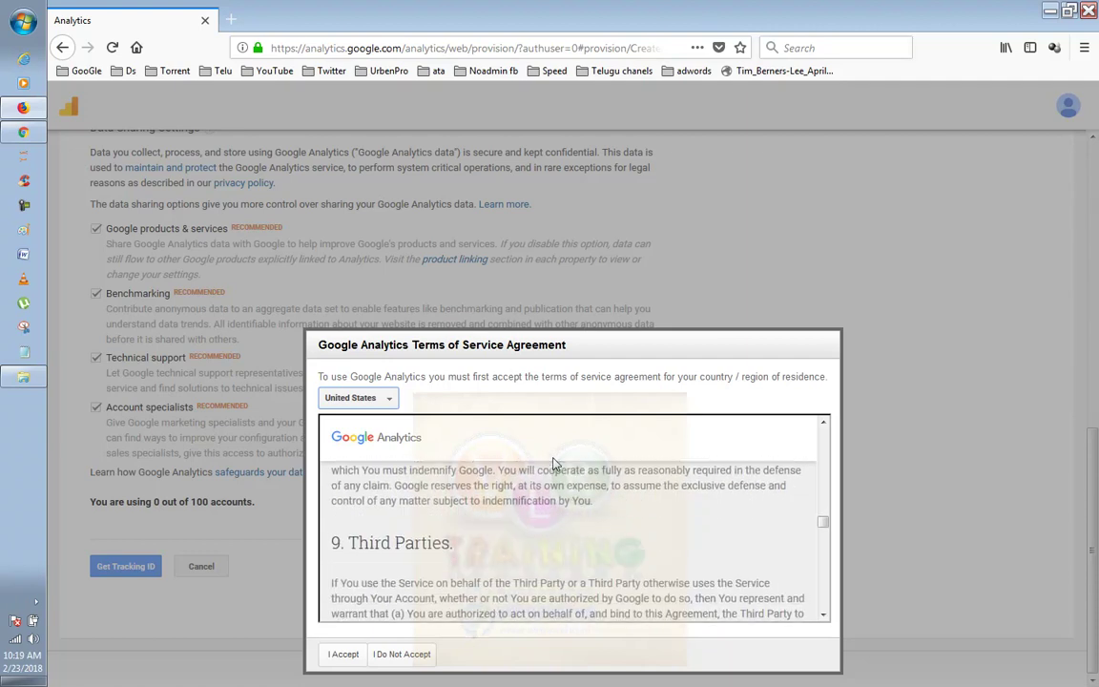
scroll(519, 523, "down", 6)
scroll(509, 512, "down", 15)
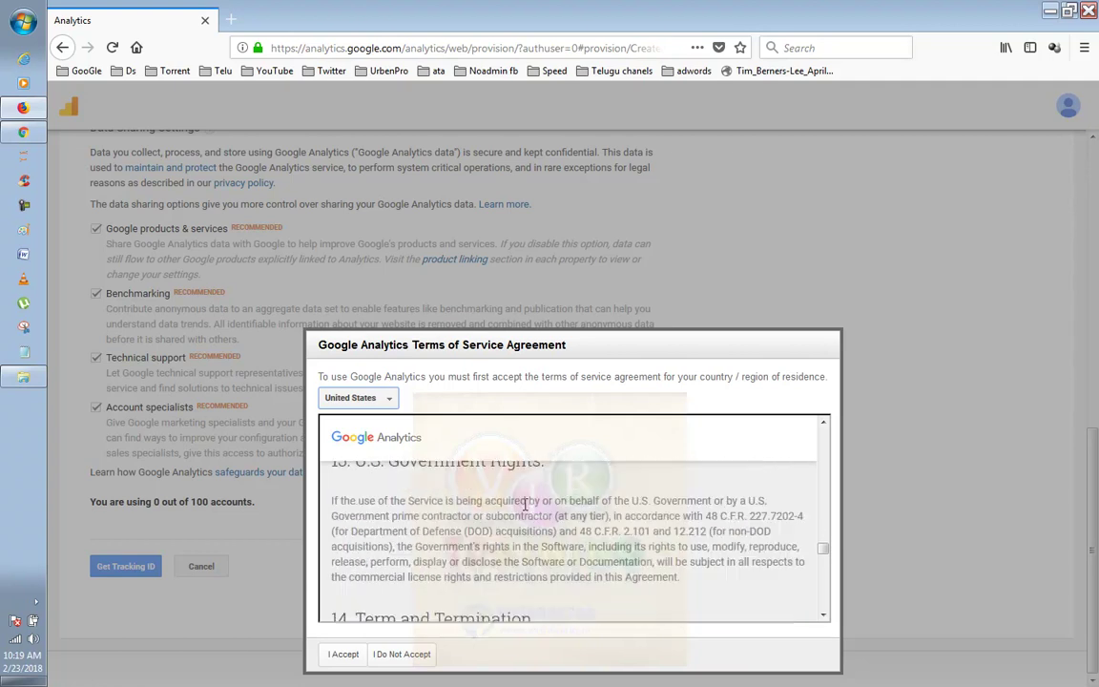
left_click(342, 656)
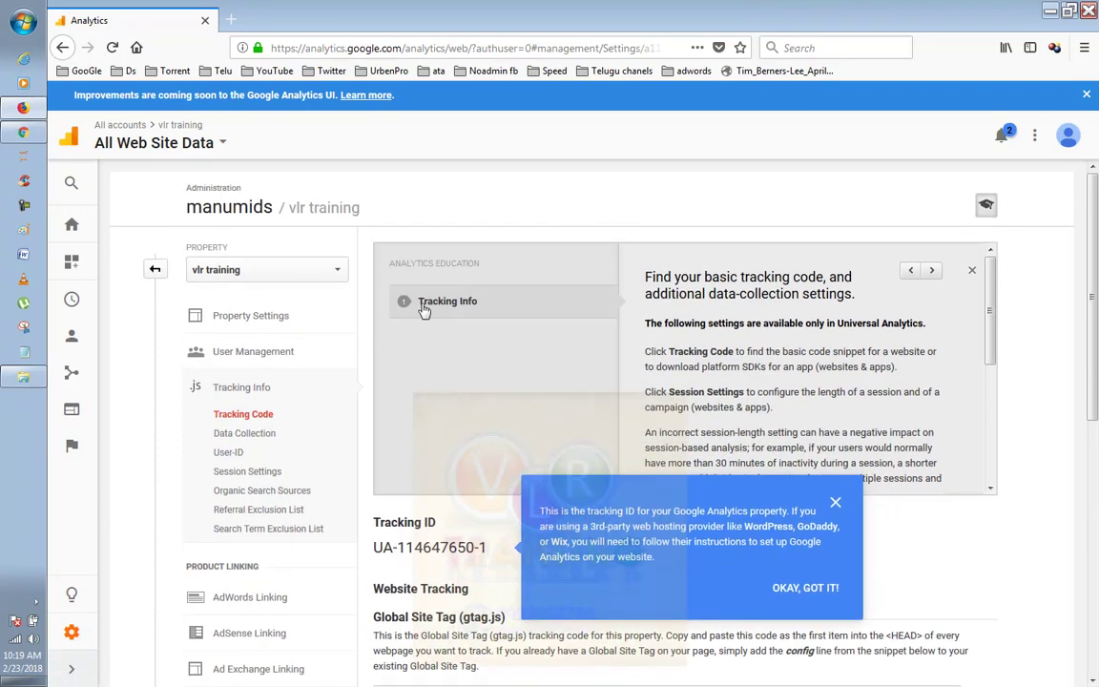
scroll(589, 316, "down", 2)
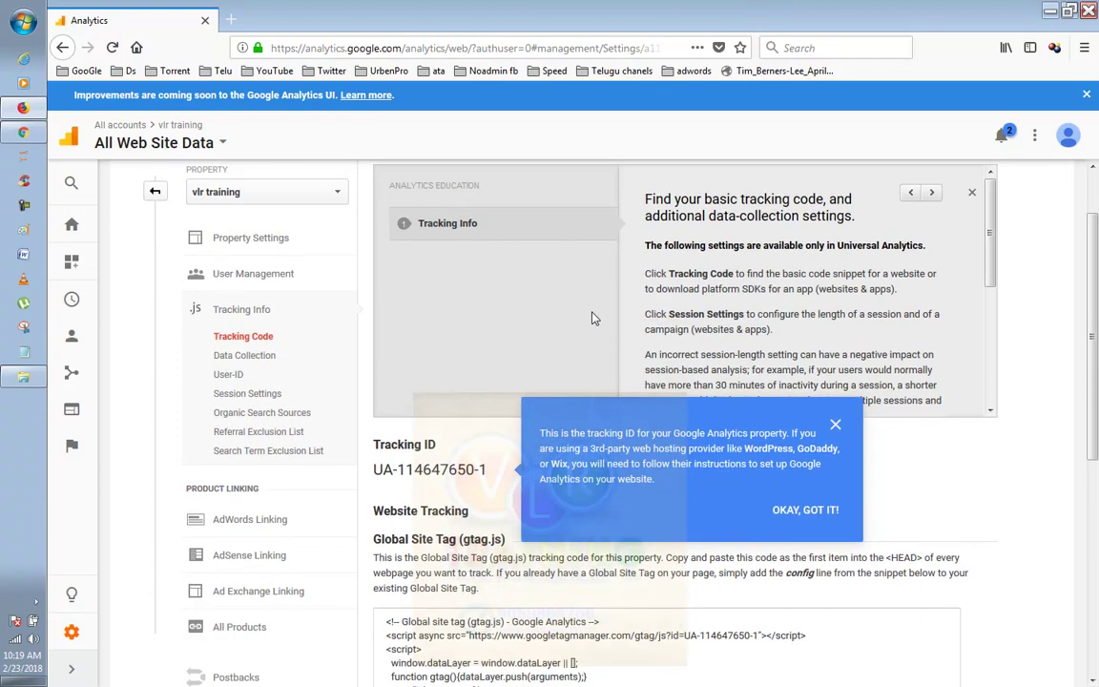
- Dismiss the tracking ID tip, review the tracking code page, and copy the entire Global Site Tag (gtag.js) snippet
left_click(835, 423)
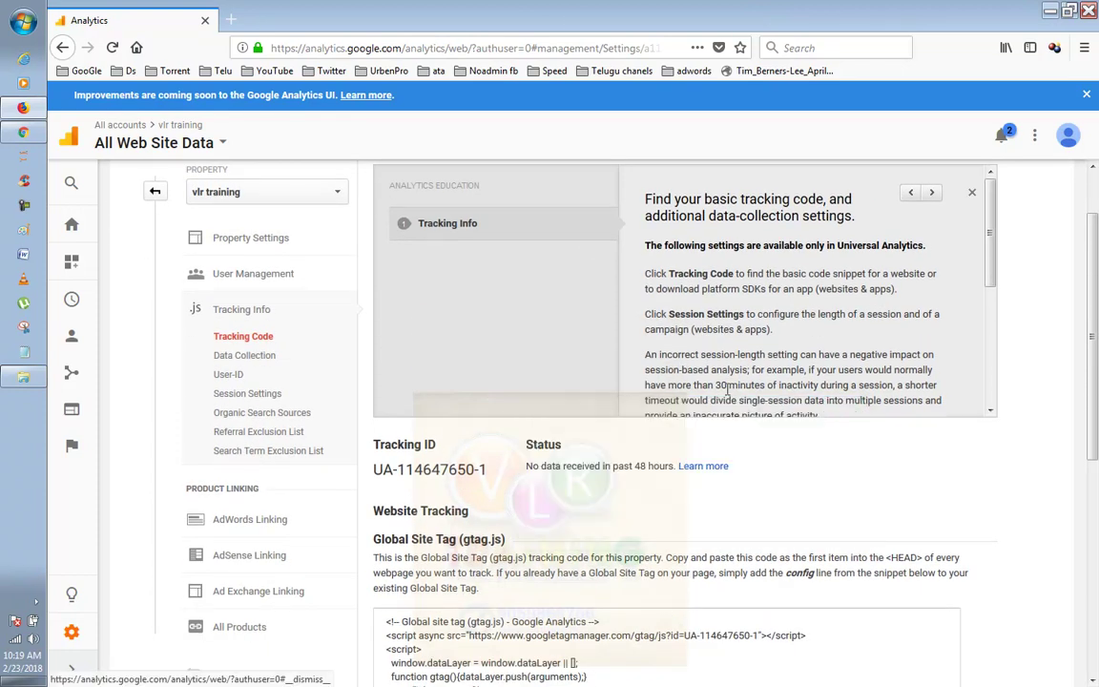
scroll(726, 391, "down", 5)
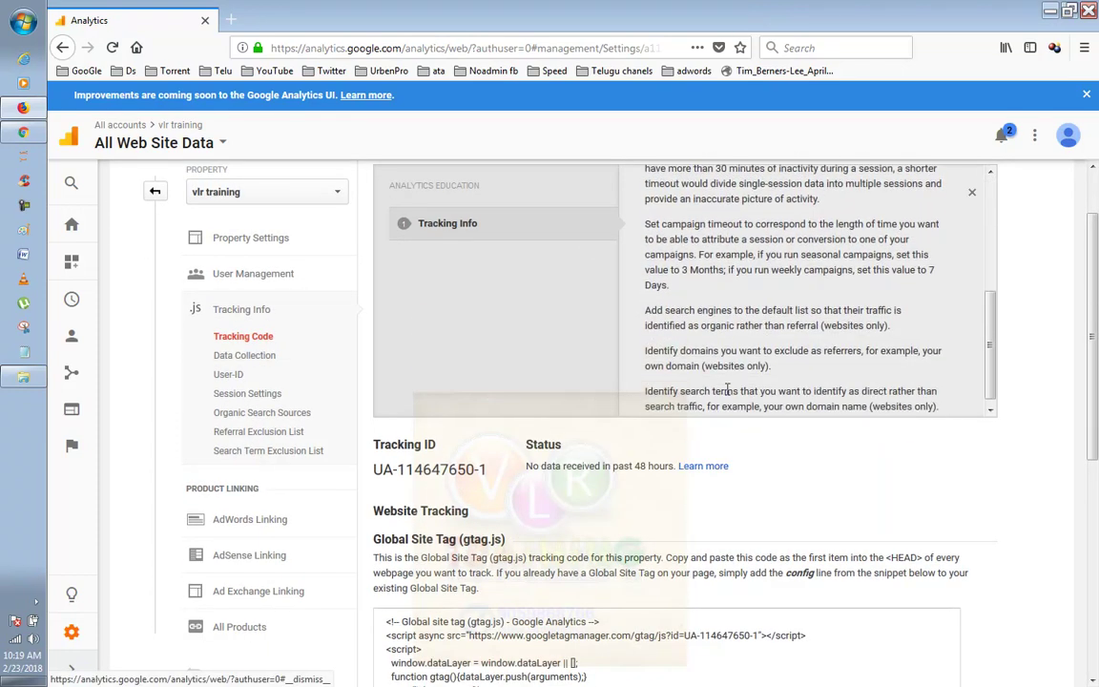
scroll(722, 541, "down", 3)
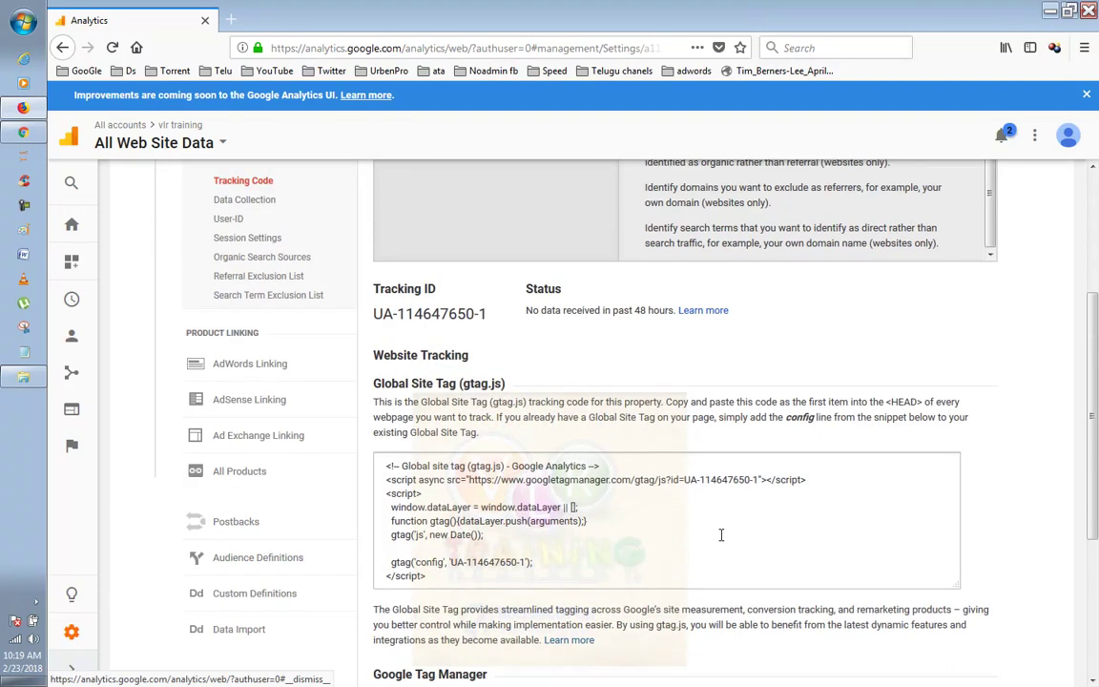
scroll(721, 535, "down", 5)
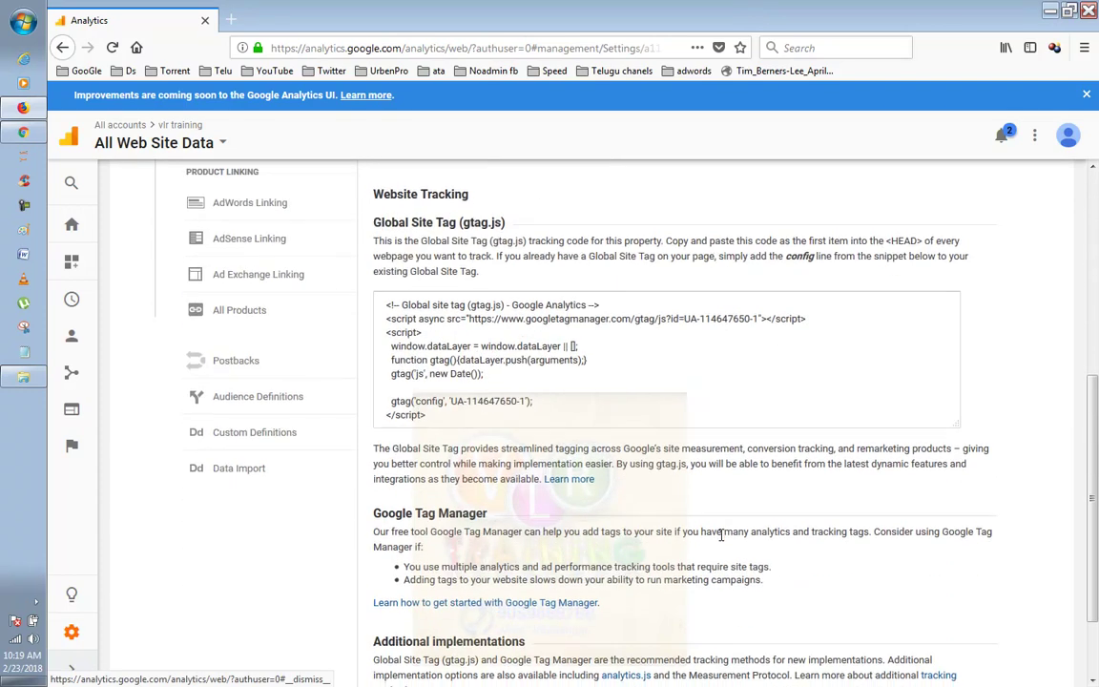
scroll(721, 541, "up", 3)
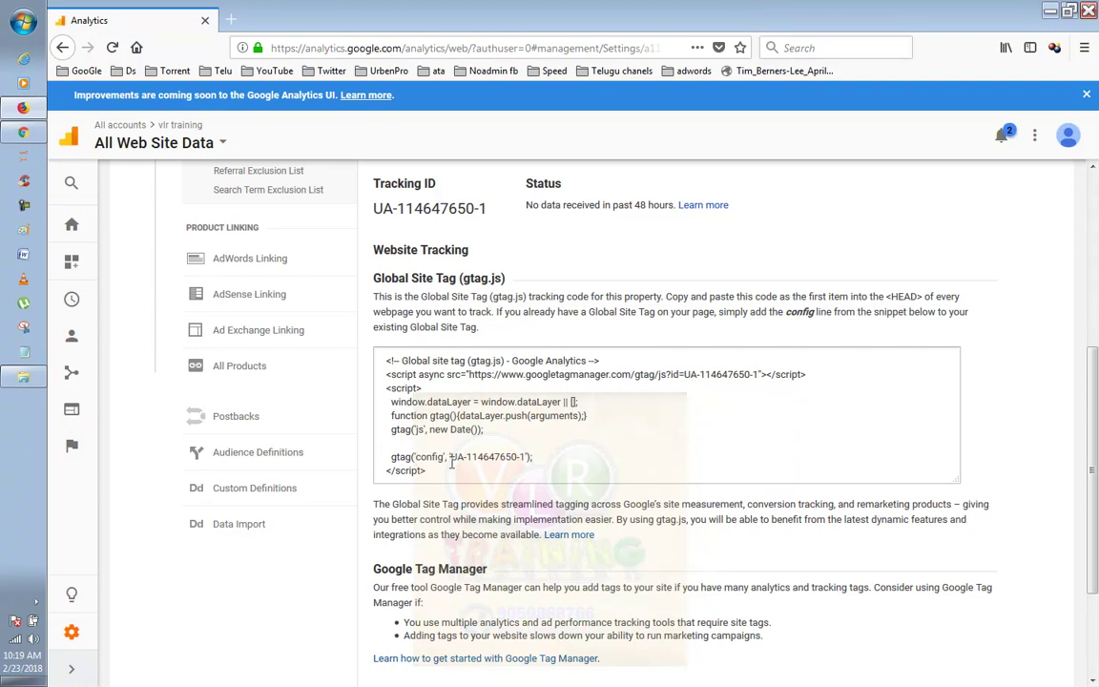
left_click_drag(459, 471, 323, 355)
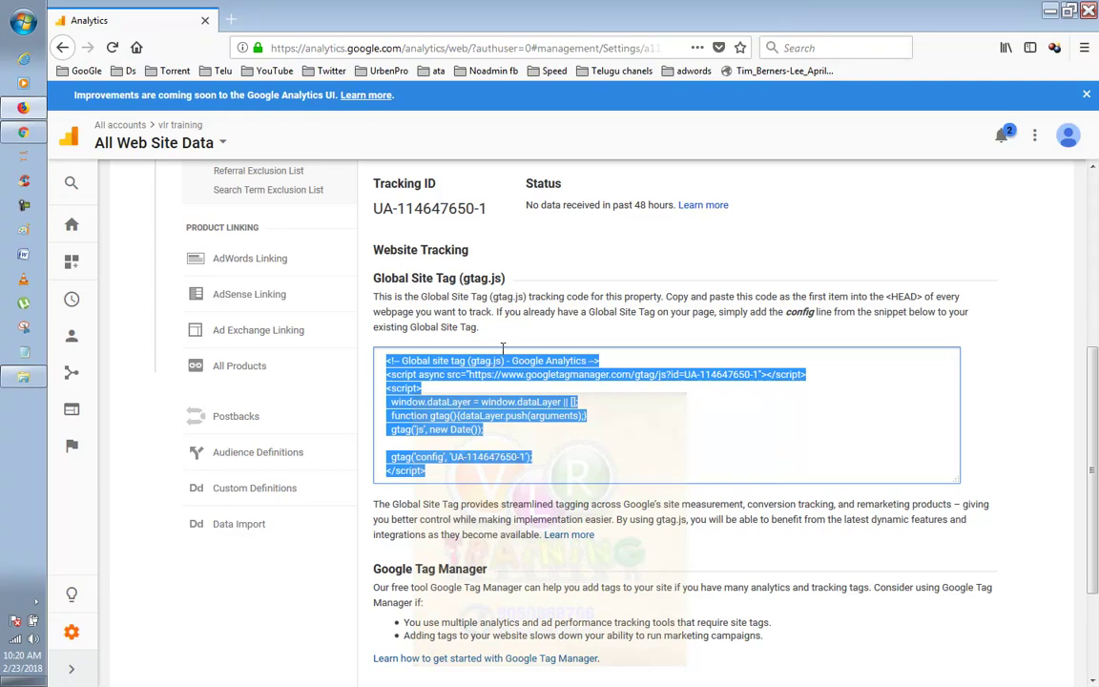
right_click(455, 350)
left_click(564, 402)
- Highlight the property's tracking ID and review the tracking info up to the page header
left_click_drag(375, 208, 489, 208)
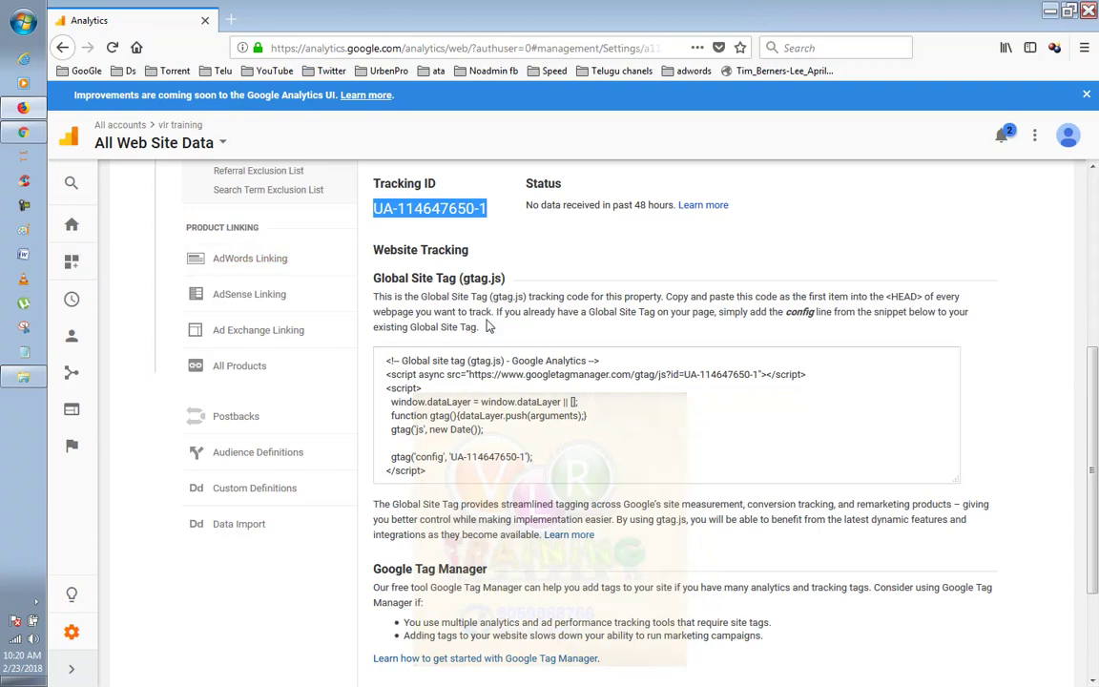
scroll(505, 293, "up", 2)
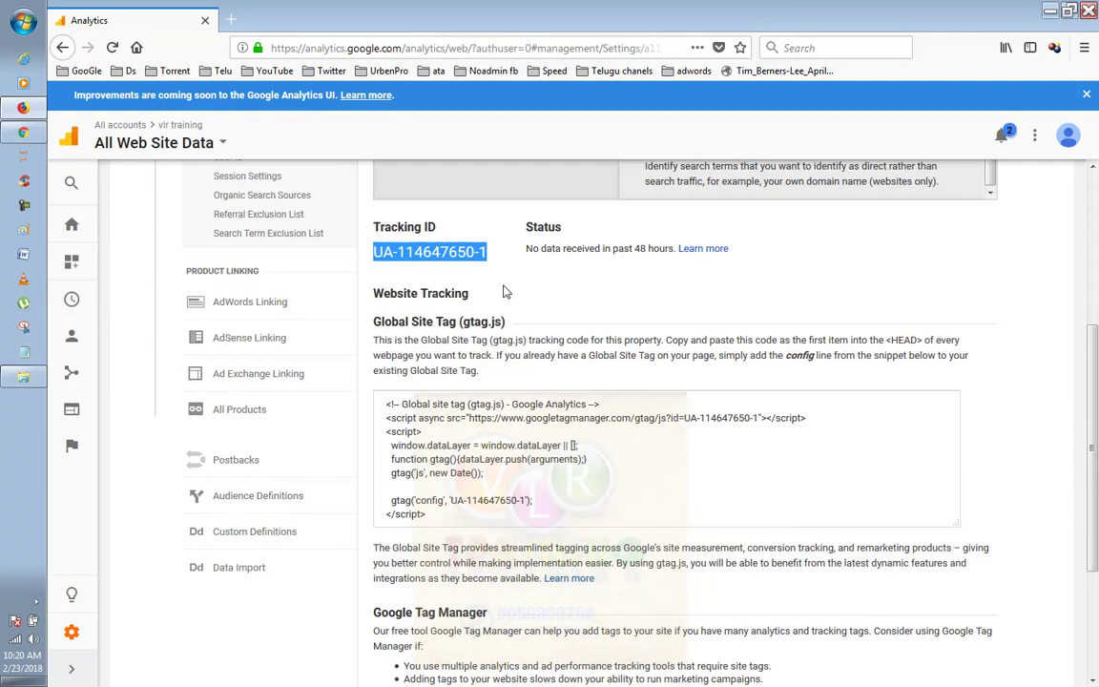
scroll(506, 293, "up", 5)
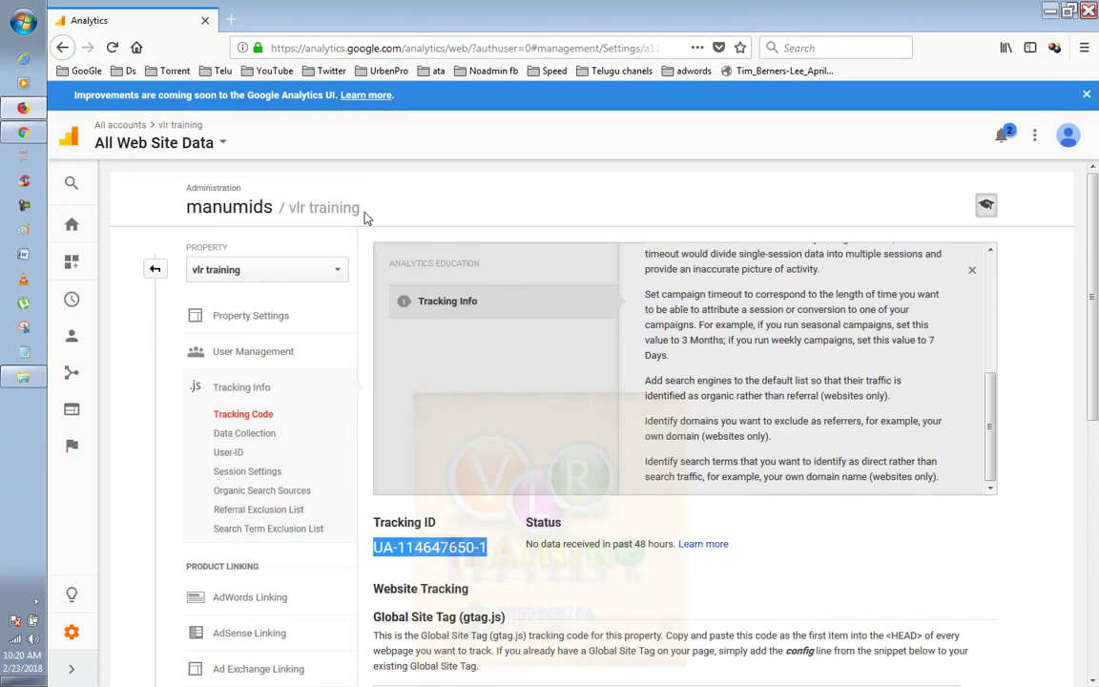
- Switch to Chrome, sign in to Gmail with the first listed account and its saved password, and open Google Analytics from the search results
left_click(26, 133)
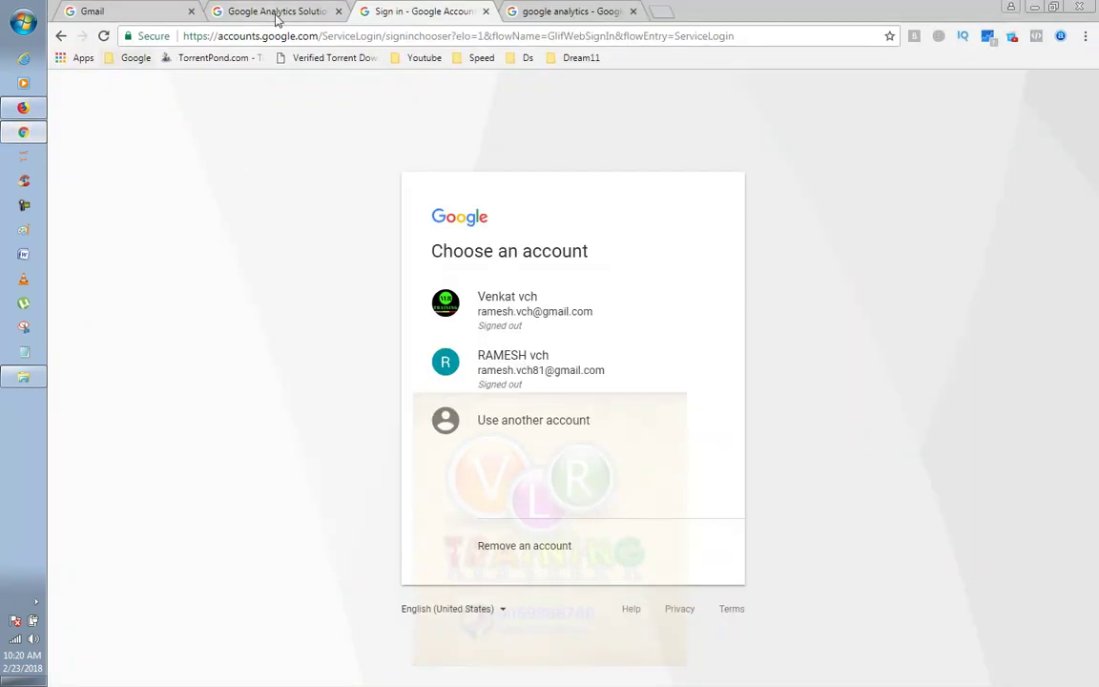
left_click(131, 58)
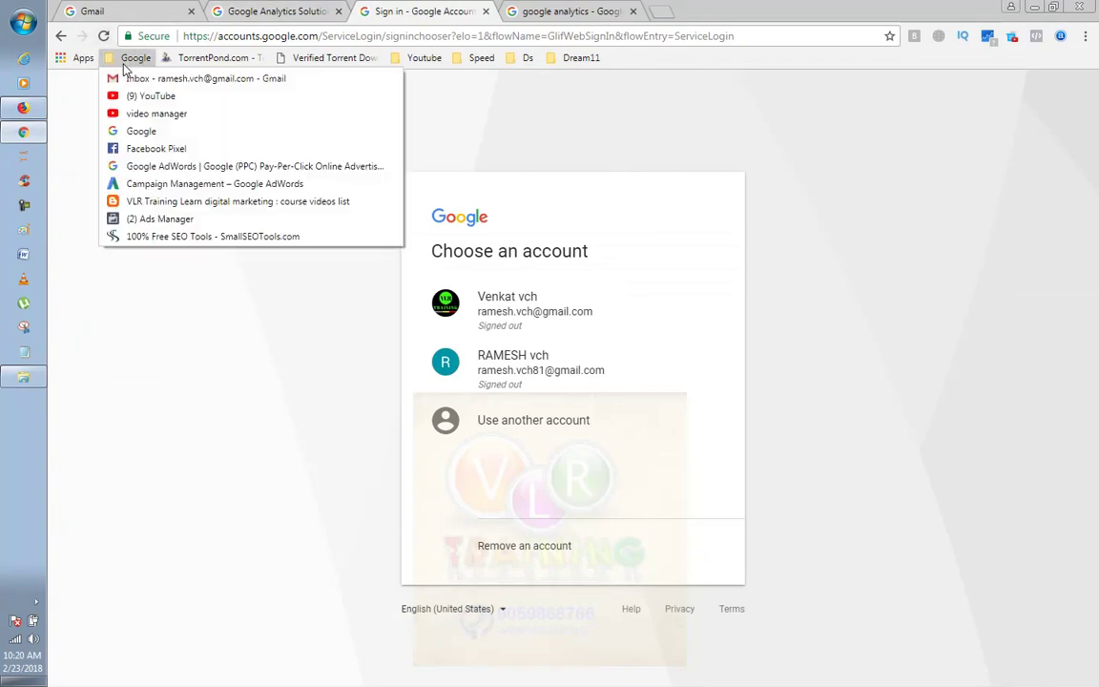
left_click(141, 79)
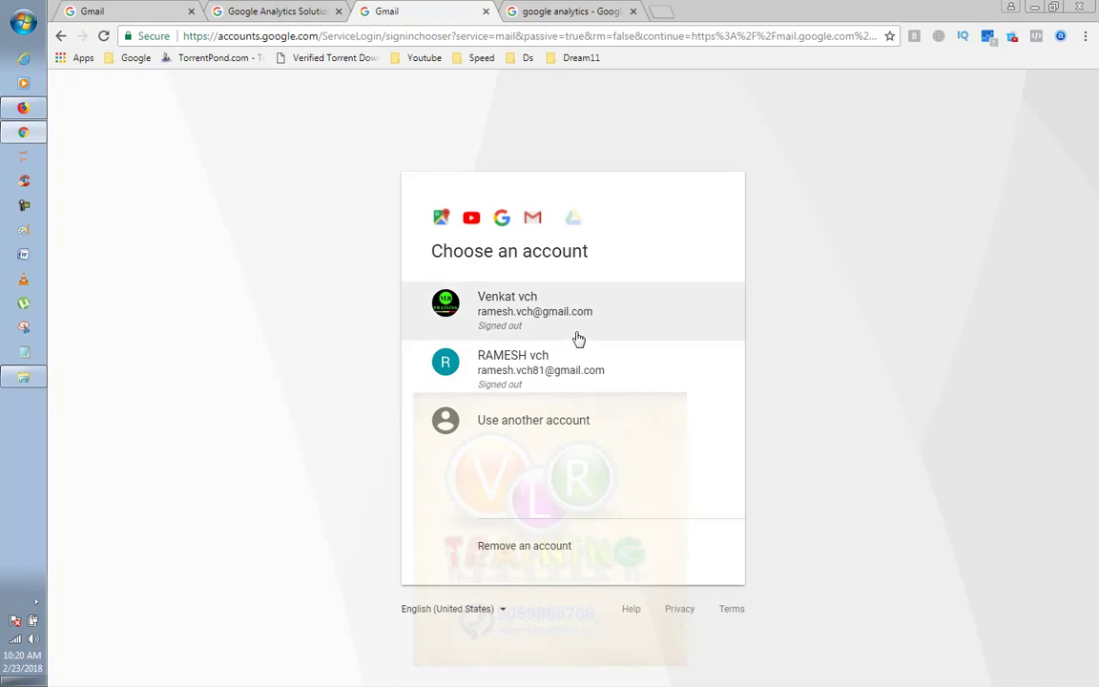
left_click(515, 305)
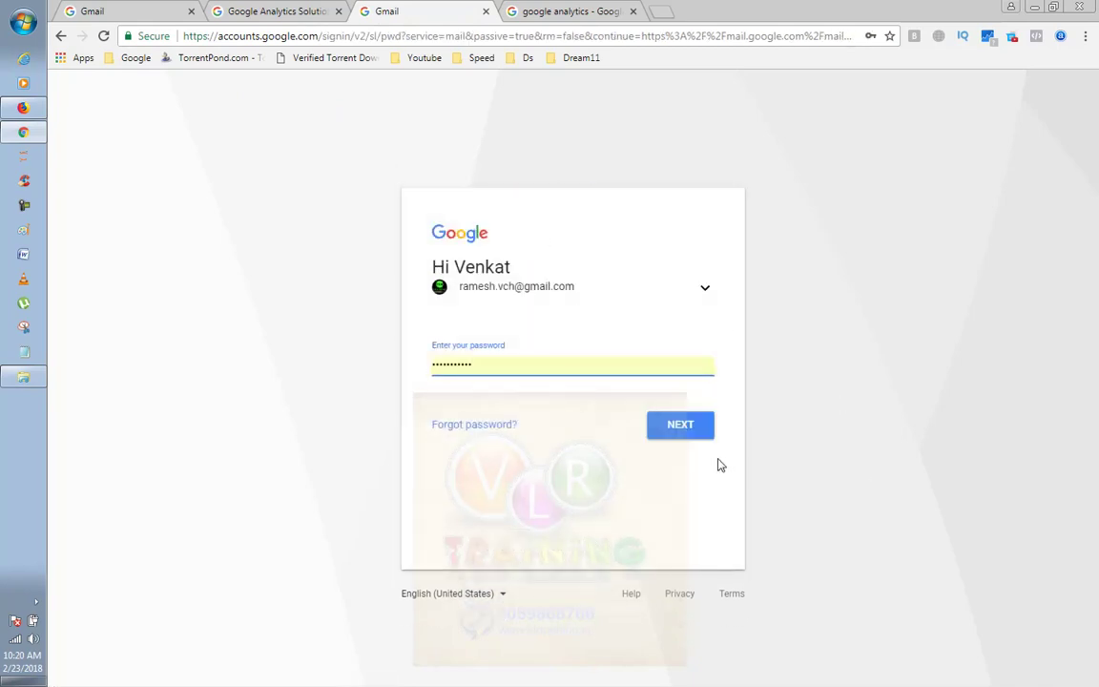
left_click(688, 437)
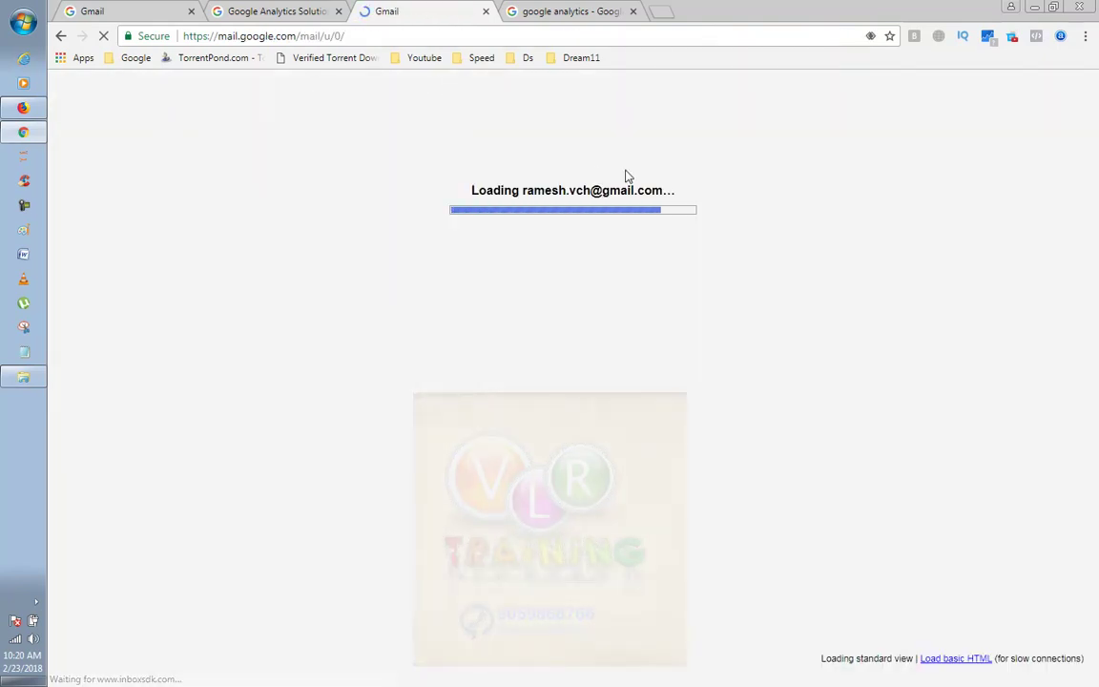
left_click(520, 9)
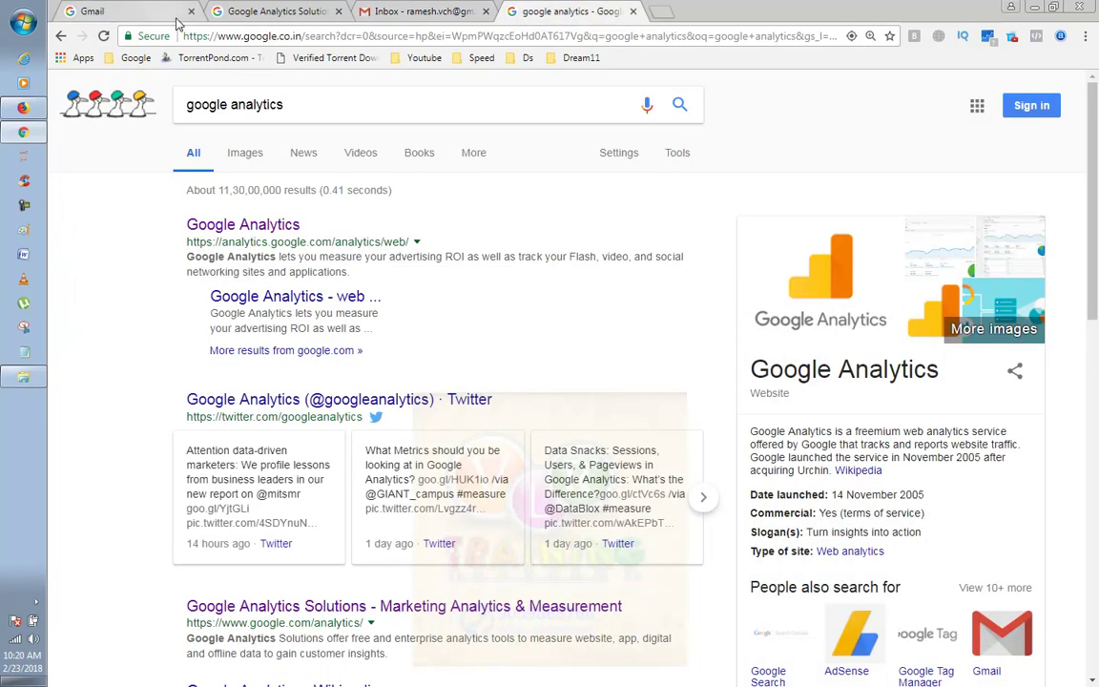
left_click(286, 225)
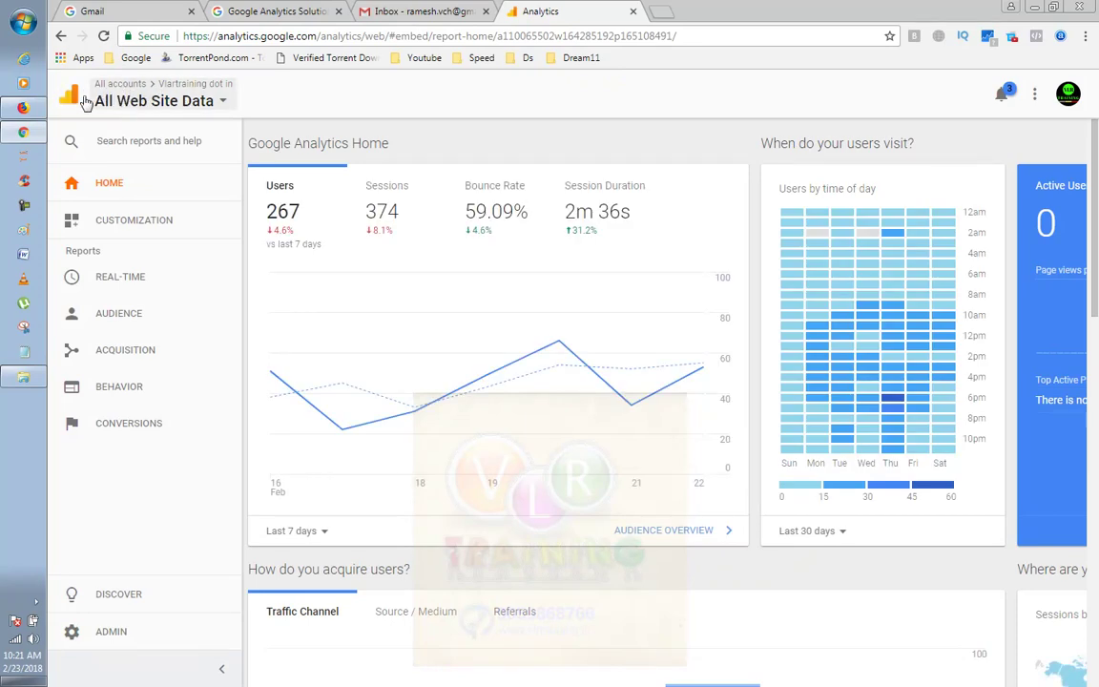
- Check the Analytics accounts, properties and views listed around the Vlartraining dot in account, and close the list
left_click(202, 110)
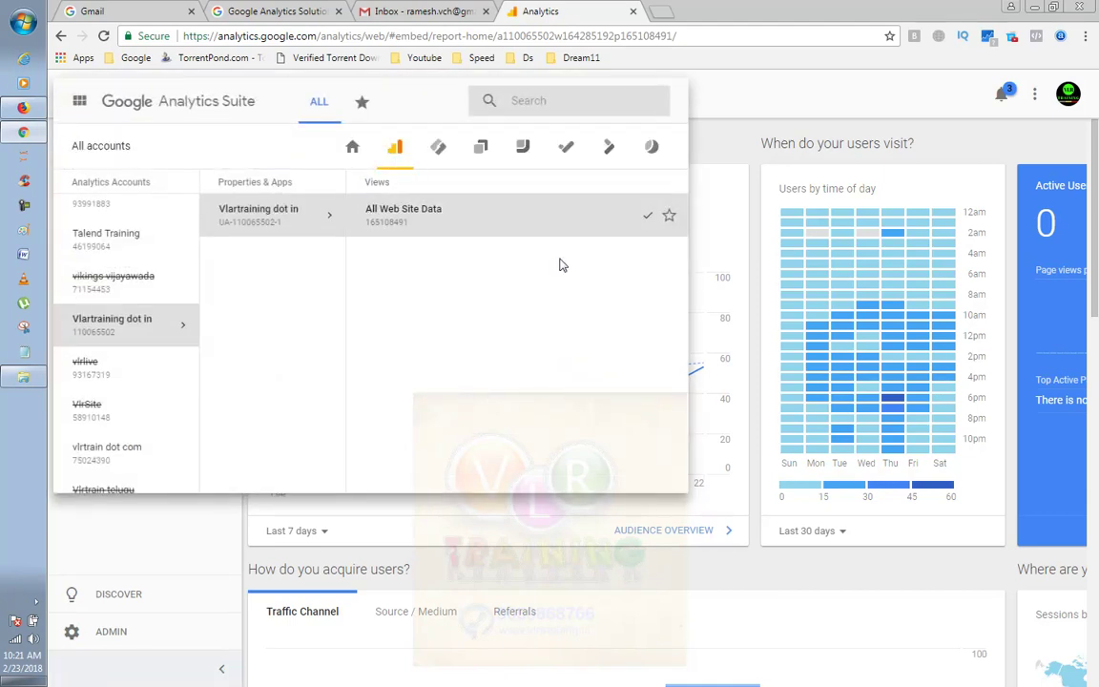
mouse_move(196, 206)
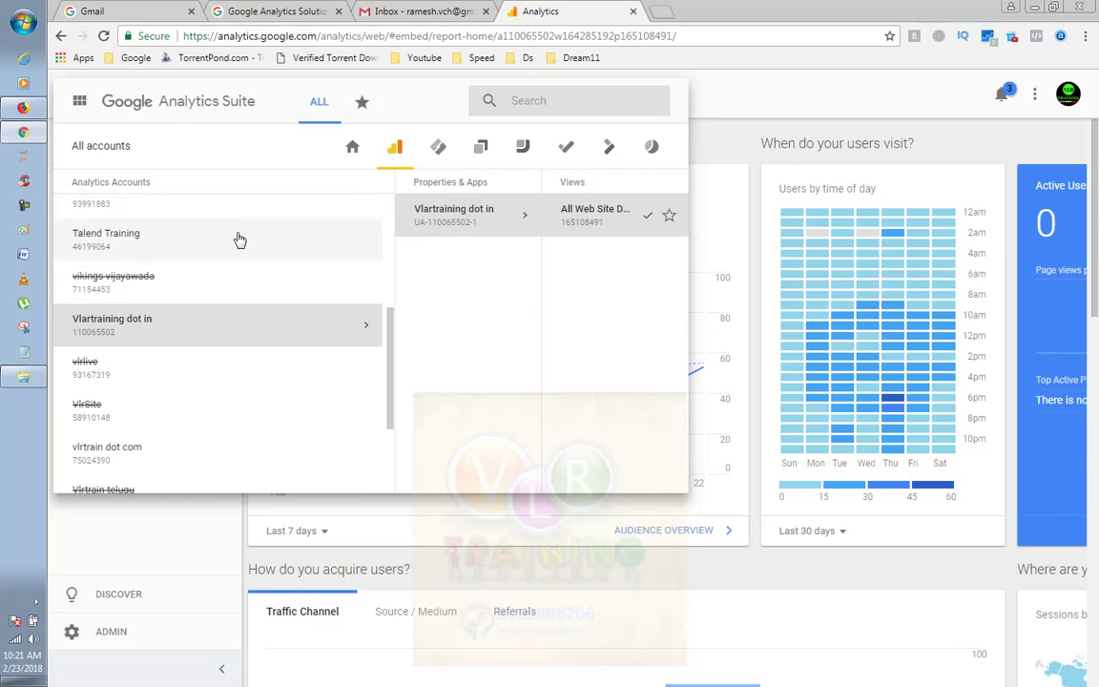
scroll(238, 238, "down", 1)
scroll(237, 237, "up", 3)
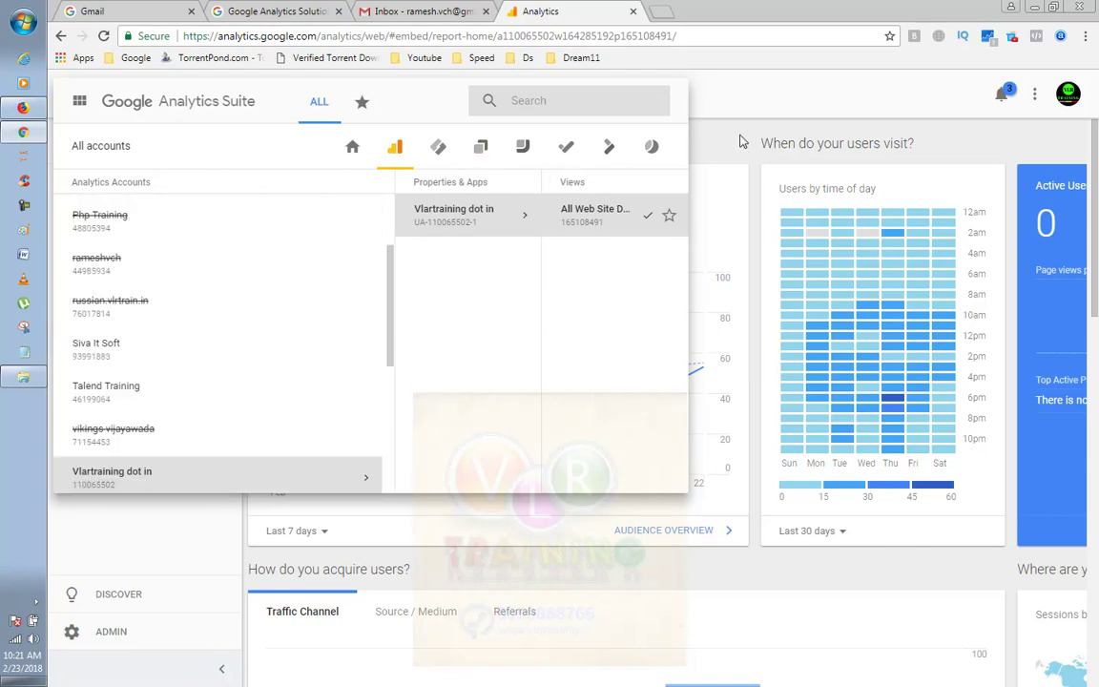
left_click(740, 95)
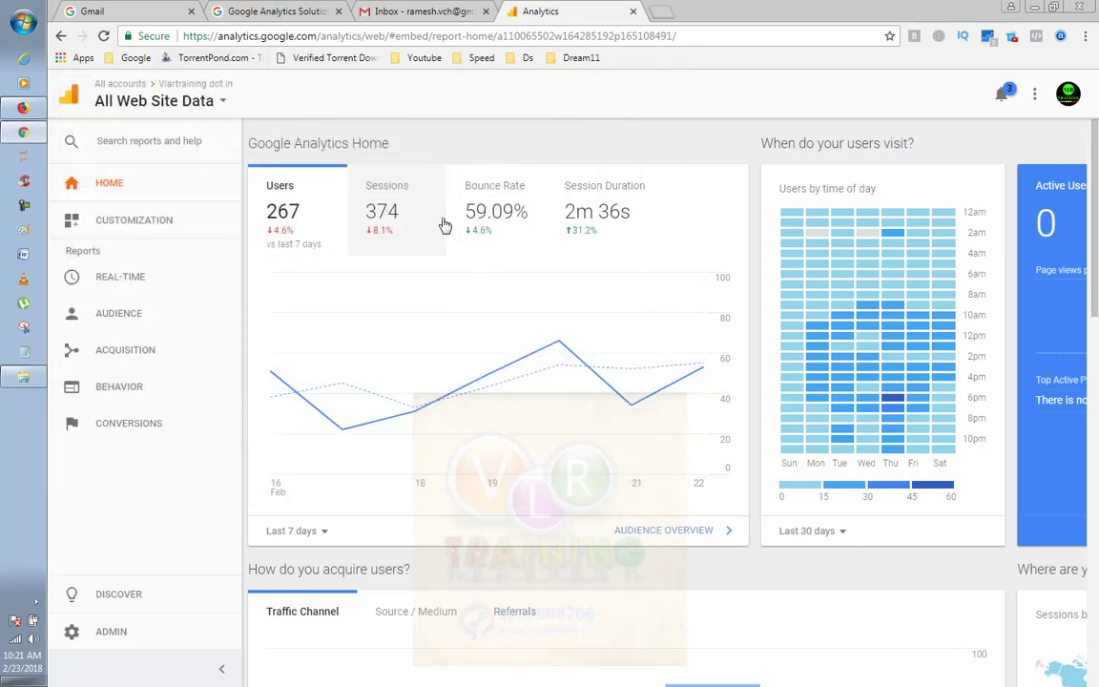
- Examine the Google Analytics Home reports for Vlartraining dot in, from users and traffic channels down to user retention
scroll(470, 234, "down", 4)
scroll(467, 232, "down", 2)
scroll(466, 233, "up", 6)
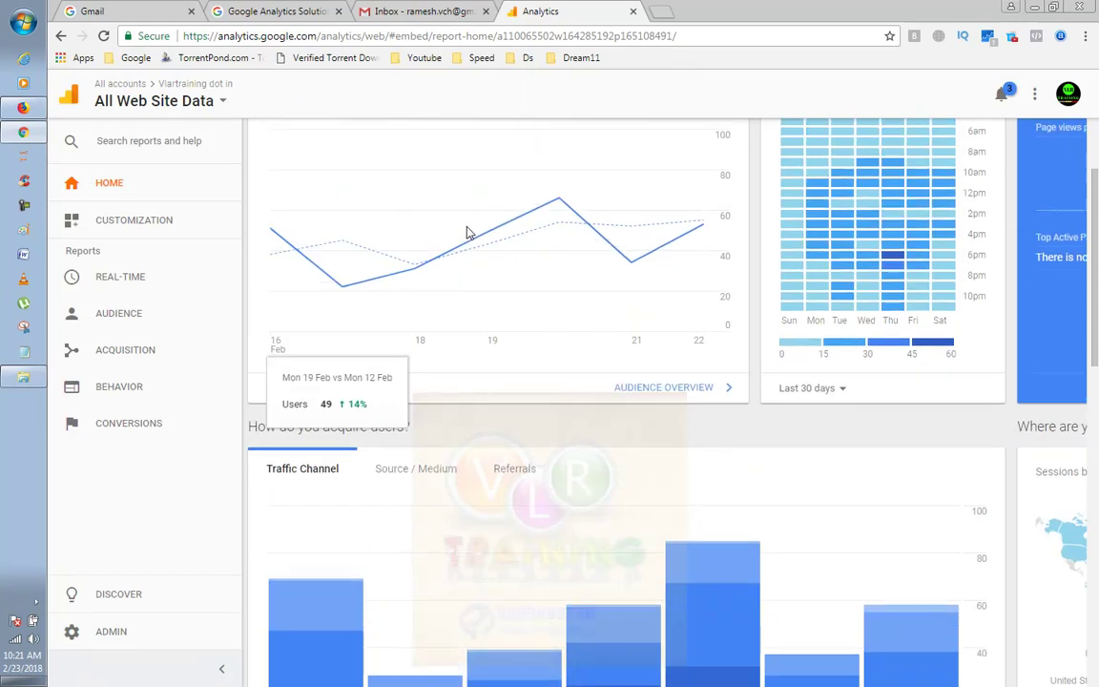
scroll(747, 370, "down", 2)
scroll(748, 370, "up", 2)
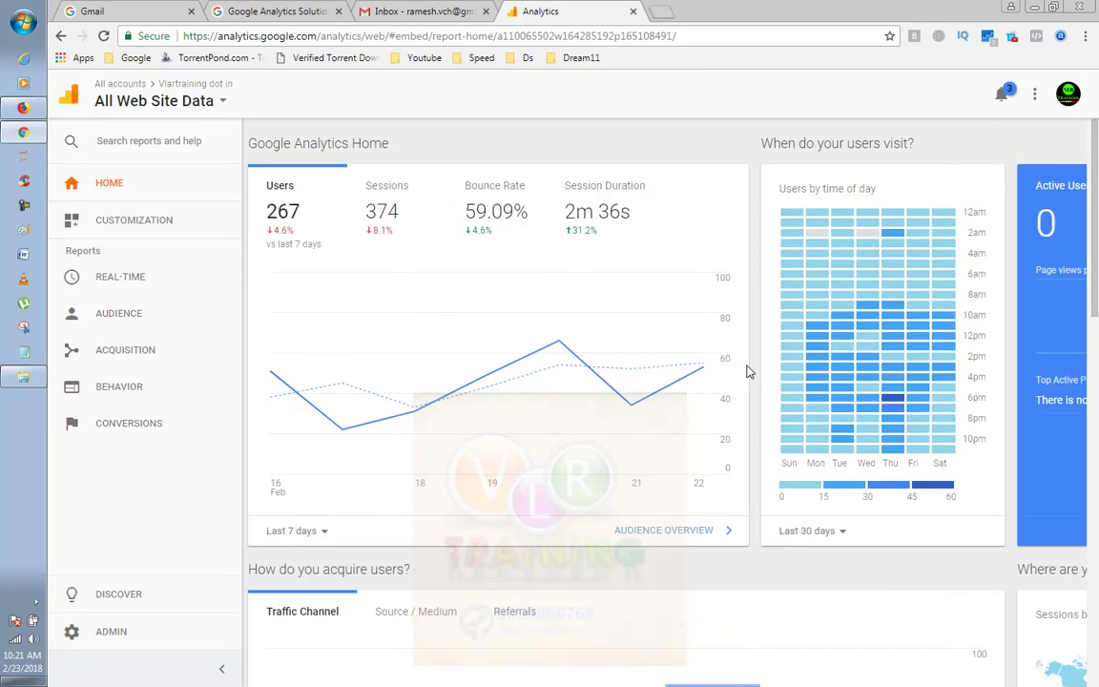
scroll(748, 370, "down", 7)
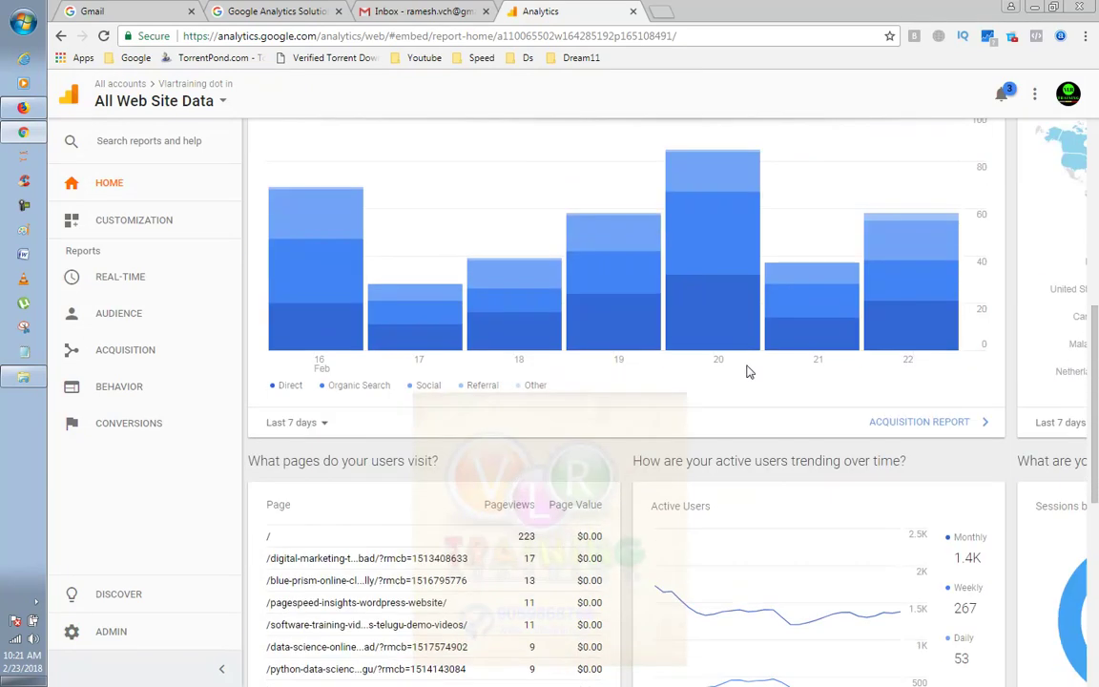
scroll(748, 371, "down", 2)
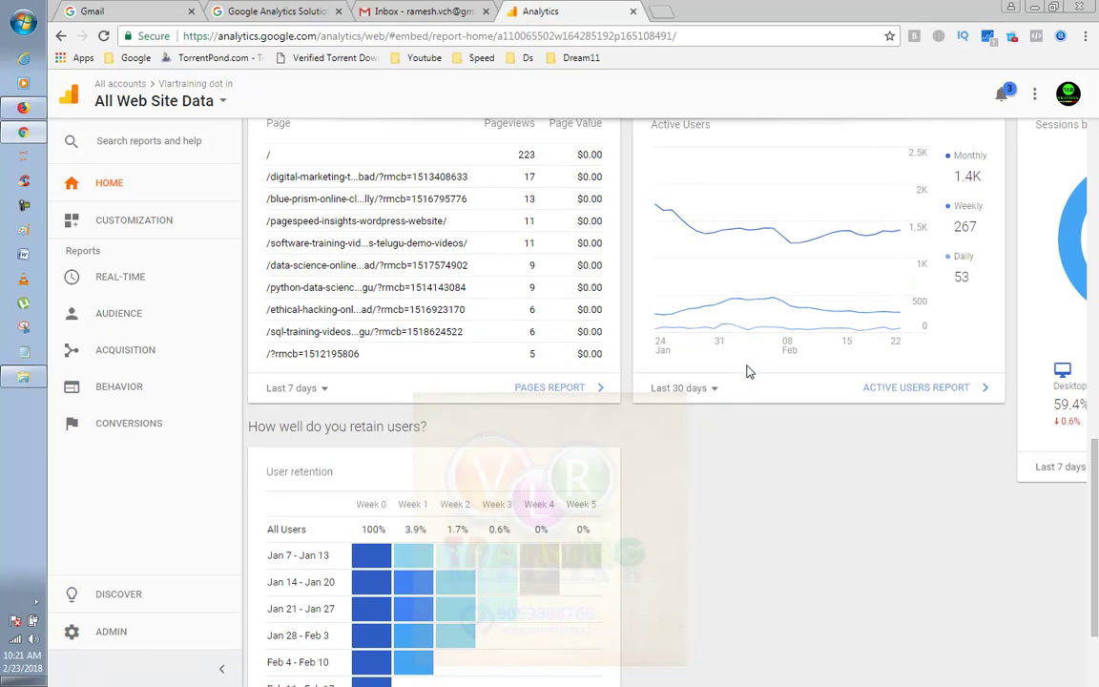
scroll(747, 371, "up", 6)
scroll(748, 371, "up", 3)
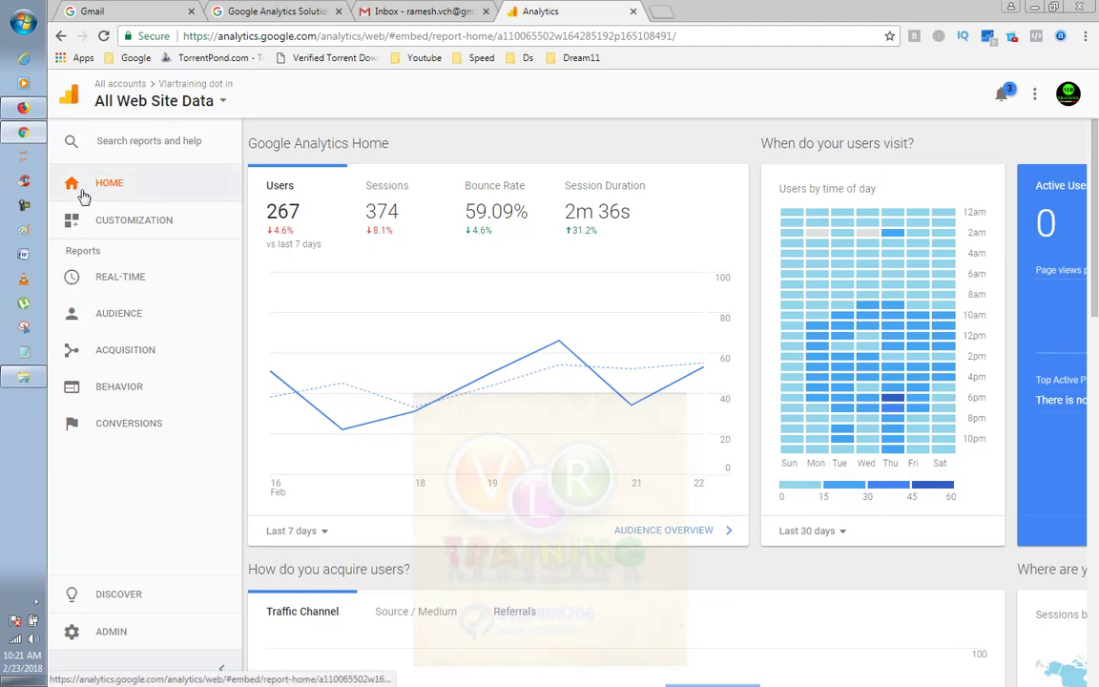
- Examine the full Analytics account list from digital marketing down to vnktech, and close the list
left_click(202, 102)
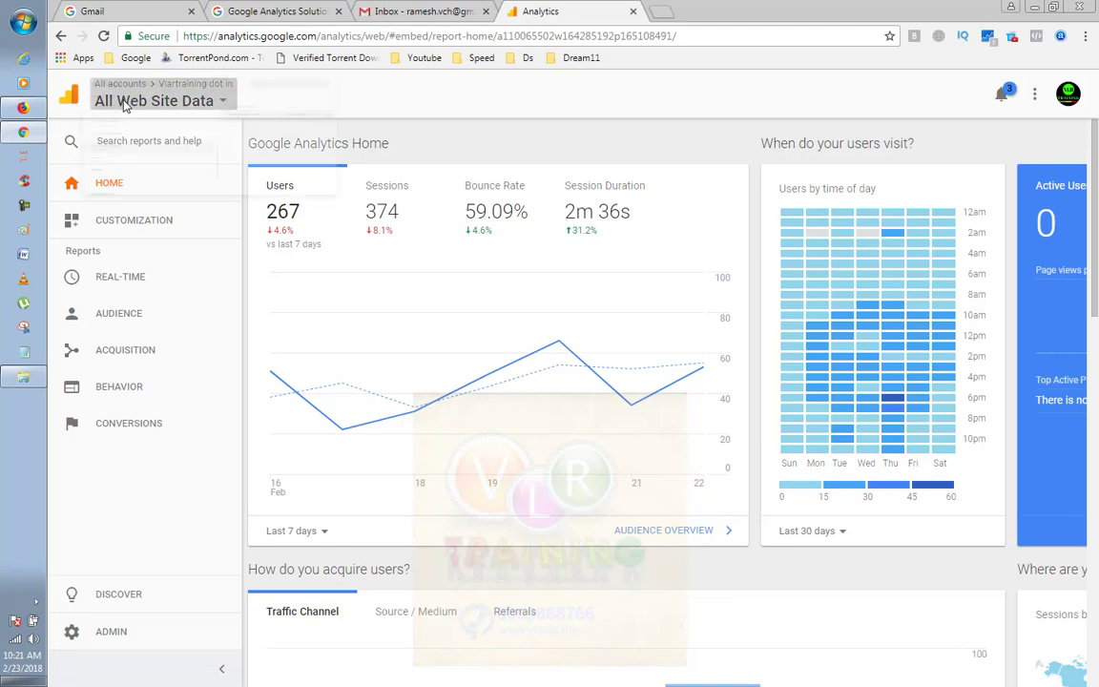
scroll(190, 218, "up", 1)
scroll(190, 218, "down", 2)
scroll(190, 217, "up", 2)
scroll(190, 217, "down", 3)
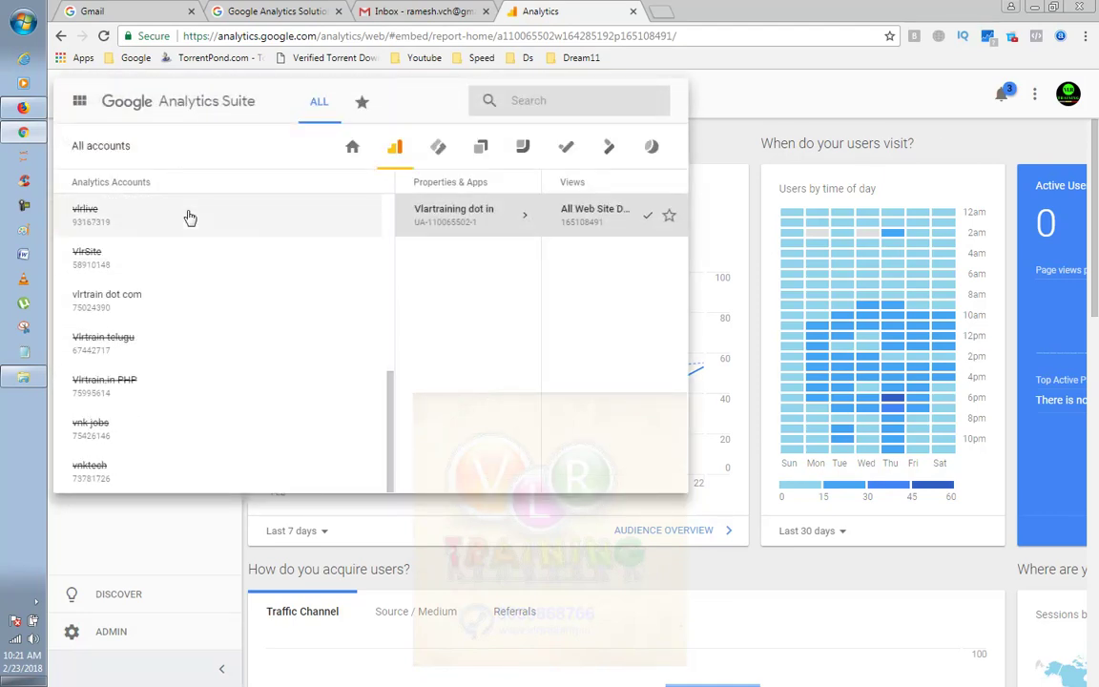
scroll(190, 217, "up", 5)
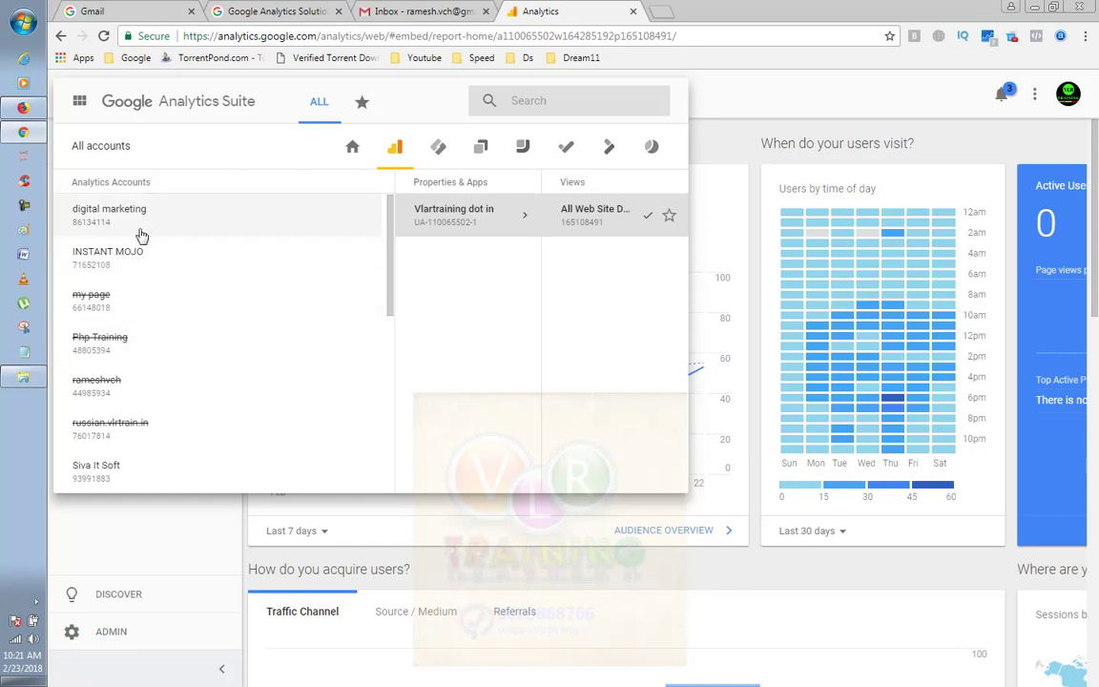
scroll(211, 323, "down", 1)
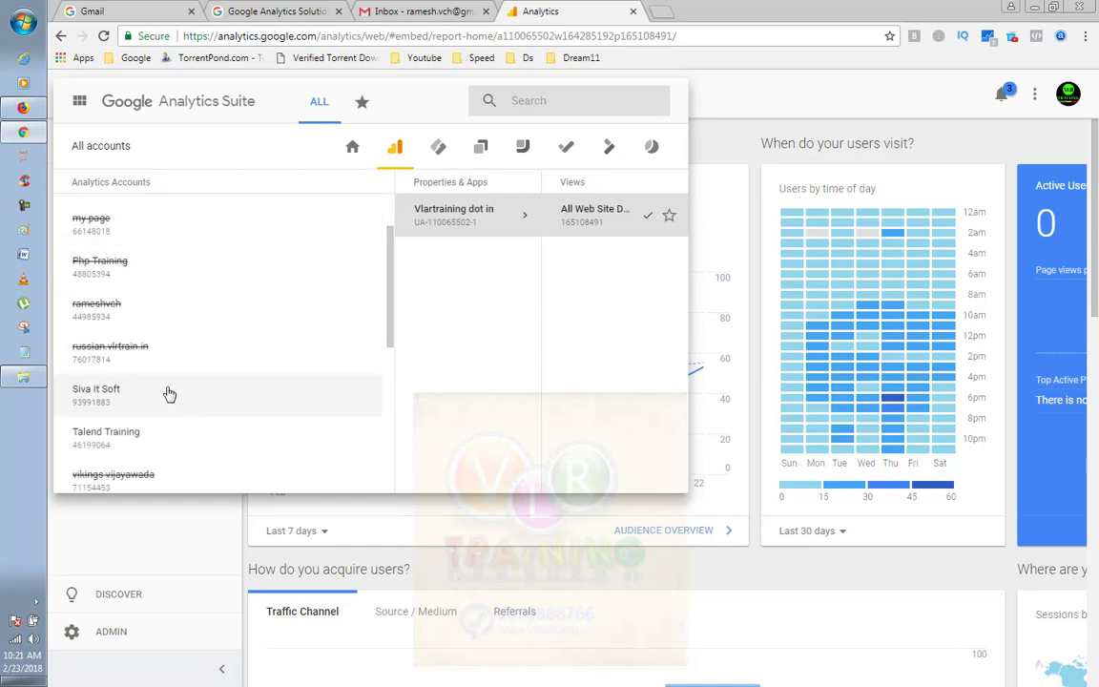
scroll(220, 381, "down", 1)
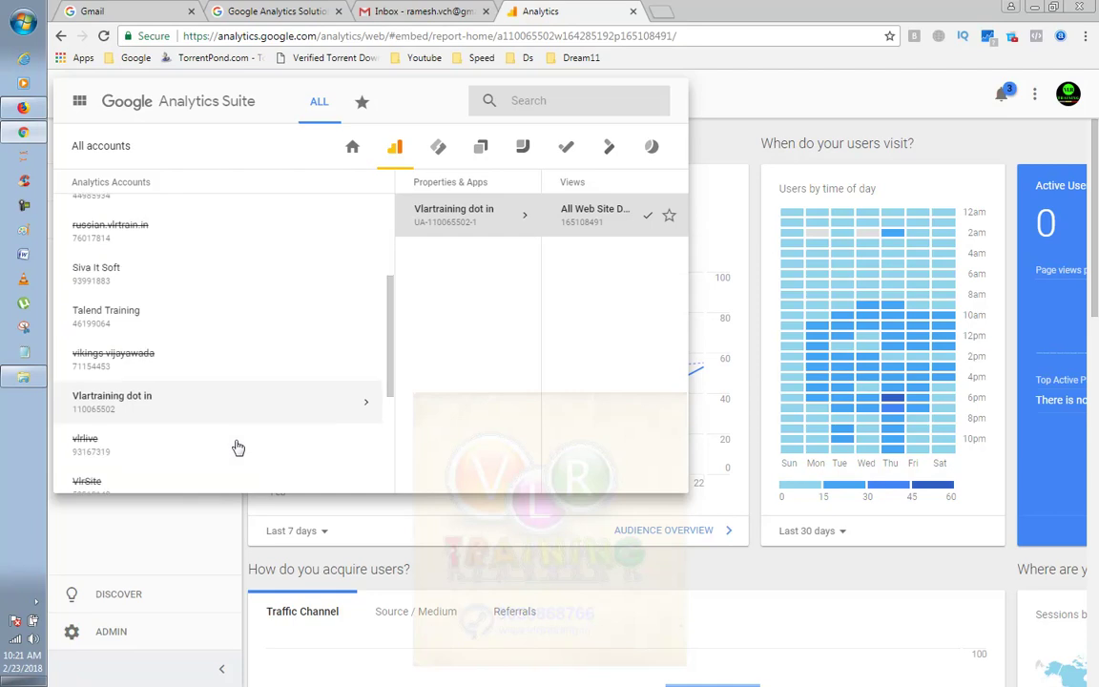
scroll(191, 425, "down", 1)
scroll(186, 405, "down", 2)
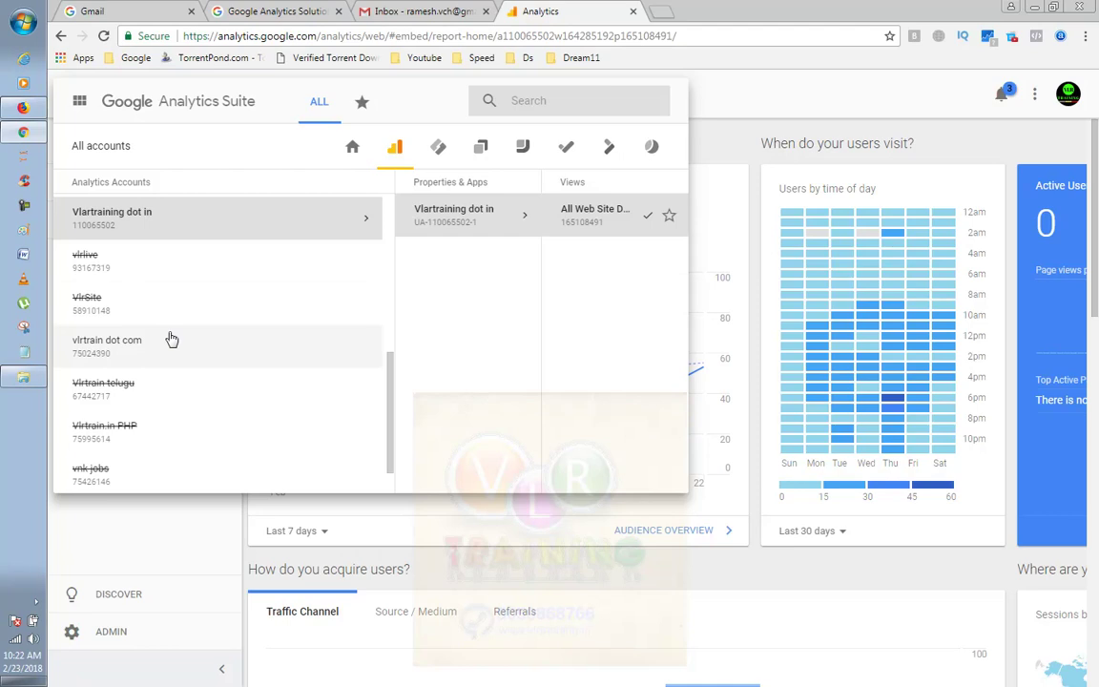
scroll(254, 387, "down", 1)
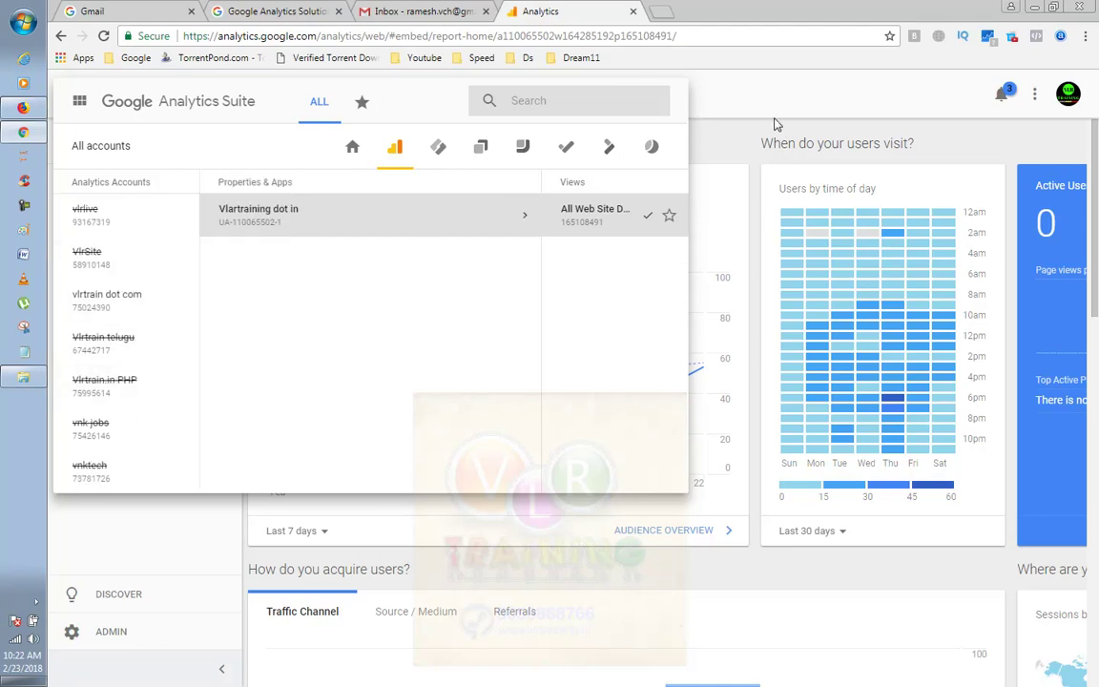
left_click(735, 125)
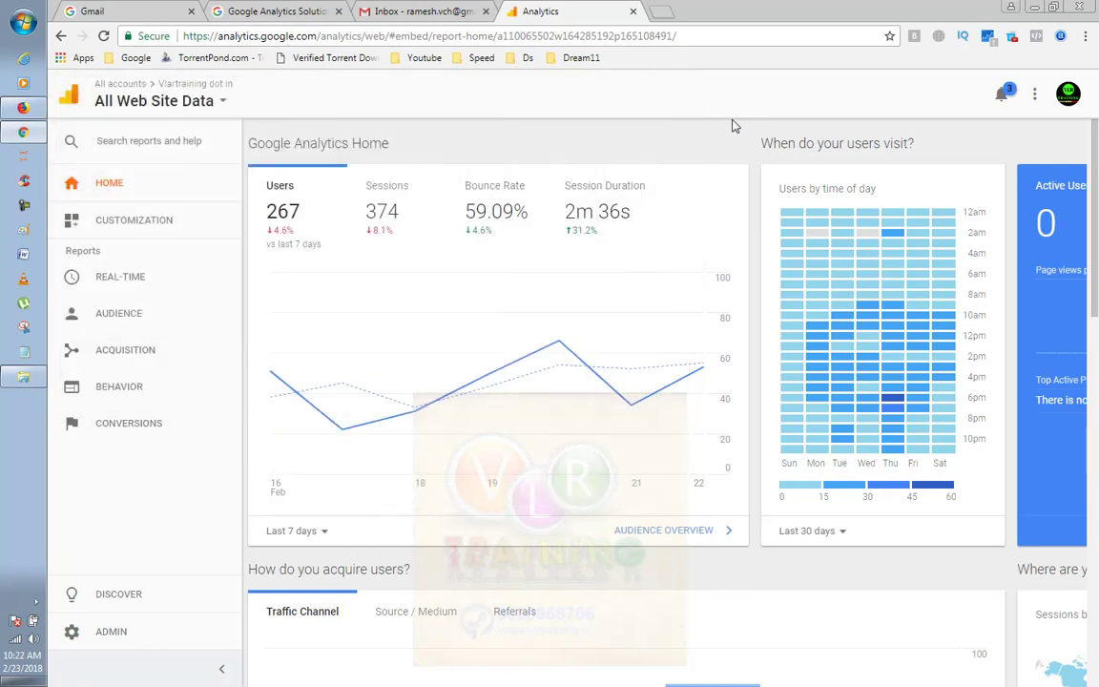
- Recheck the accounts listed above and below Vlartraining dot in, and close the account list
left_click(220, 114)
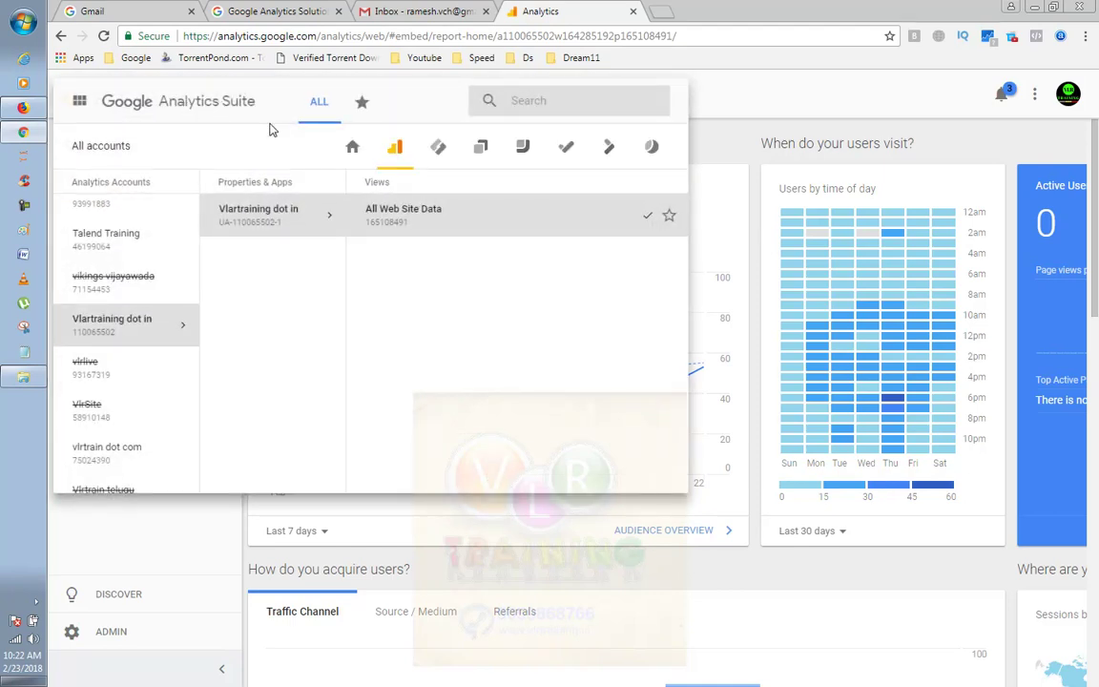
scroll(220, 220, "down", 3)
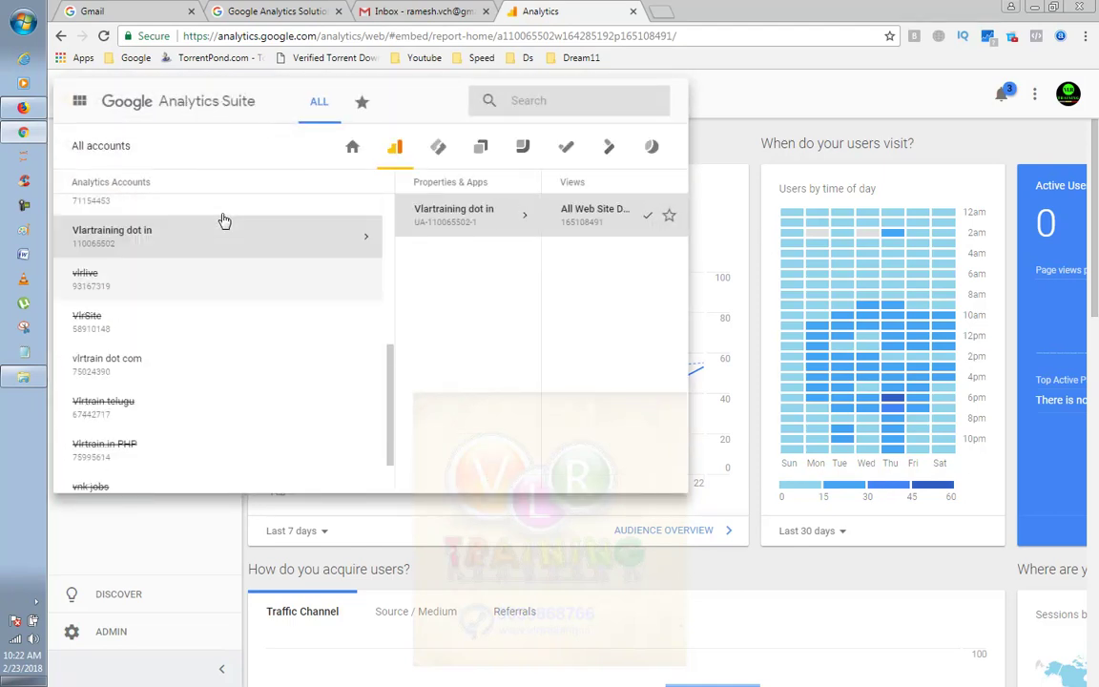
scroll(220, 220, "up", 5)
scroll(373, 336, "down", 3)
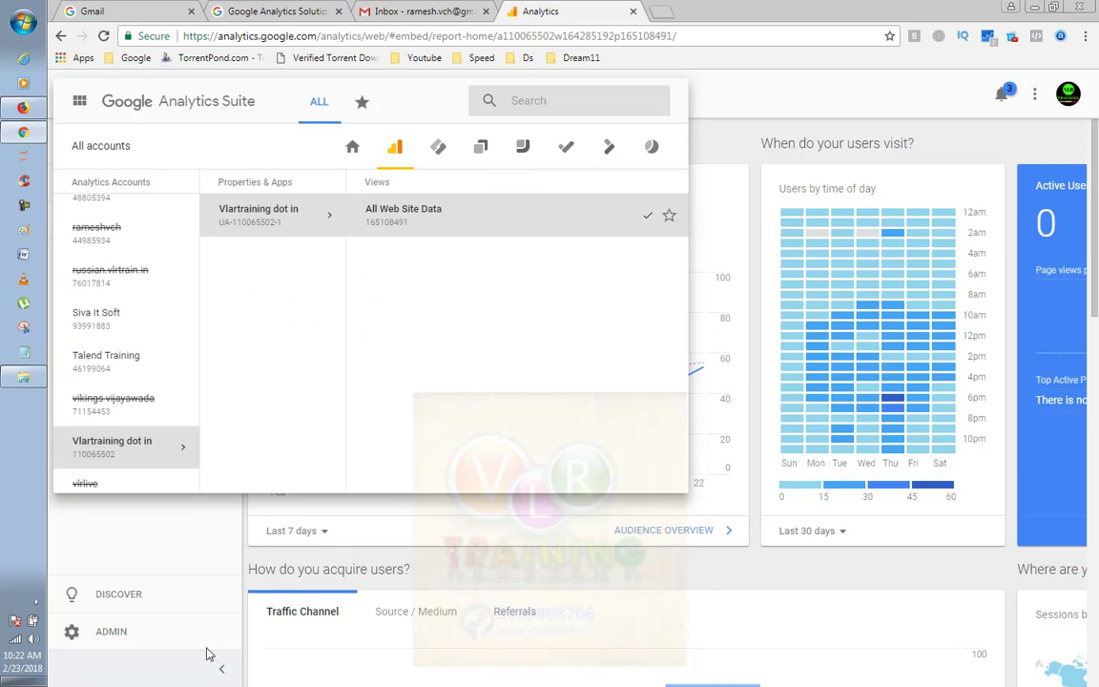
left_click(208, 654)
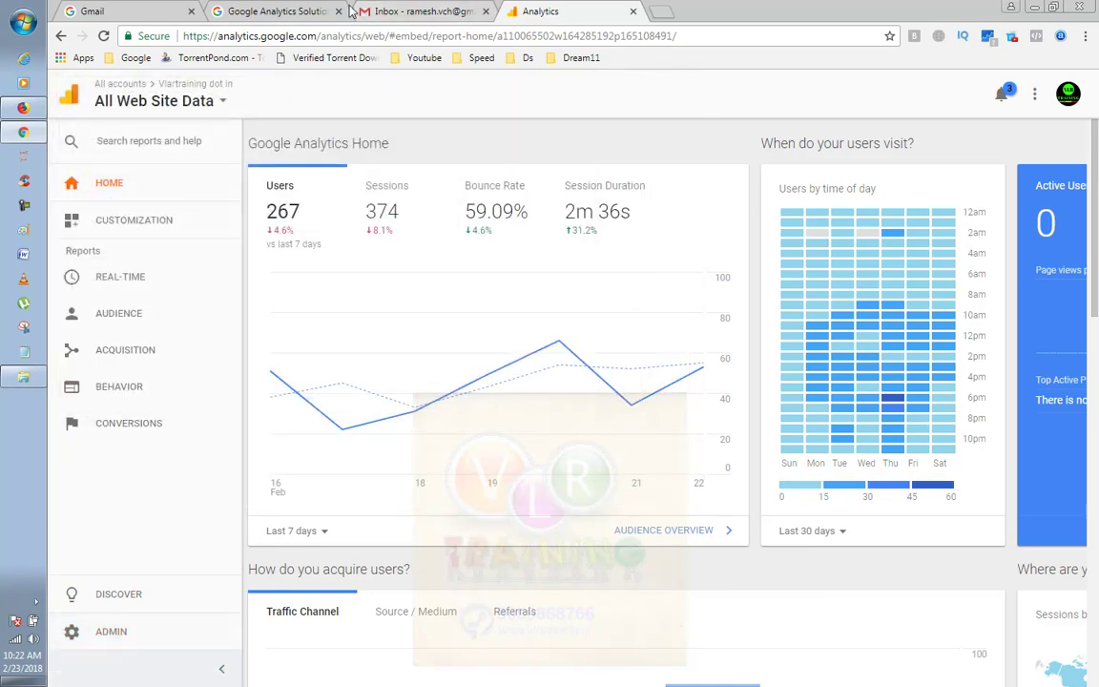
- Open blogger.com in the Google Analytics Solutions browser tab
left_click(305, 12)
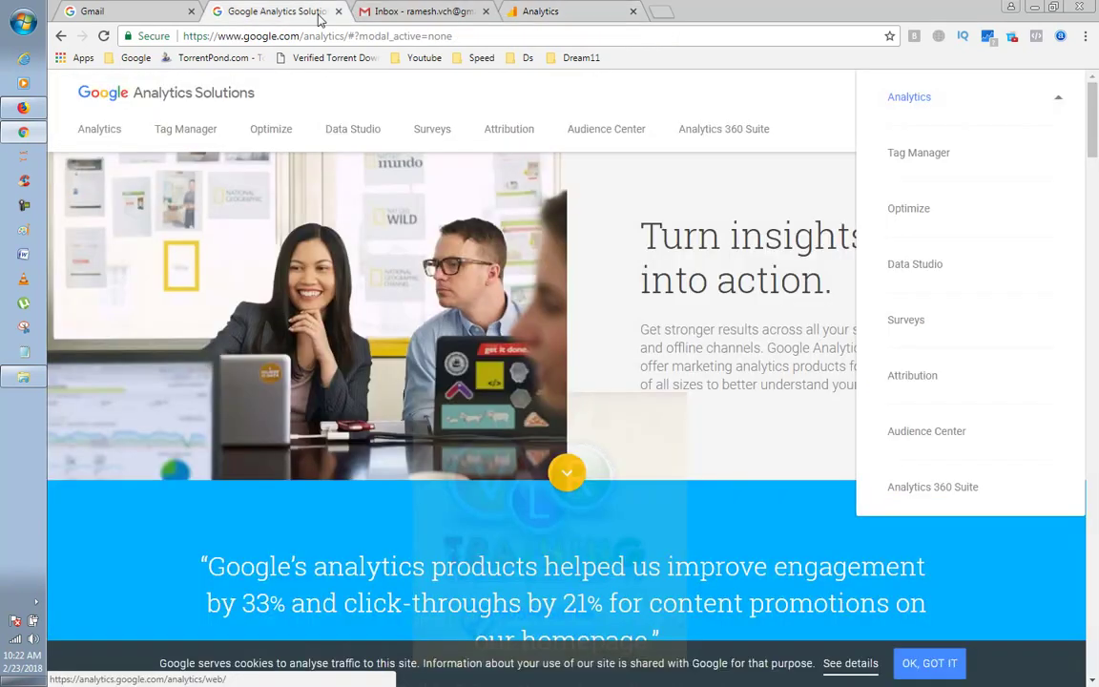
left_click(136, 58)
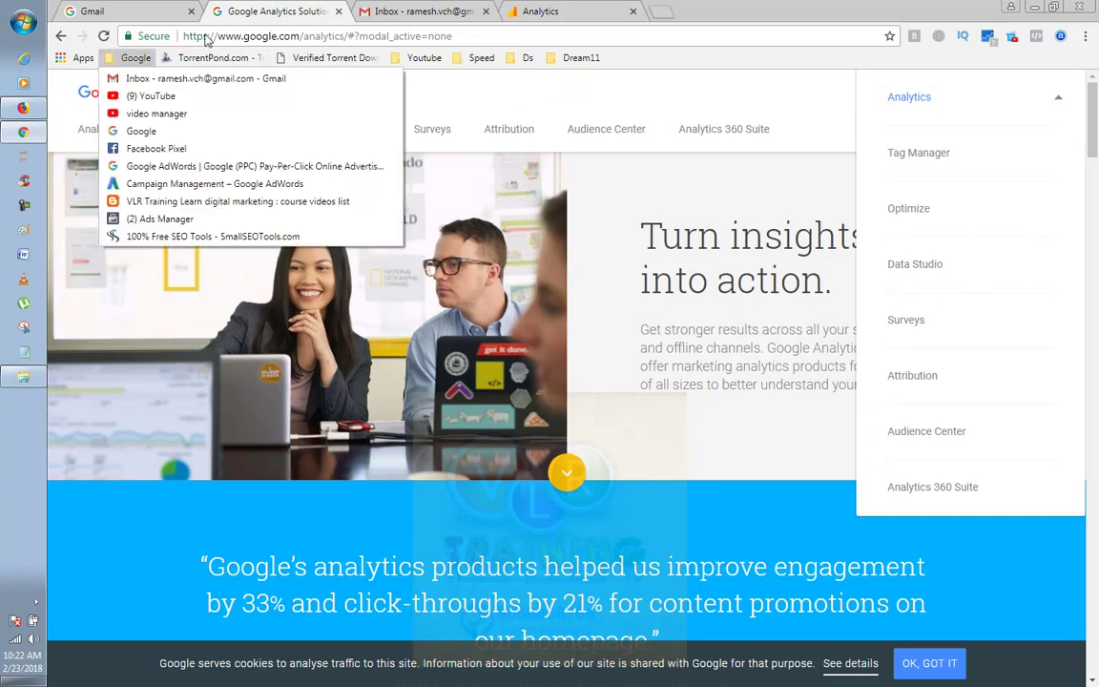
left_click(204, 36)
type("goo")
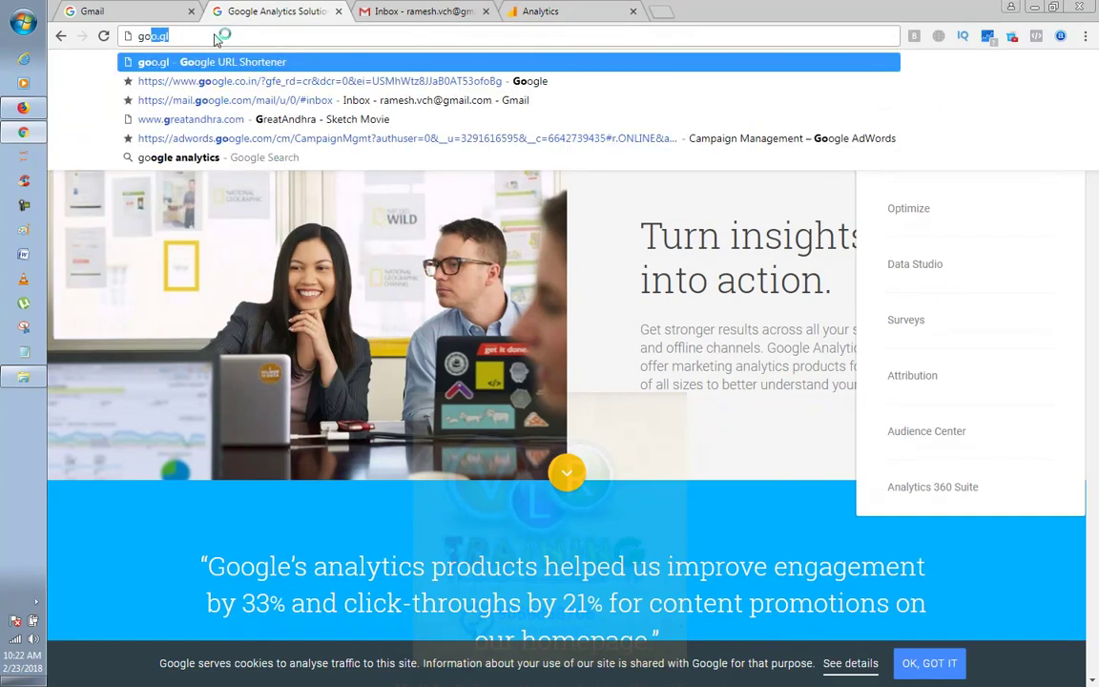
type("gl")
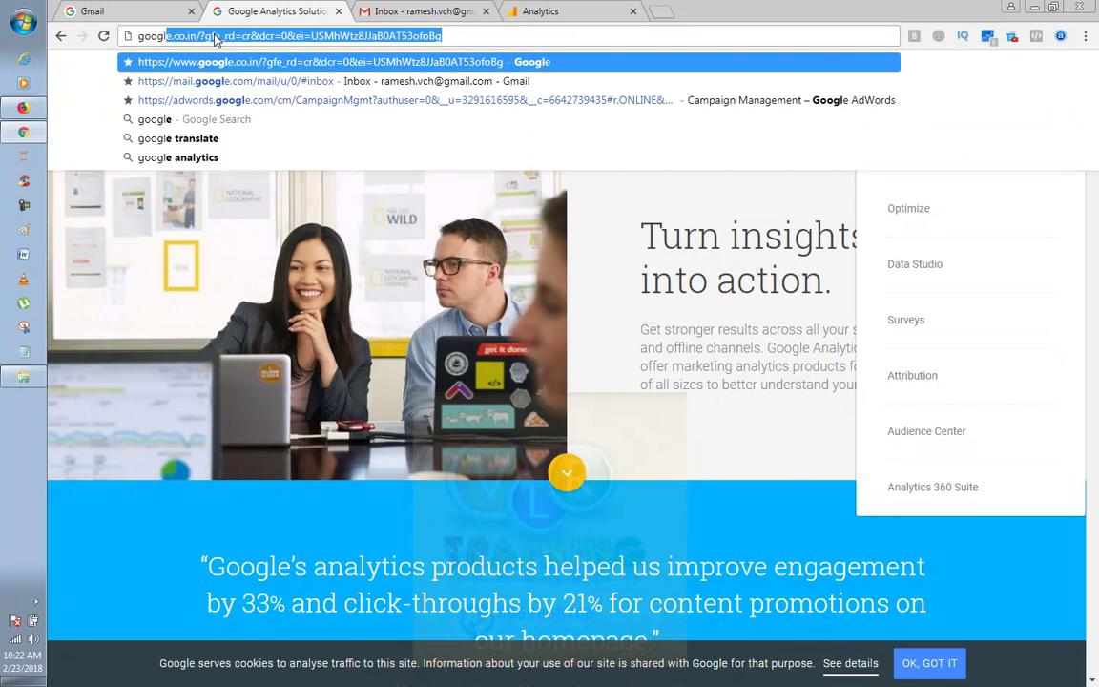
key("BackSpace")
key("BackSpace")
key("BackSpace")
key("BackSpace")
key("BackSpace")
key("BackSpace")
type("blogge")
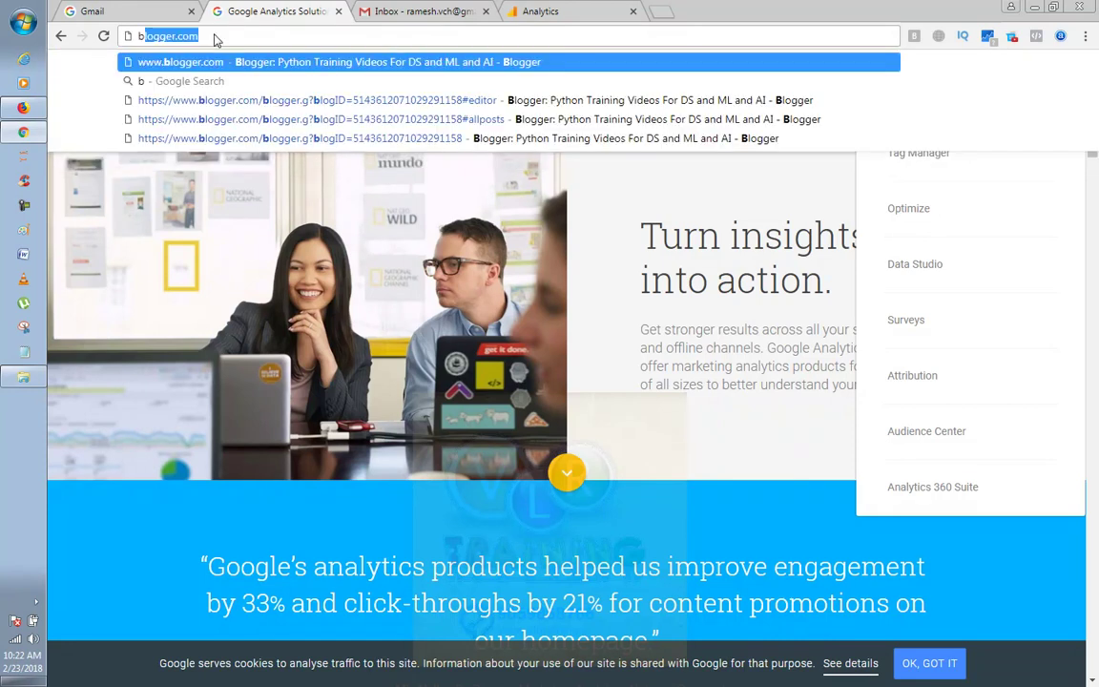
type("r")
key("Return")
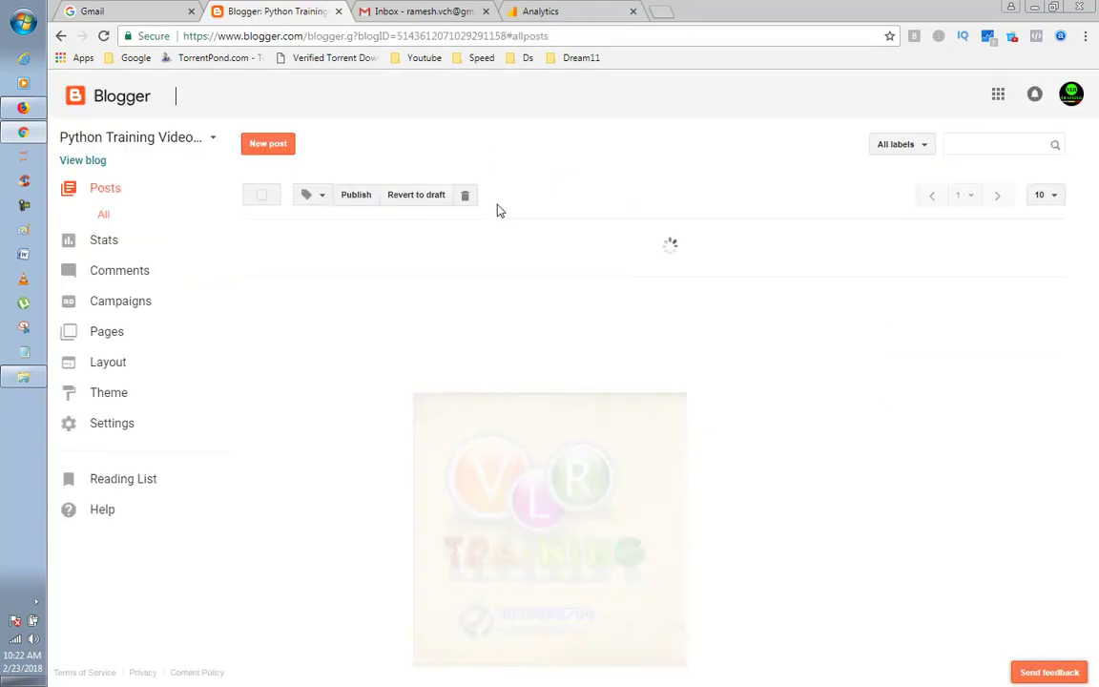
right_click(88, 163)
left_click(101, 172)
left_click(417, 8)
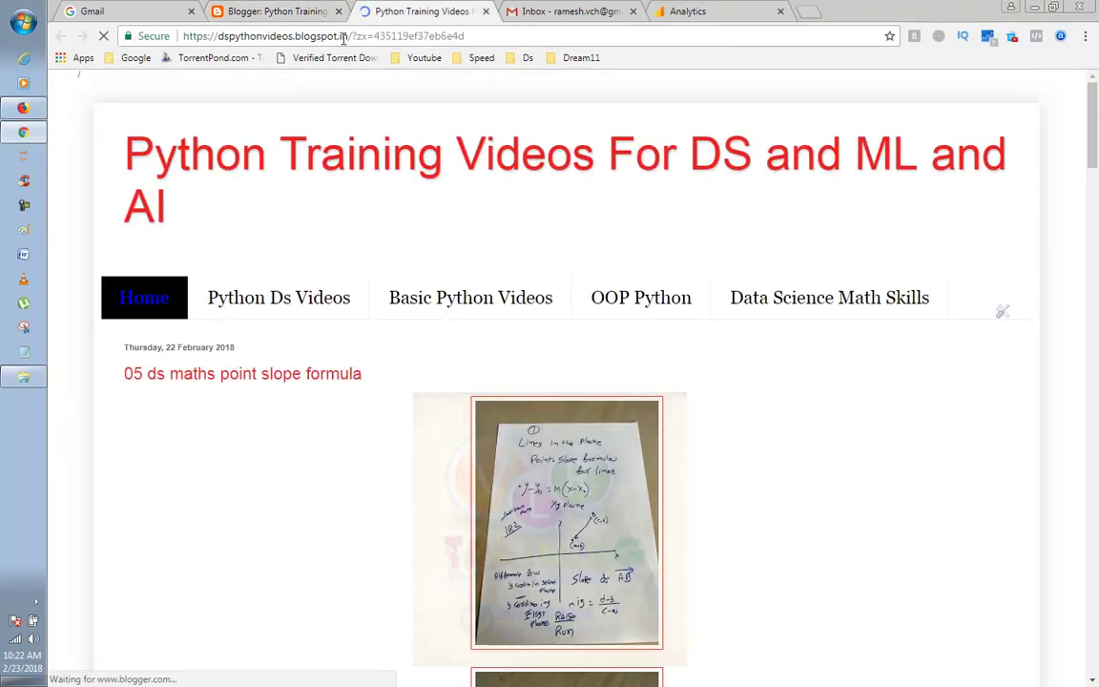
left_click_drag(349, 36, 185, 40)
right_click(216, 35)
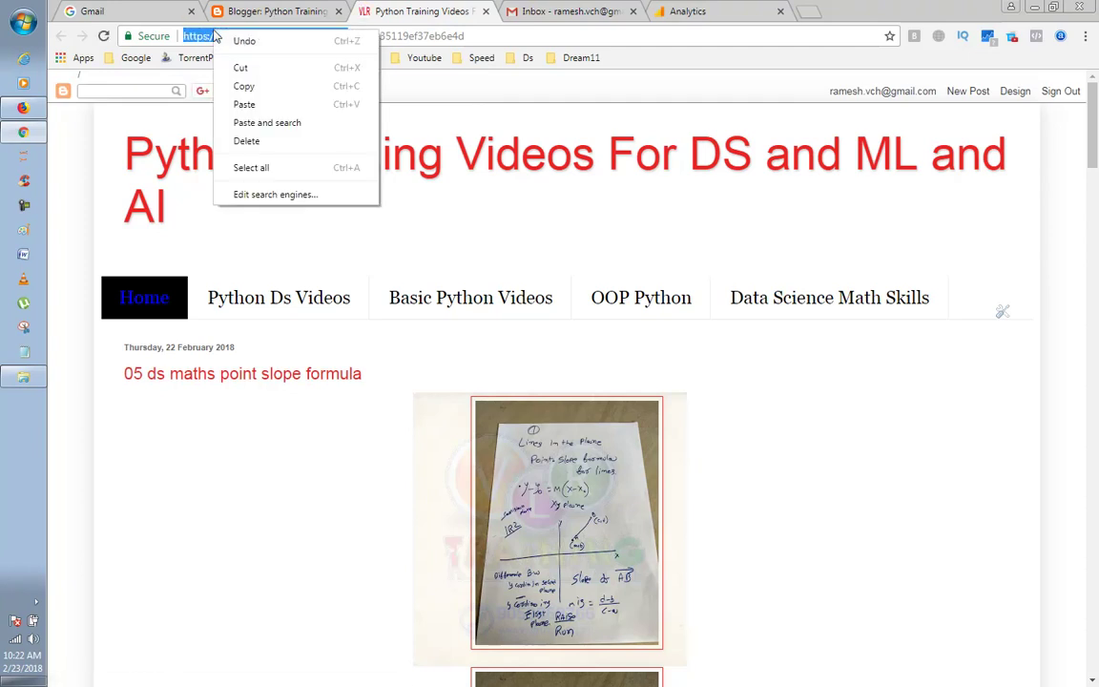
left_click(283, 83)
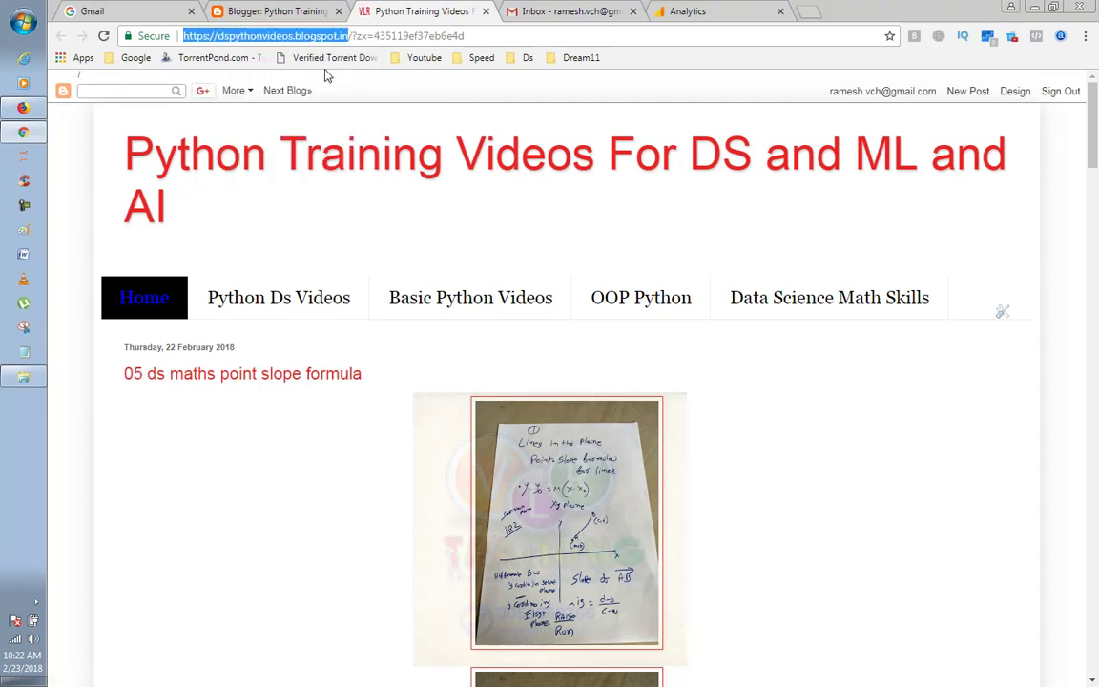
- Check the Analytics page, and look over the blog's home page from its header to the first post
left_click(568, 12)
left_click(674, 13)
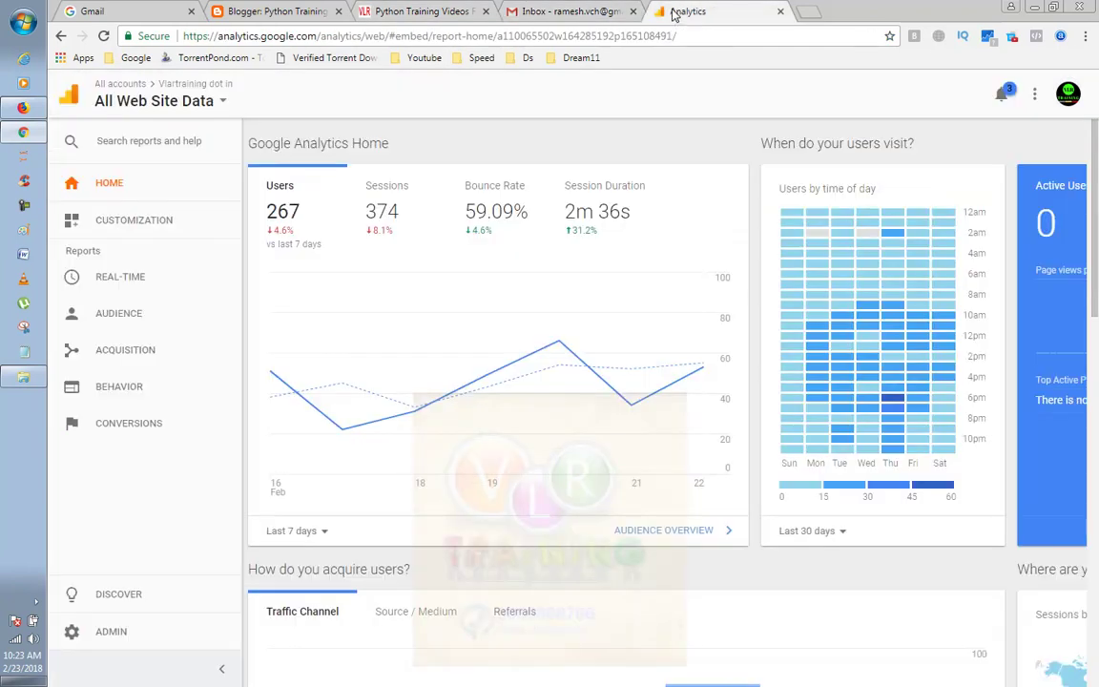
left_click(420, 13)
scroll(649, 165, "down", 2)
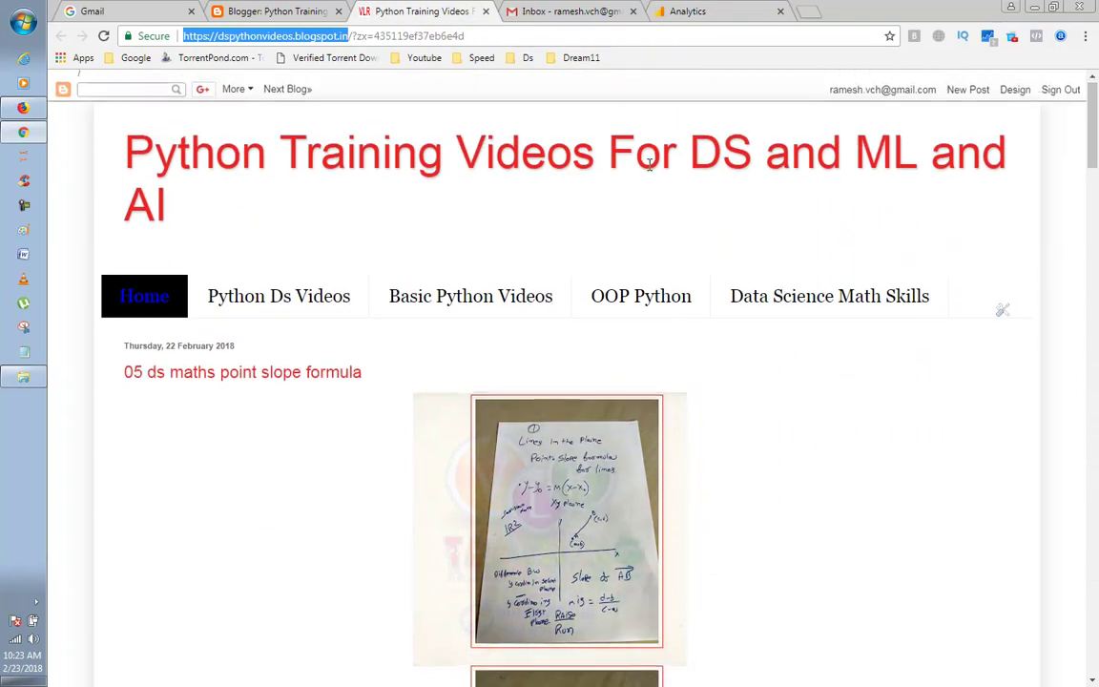
scroll(649, 164, "down", 1)
scroll(649, 164, "up", 3)
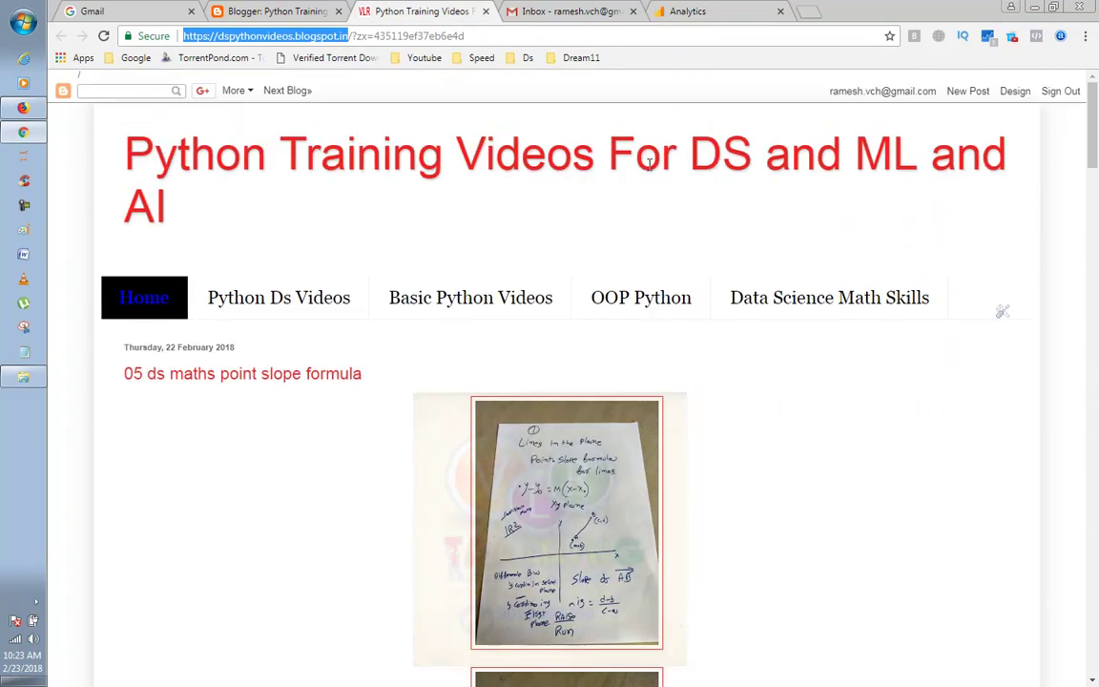
scroll(648, 164, "down", 2)
scroll(649, 164, "up", 2)
scroll(683, 175, "down", 7)
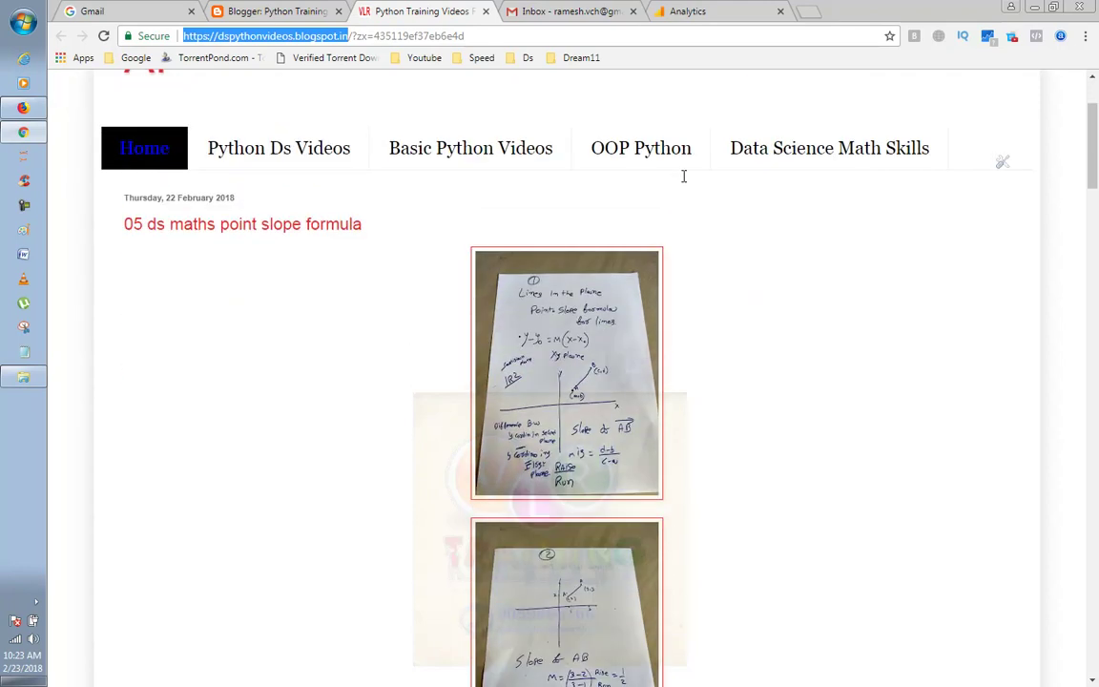
scroll(683, 175, "up", 6)
scroll(683, 175, "up", 1)
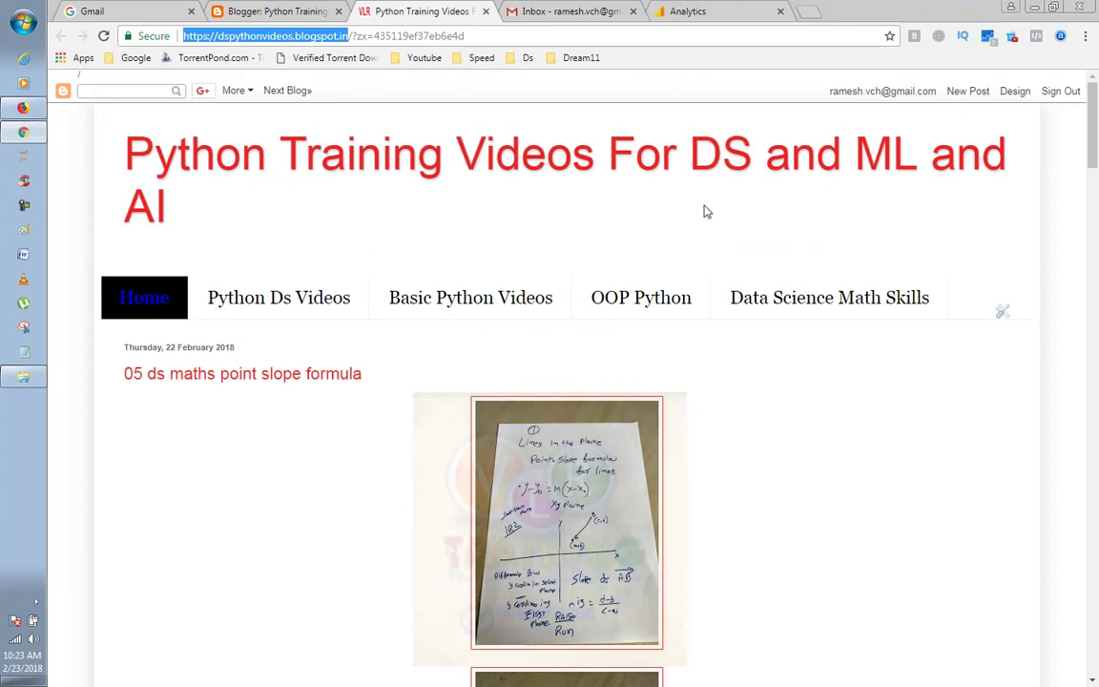
- Open the blog's page source and paste the copied blog address into the blank Notepad document
right_click(389, 220)
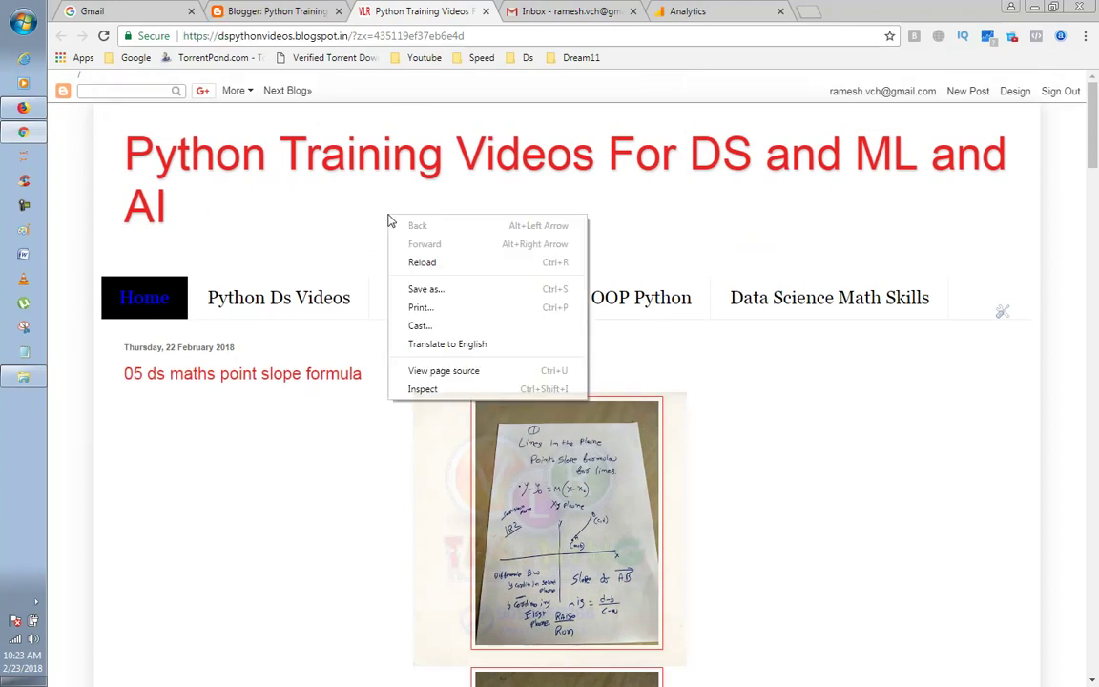
left_click(497, 379)
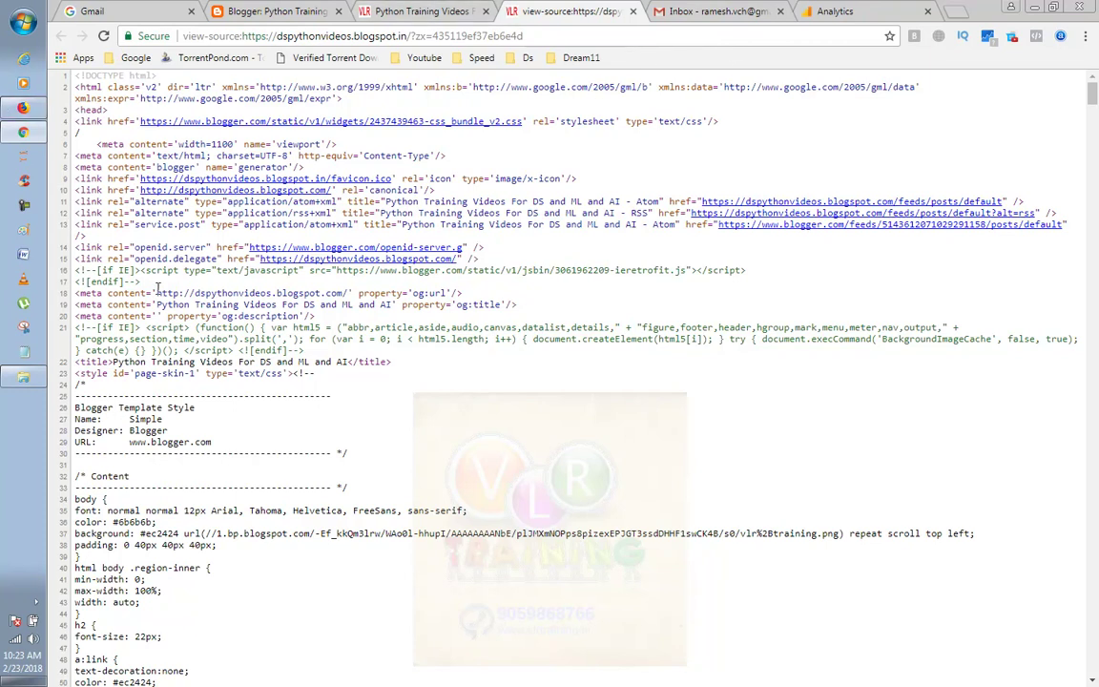
left_click(23, 350)
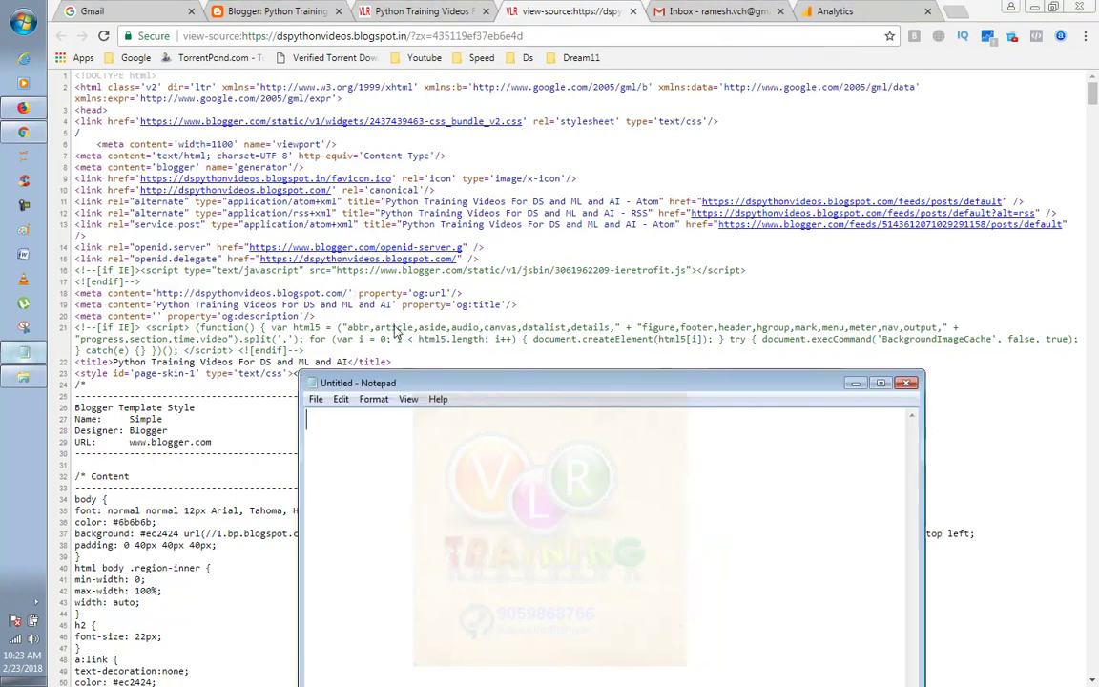
right_click(475, 461)
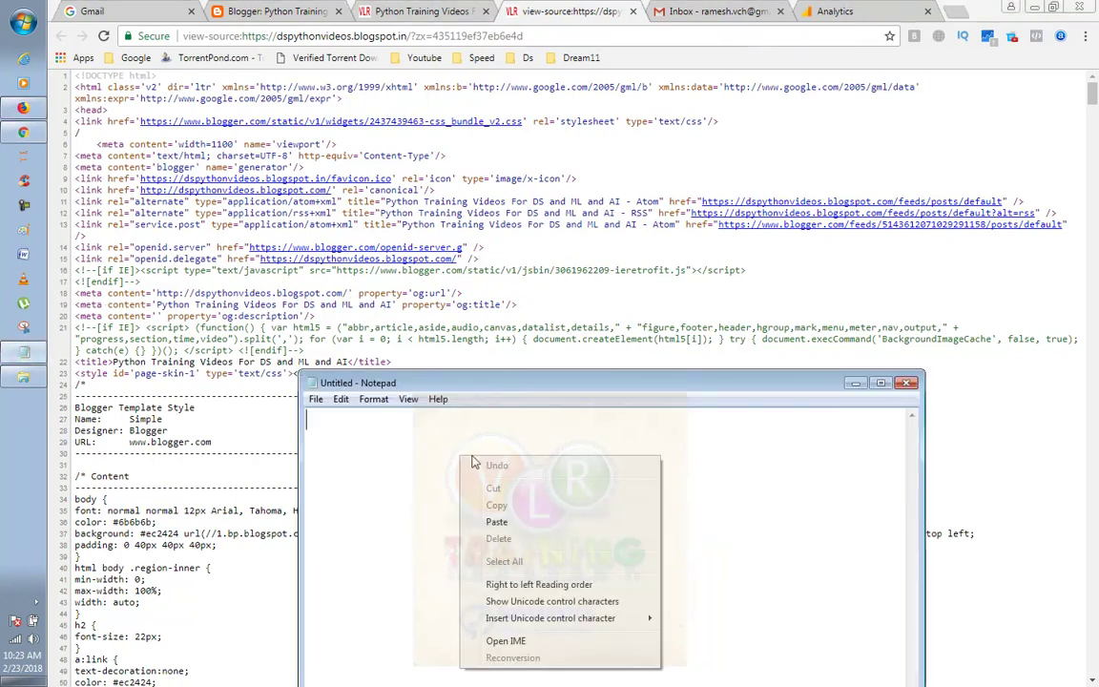
left_click(558, 521)
- Switch to Firefox and select the vlr training property's Global Site Tag (gtag.js) code
left_click(23, 107)
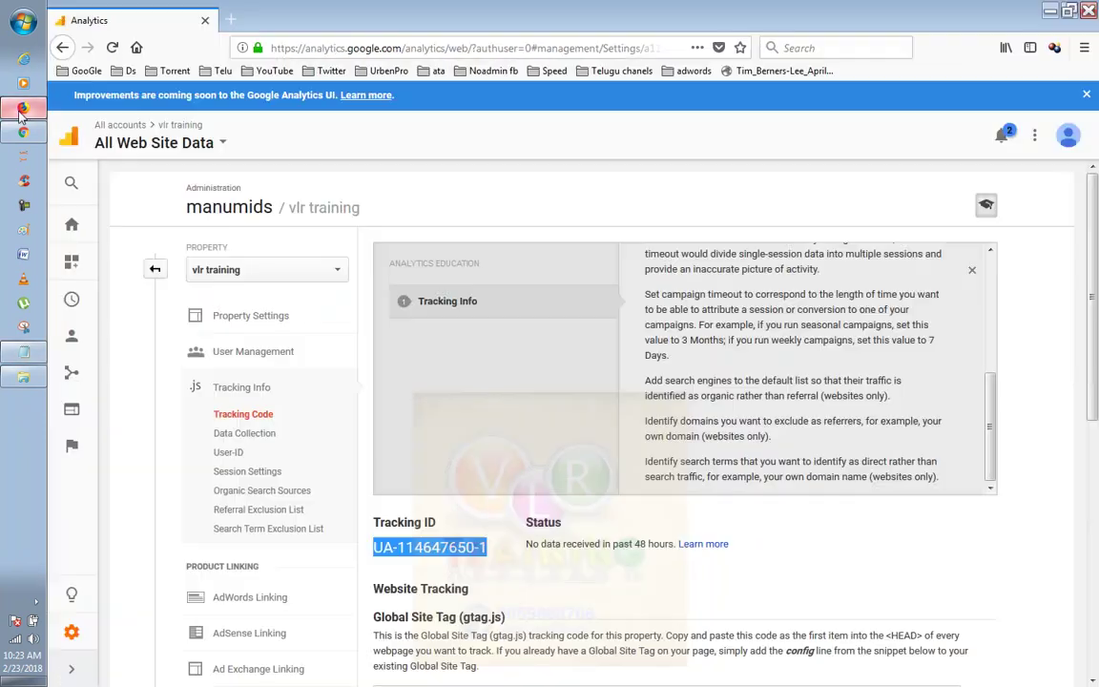
scroll(730, 401, "down", 4)
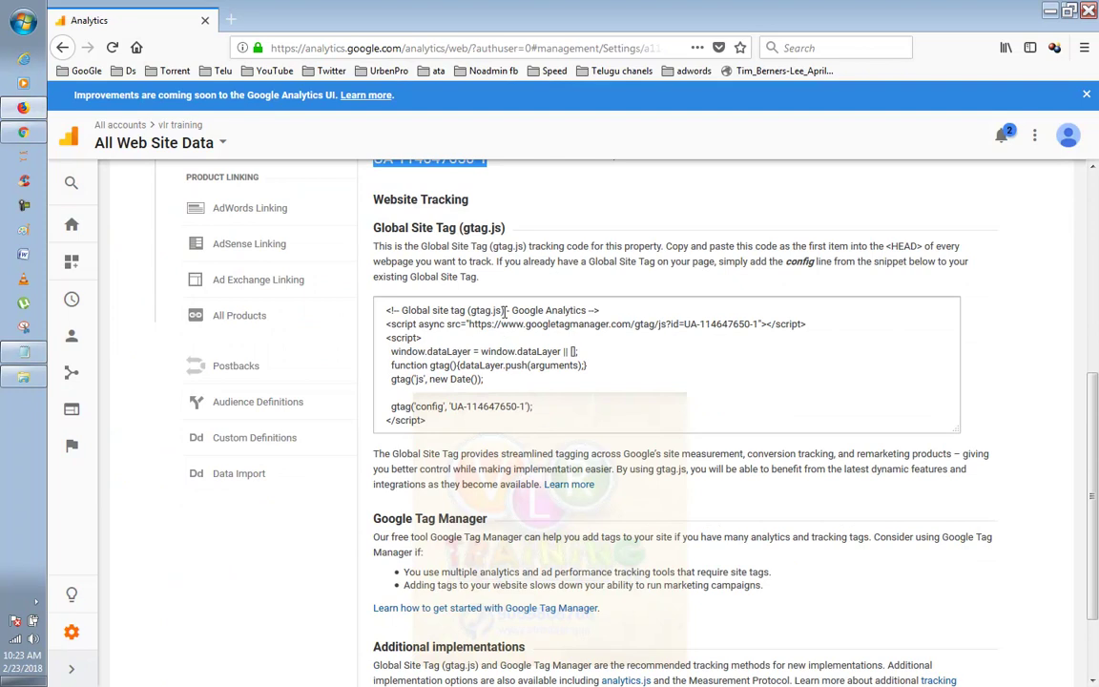
left_click(511, 308)
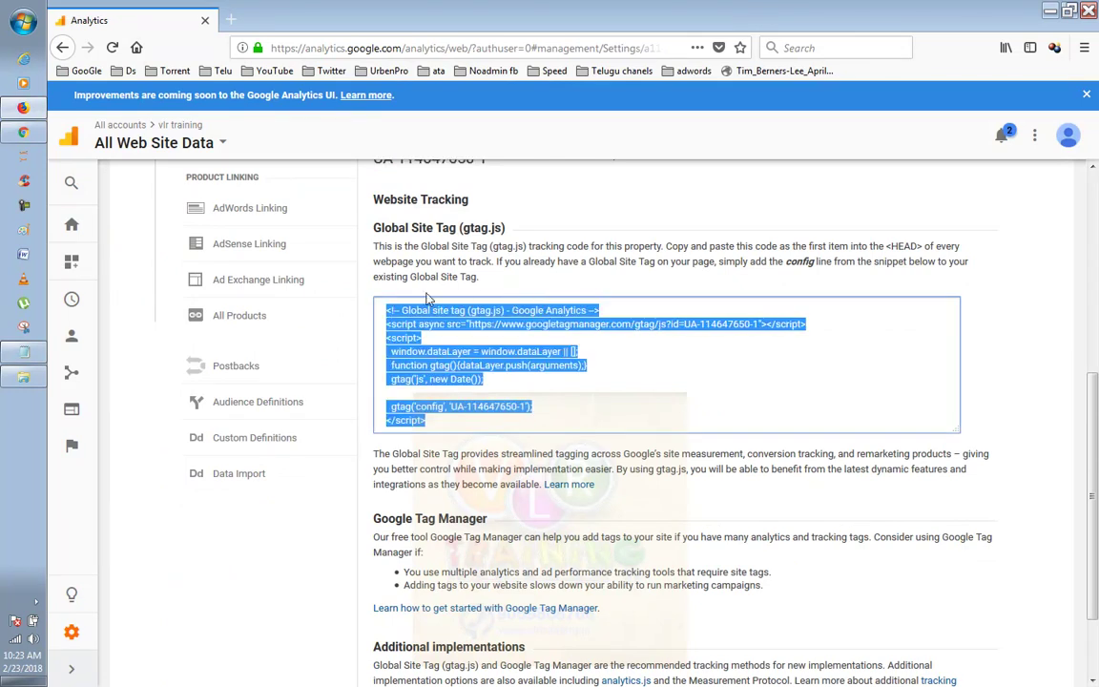
- Switch to Chrome and search the Python Training Videos blog's page source for "google an"
left_click(24, 132)
key("ctrl+f")
type("goo")
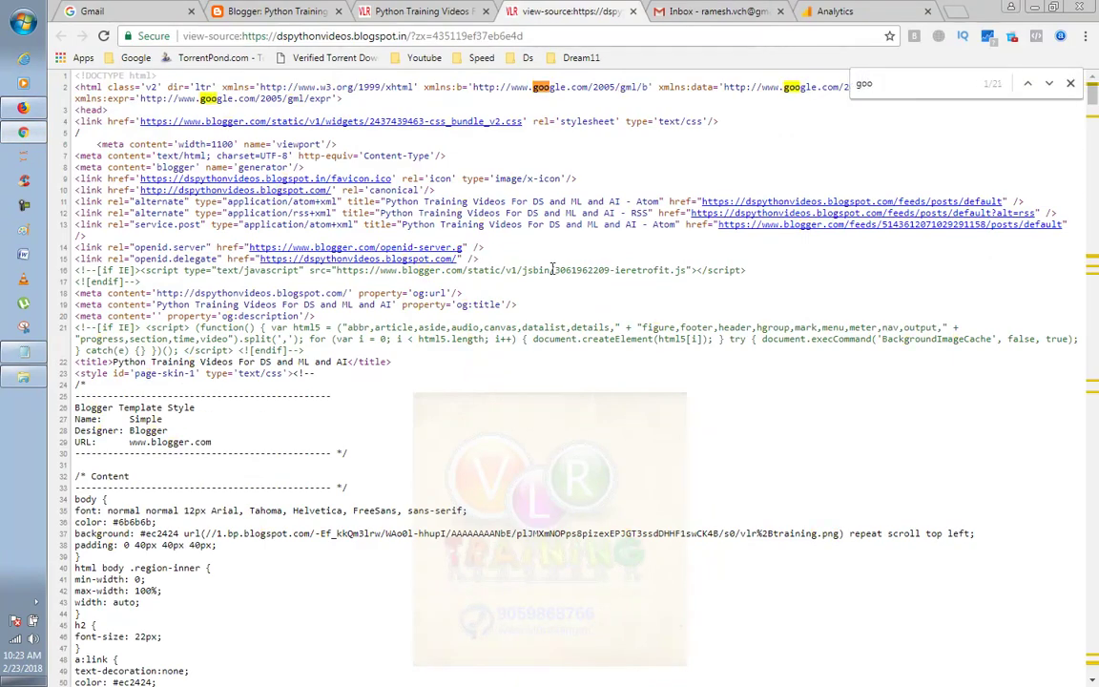
type("gle an")
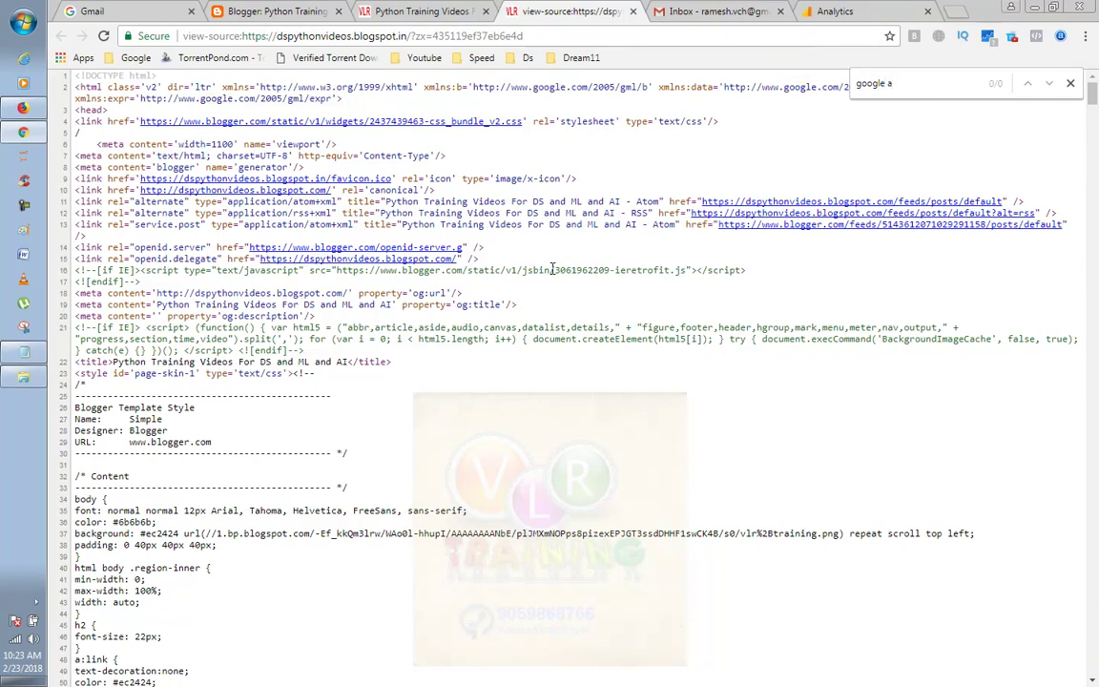
- Open the website vlrtraining.in in a new browser tab
left_click(954, 12)
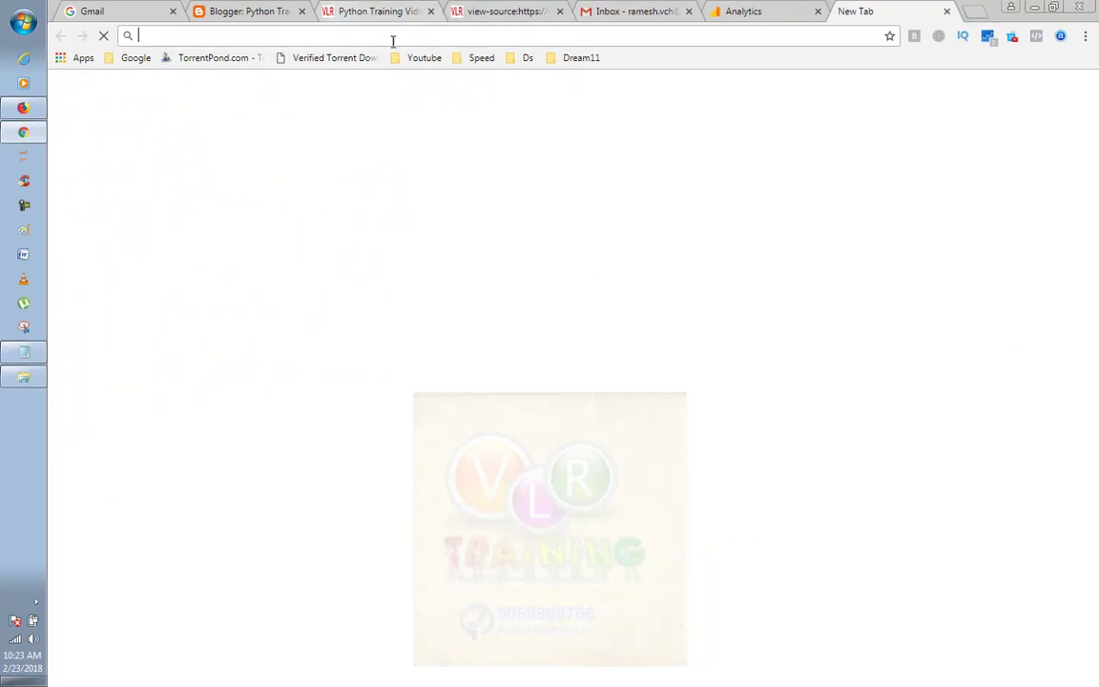
type("vlrtraining")
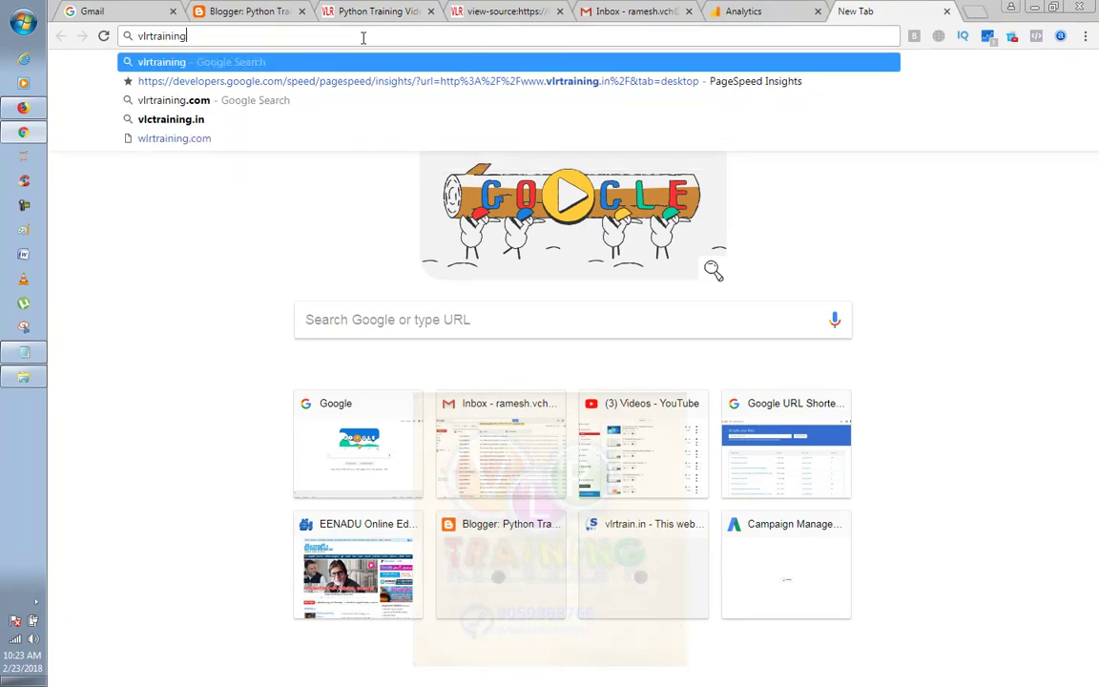
type(".in")
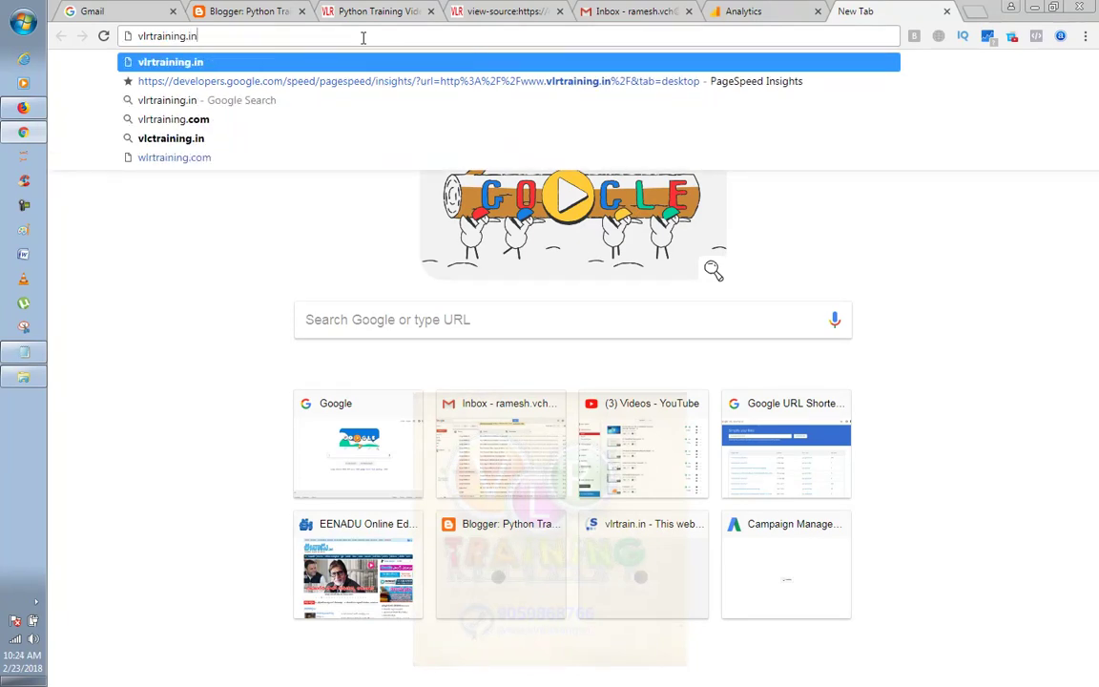
key("Return")
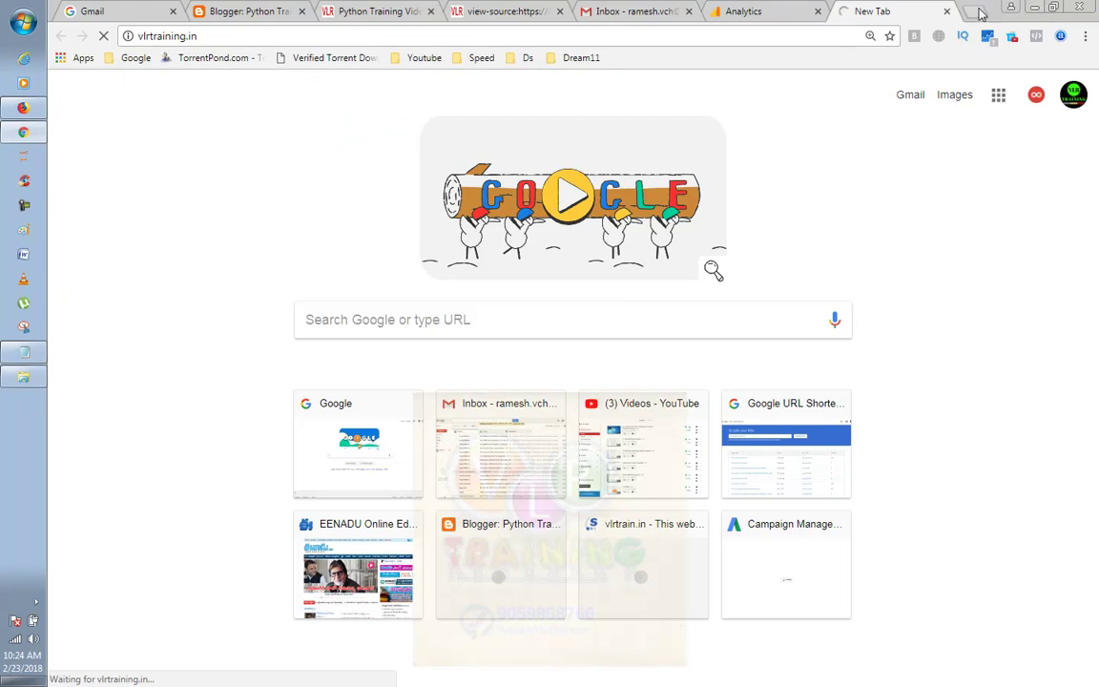
- Load the website vlrtrain.com in another new browser tab
left_click(973, 12)
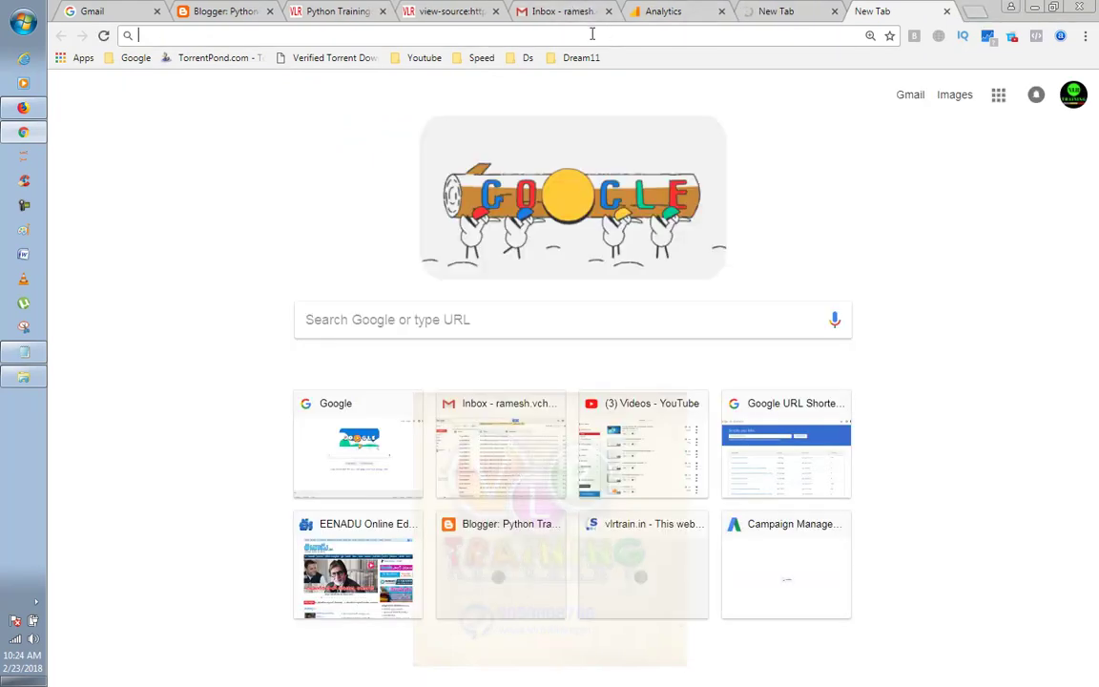
type("vlrt")
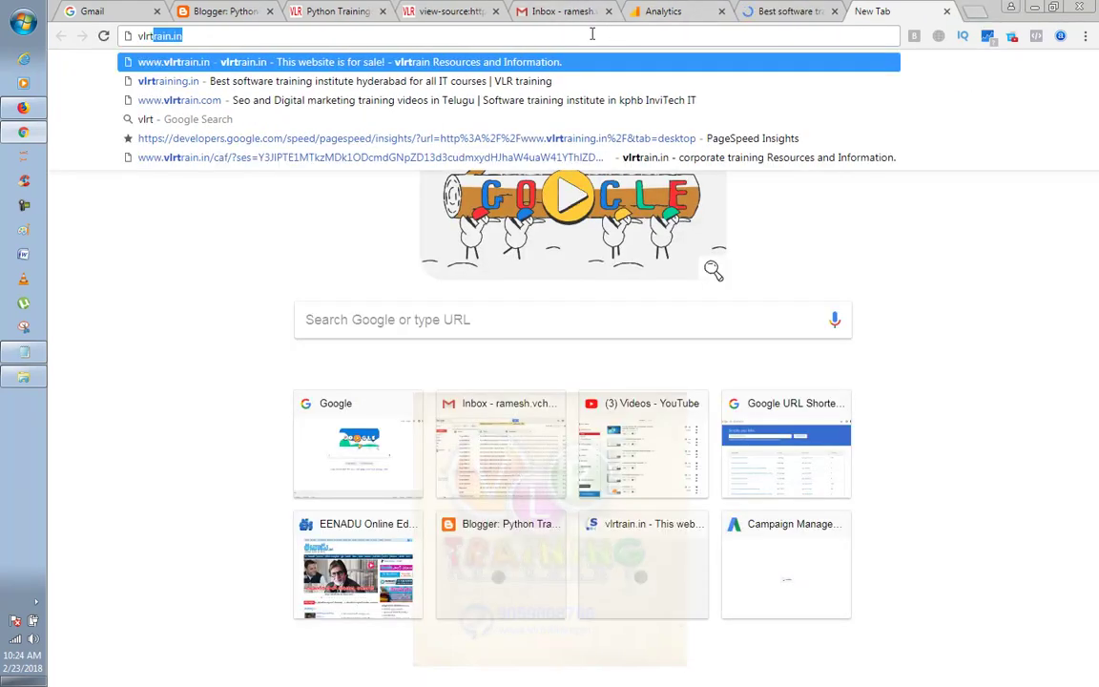
type("rain")
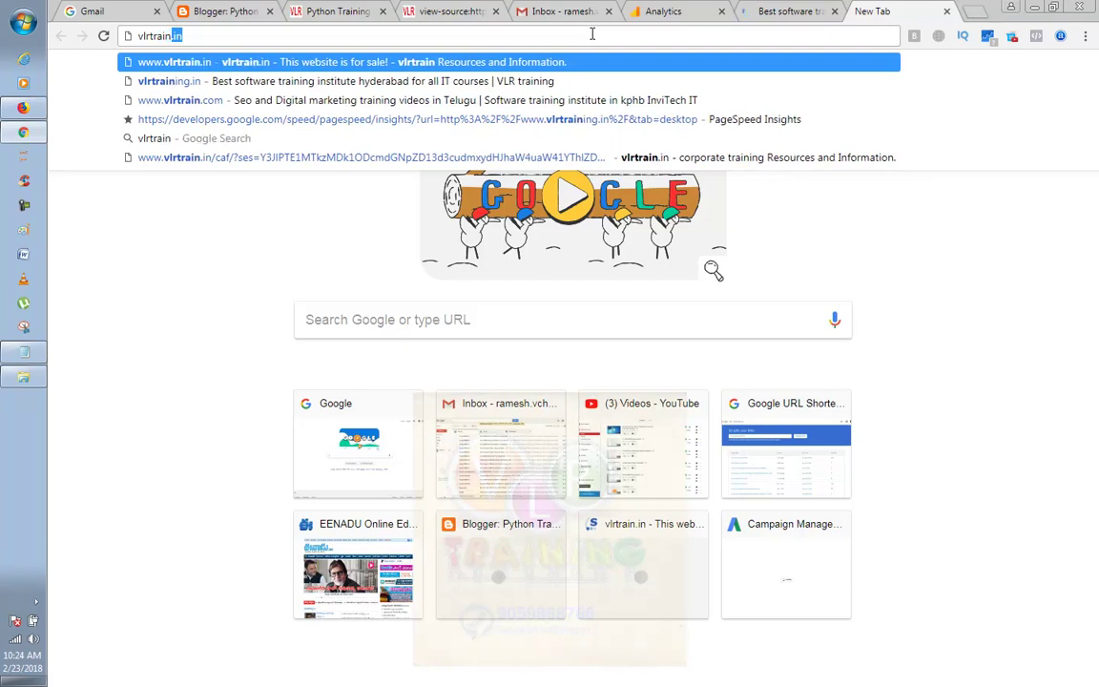
type(".com")
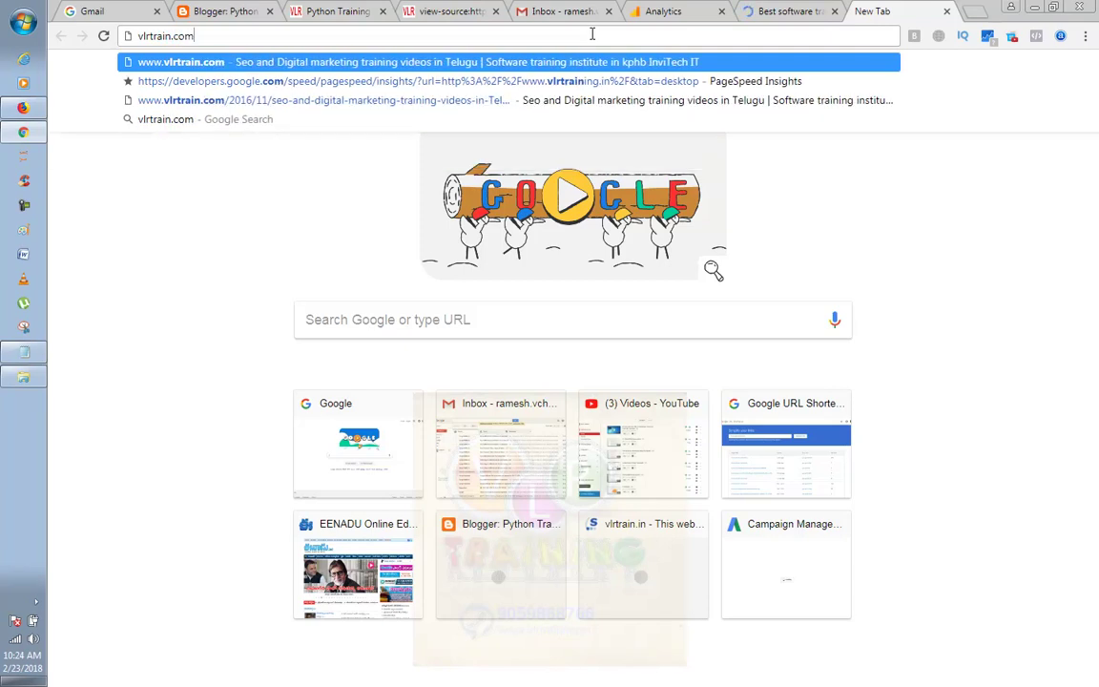
key("Return")
- Return to the vlrtraining.in home page and view its page source
left_click(784, 11)
right_click(96, 283)
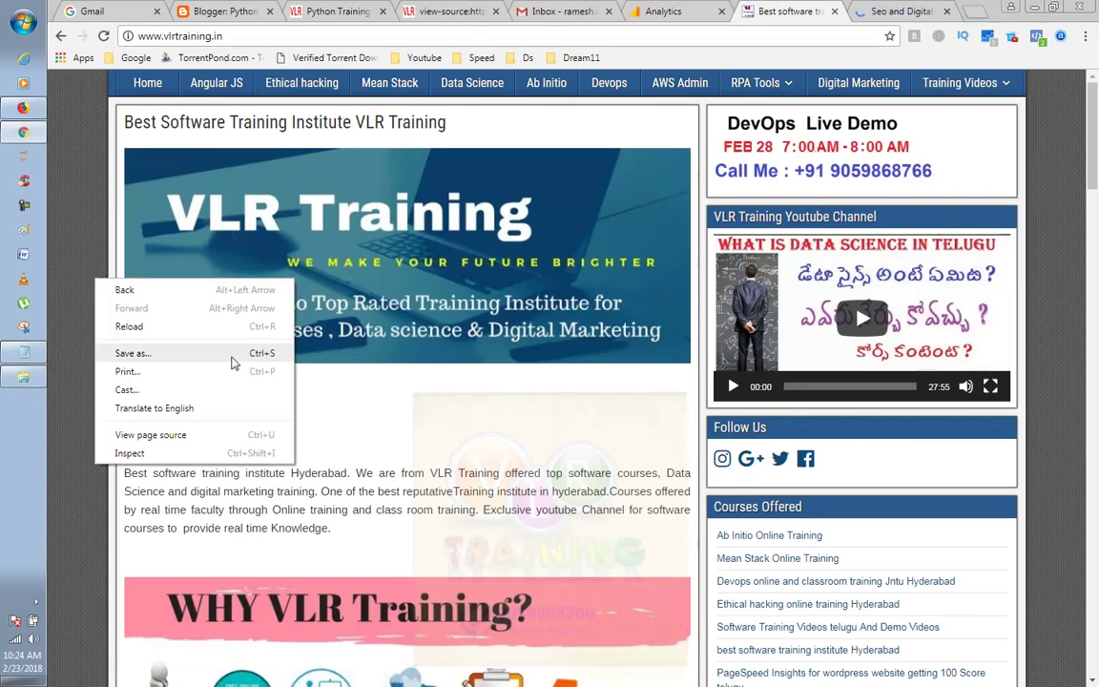
left_click(267, 435)
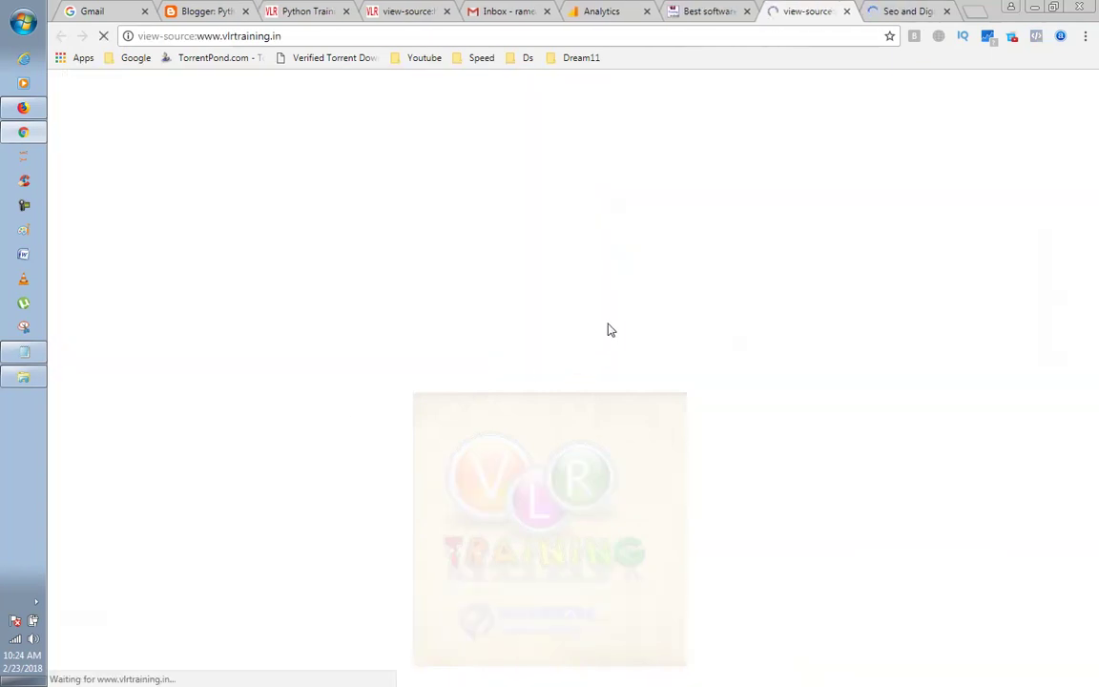
- Search the vlrtraining.in source for "ana" and "google a", and go to the second "google a" match
key("ctrl+f")
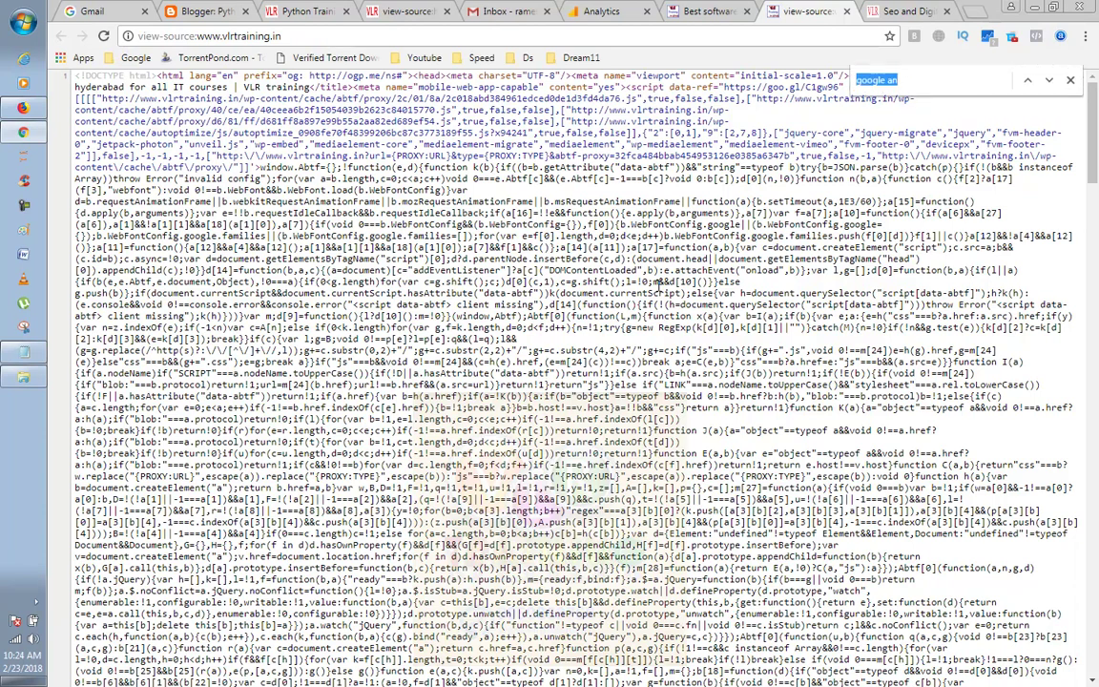
type("ana")
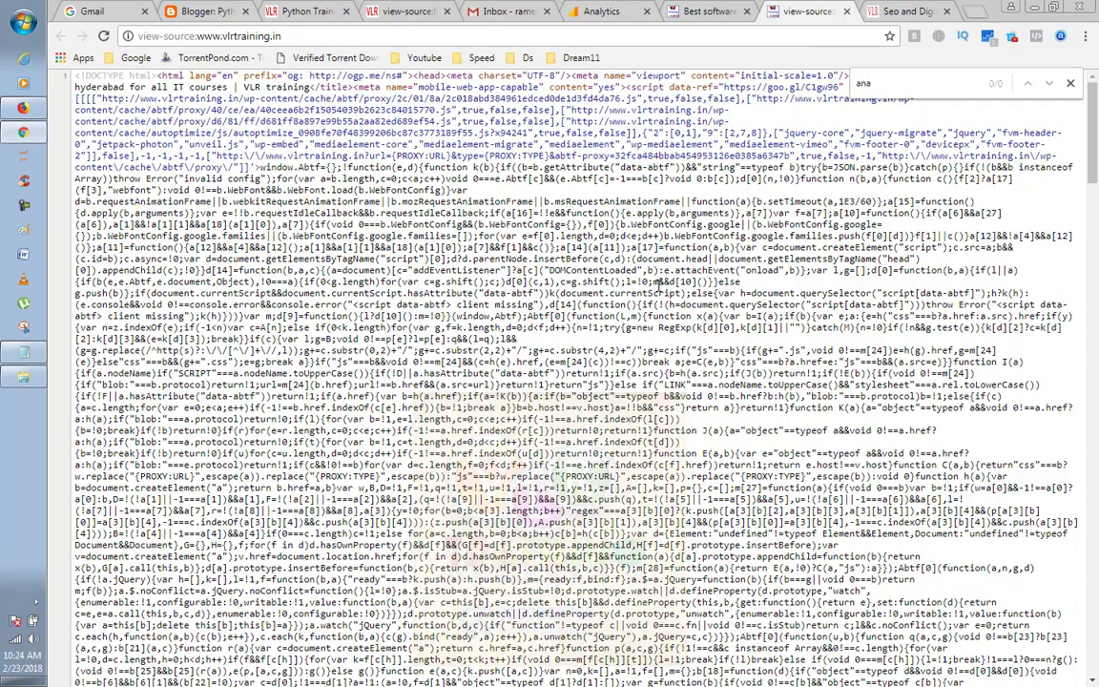
key("BackSpace")
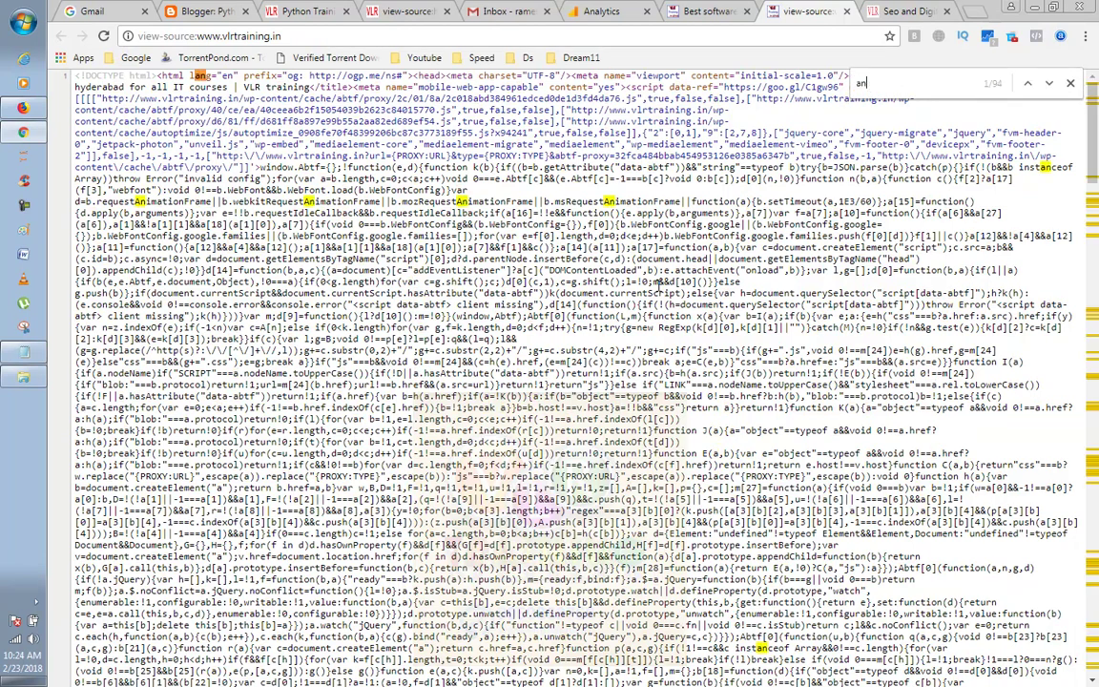
key("BackSpace")
type("goo")
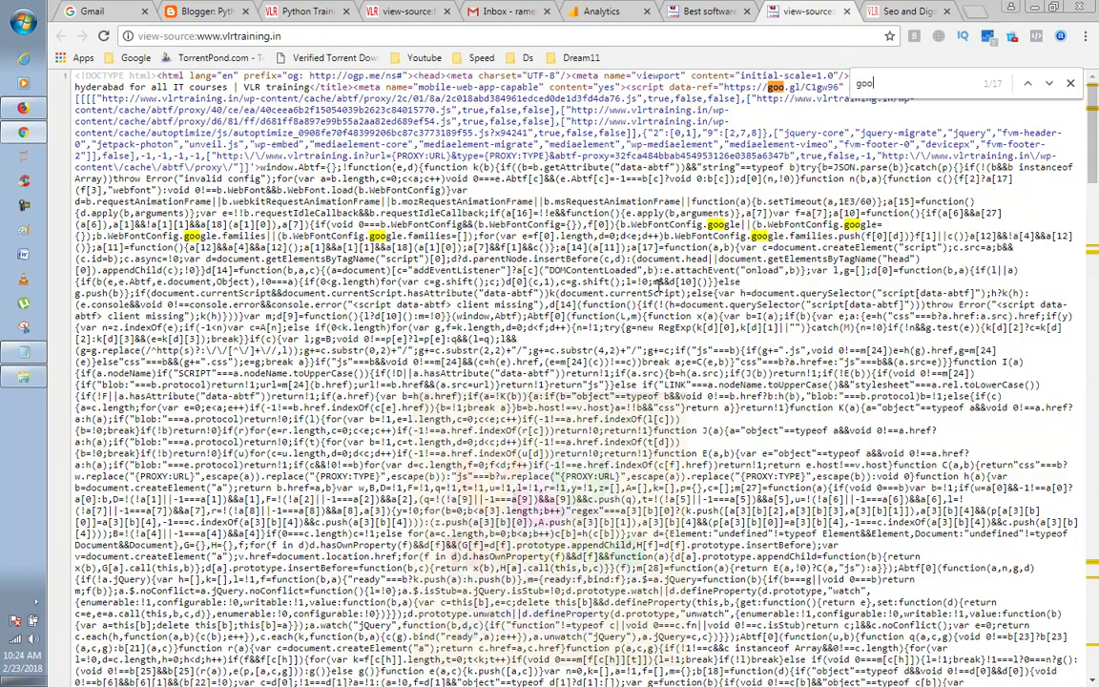
type("gle a")
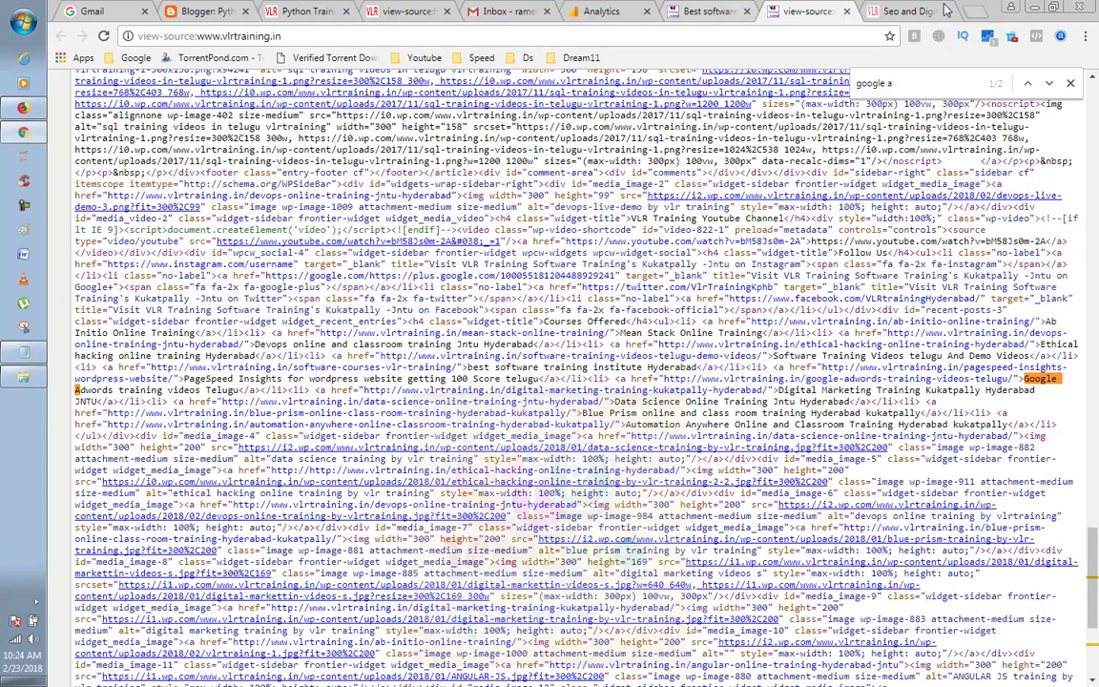
left_click(1050, 85)
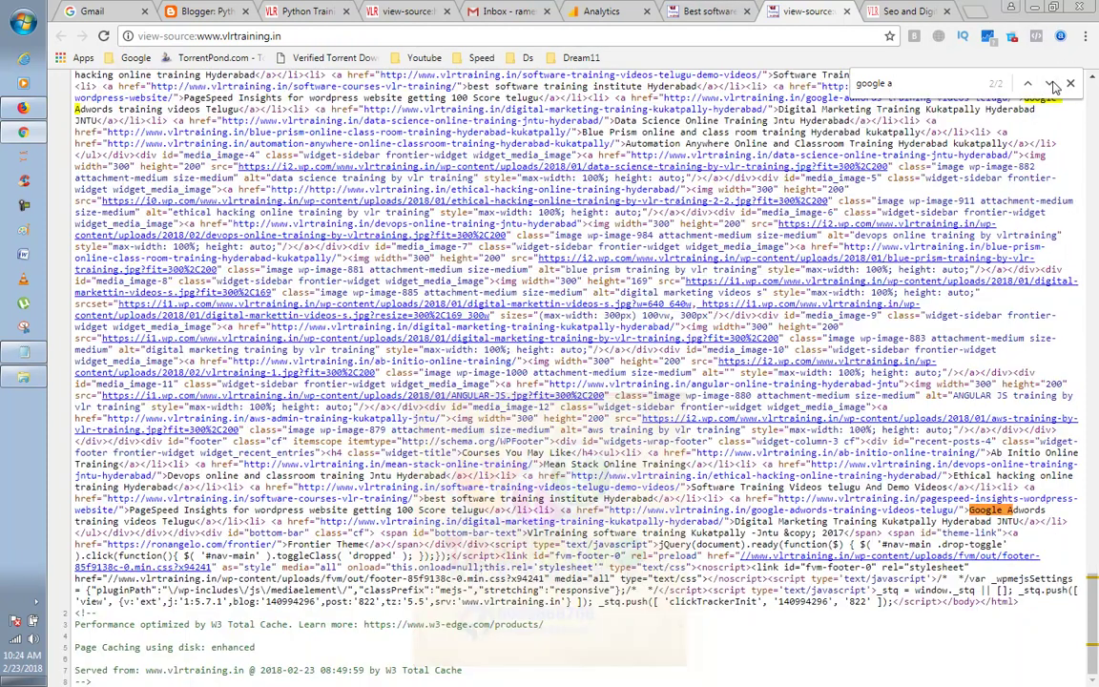
- View the page source of the vlrtrain.com article on Seo and Digital marketing training videos
left_click(878, 10)
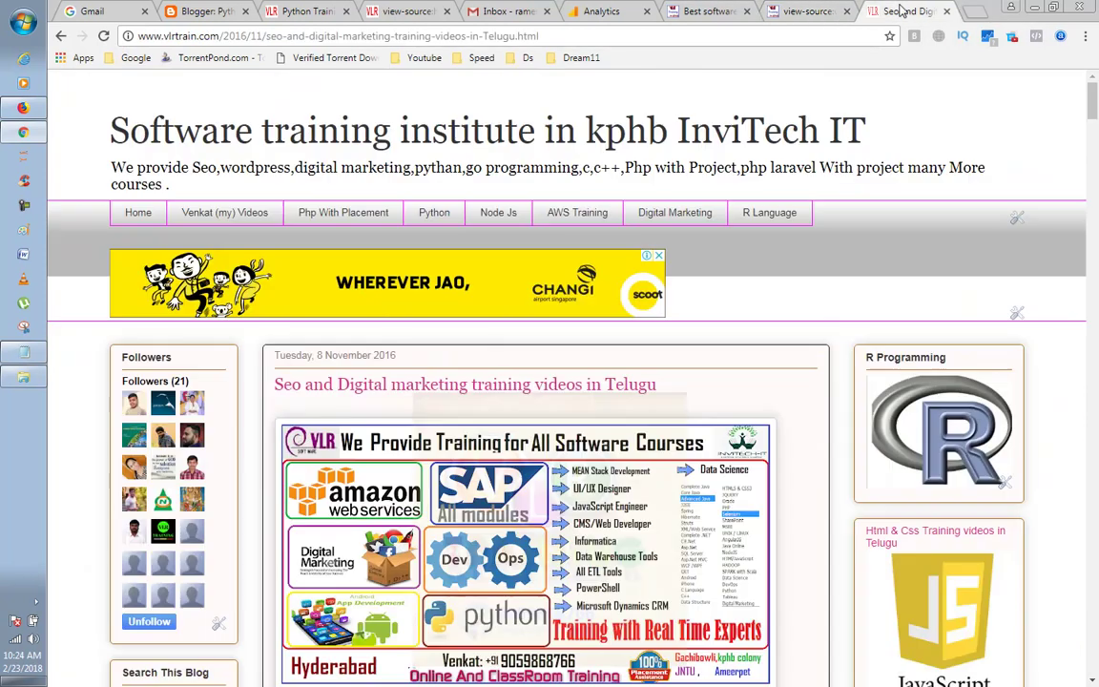
right_click(792, 168)
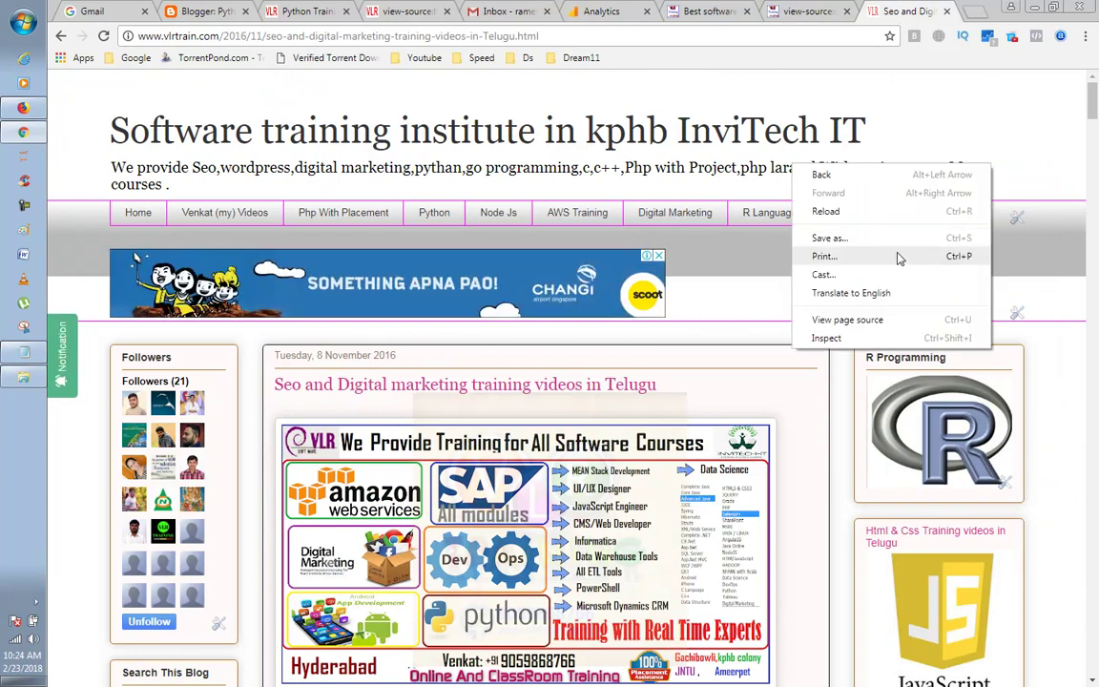
left_click(839, 319)
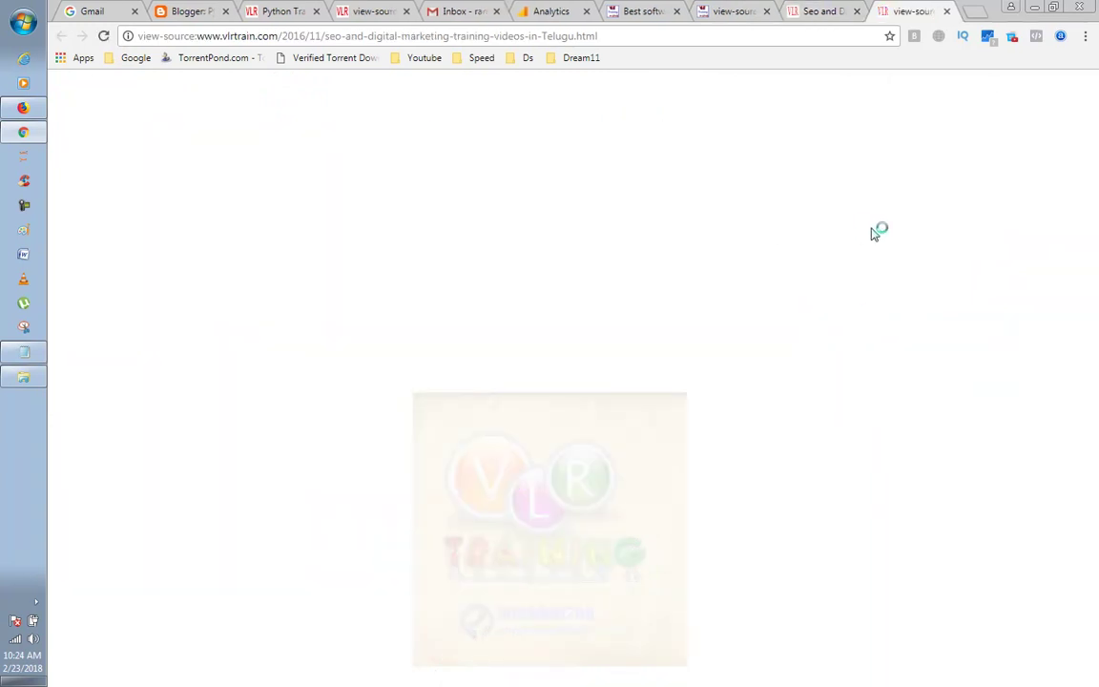
- Search the vlrtrain.com source for "analytics" and examine the Google Analytics scripts around the first match
key("ctrl+f")
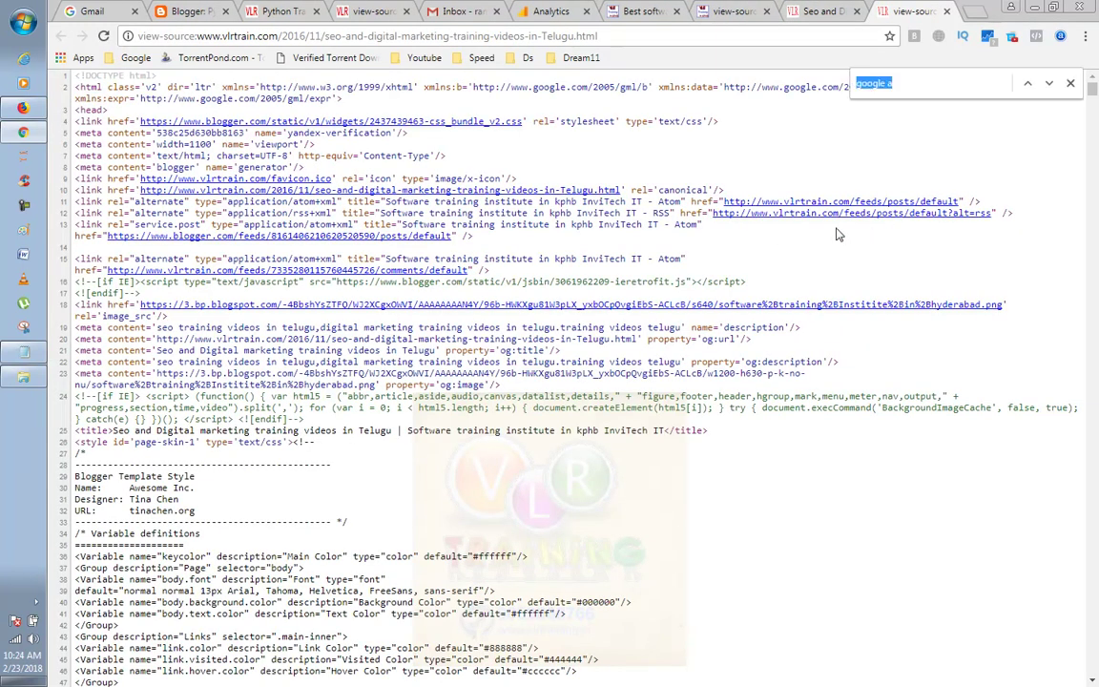
type("anal")
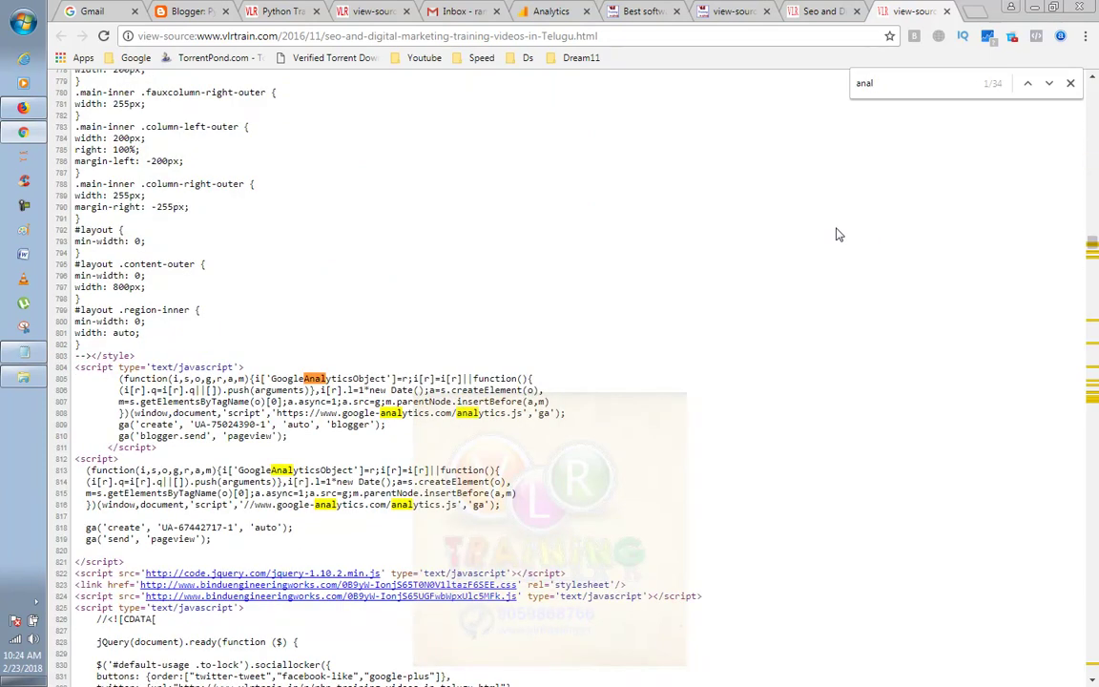
type("y")
scroll(803, 443, "down", 1)
scroll(804, 443, "up", 2)
scroll(803, 443, "up", 1)
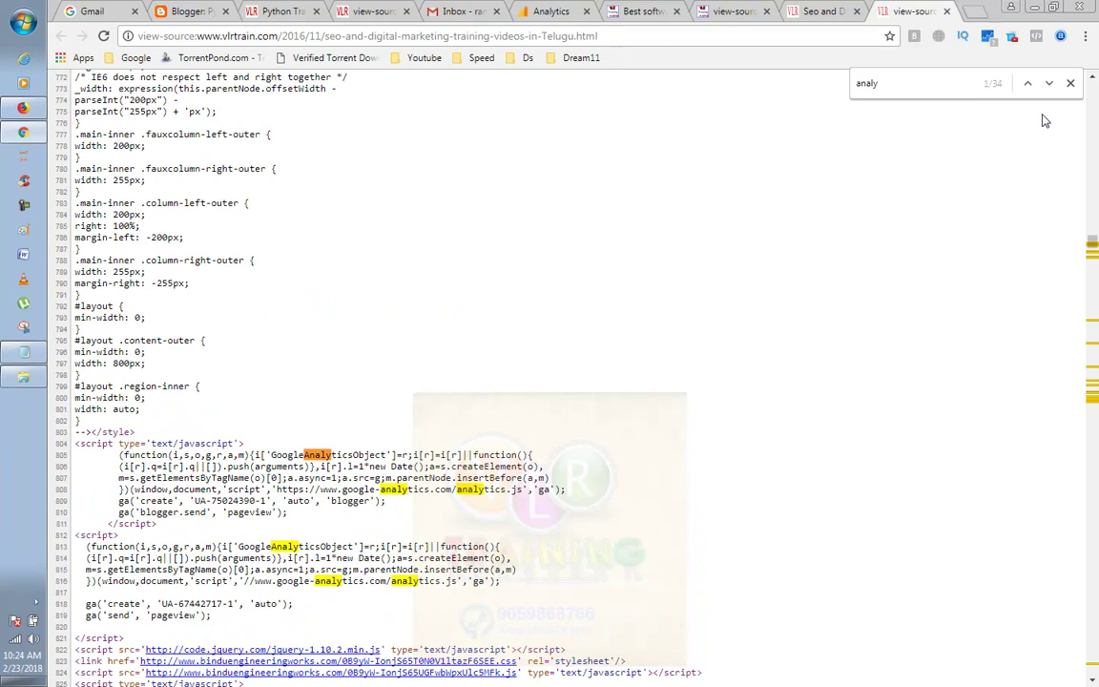
type("t")
type("s")
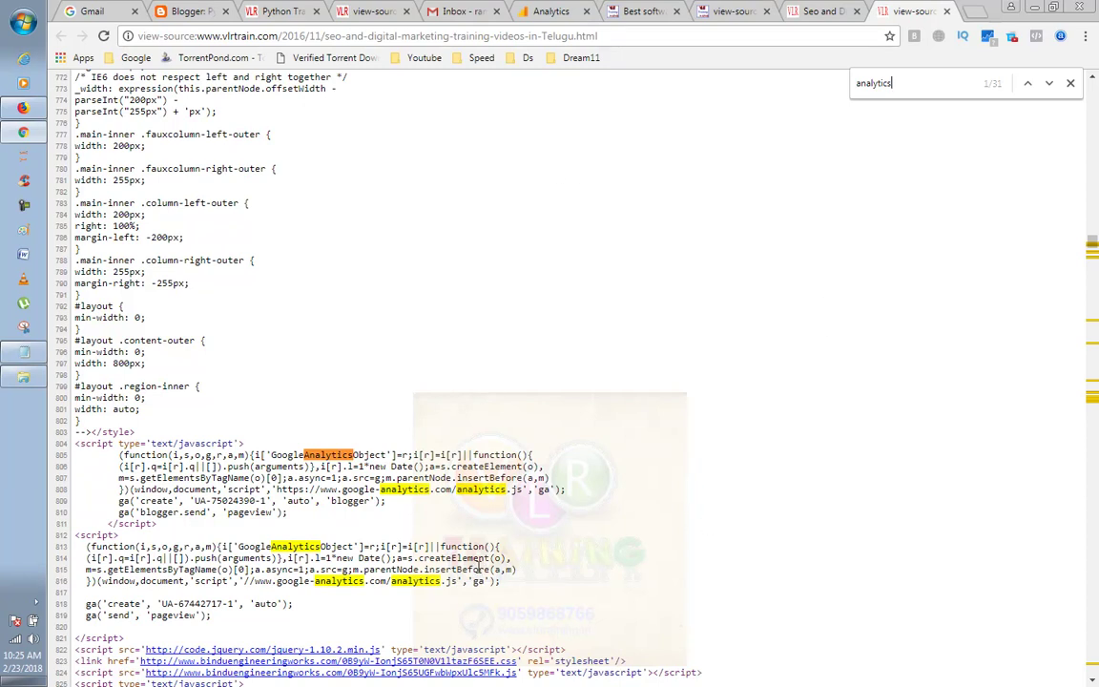
scroll(537, 581, "down", 2)
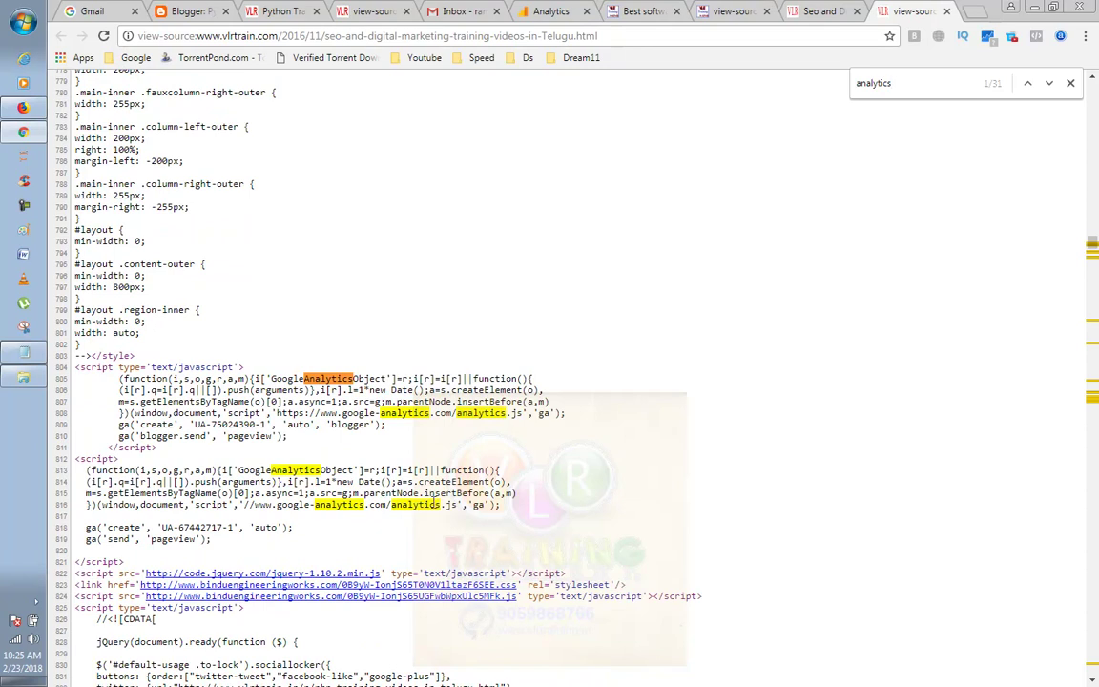
scroll(548, 488, "up", 6)
- Check the blog's post list in Blogger, and review the tracking ID and gtag.js code on the Analytics page in Firefox
left_click(187, 11)
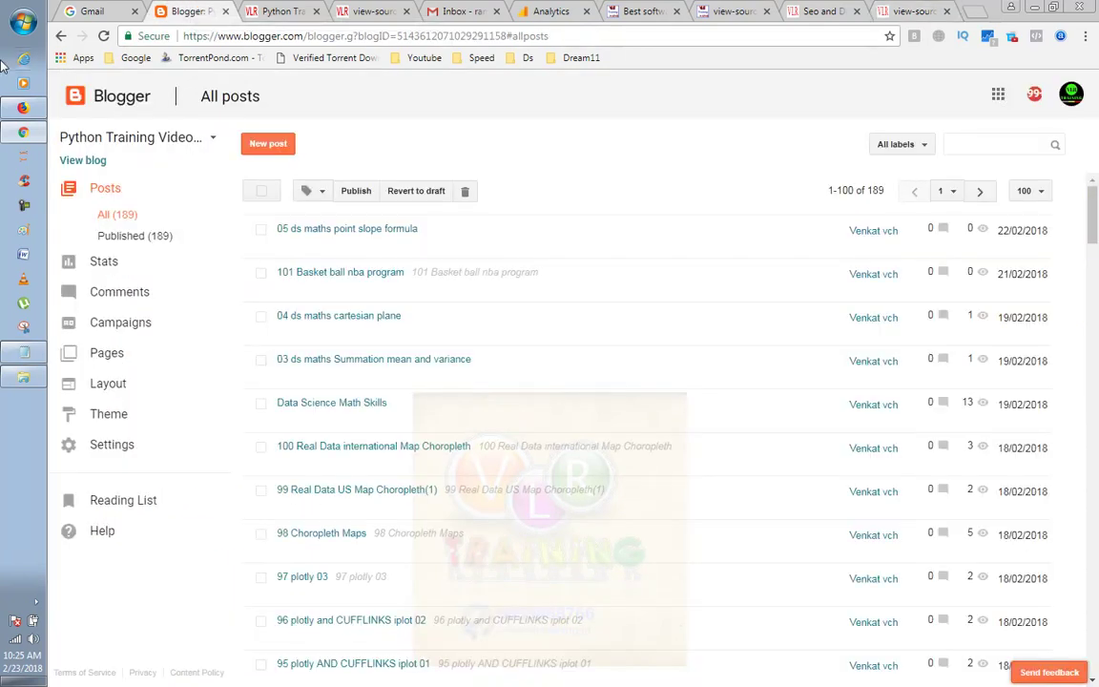
left_click(23, 107)
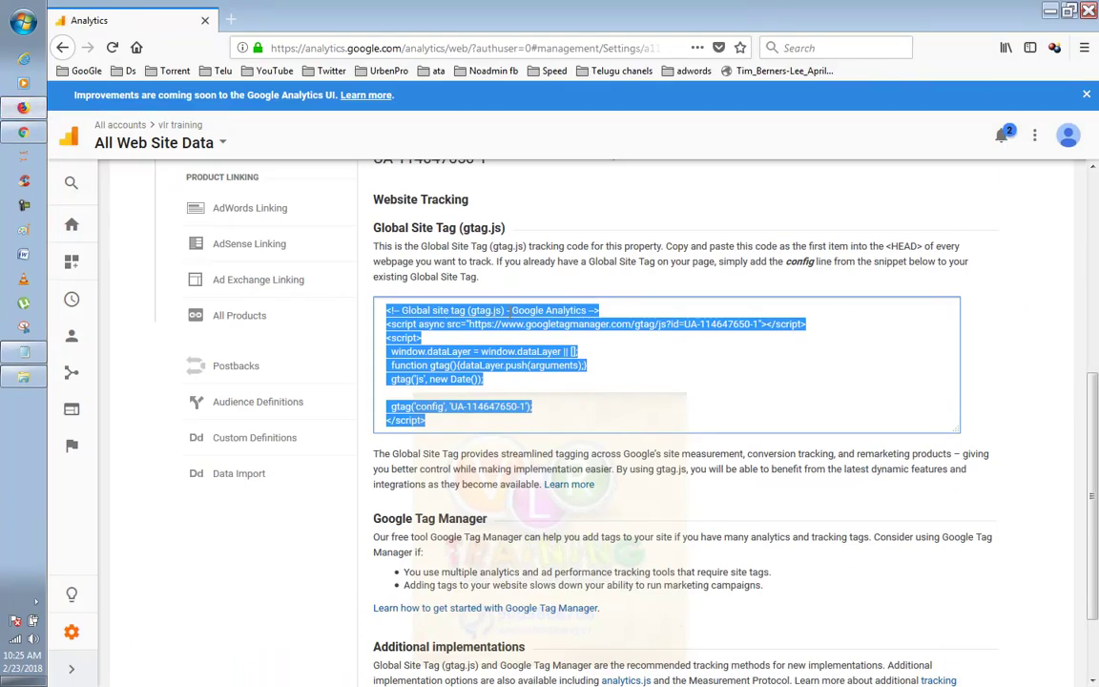
scroll(591, 329, "down", 3)
scroll(658, 339, "up", 5)
scroll(660, 338, "up", 2)
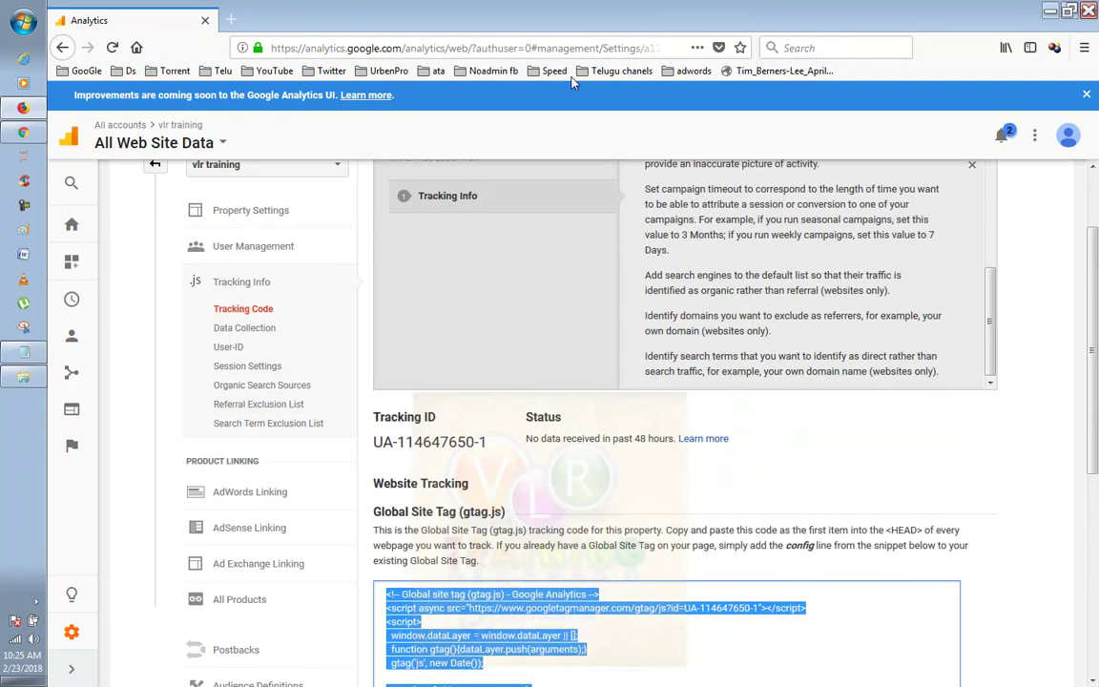
left_click(8, 130)
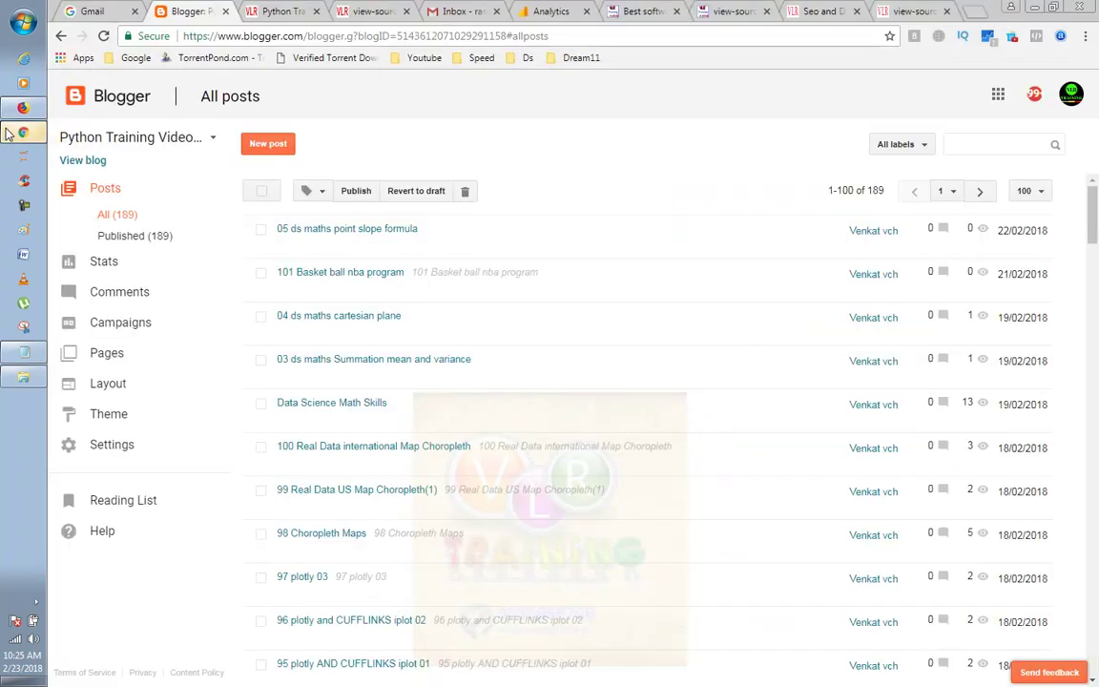
left_click(8, 131)
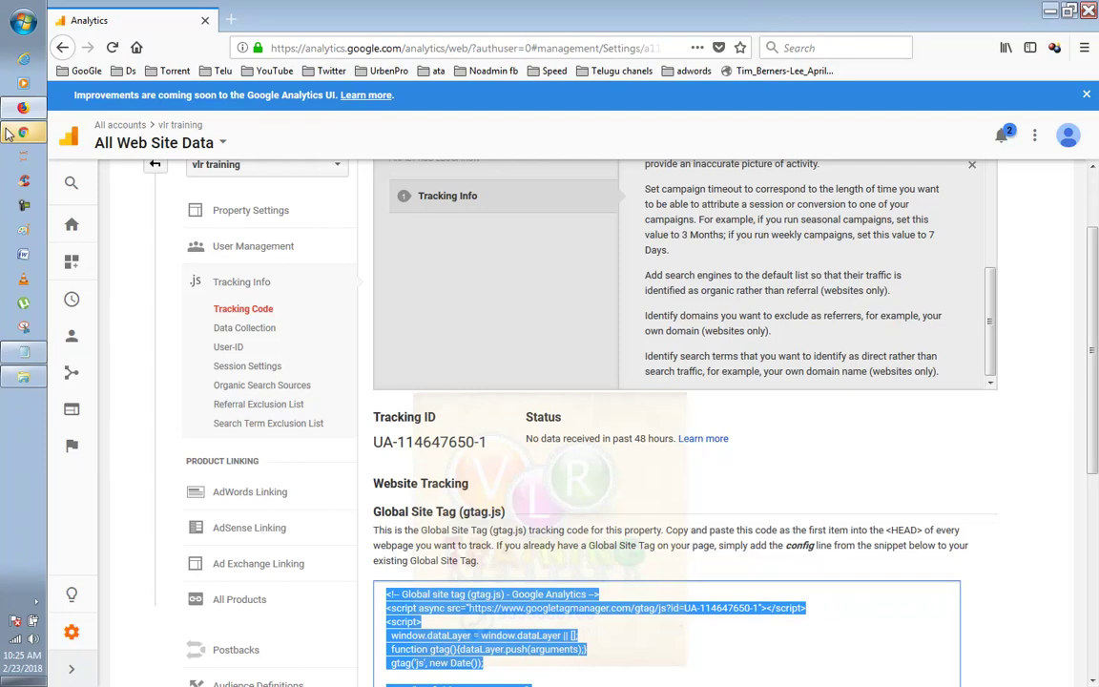
- Back in Chrome, close the Python blog, its page source and the Gmail inbox, and show the vlrtraining.in source
left_click(9, 133)
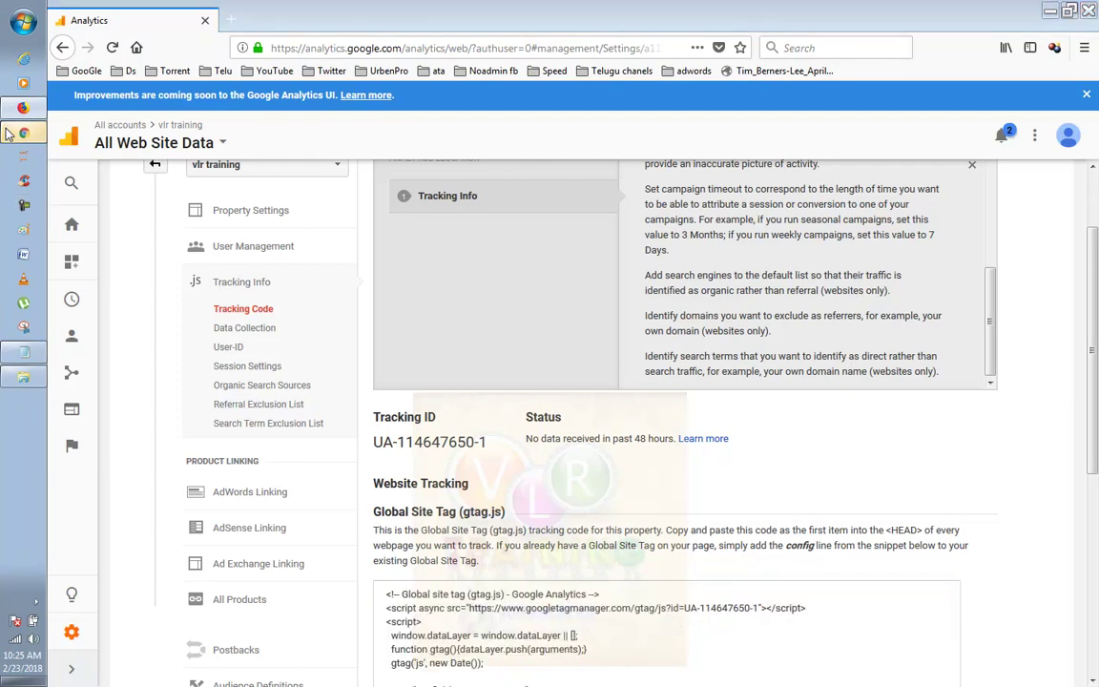
left_click(307, 10)
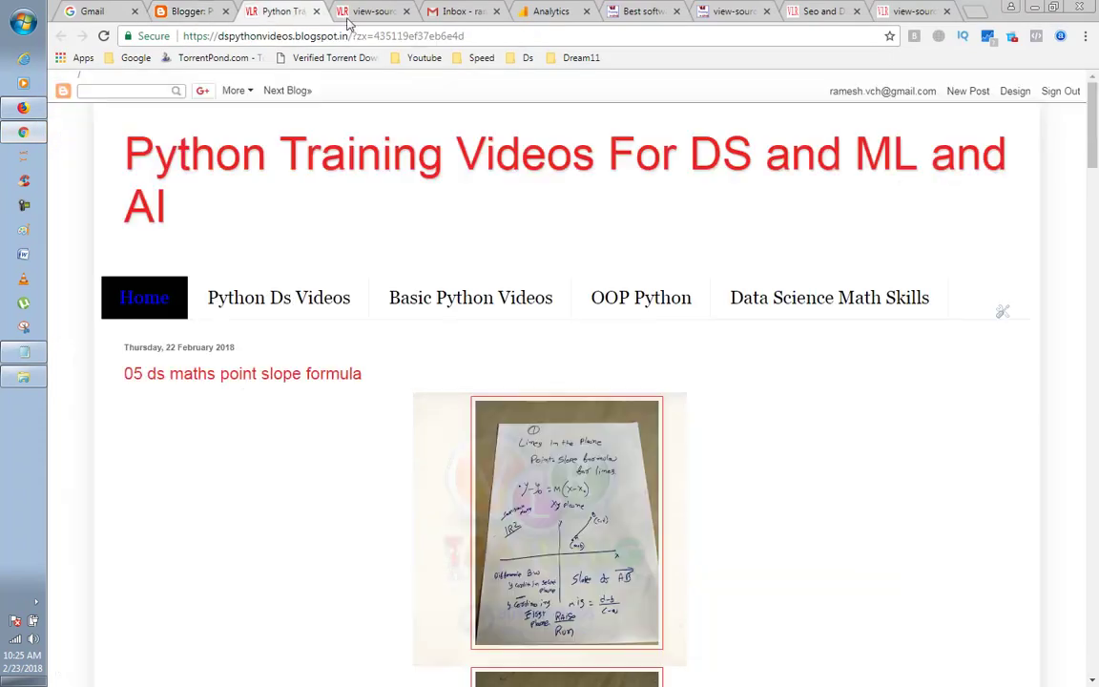
left_click(315, 10)
left_click(315, 10)
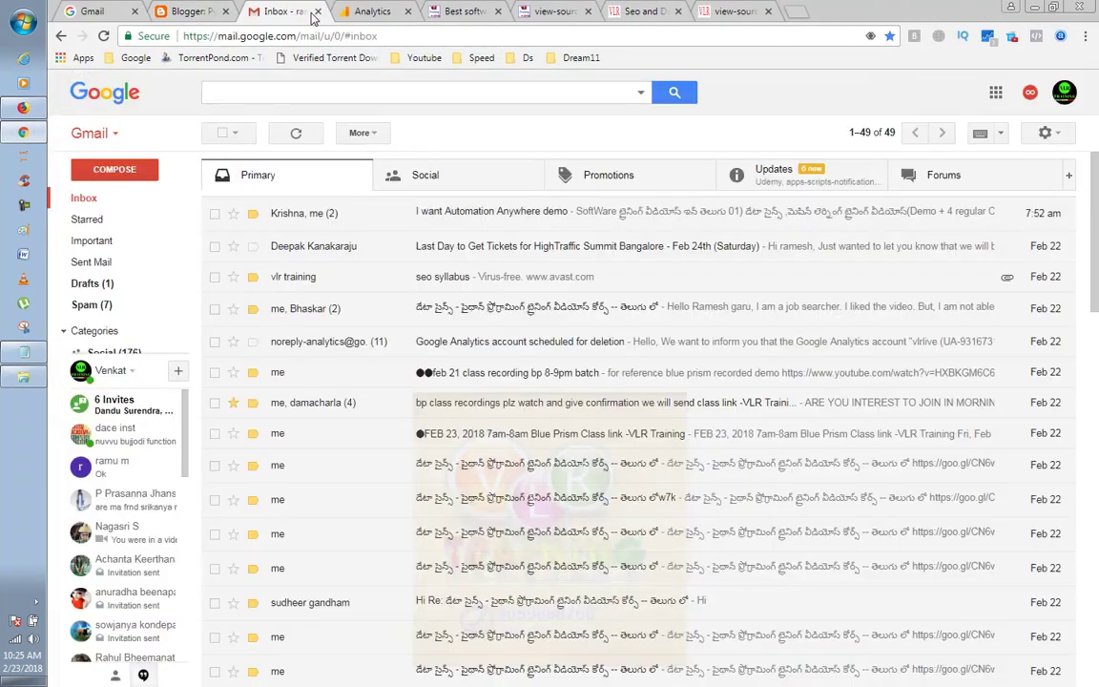
left_click(315, 10)
left_click(458, 11)
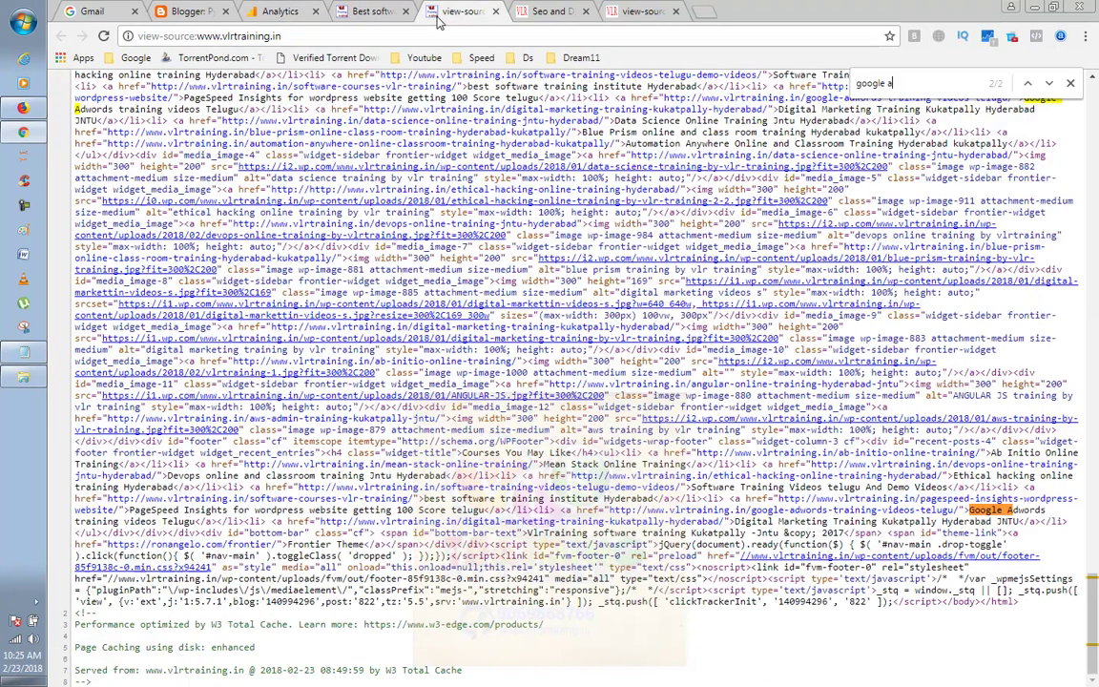
- Open the Google home page in place of the vlrtraining.in source and search for "google tag assistant"
left_click(134, 58)
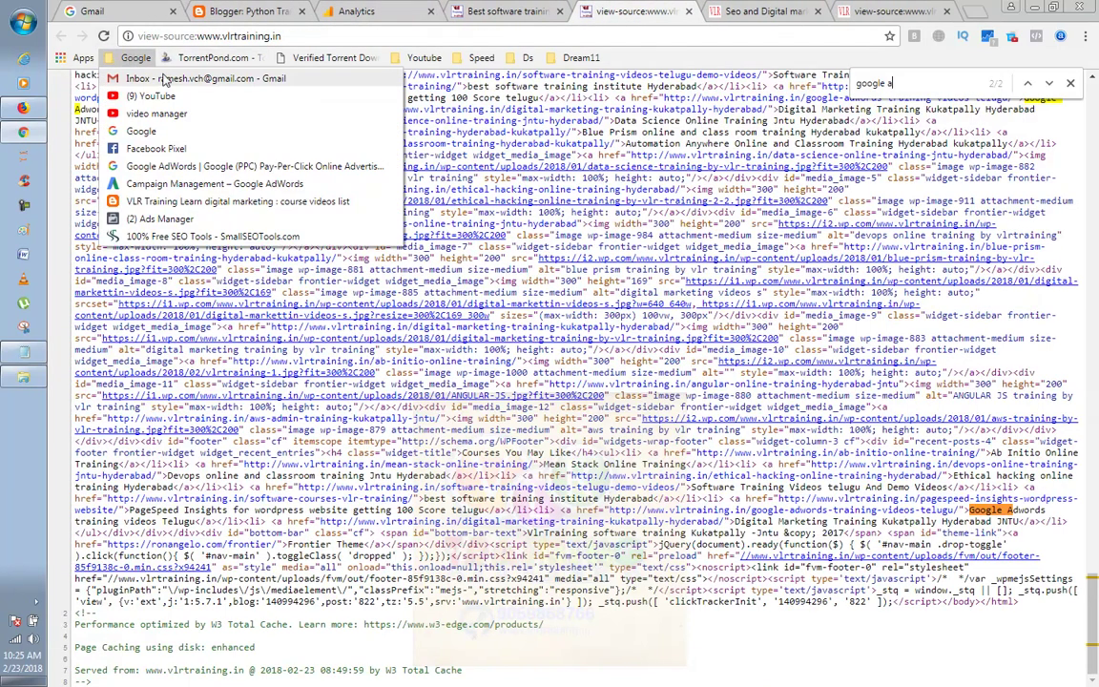
left_click(239, 134)
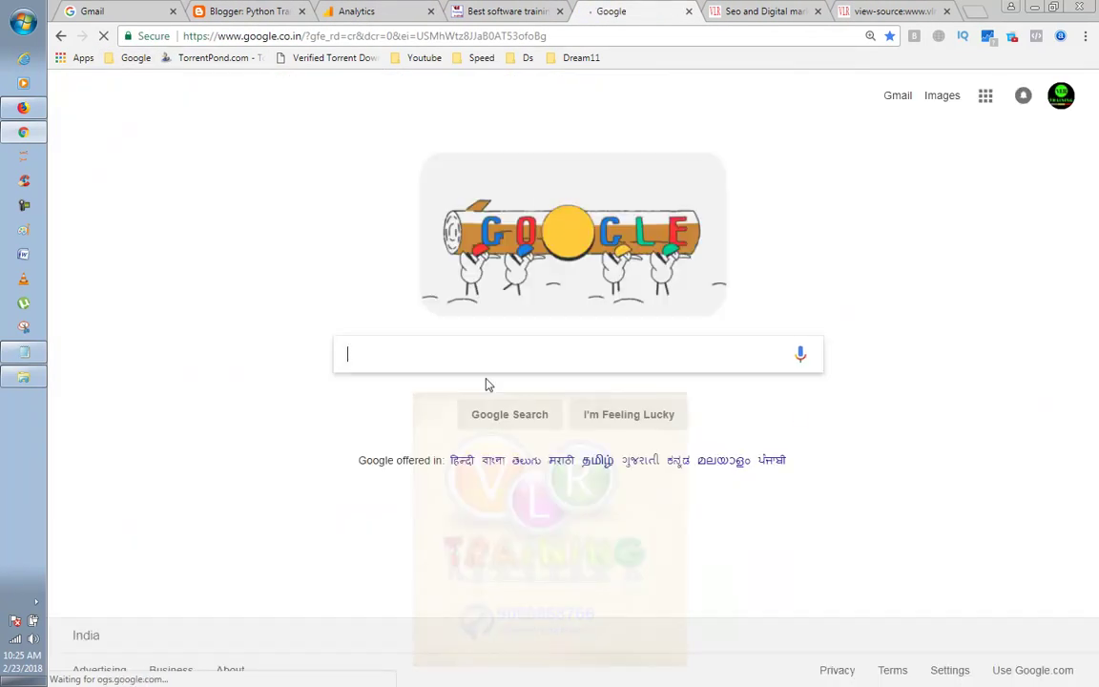
type("goog")
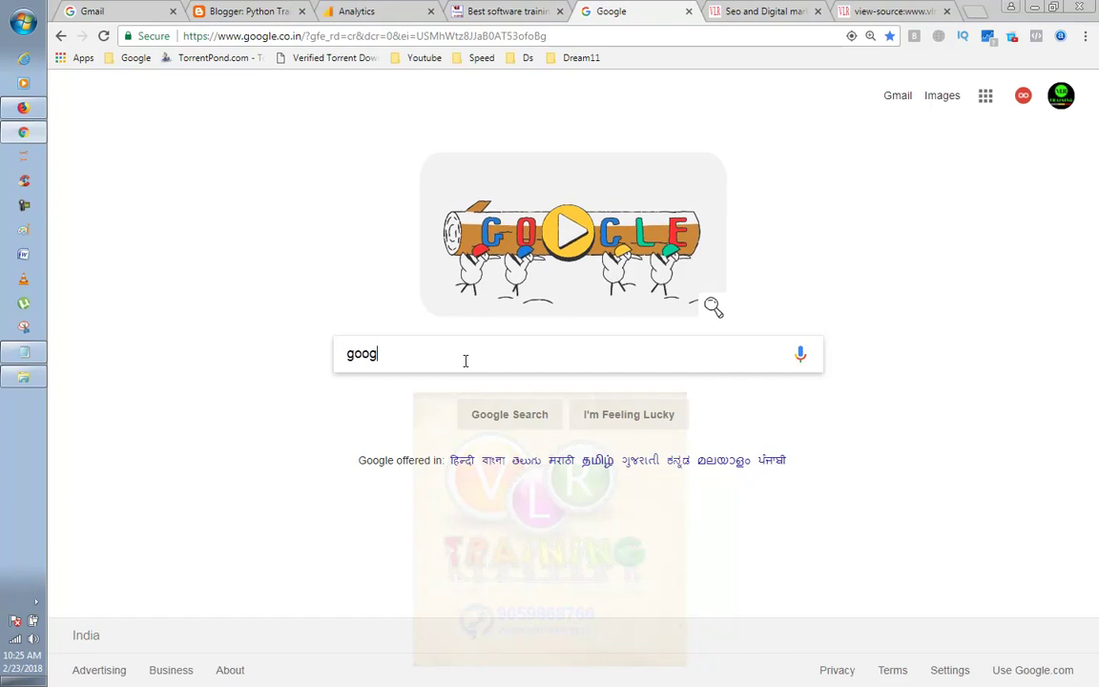
type("le ta")
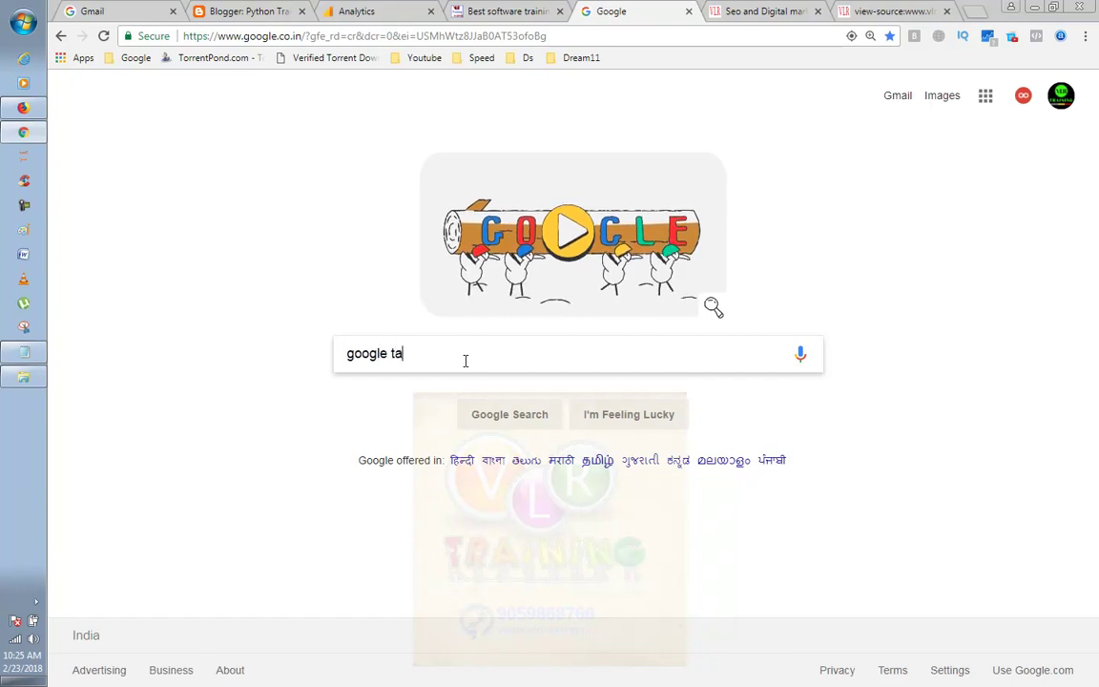
type("g assi")
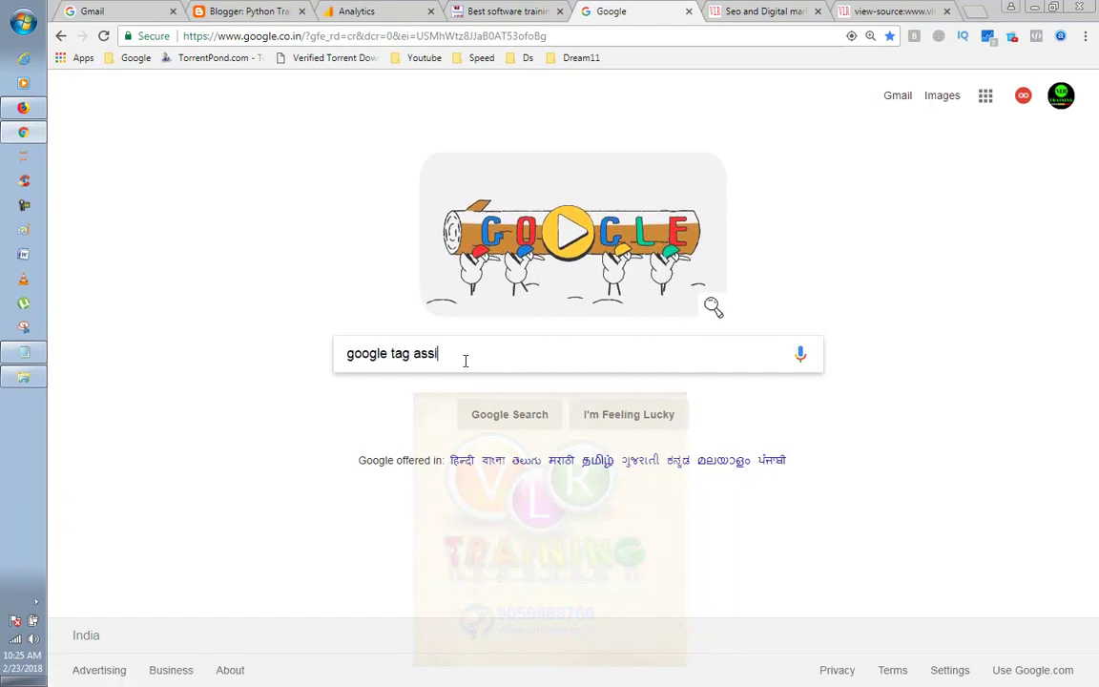
type("stant")
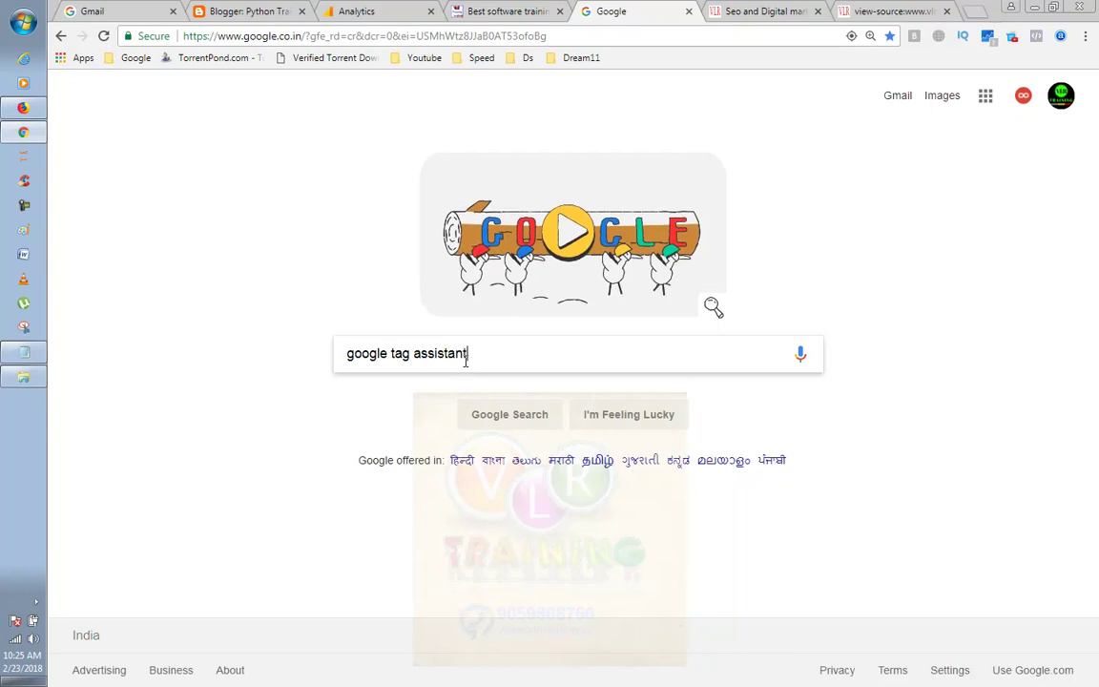
key("Return")
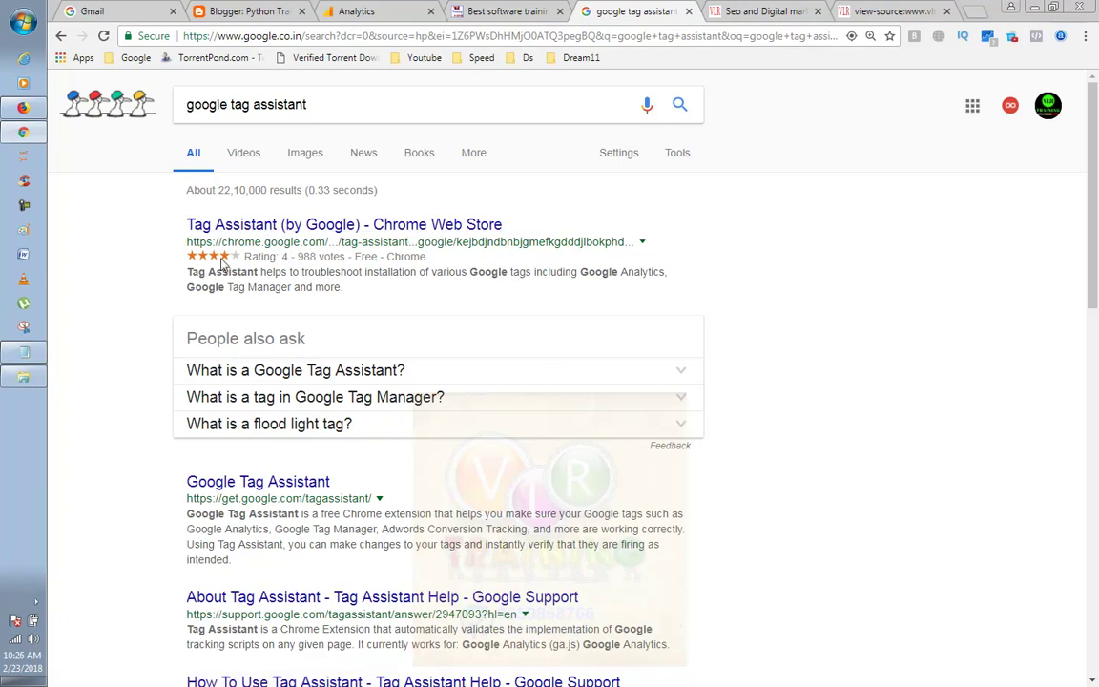
- Add the Tag Assistant (by Google) extension to Chrome from its Web Store page and dismiss the confirmation
left_click(417, 225)
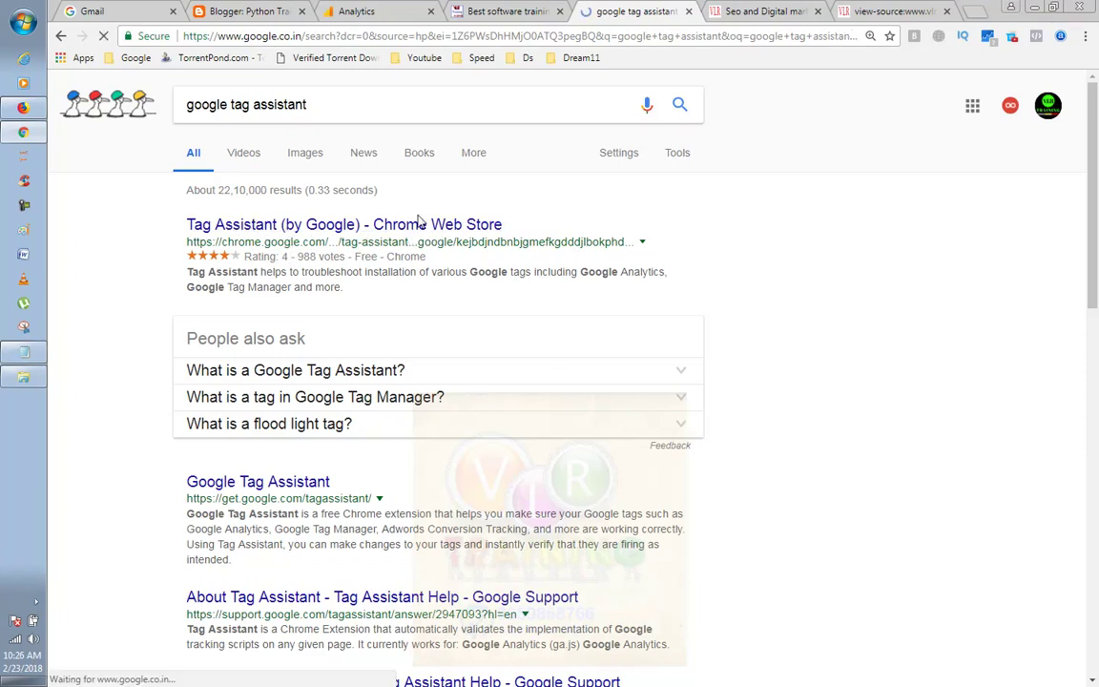
scroll(528, 277, "down", 3)
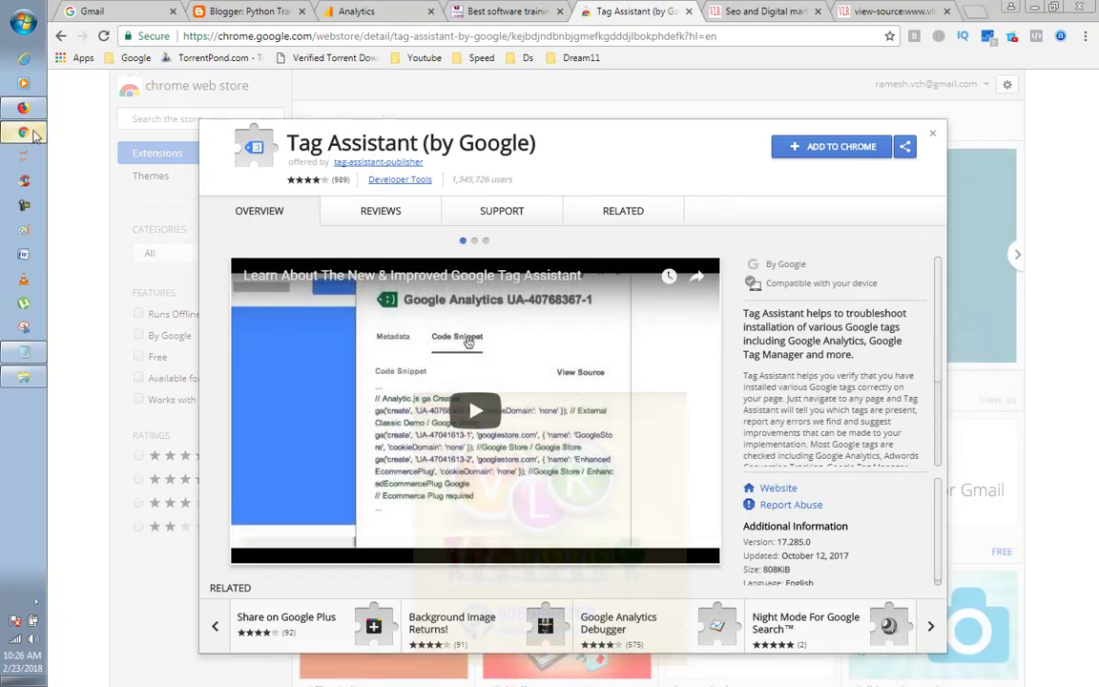
mouse_move(35, 136)
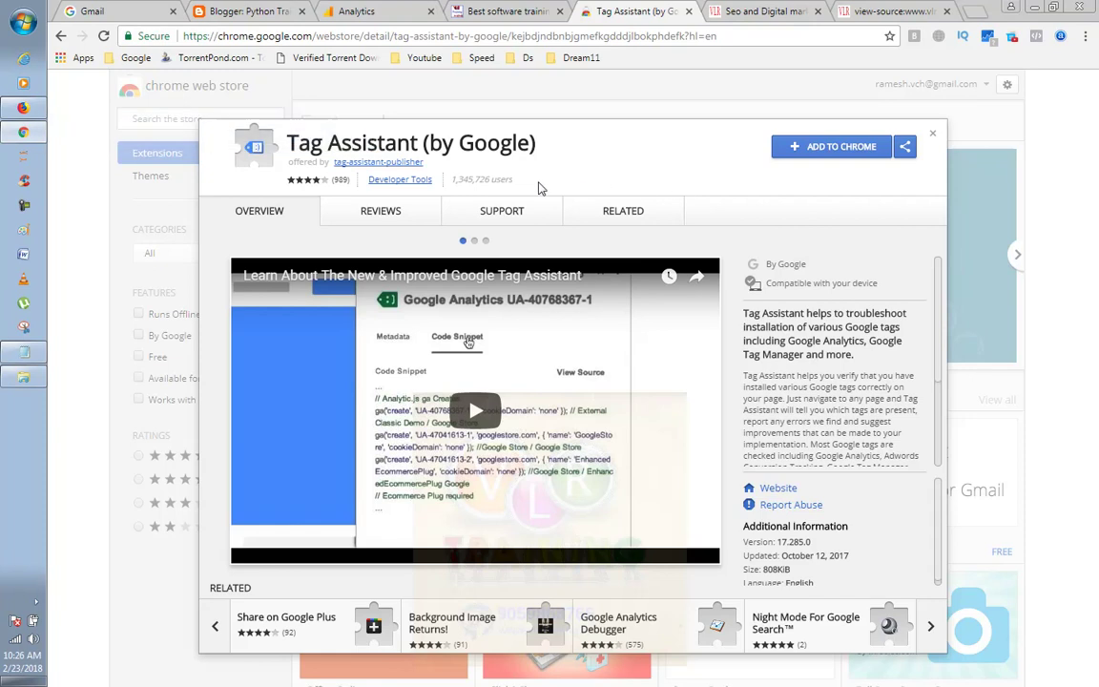
left_click(841, 148)
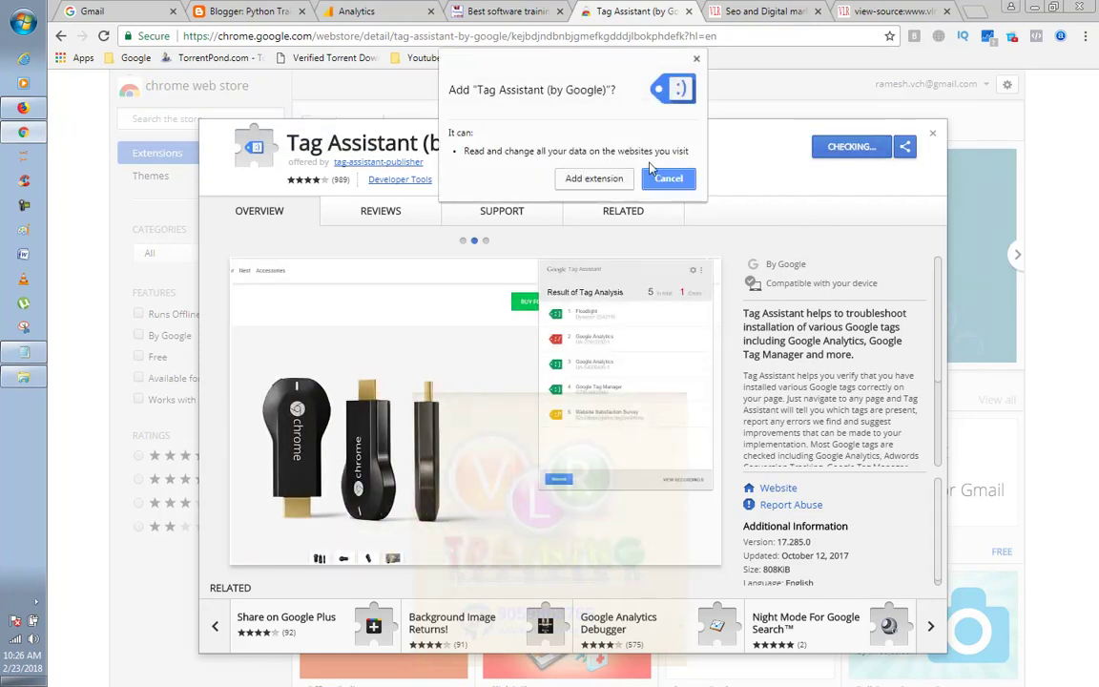
left_click(593, 178)
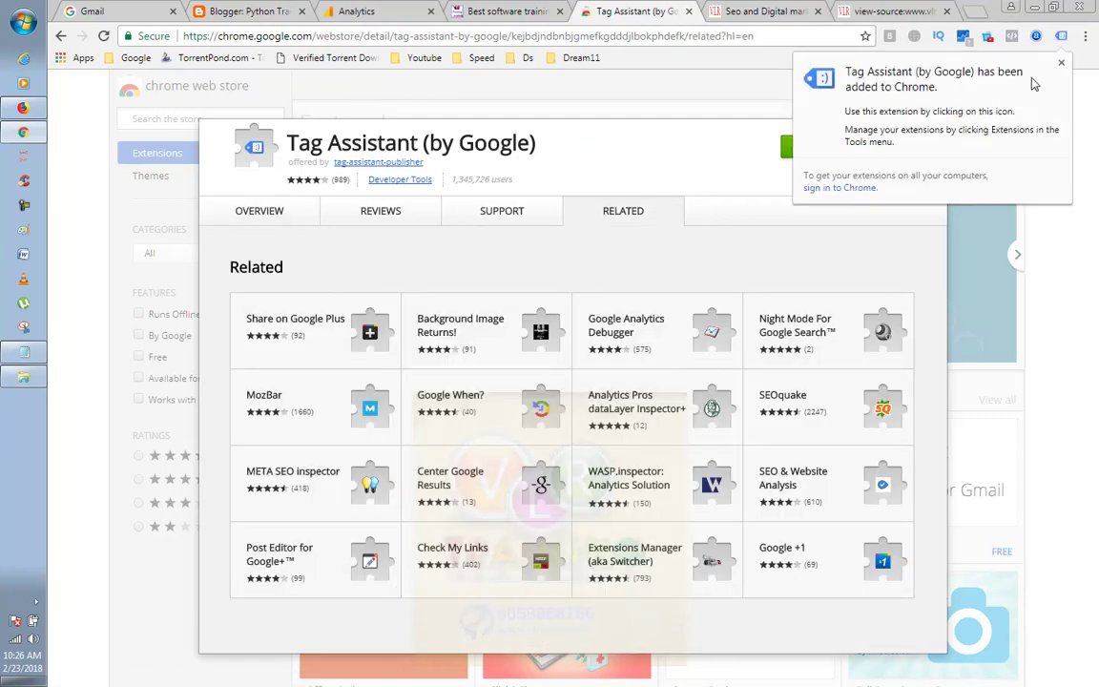
left_click(1060, 64)
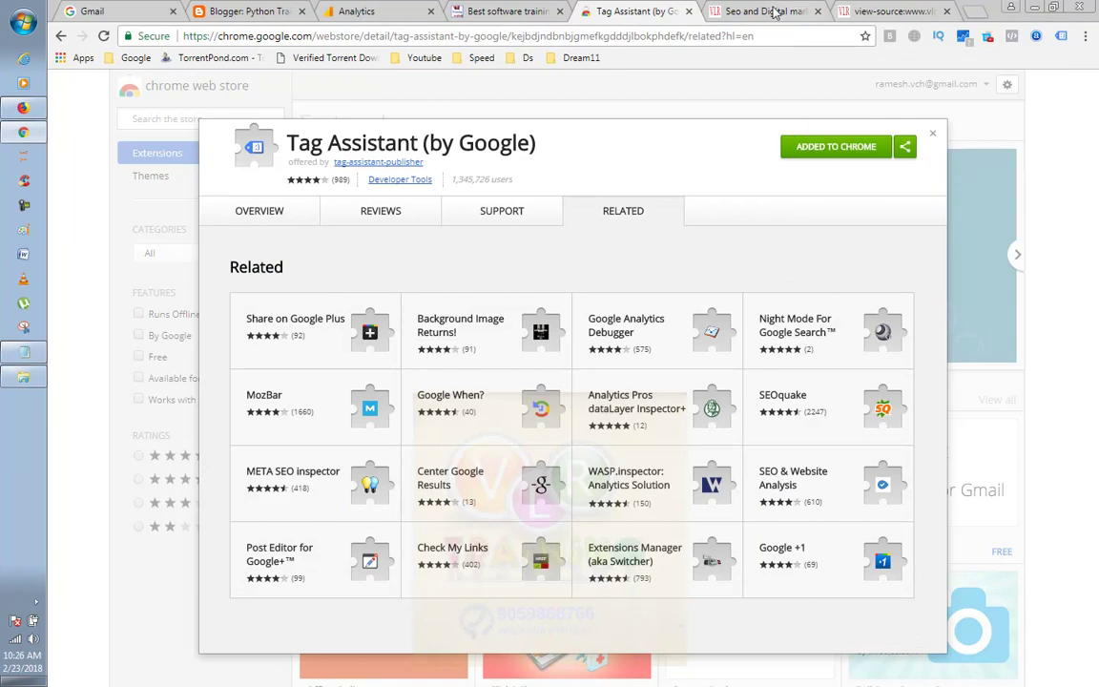
- Enable Tag Assistant with its default tag checks on the vlrtrain.com article, reload the page and show the tag analysis
left_click(763, 11)
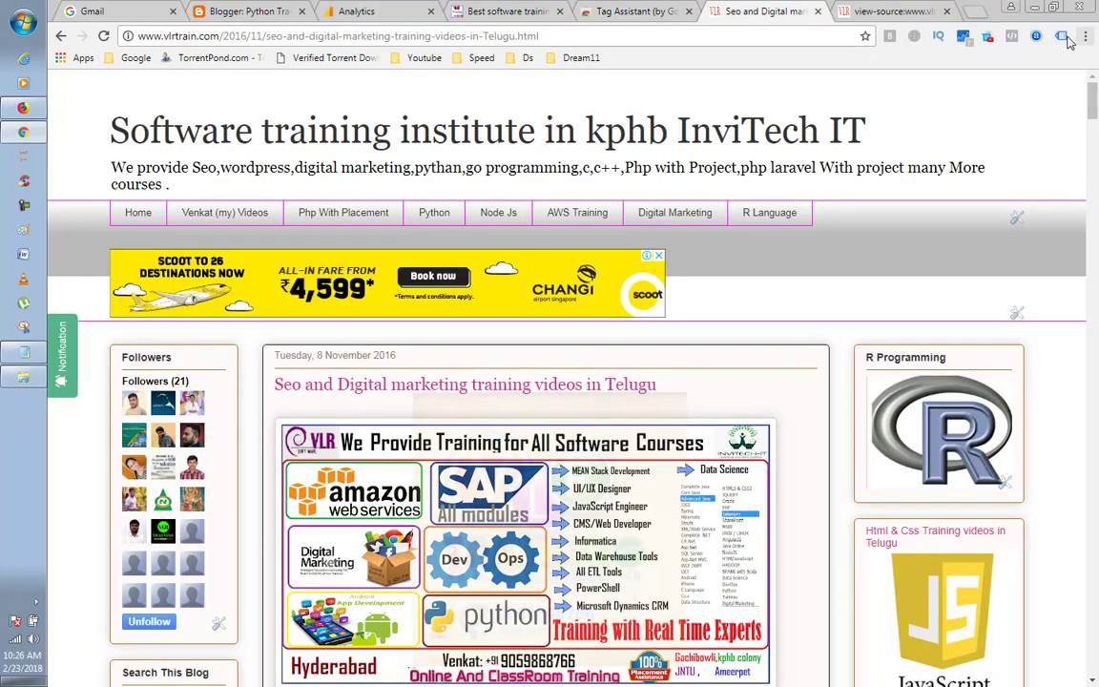
left_click(1061, 37)
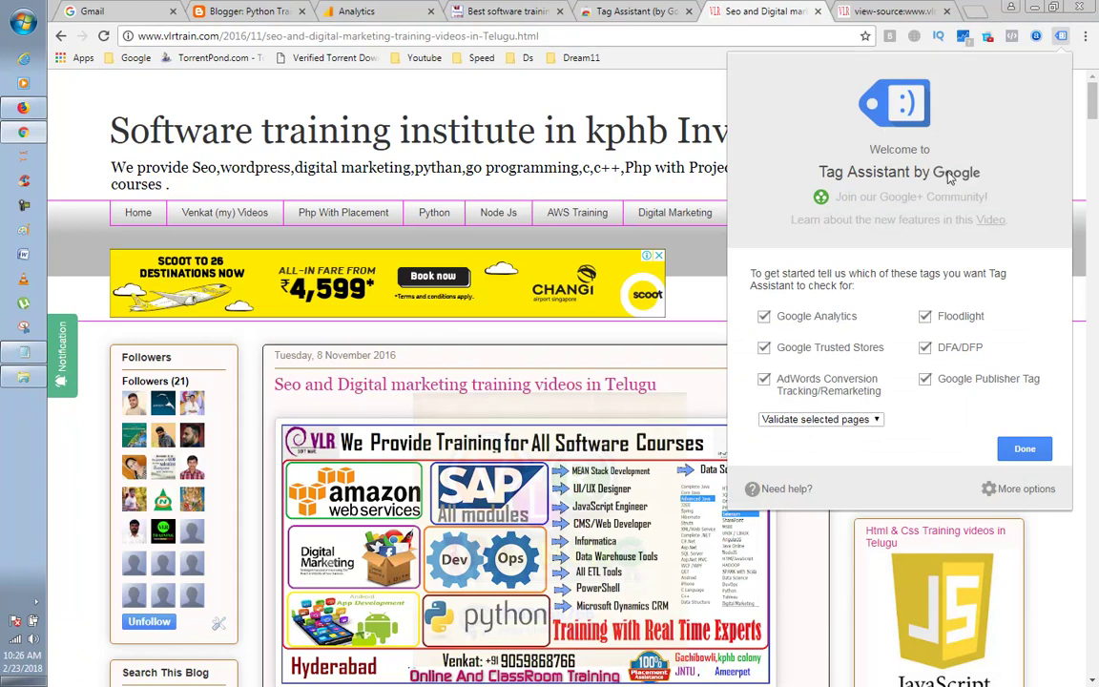
left_click(1021, 448)
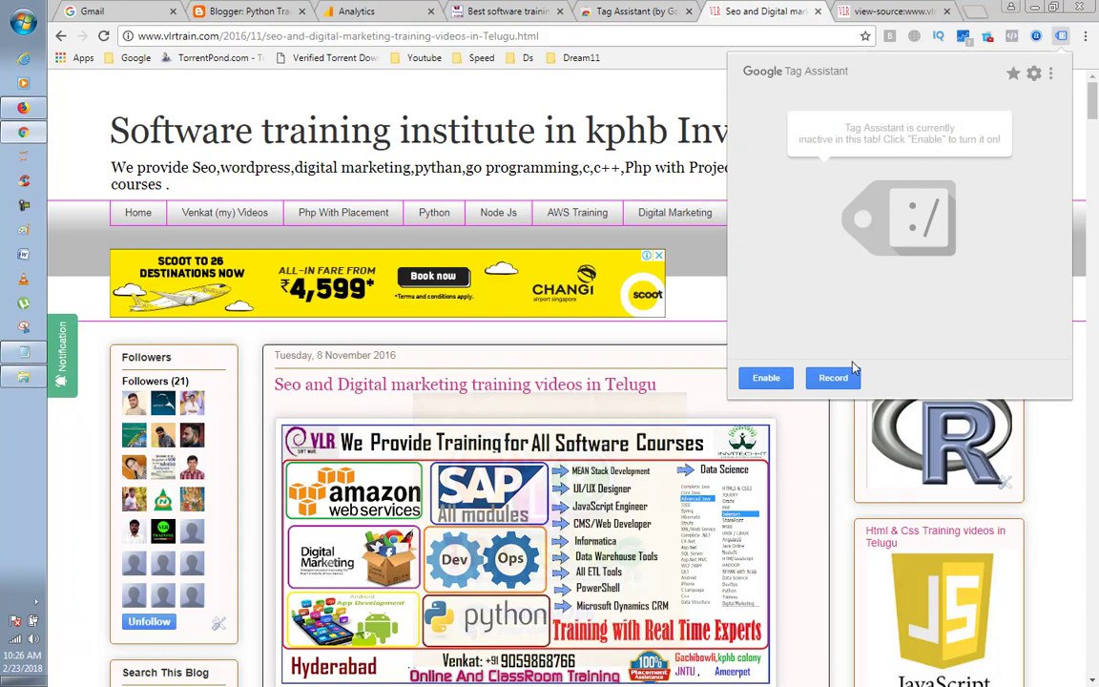
left_click(765, 377)
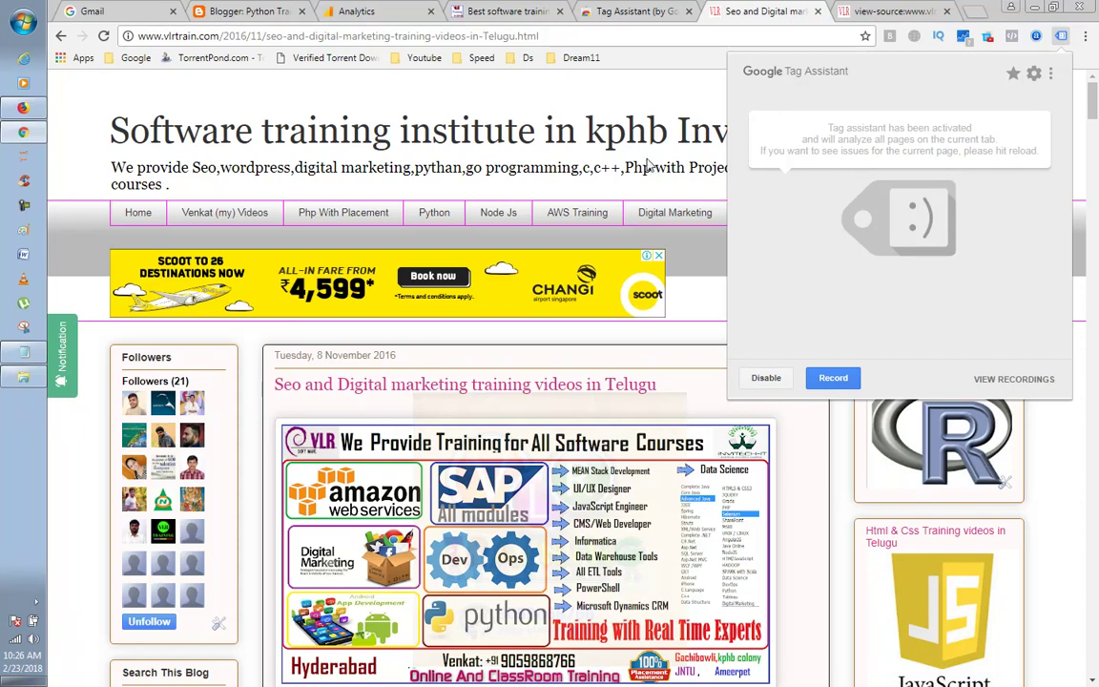
key("F5")
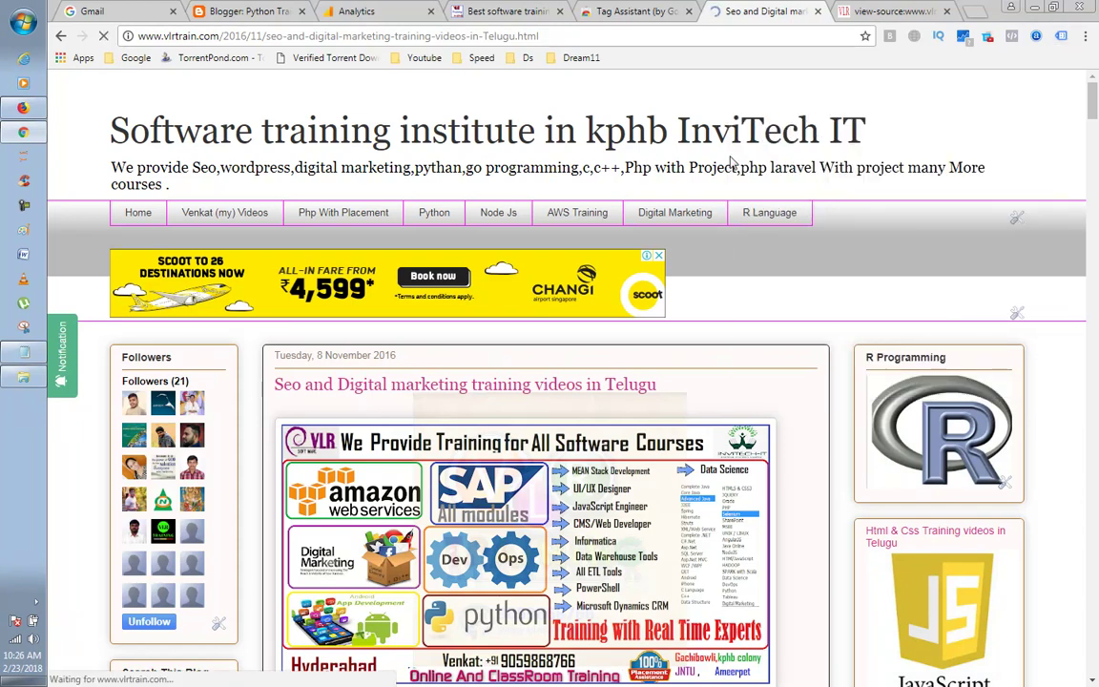
left_click(1066, 38)
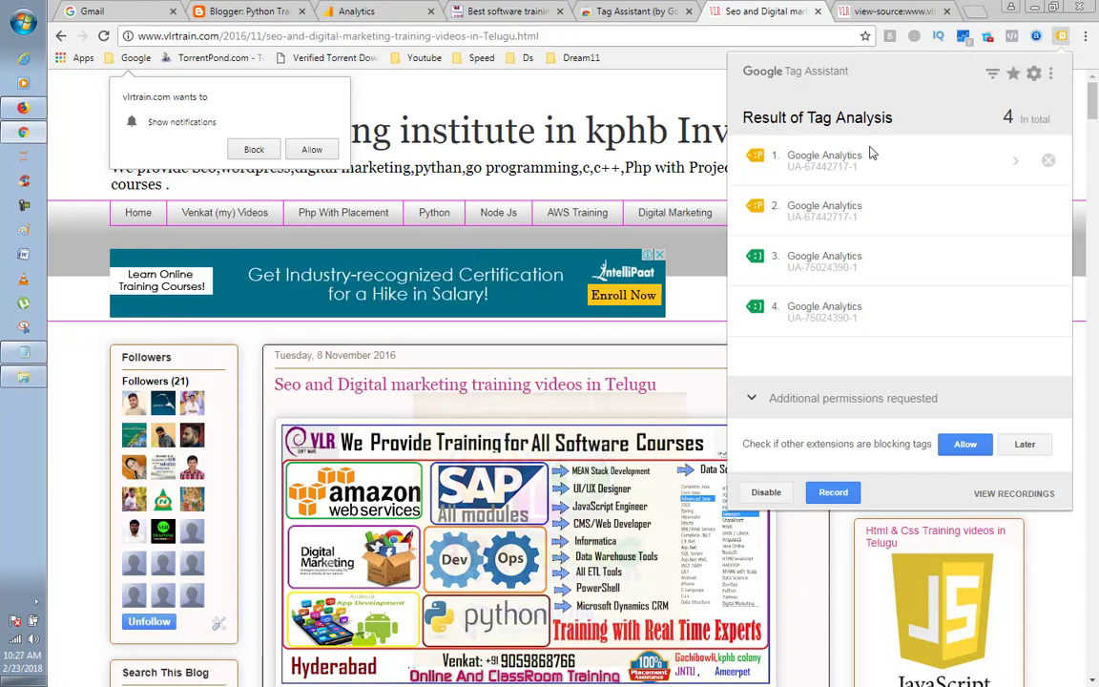
- Check the vlr training tracking code page in Firefox and switch back to Chrome
left_click(229, 11)
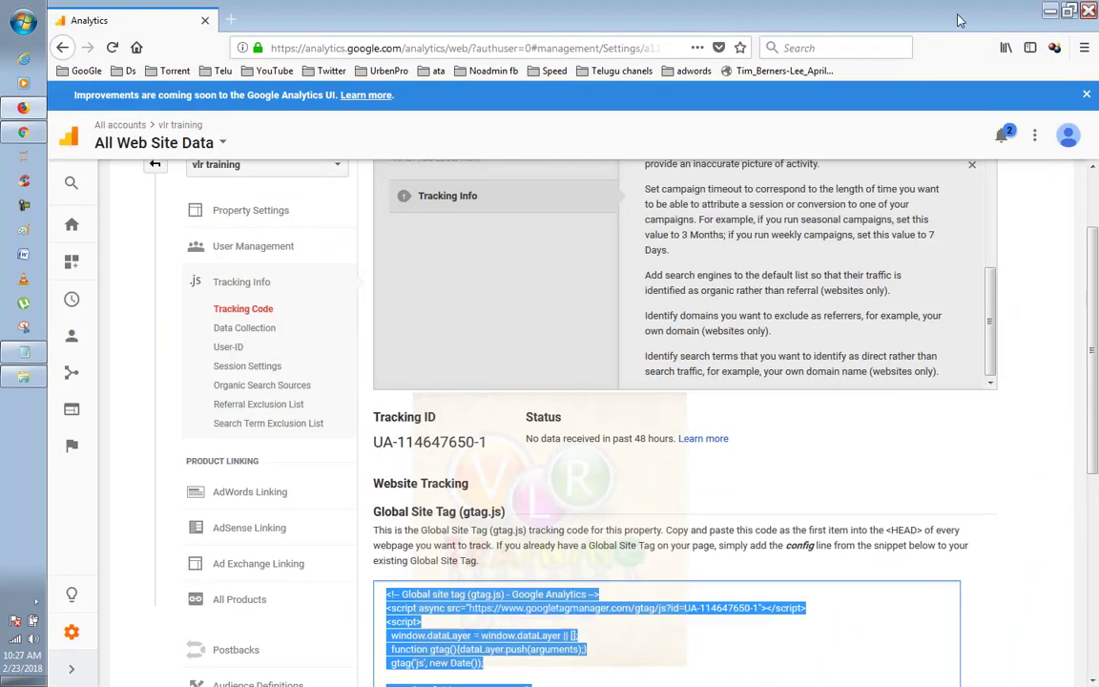
left_click(1032, 8)
left_click(388, 195)
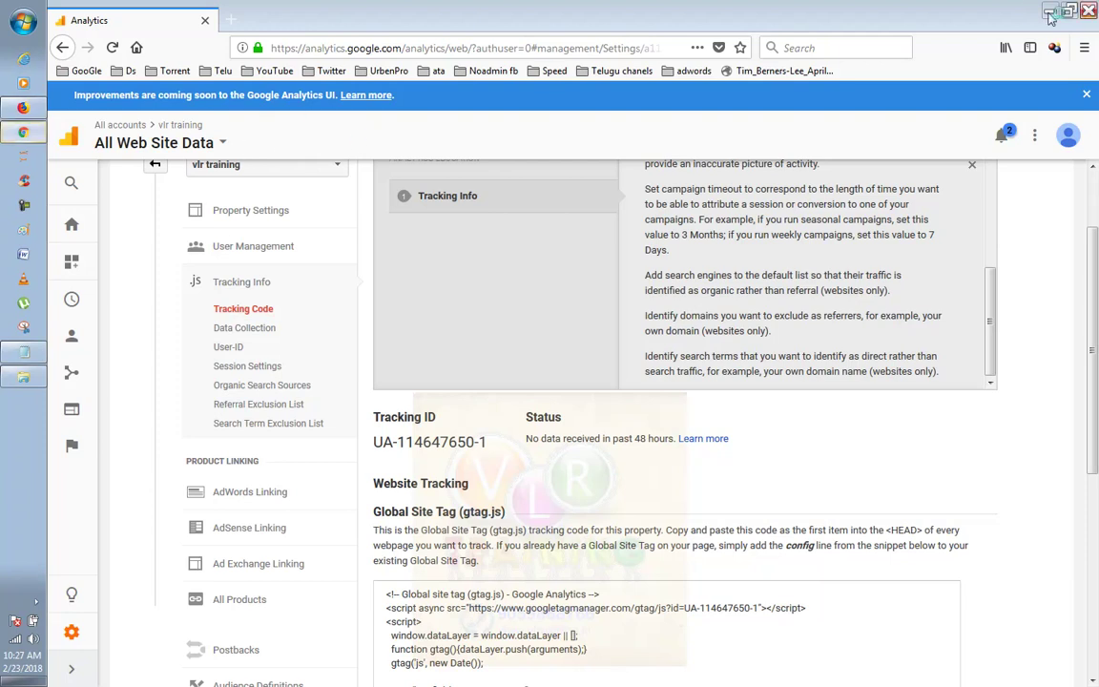
left_click(24, 132)
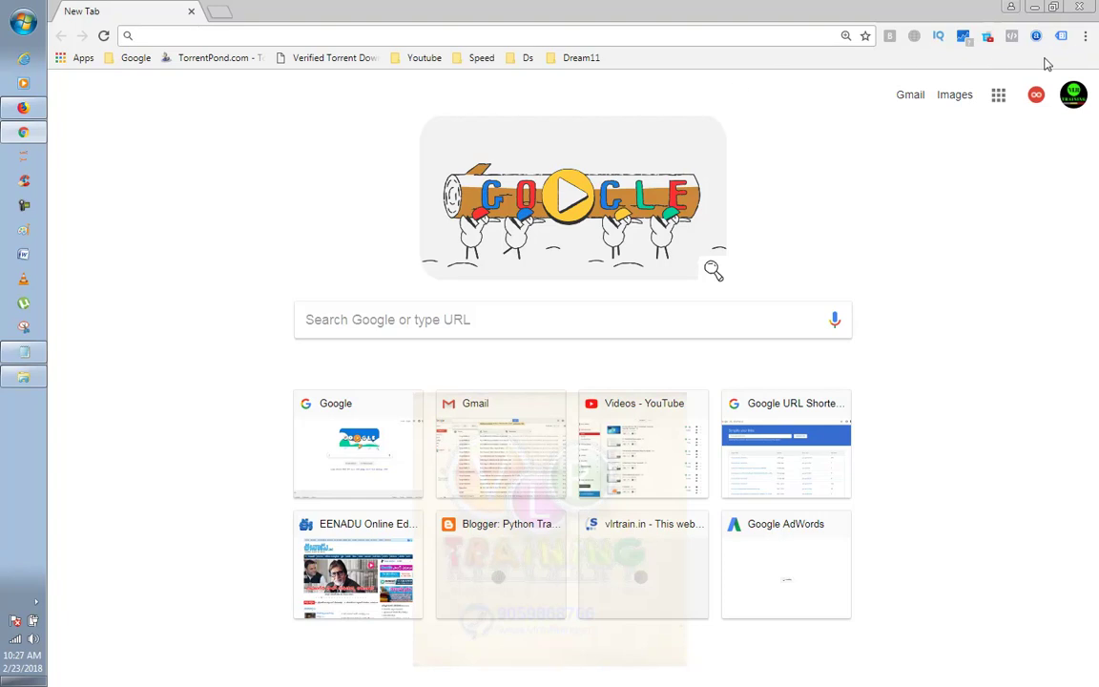
- Open vlrtrain.com in the new Chrome window
type("goo")
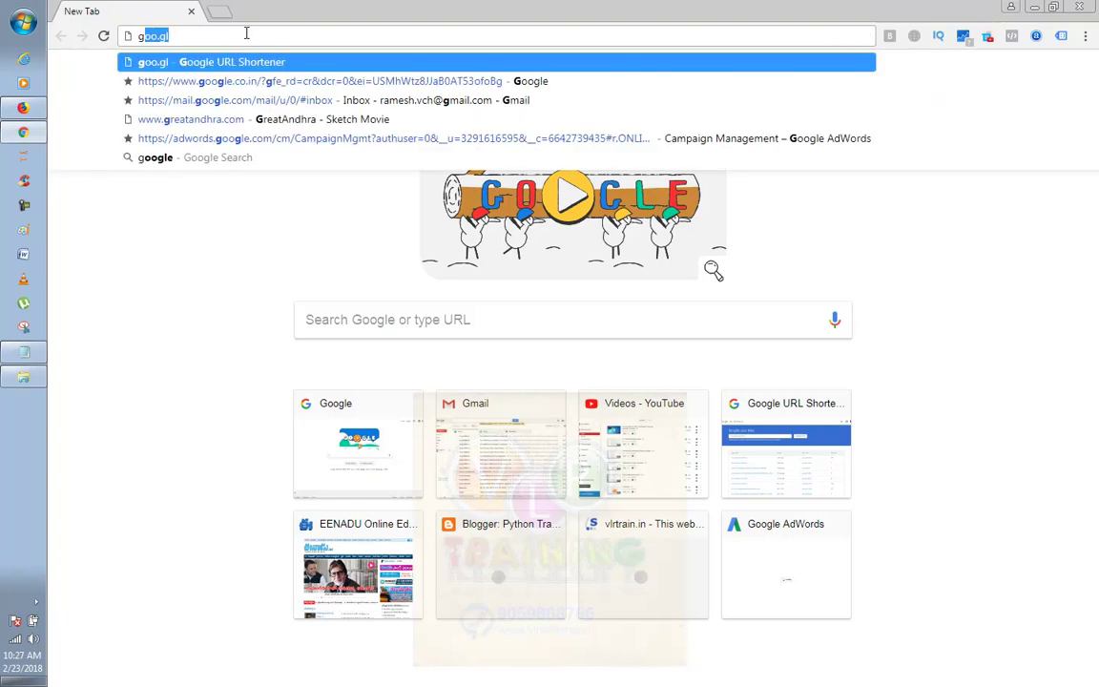
key("BackSpace")
key("BackSpace")
key("BackSpace")
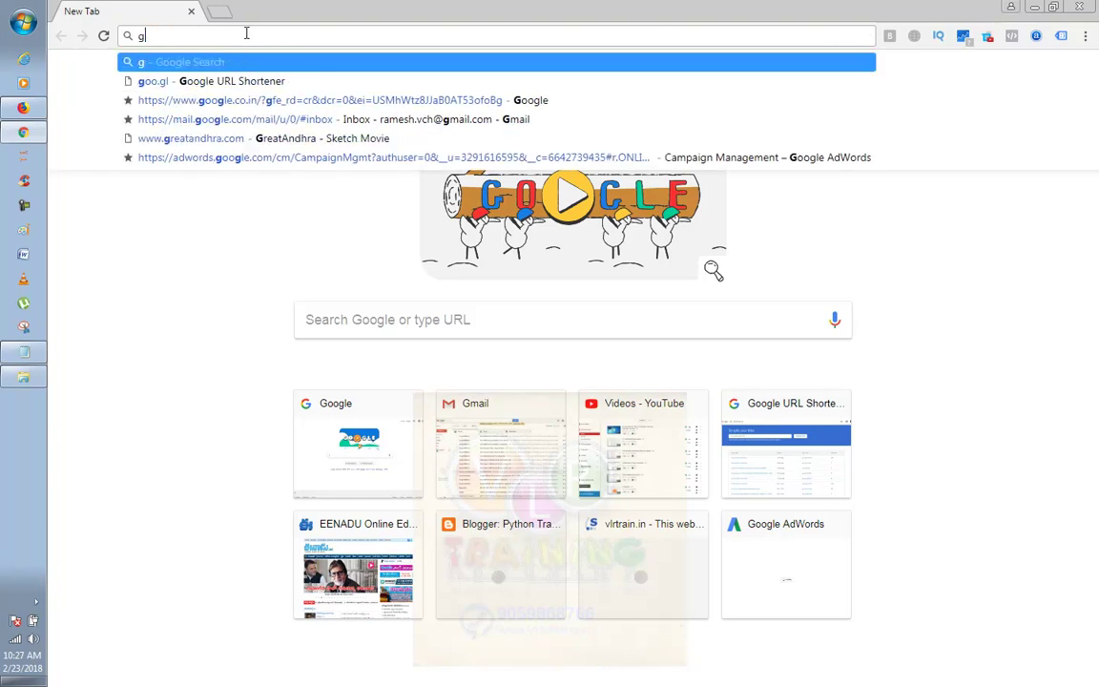
type("vlrtrain.com")
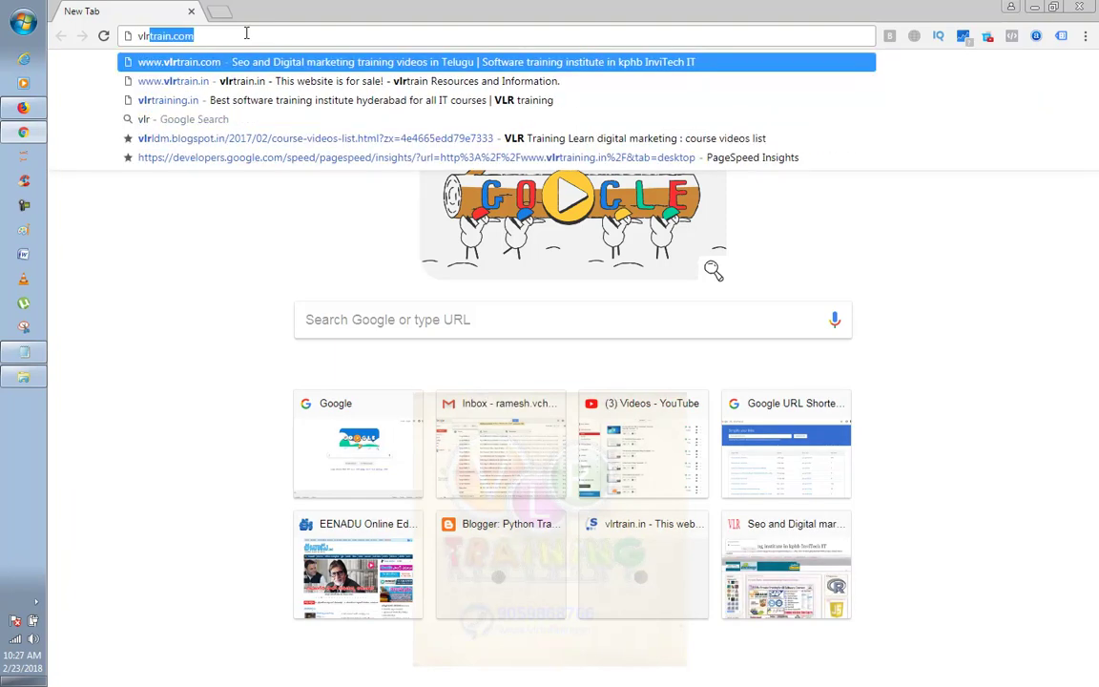
key("Return")
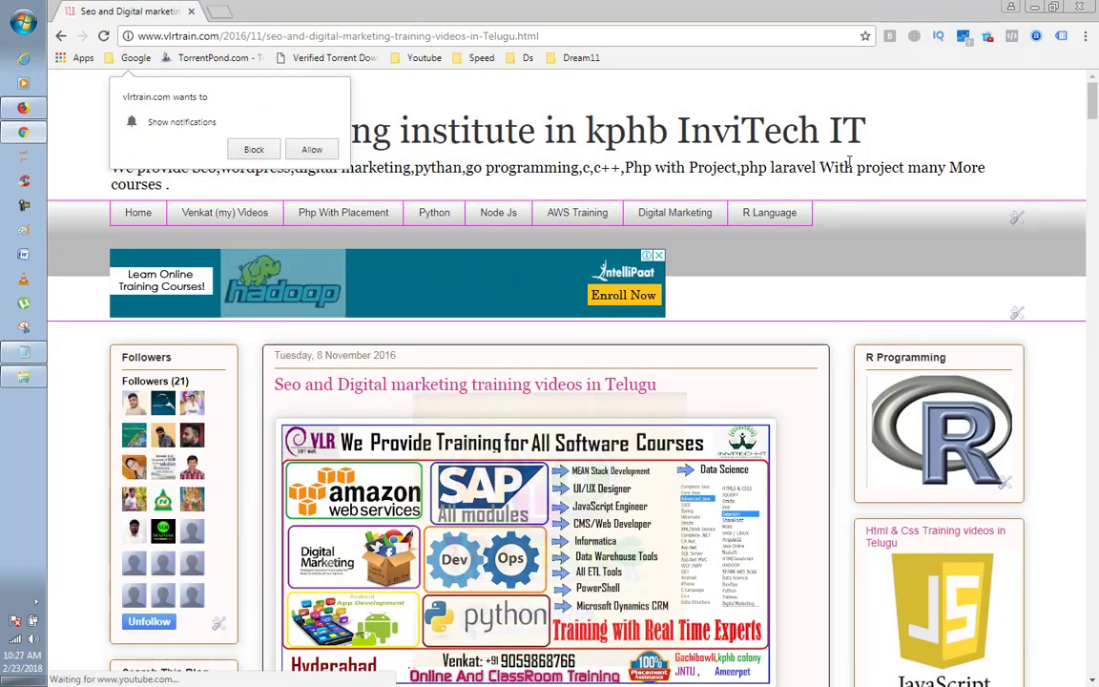
- Enable Tag Assistant for the newly opened vlrtrain.com article
left_click(1061, 38)
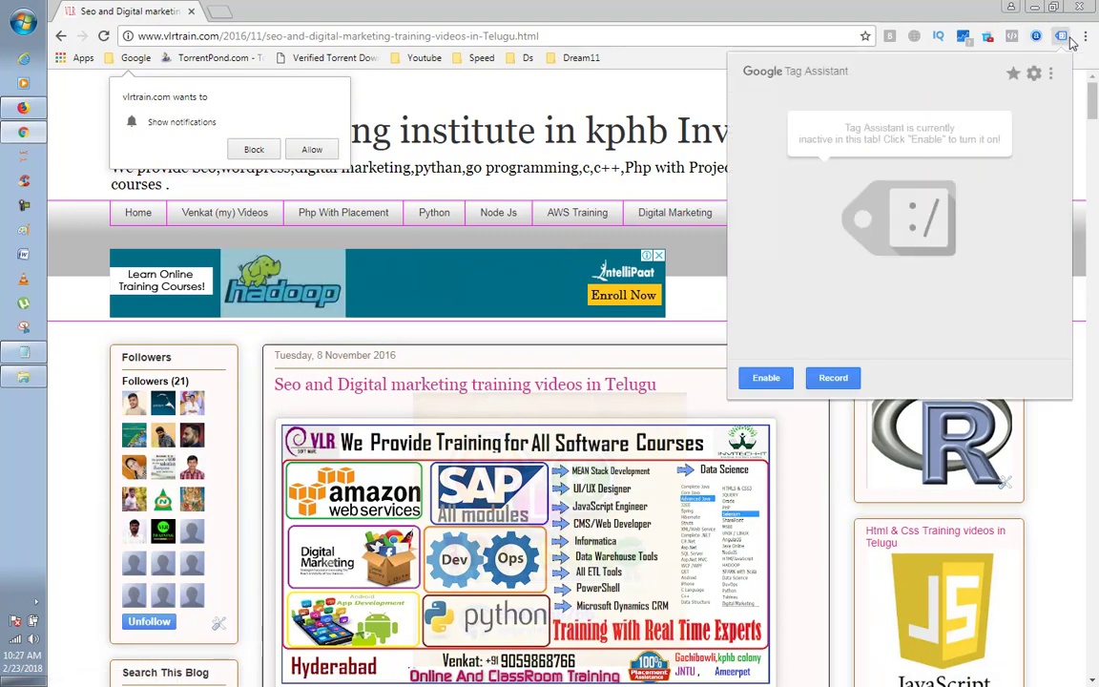
left_click(1065, 38)
left_click(1062, 37)
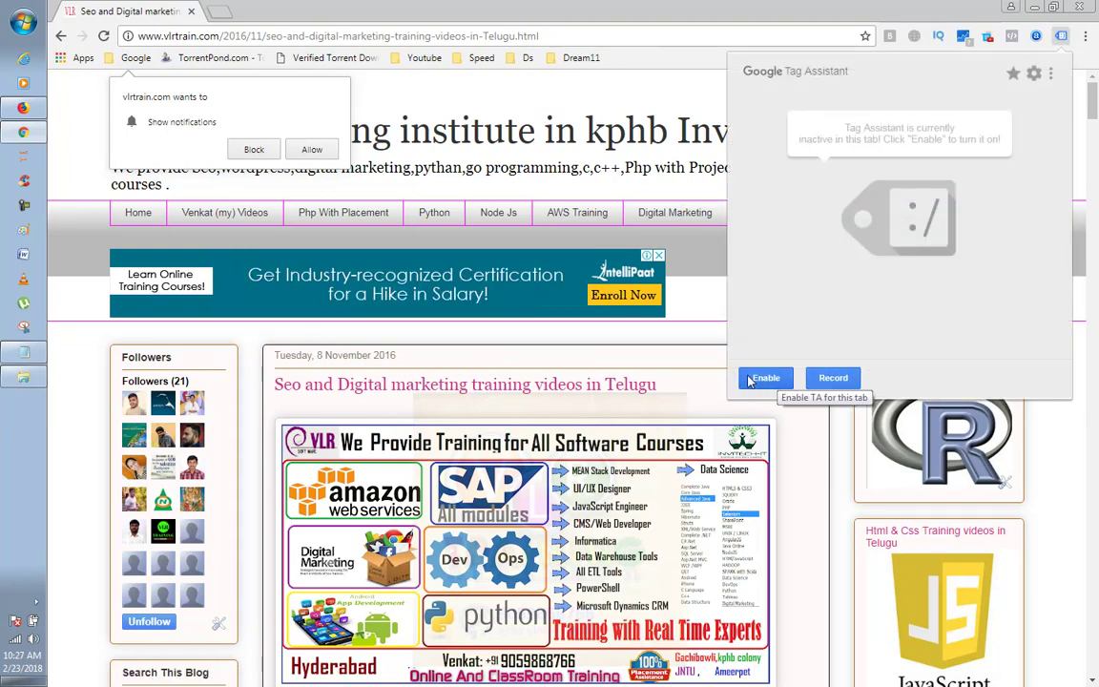
left_click(748, 380)
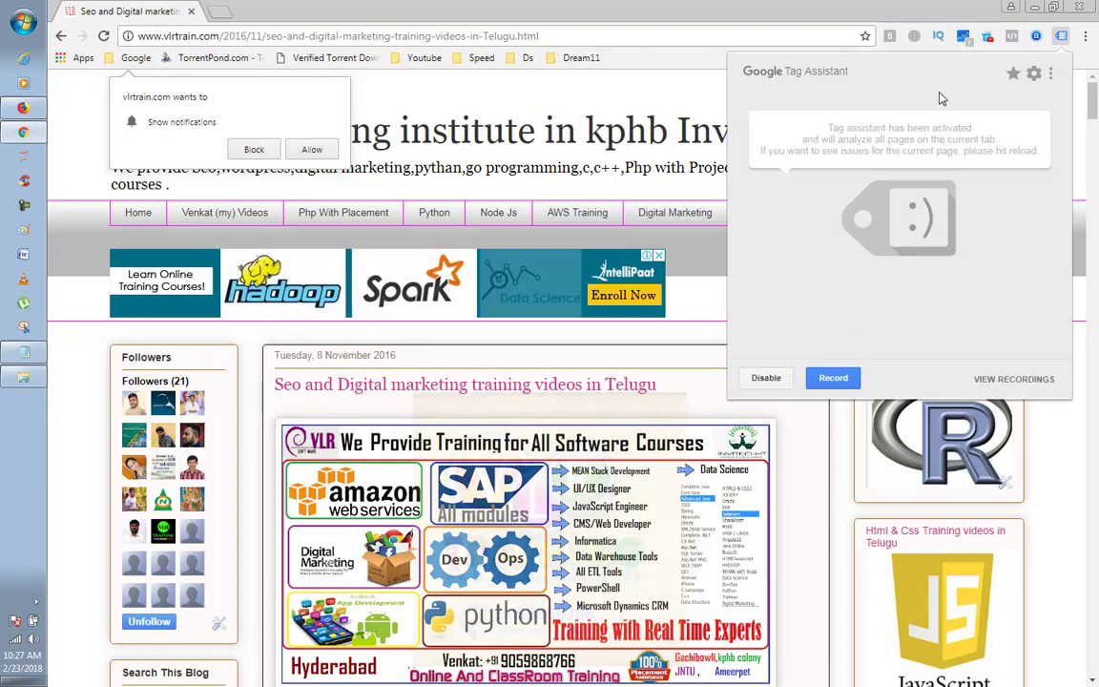
- Look through the Tag Assistant options page and return to the vlrtrain.com article
left_click(1034, 77)
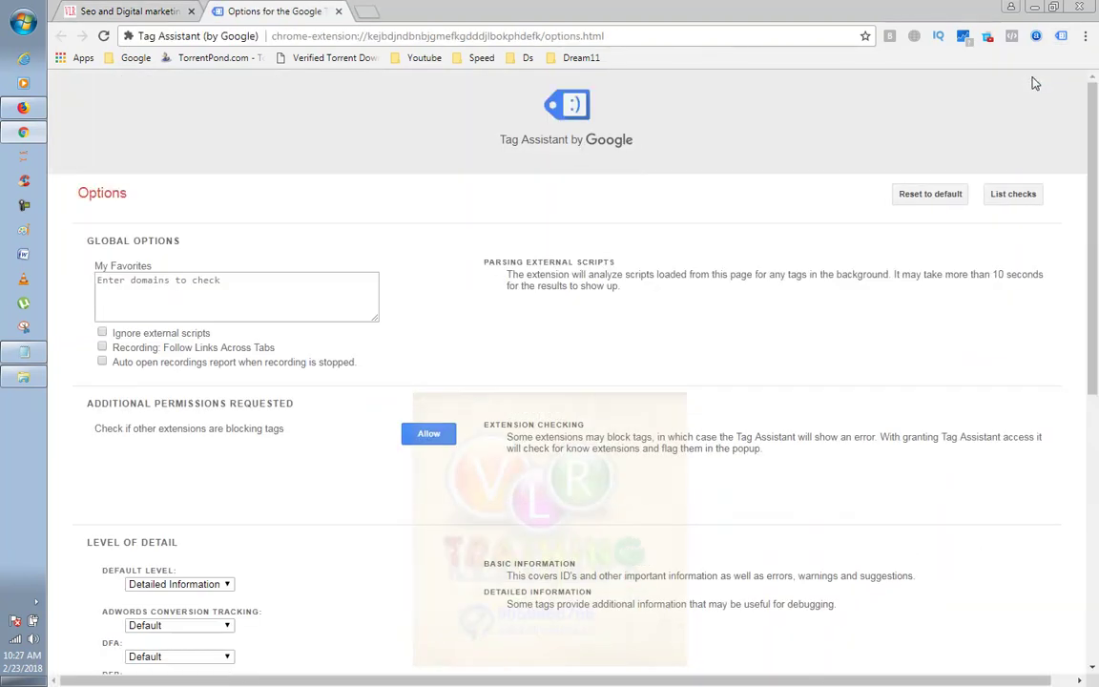
scroll(589, 221, "down", 2)
scroll(613, 226, "up", 2)
left_click(114, 11)
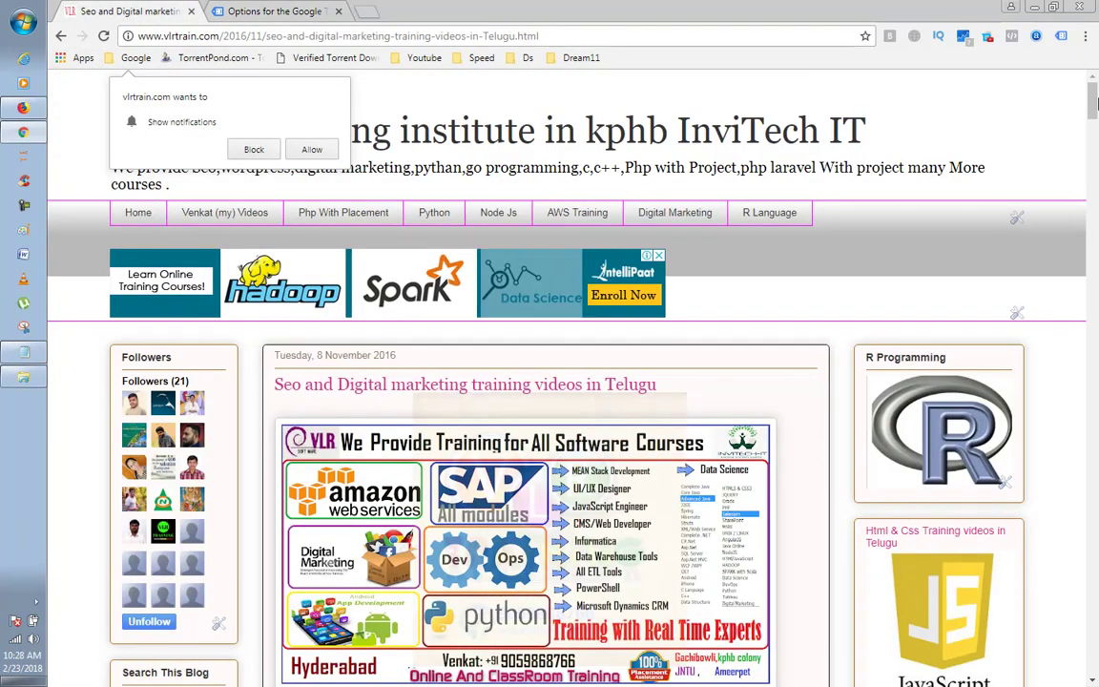
- Check Tag Assistant's recordings report and reload the vlrtrain.com article for analysis
left_click(1061, 35)
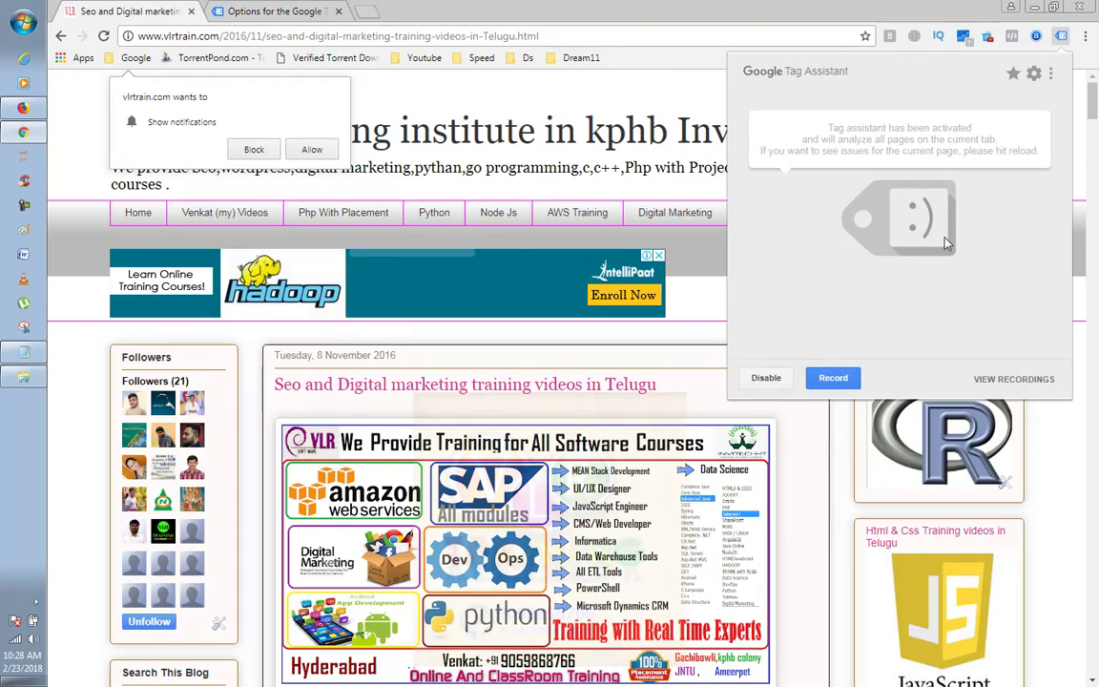
left_click(1011, 382)
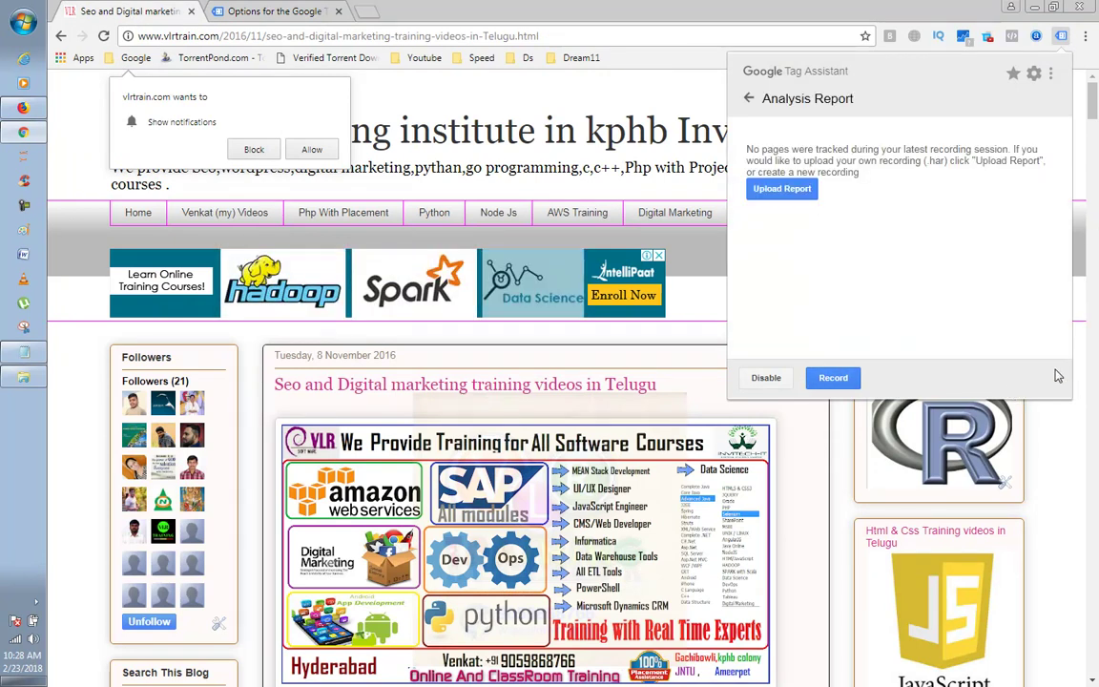
left_click(391, 172)
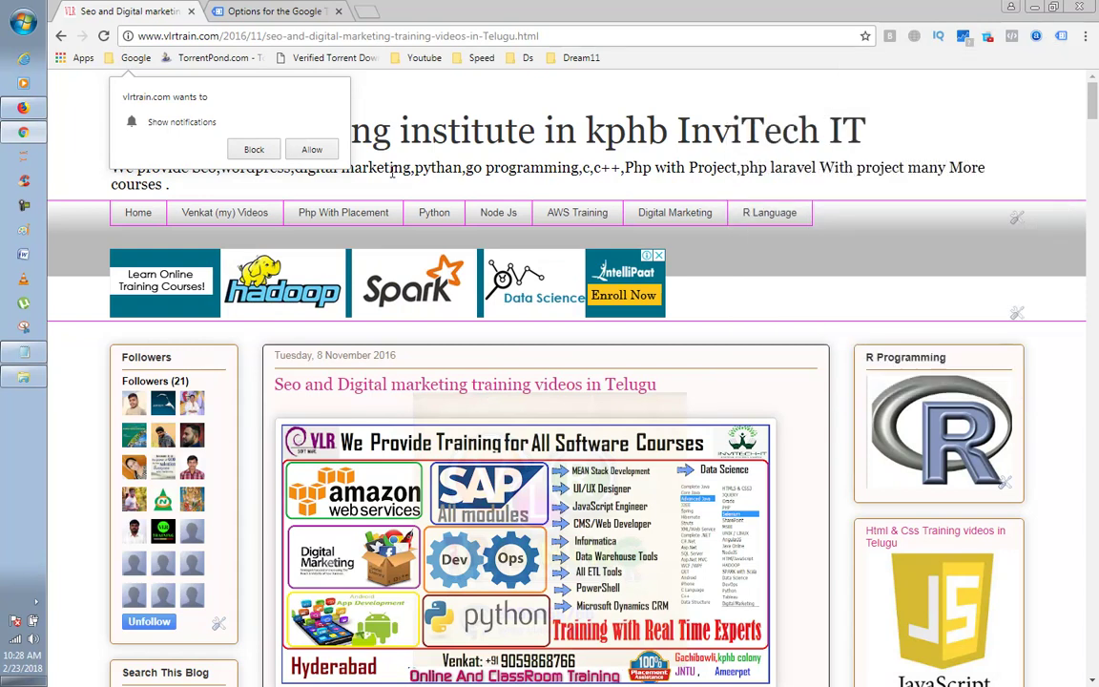
key("F5")
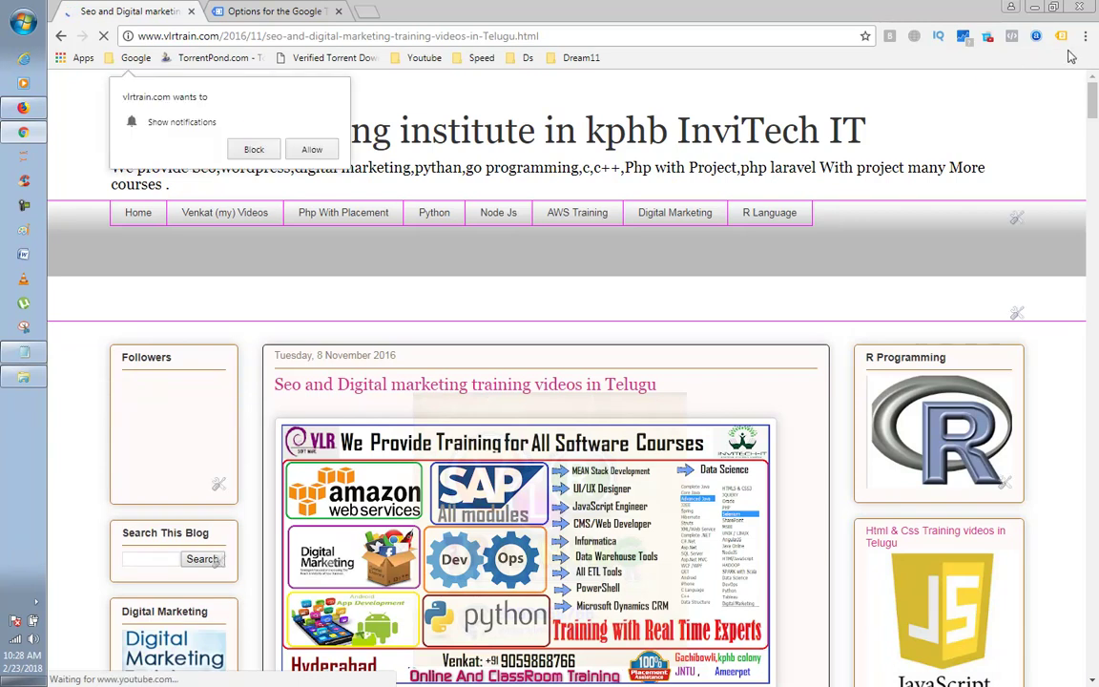
- Close the Tag Assistant options page and check the tag analysis results for the vlrtrain.com article
left_click(315, 10)
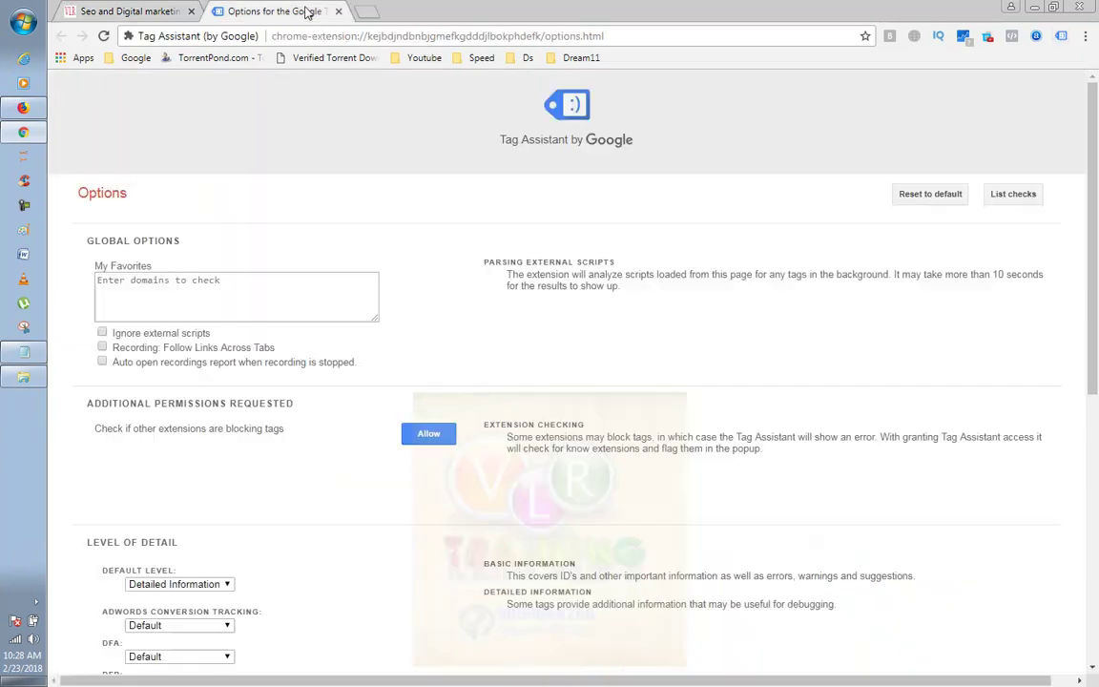
left_click(337, 11)
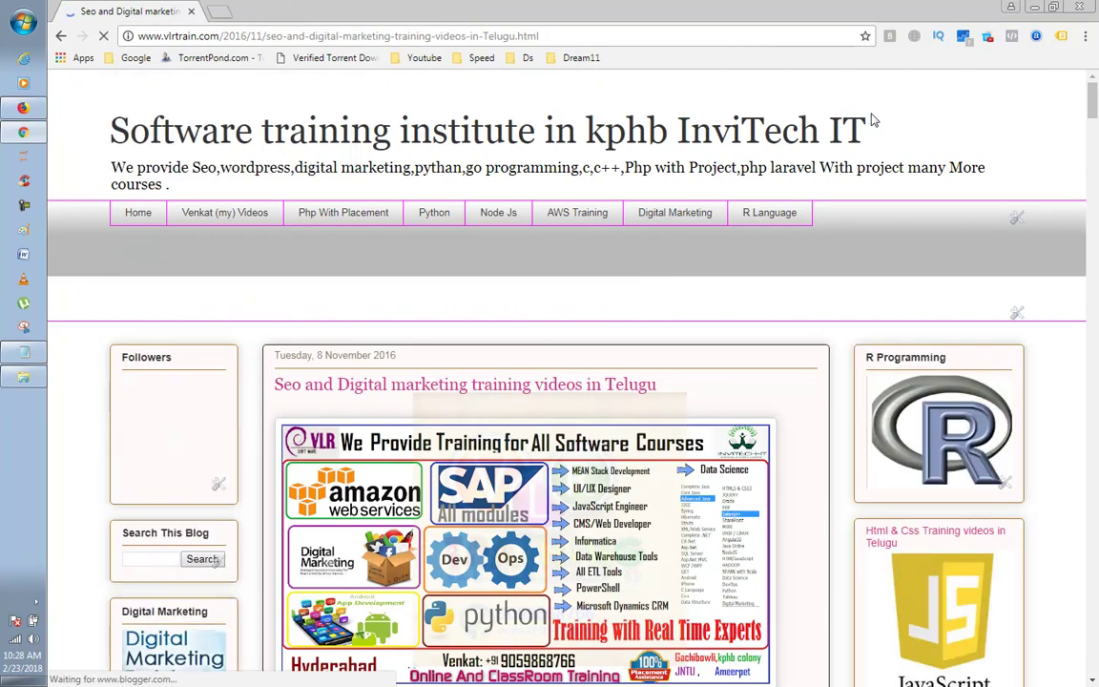
left_click(1063, 39)
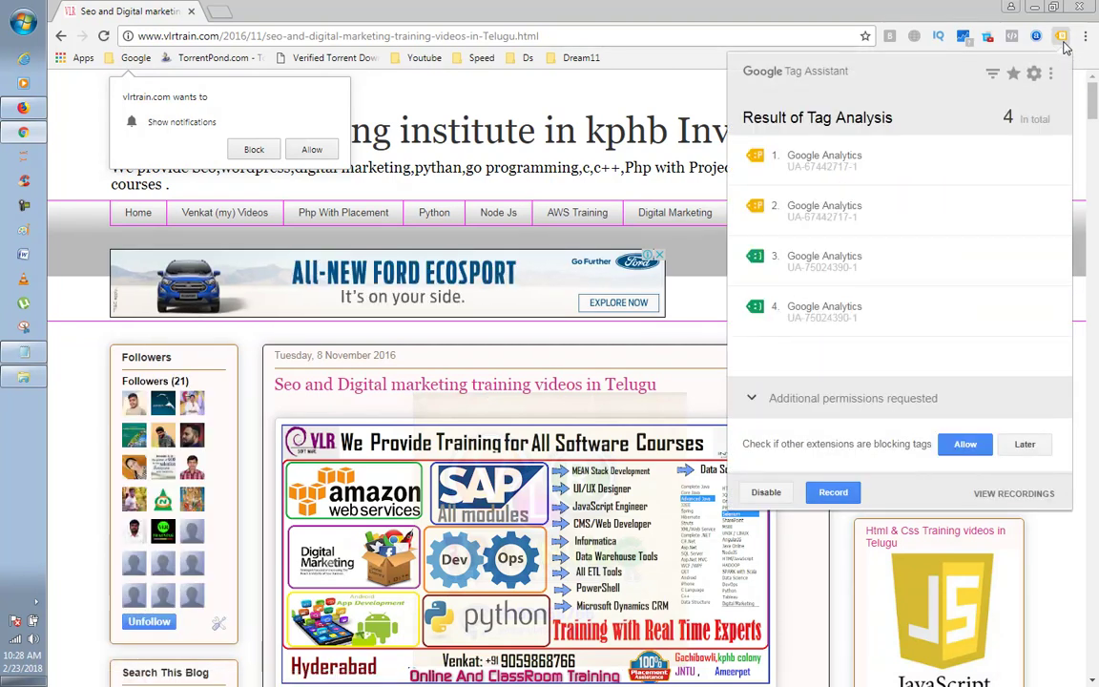
- Grant Tag Assistant the additional permission to check if other extensions are blocking tags
left_click(955, 448)
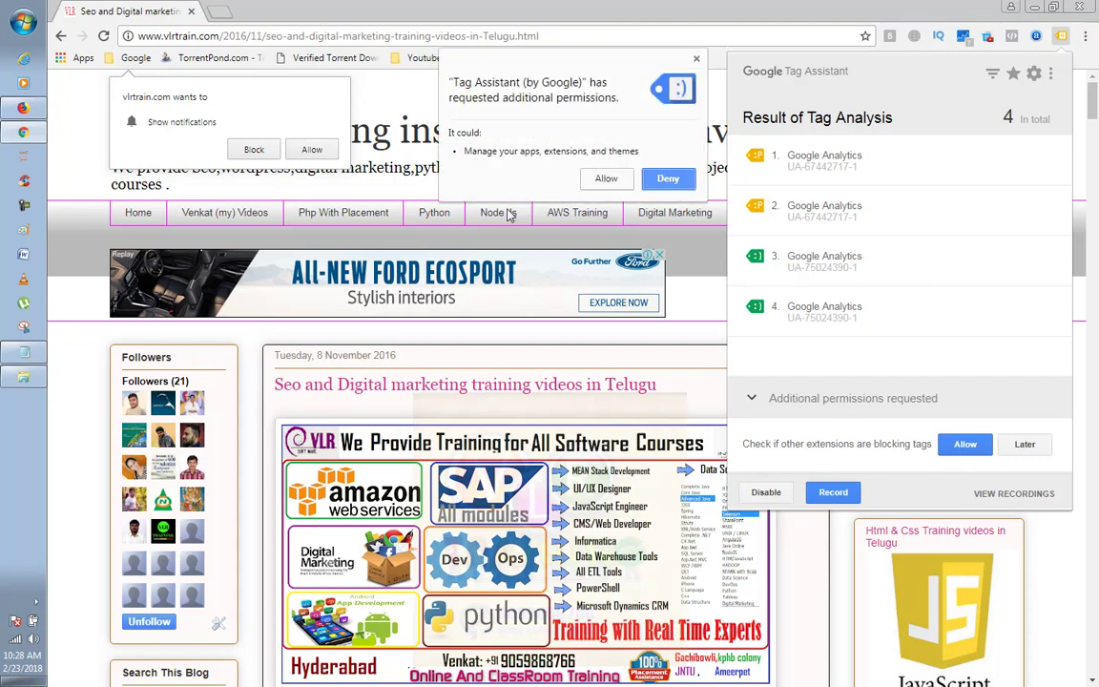
left_click(605, 179)
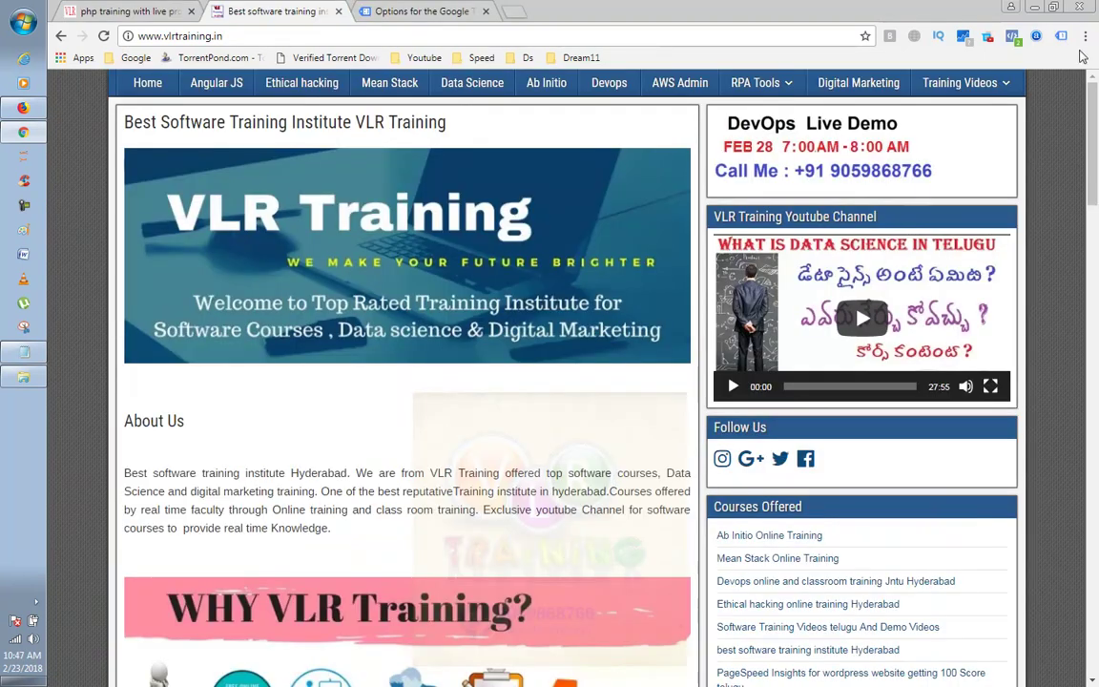
- Check Tag Assistant's analysis of the vlrtraining.in home page for Google Analytics tags
left_click(1061, 38)
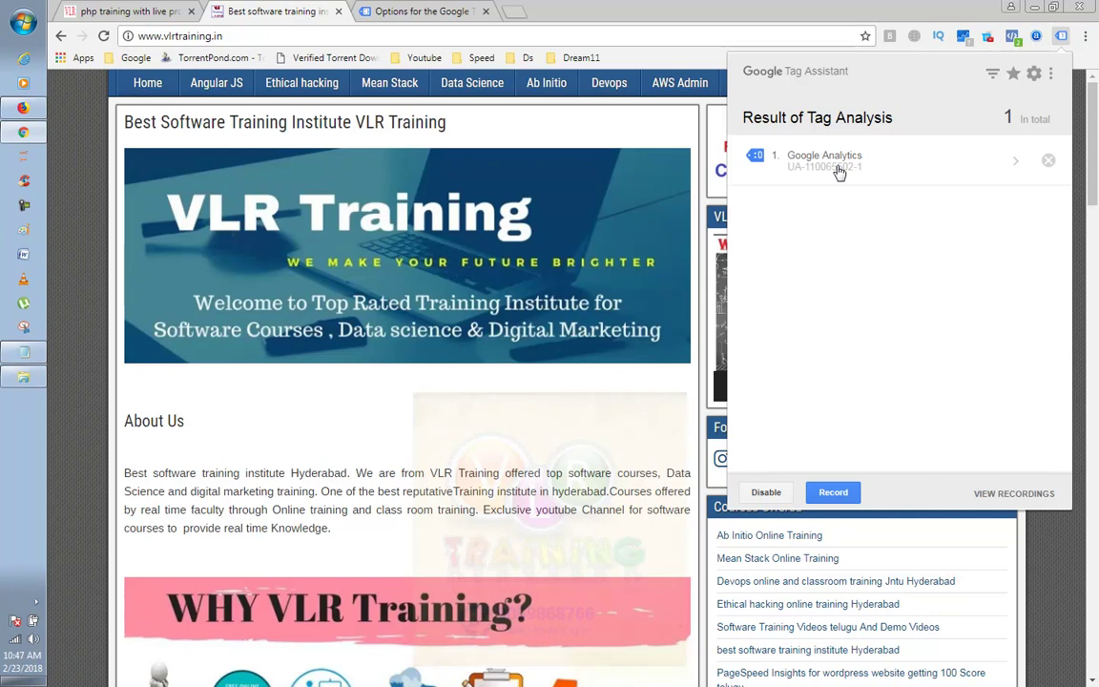
- Inspect the tags on the vlrtrain.com PHP training page with Tag Assistant, before and after reloading the page
left_click(134, 11)
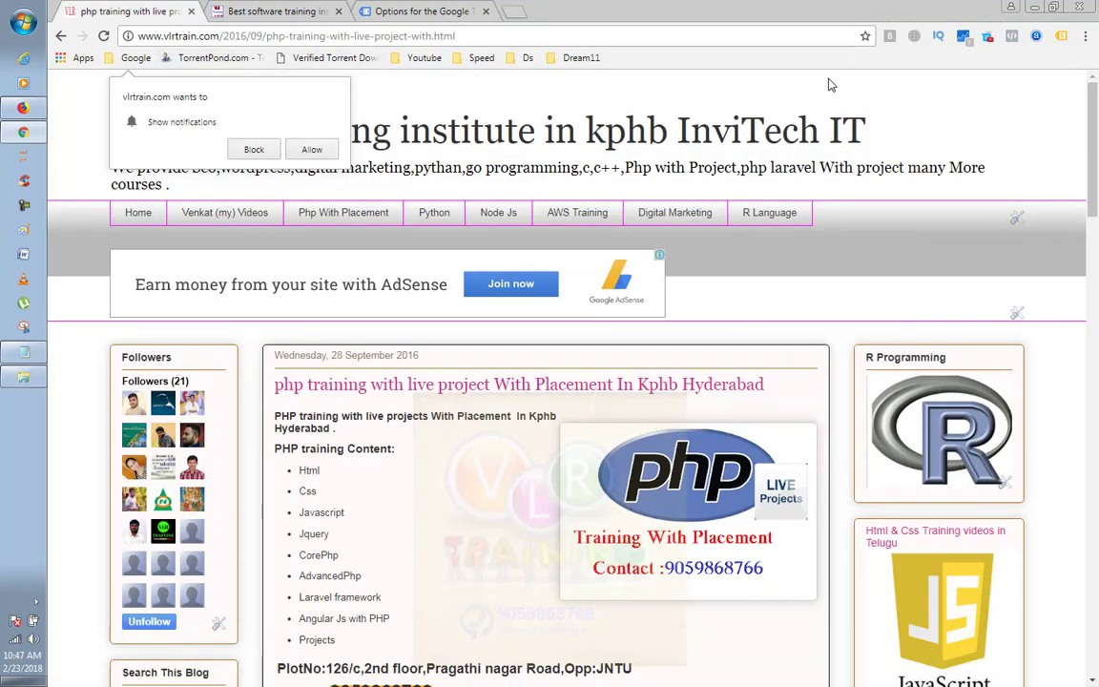
left_click(1061, 36)
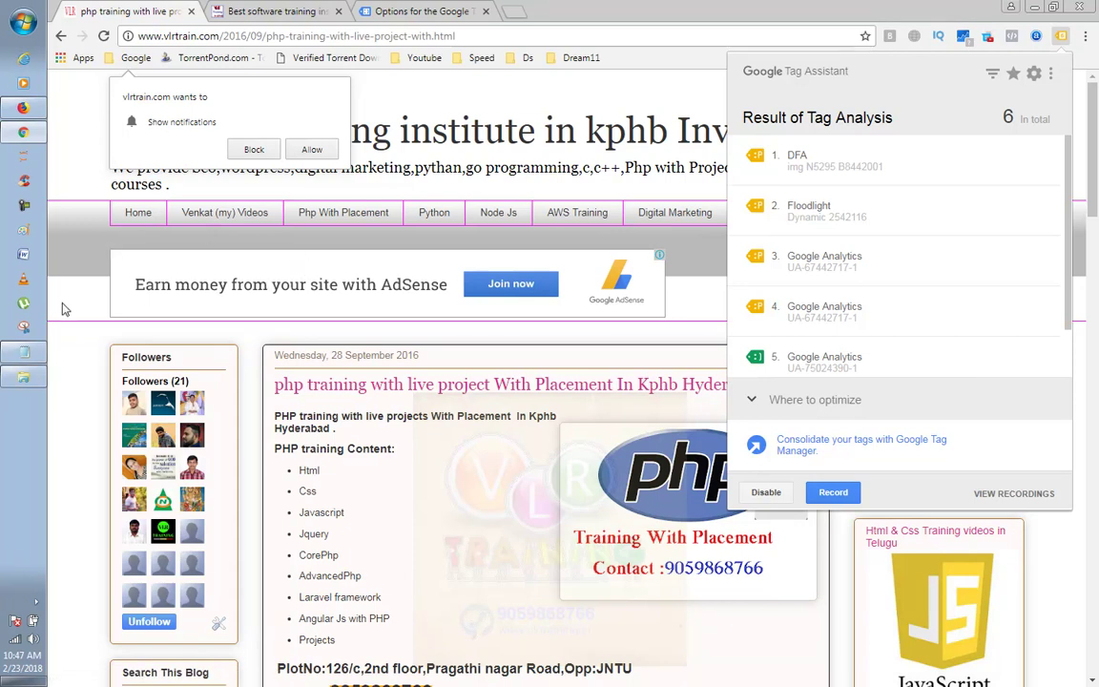
left_click(67, 374)
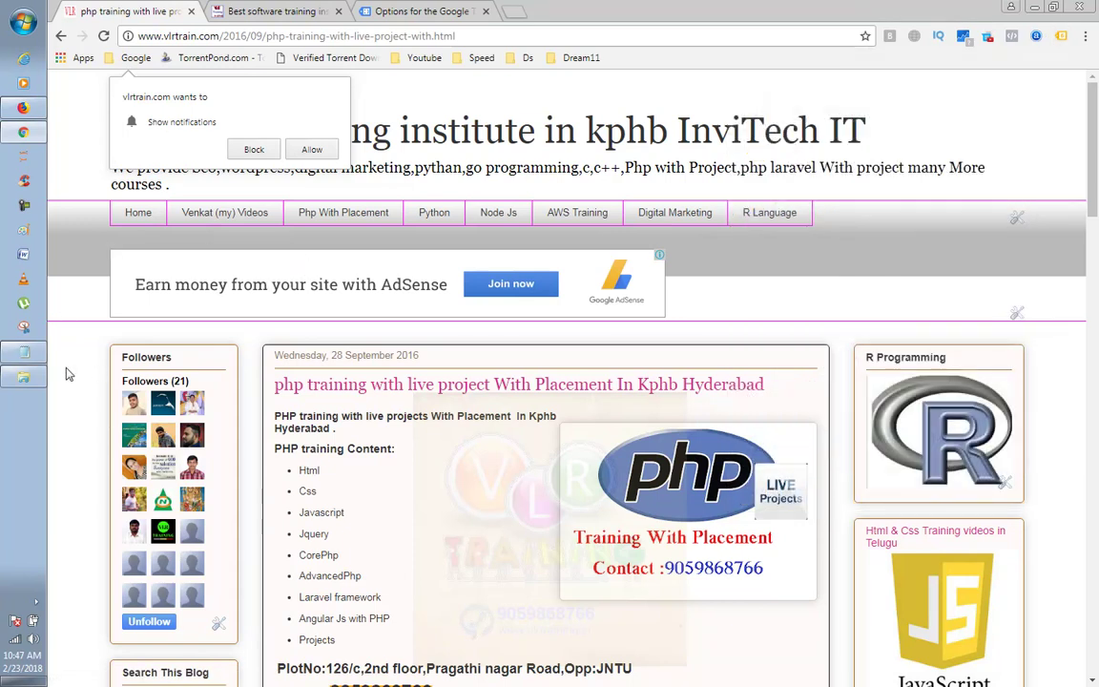
key("F5")
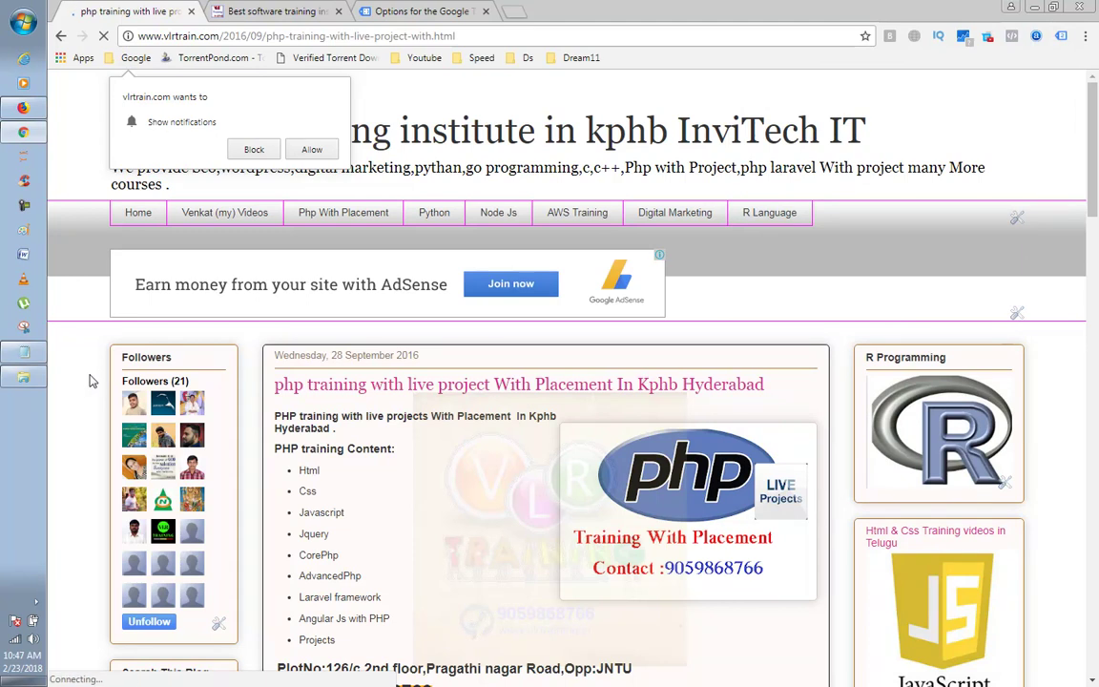
scroll(275, 305, "down", 1)
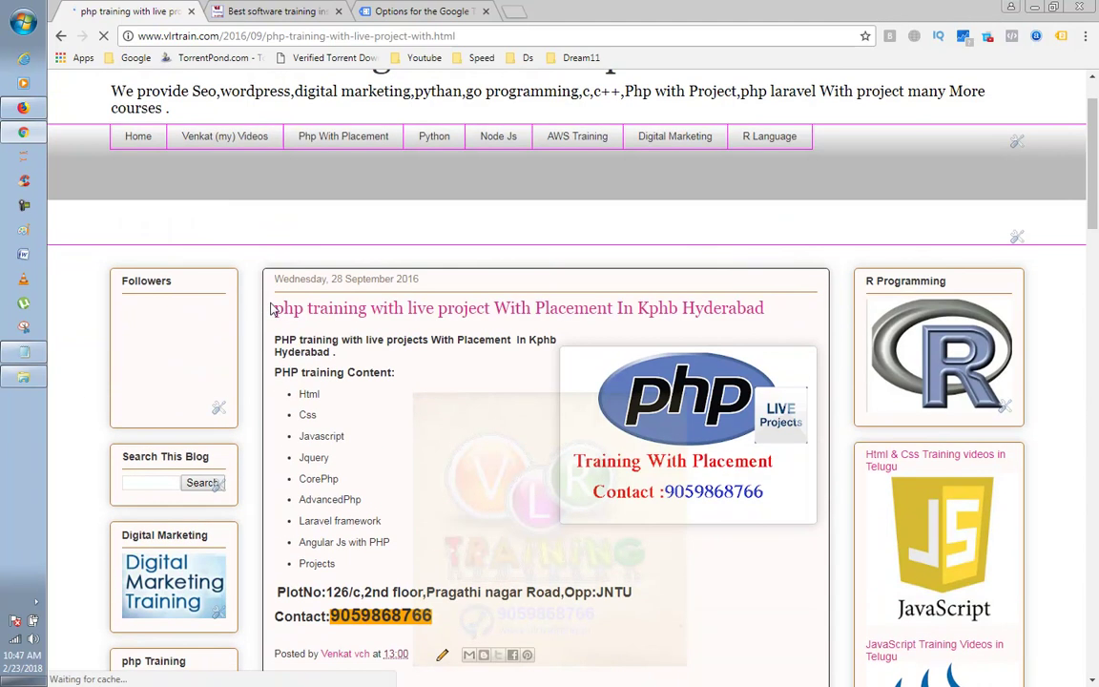
left_click(1061, 36)
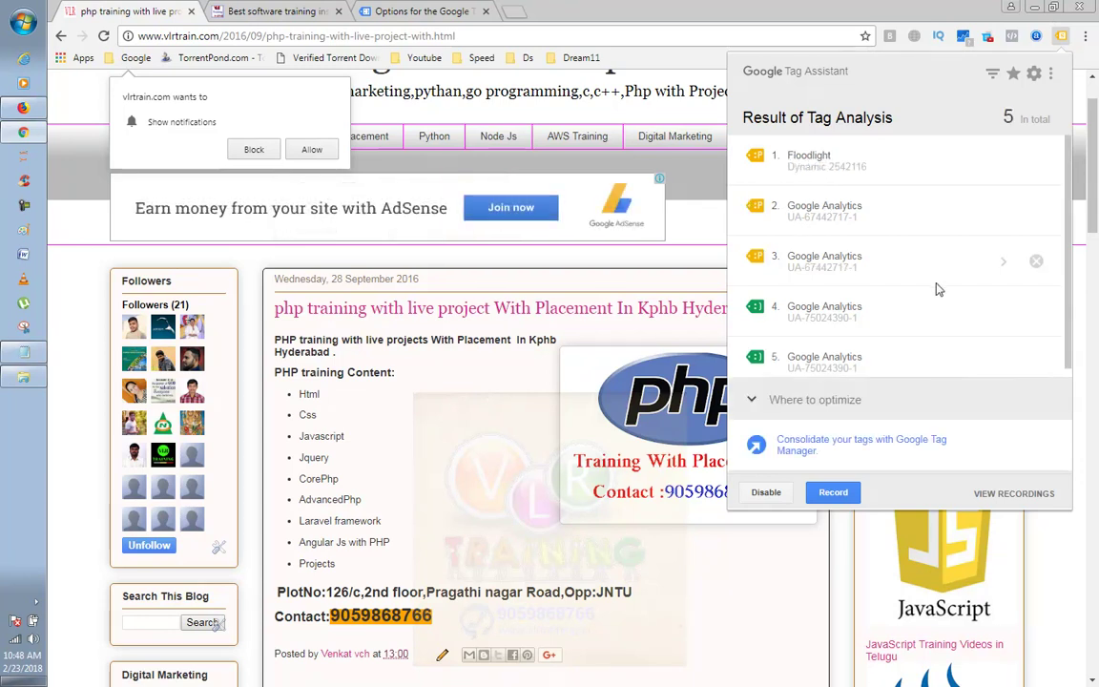
- Load the Blogger dashboard of the "Python Training Videos For DS and ML and AI" blog in place of the vlrtraining.in page
left_click(248, 11)
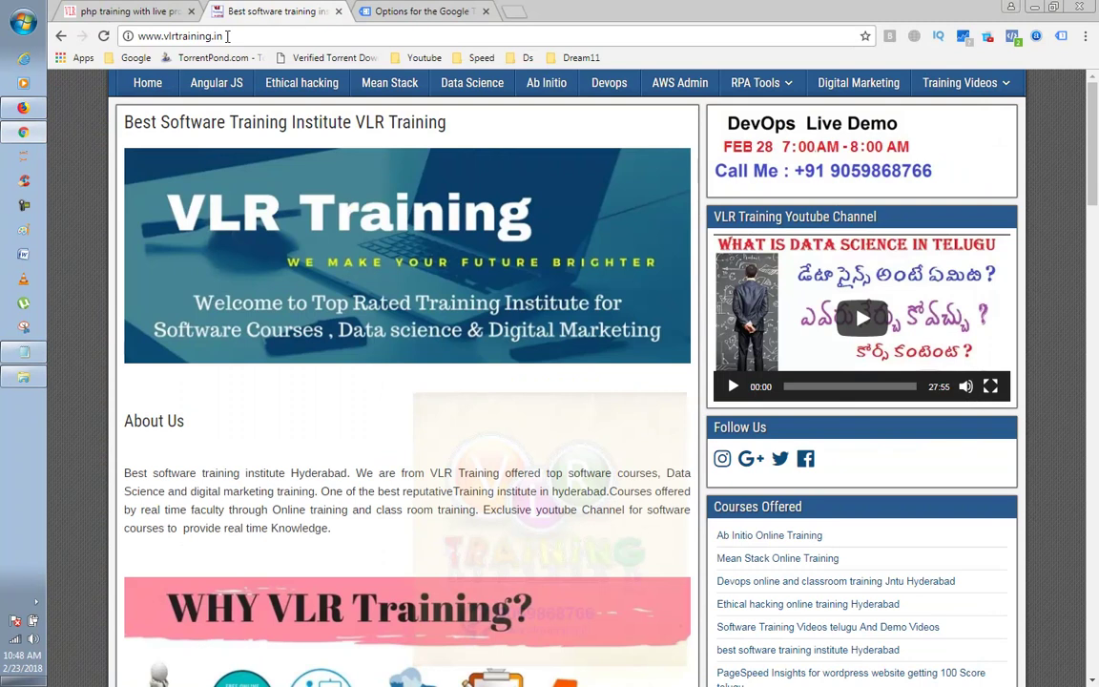
left_click(227, 36)
type("py")
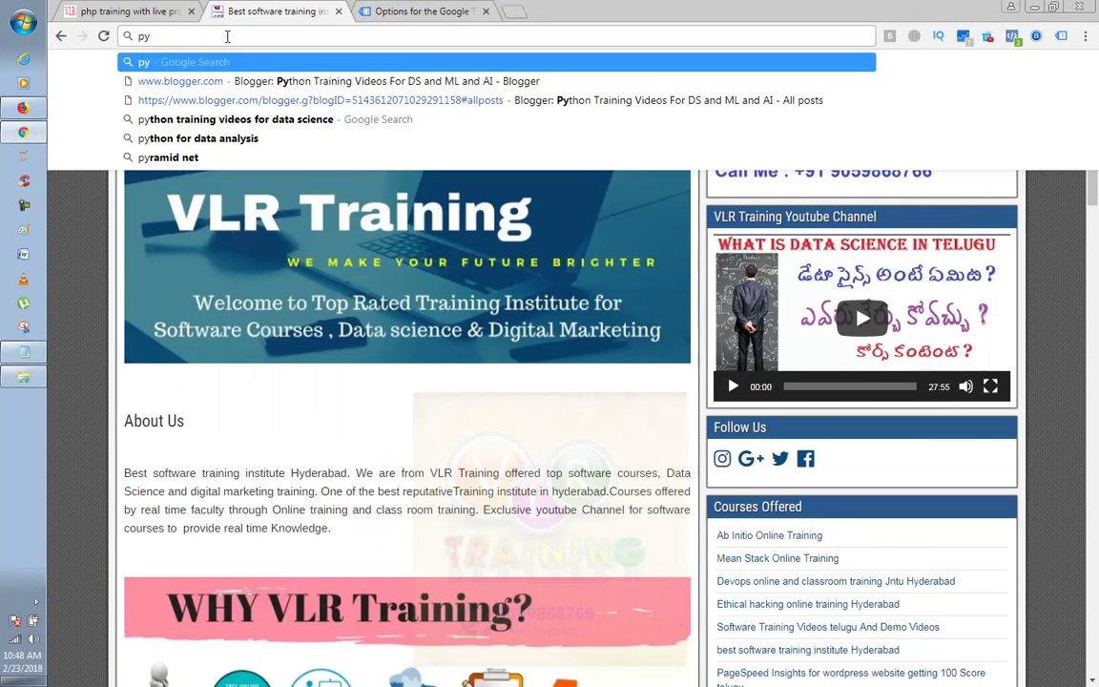
left_click(211, 81)
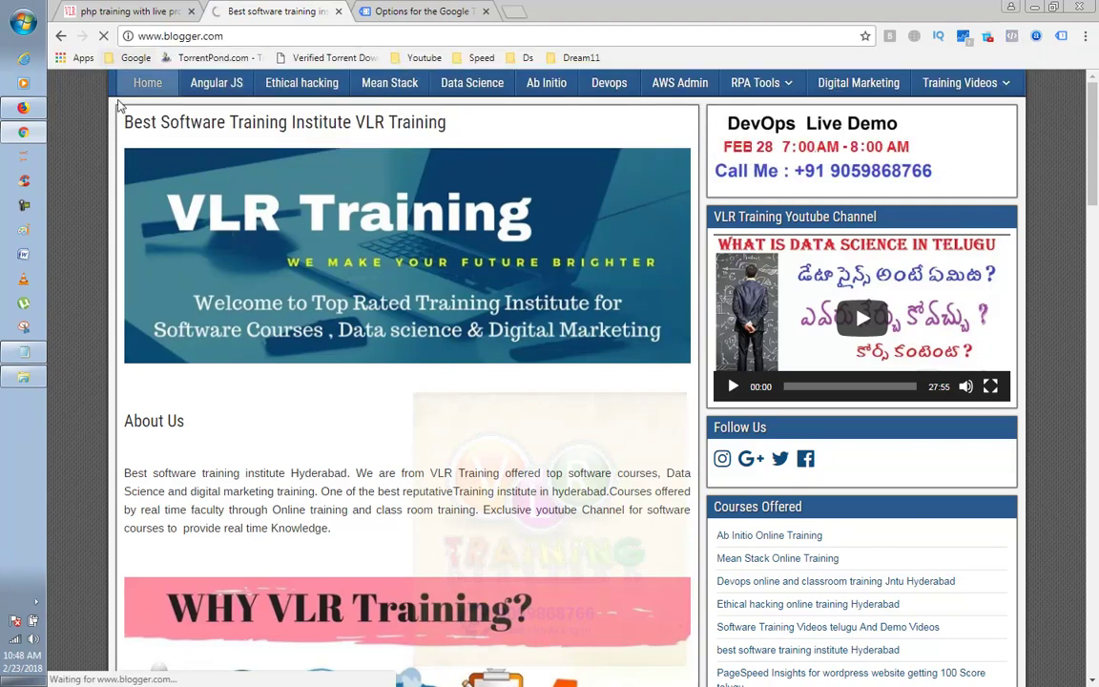
- Switch to Firefox, copy the Global Site Tag (gtag.js) code from Google Analytics, and return to Chrome
left_click(24, 108)
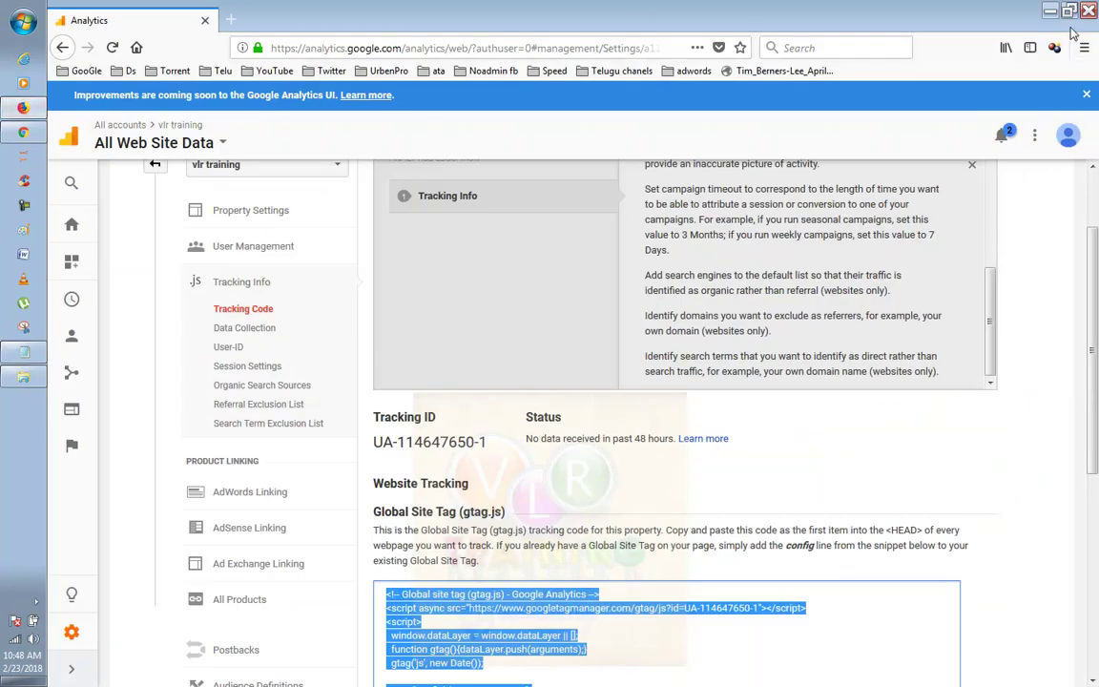
scroll(524, 312, "down", 5)
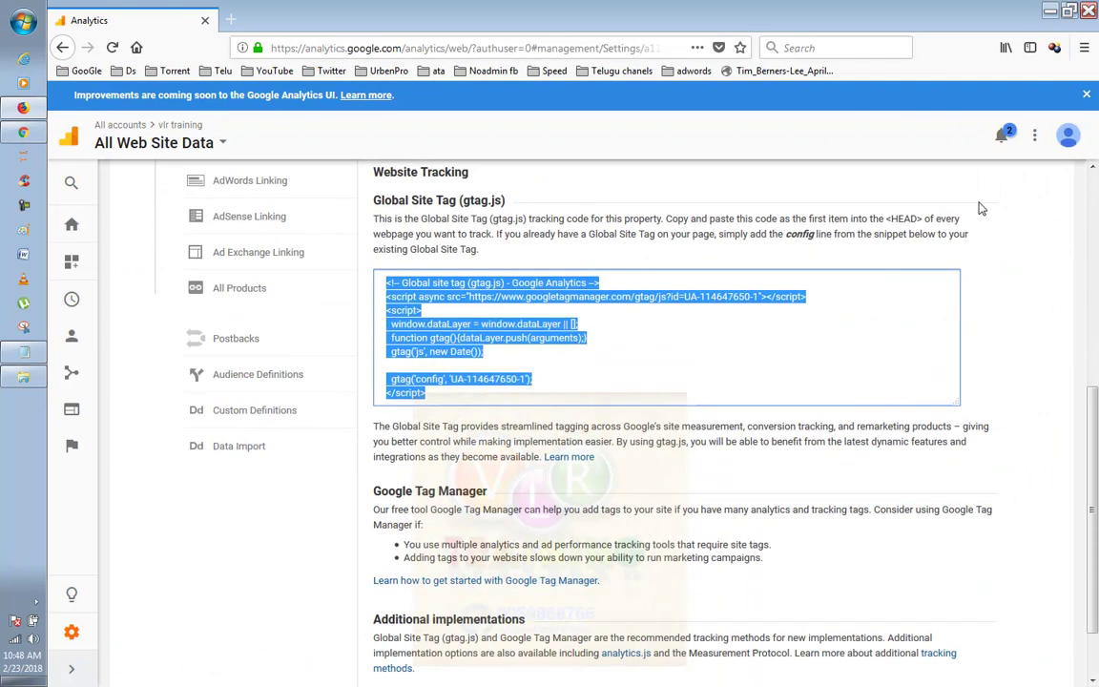
right_click(448, 275)
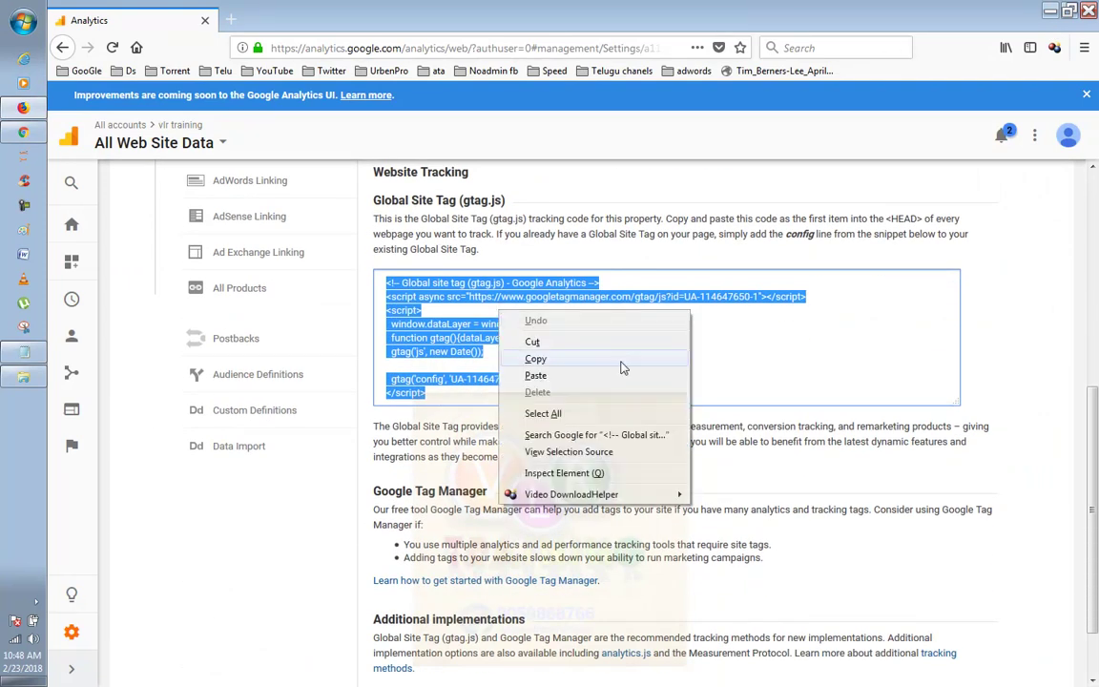
left_click(603, 359)
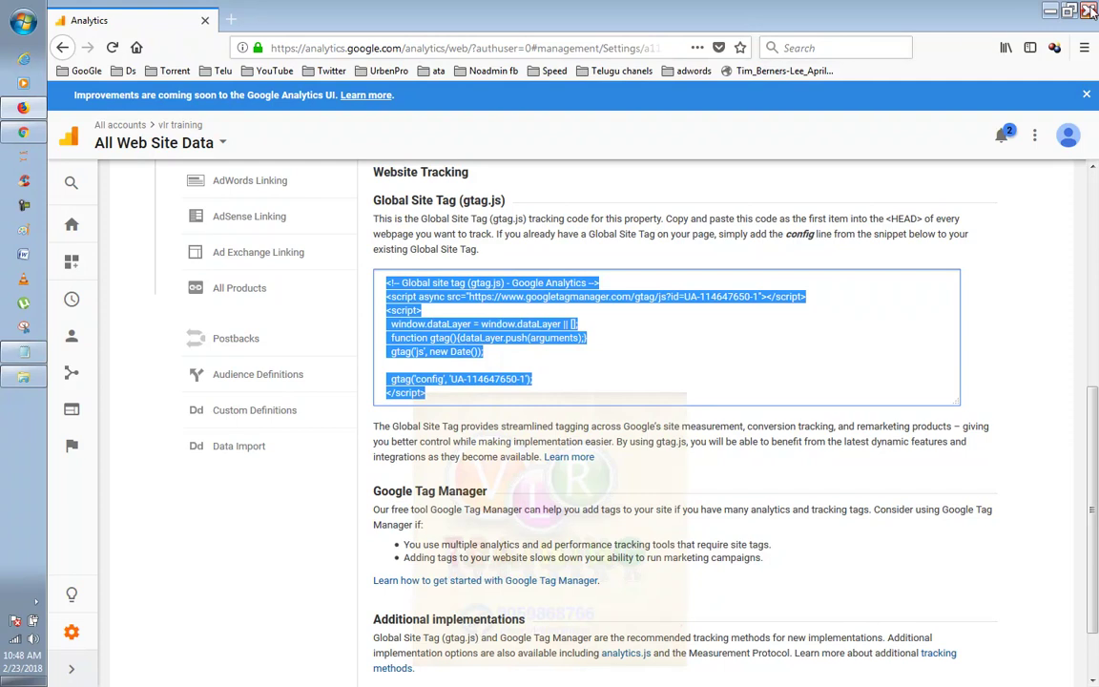
key("alt+Tab")
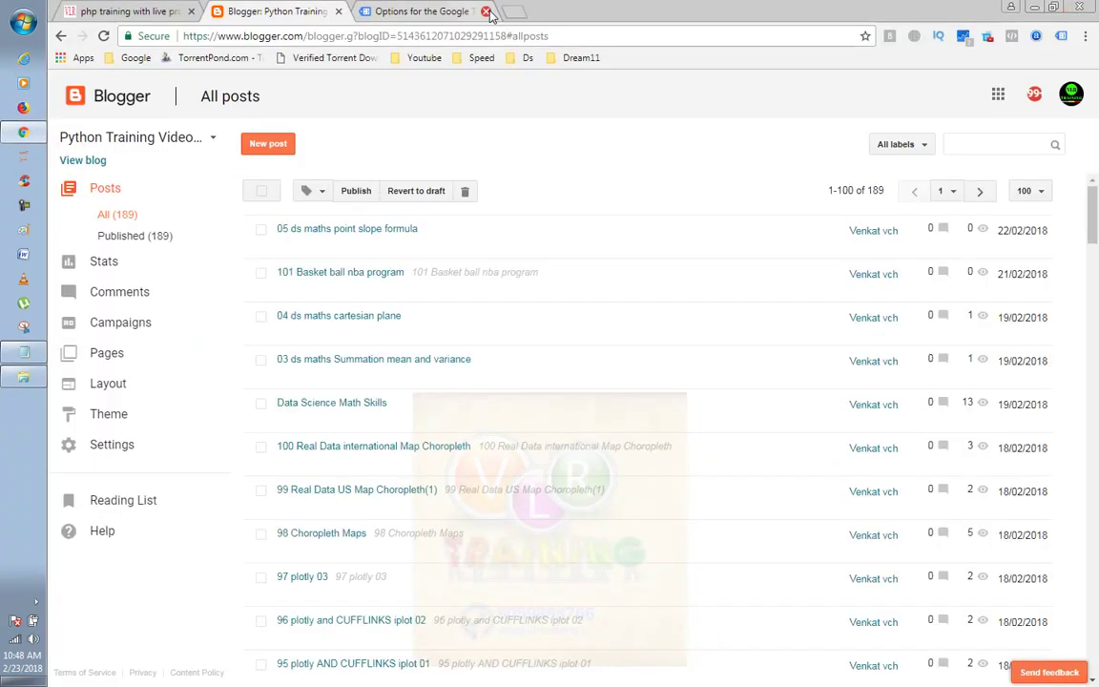
- Open the live Python Training Videos blog in a new browser tab and display it
right_click(76, 162)
left_click(136, 171)
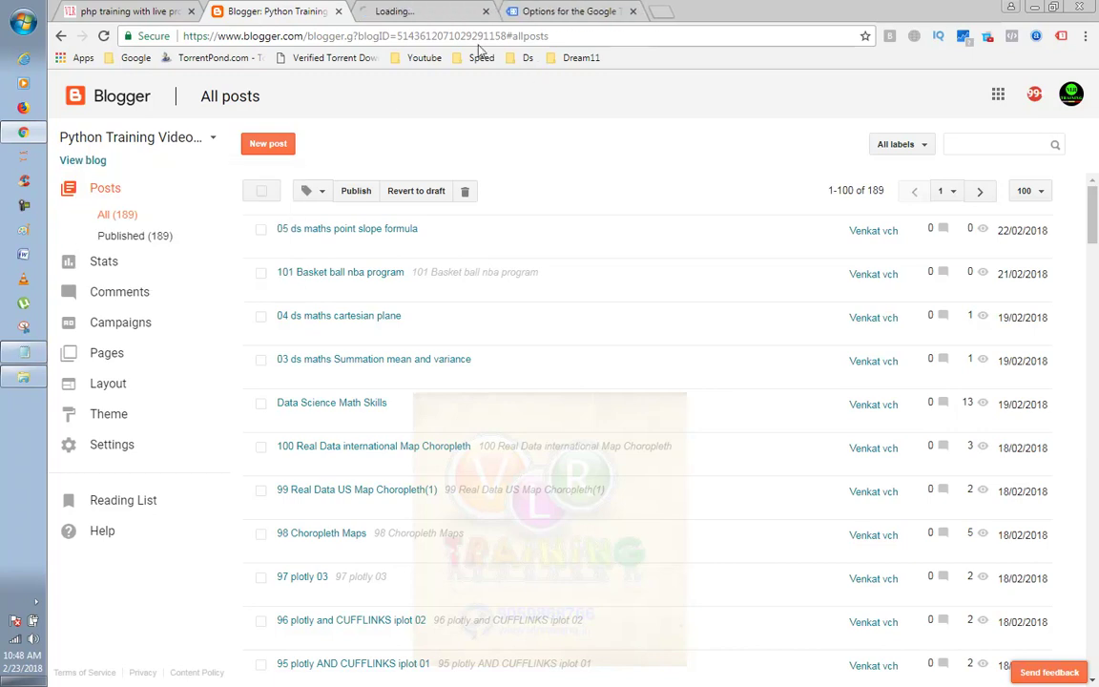
left_click(389, 11)
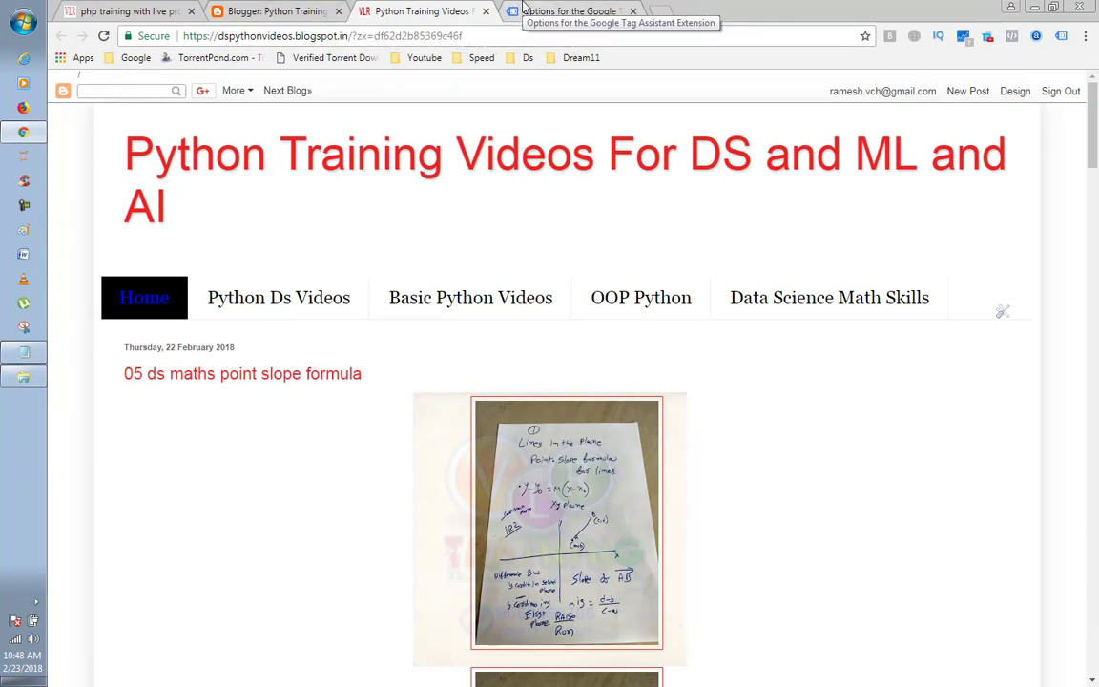
- Replace the Tag Assistant options page with Google, search for "analytics" and open Google Analytics
left_click(563, 11)
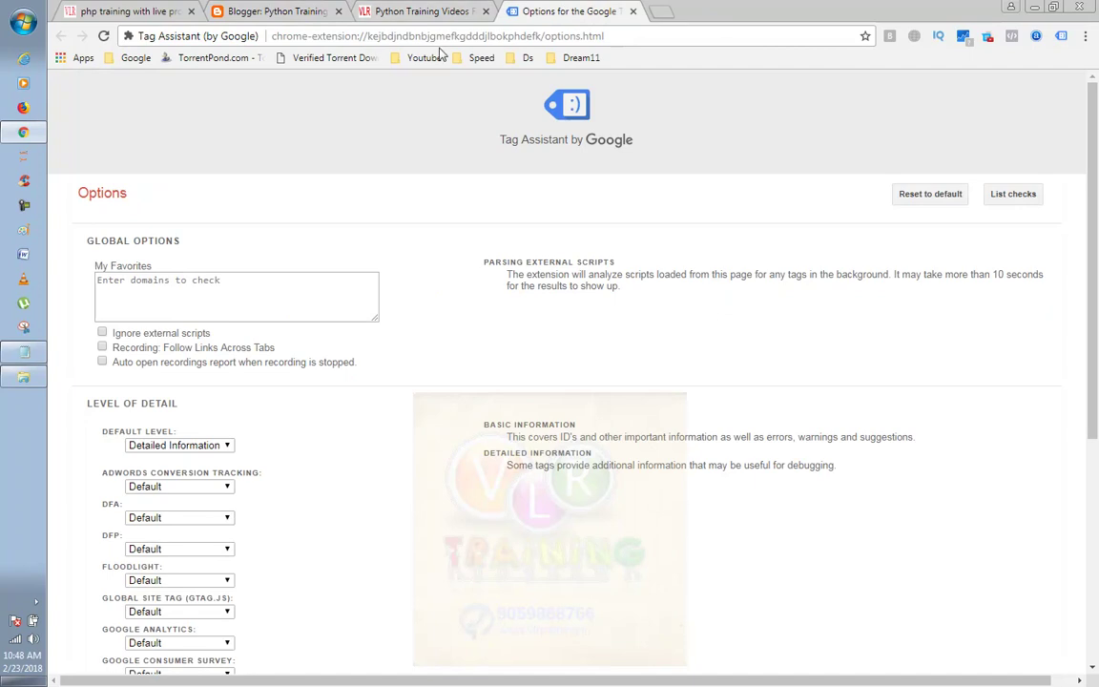
left_click(116, 60)
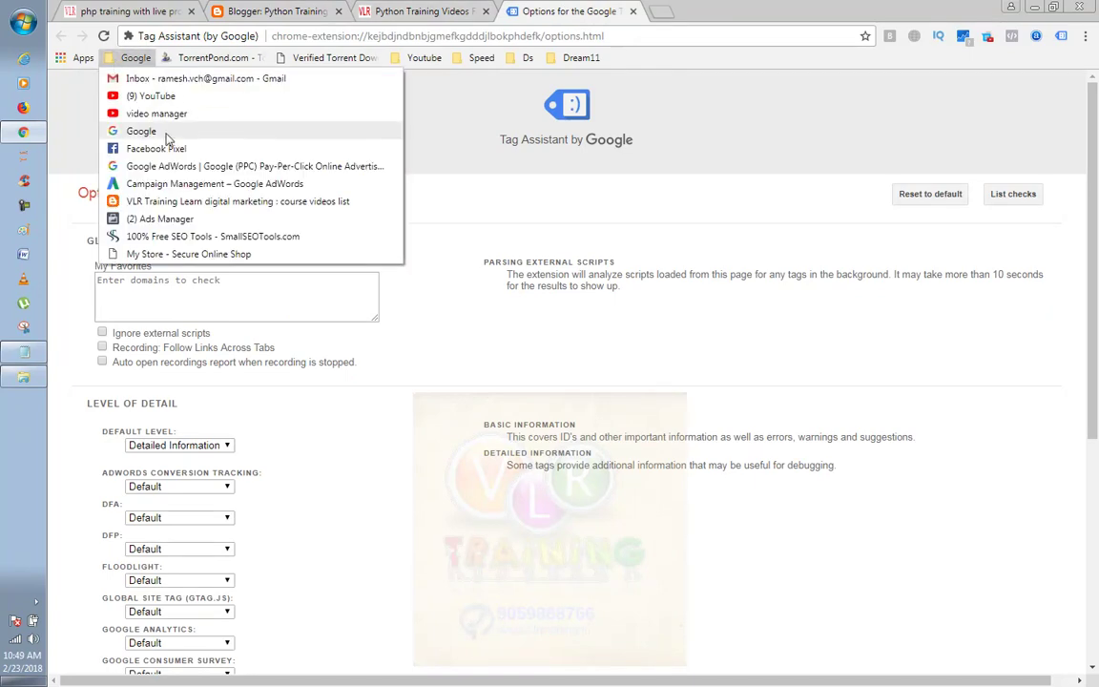
left_click(231, 135)
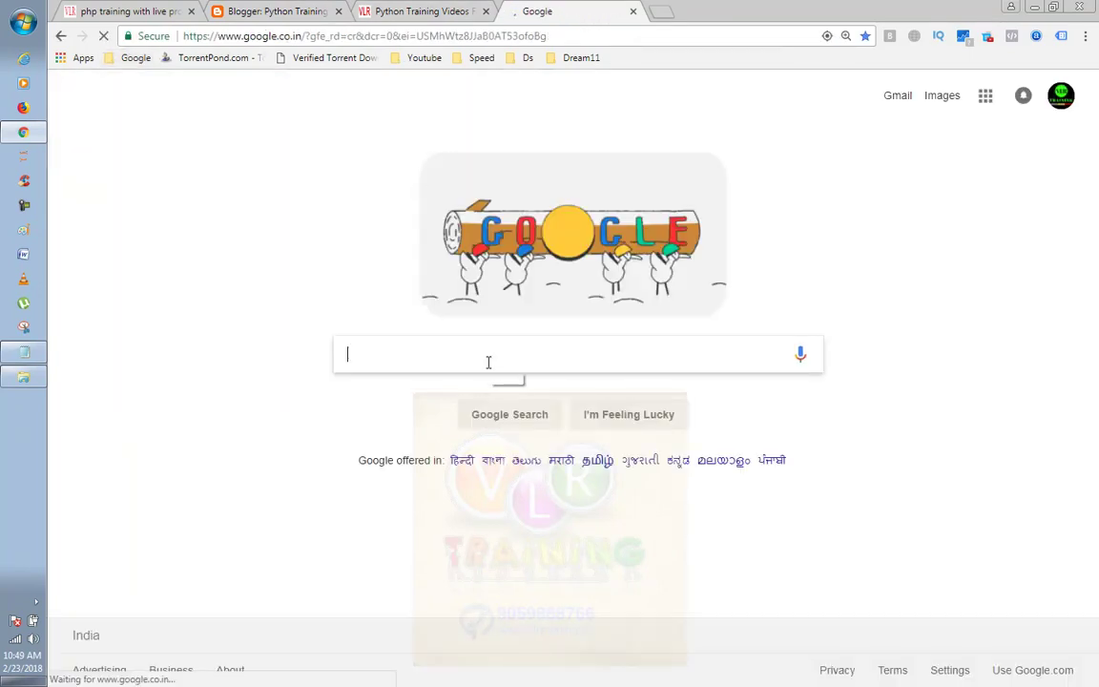
type("analyt")
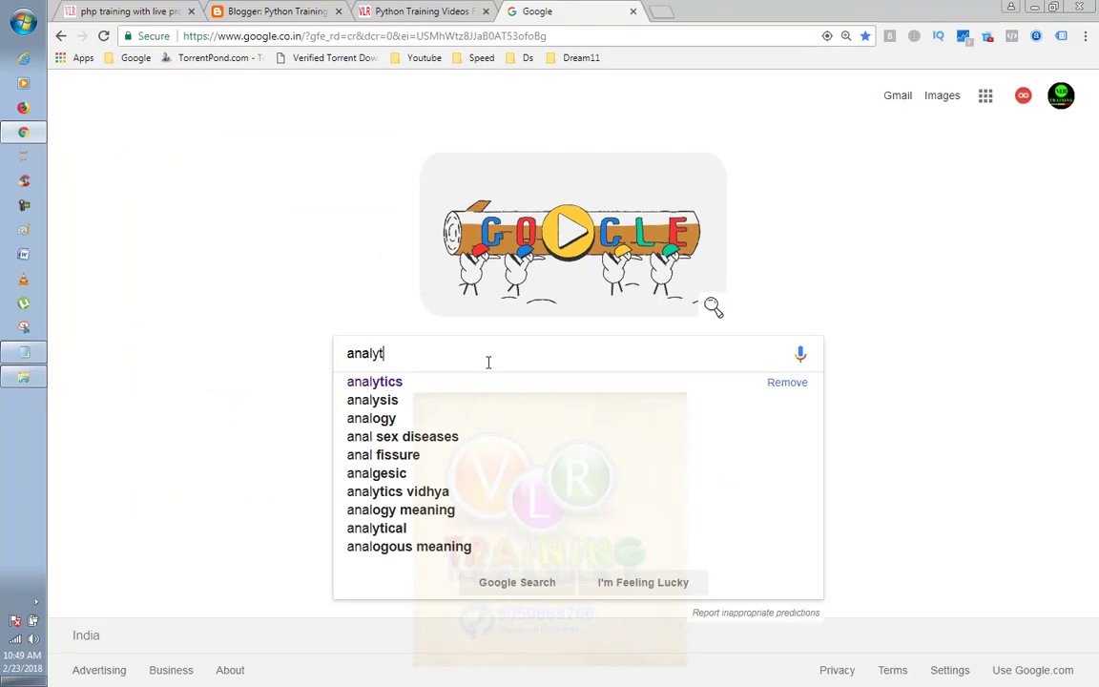
type("ics")
key("Return")
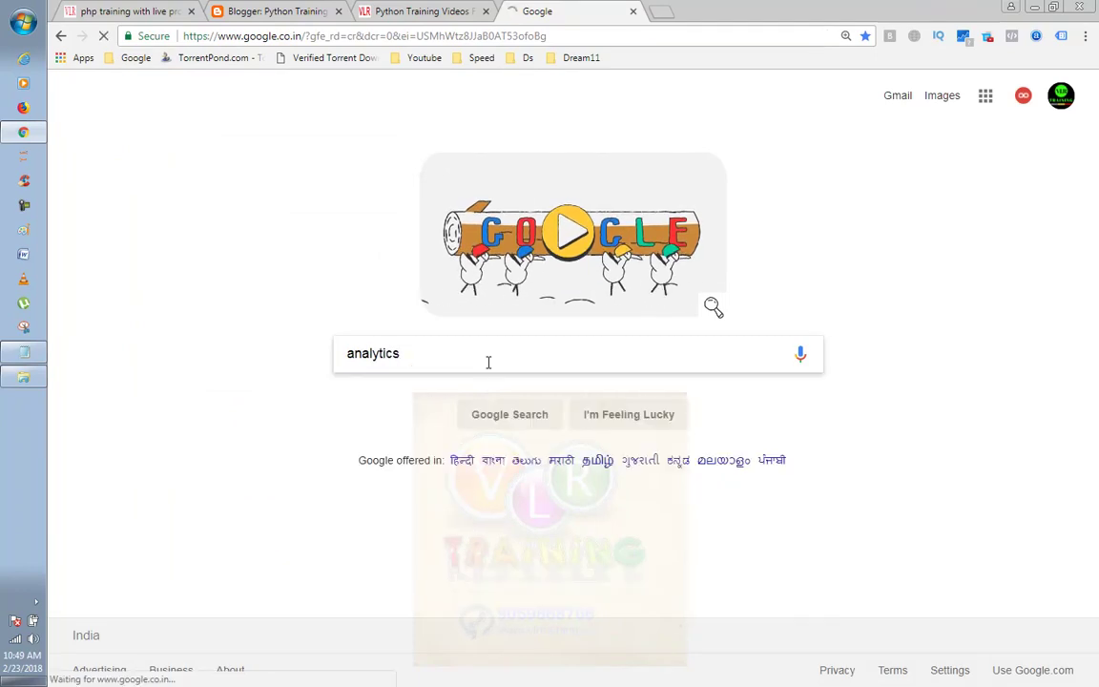
left_click(243, 225)
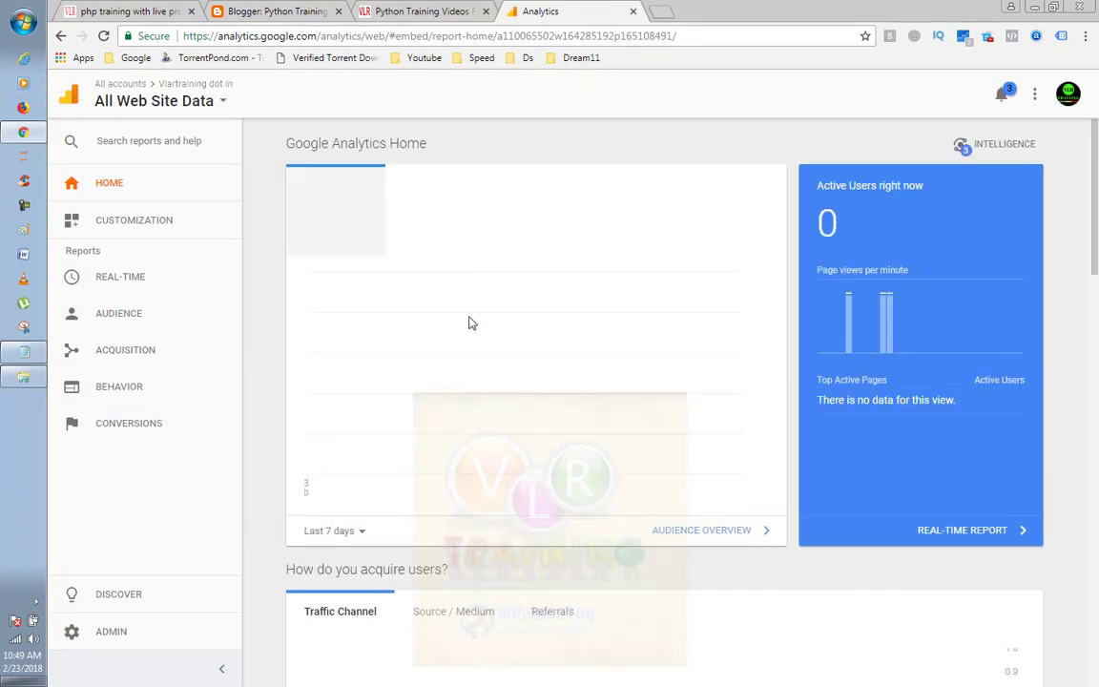
- Open the Analytics administration page and look through the existing accounts in both account lists
scroll(386, 574, "down", 1)
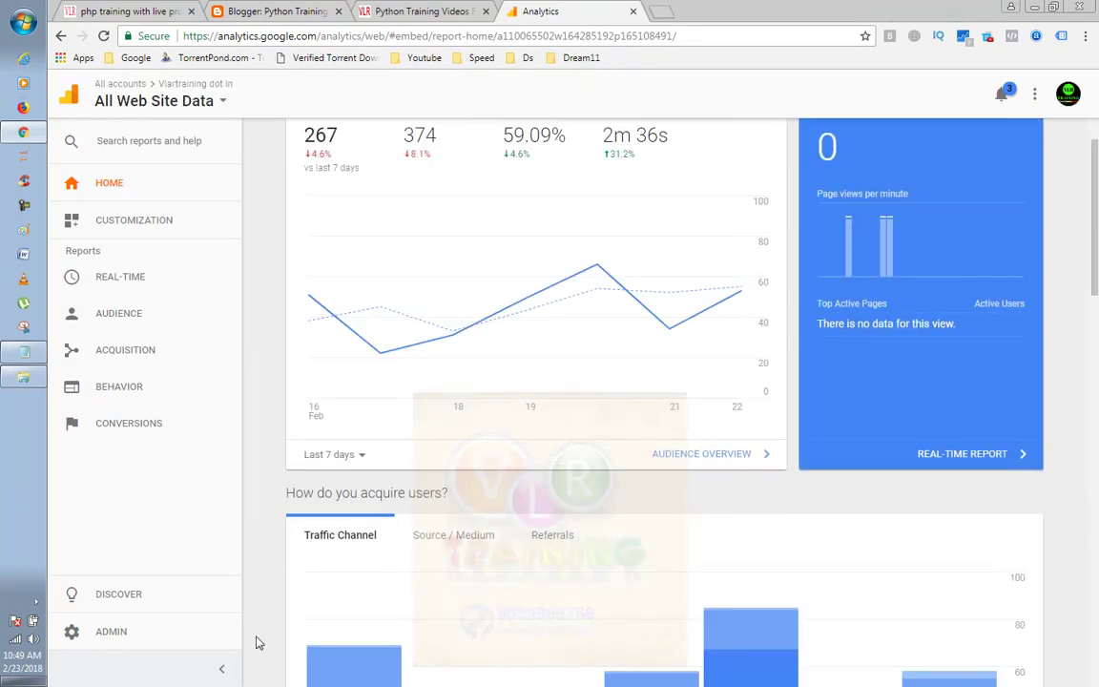
left_click(95, 632)
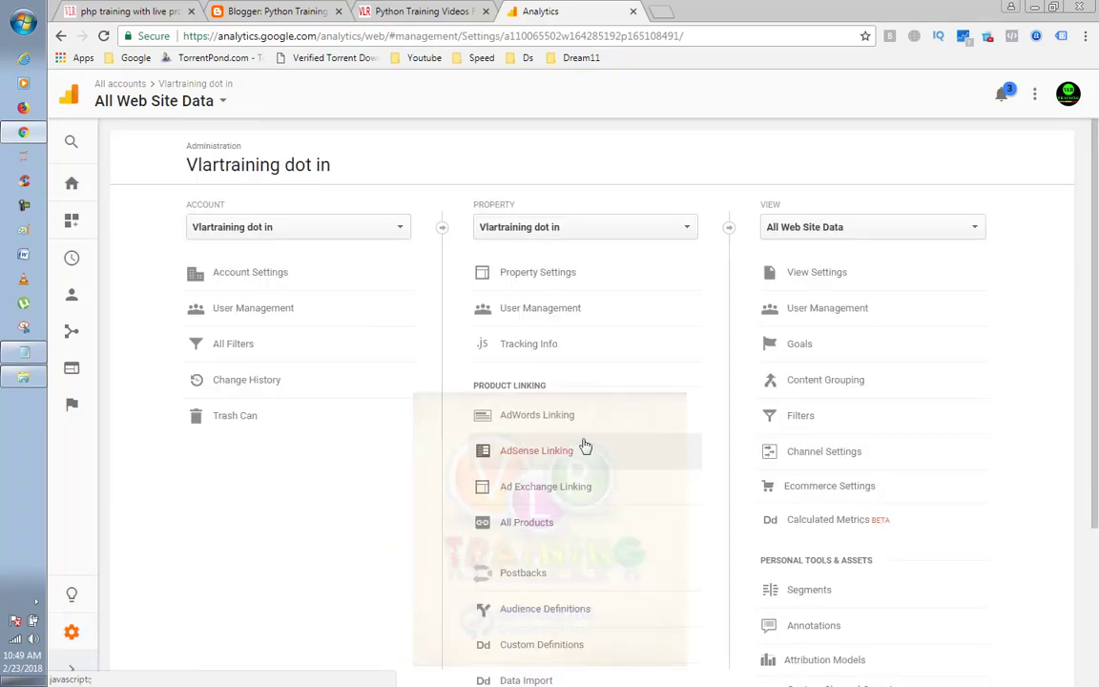
left_click(380, 233)
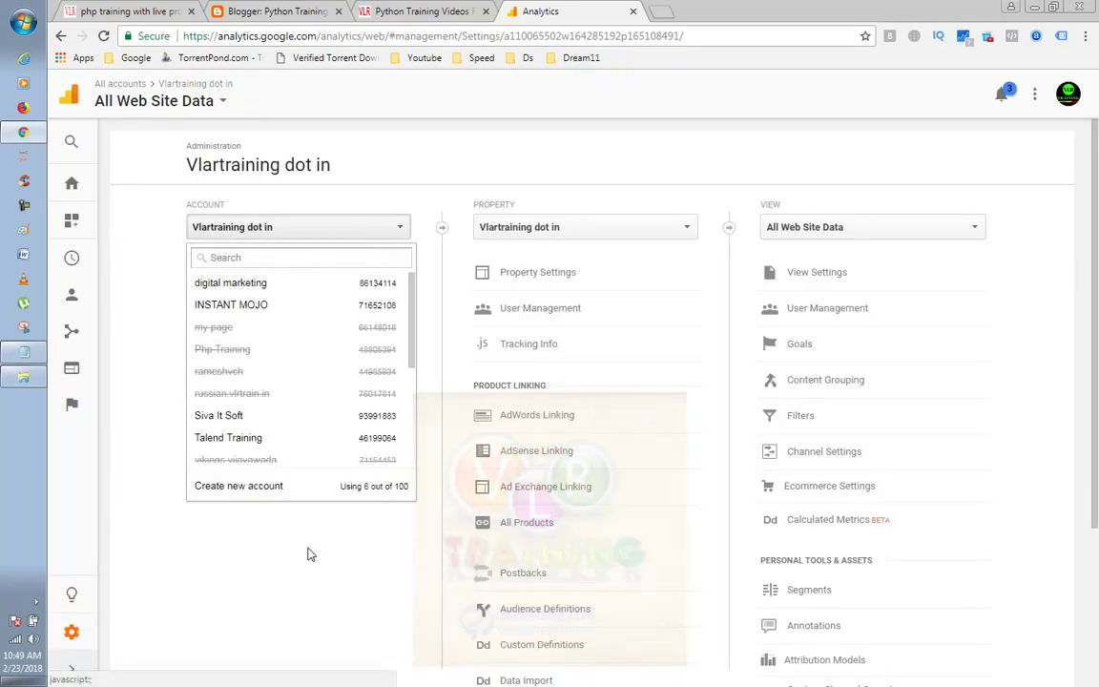
left_click(76, 105)
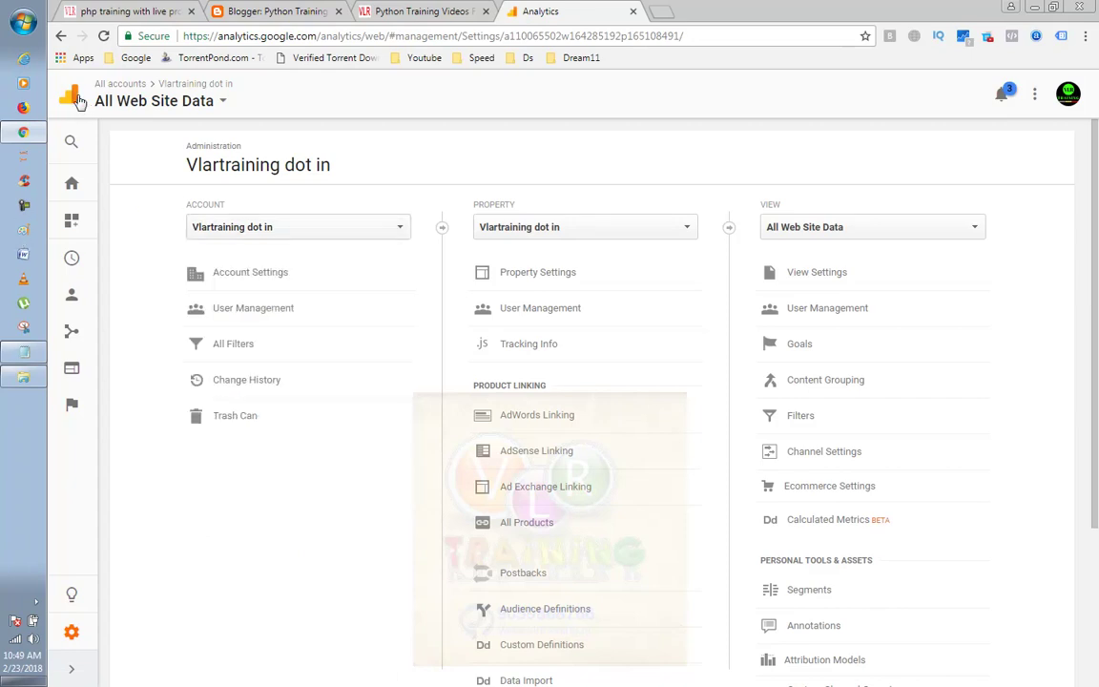
left_click(209, 103)
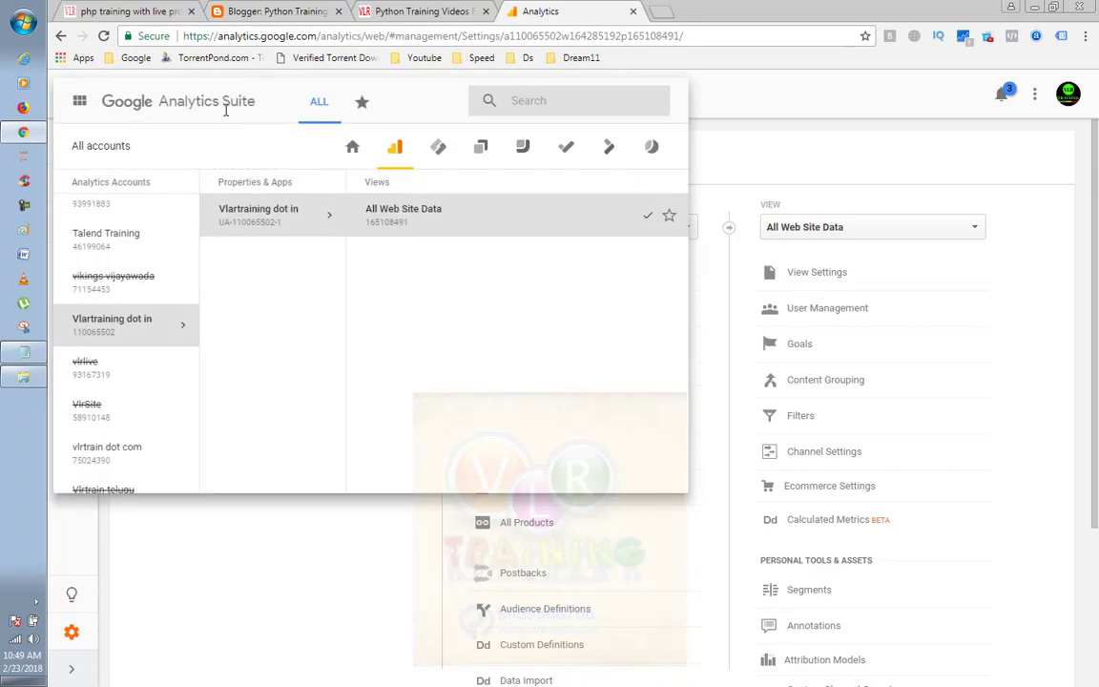
scroll(153, 246, "down", 3)
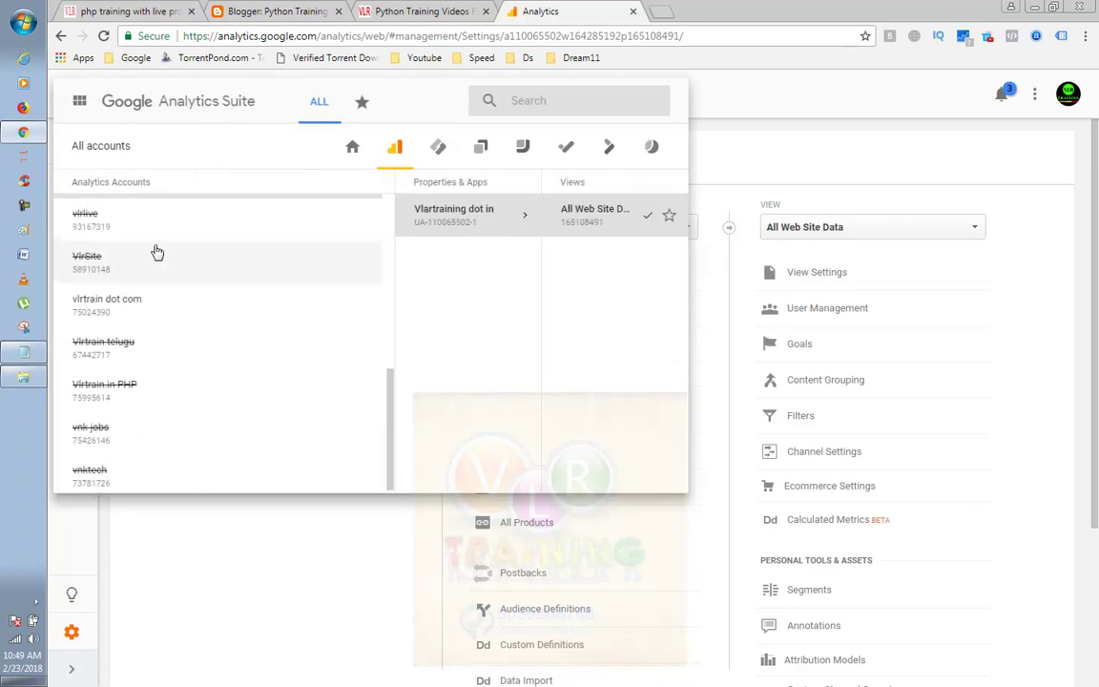
left_click(257, 582)
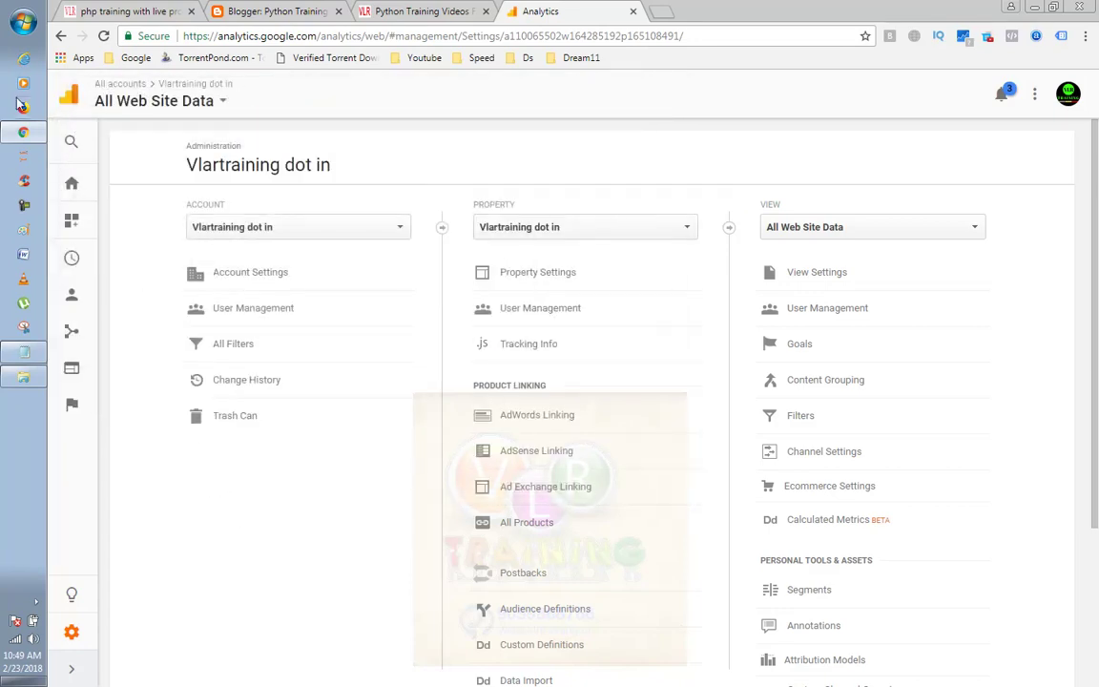
- Start a new Analytics account named "python ds" and enter "python ds videos" as the website name
left_click(71, 634)
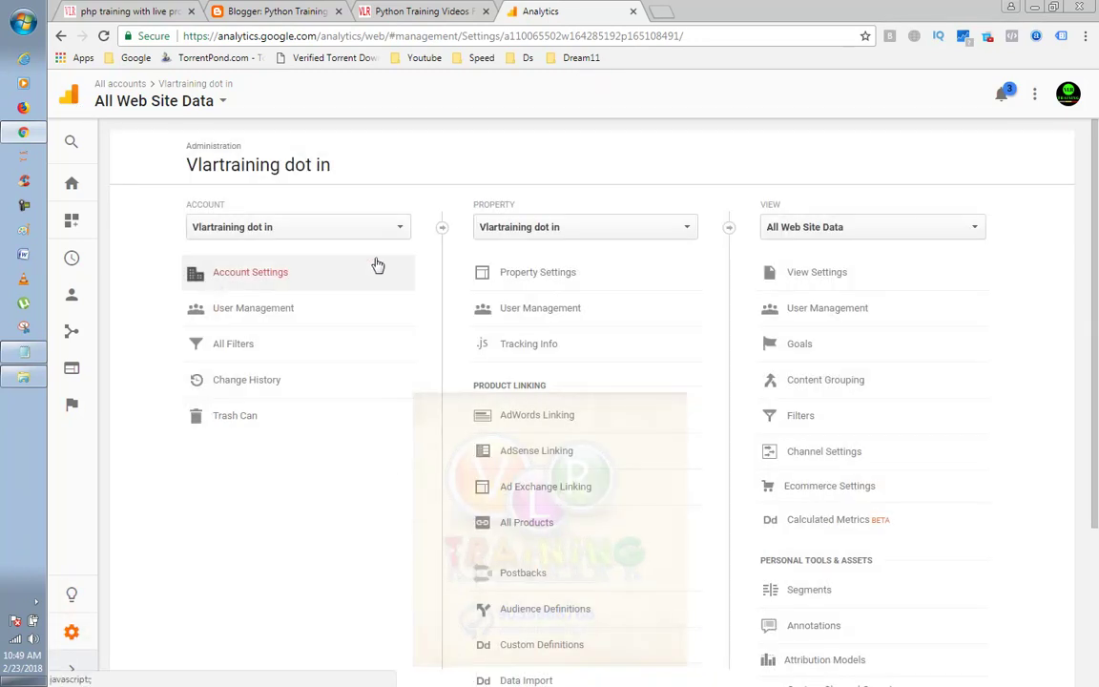
left_click(343, 237)
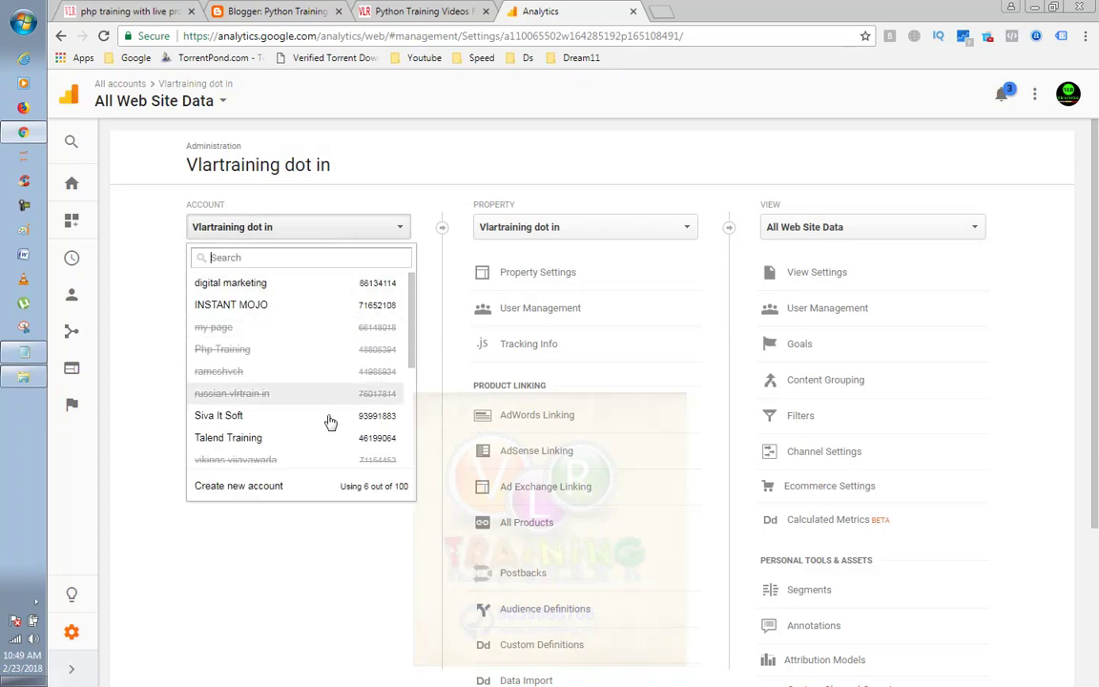
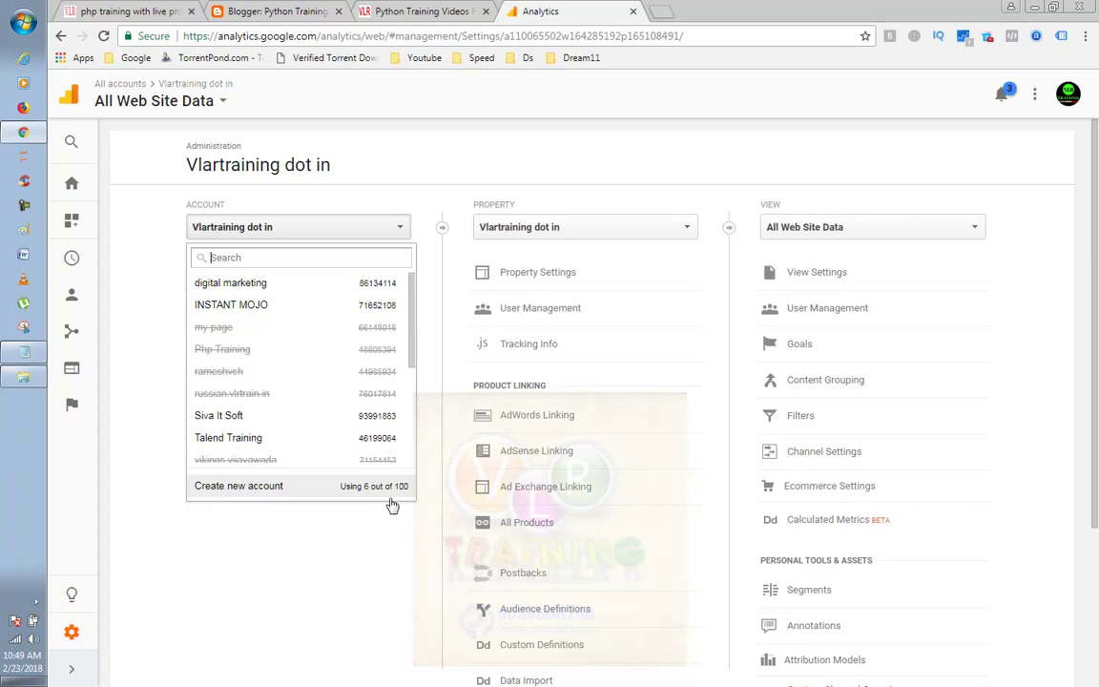
left_click(282, 490)
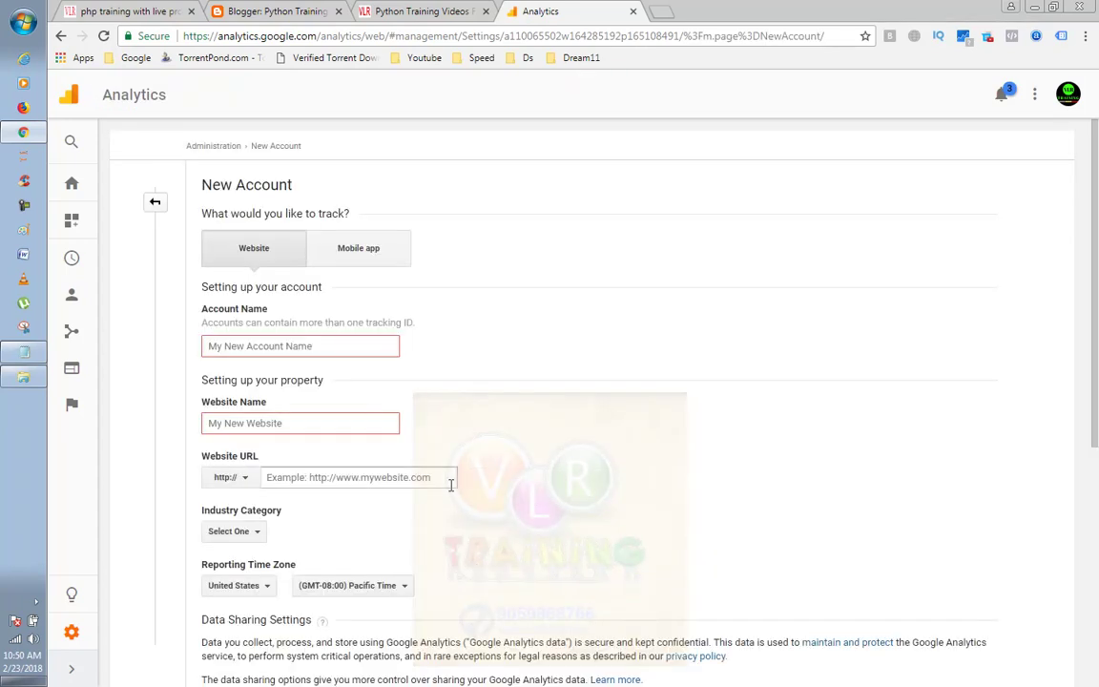
left_click(283, 346)
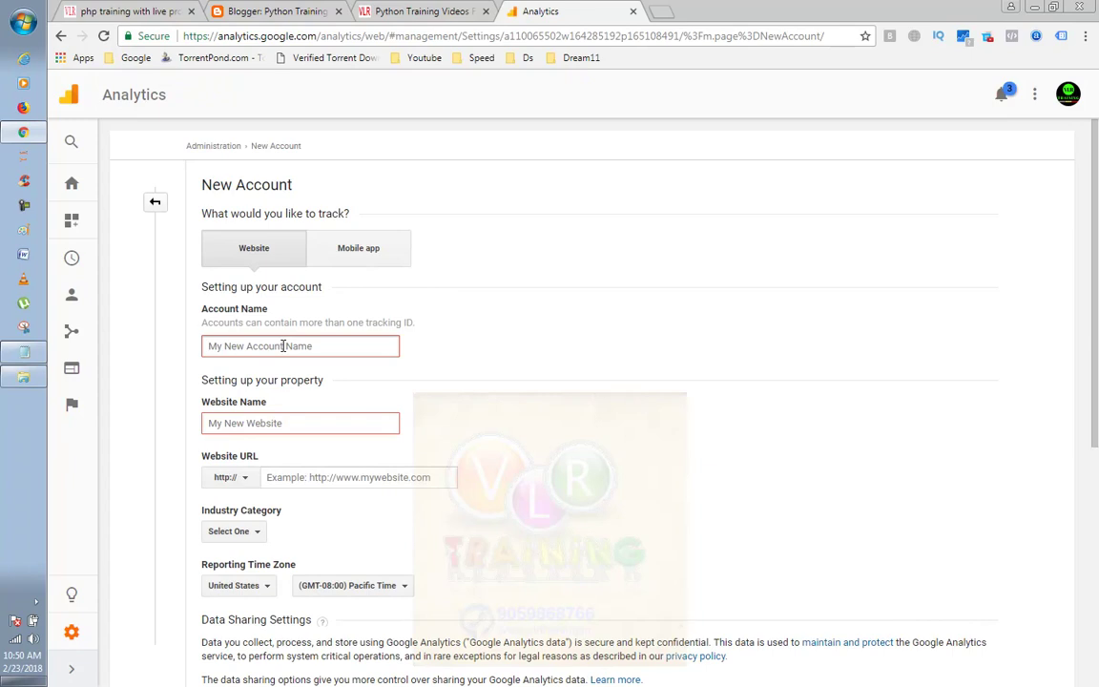
type("python ds")
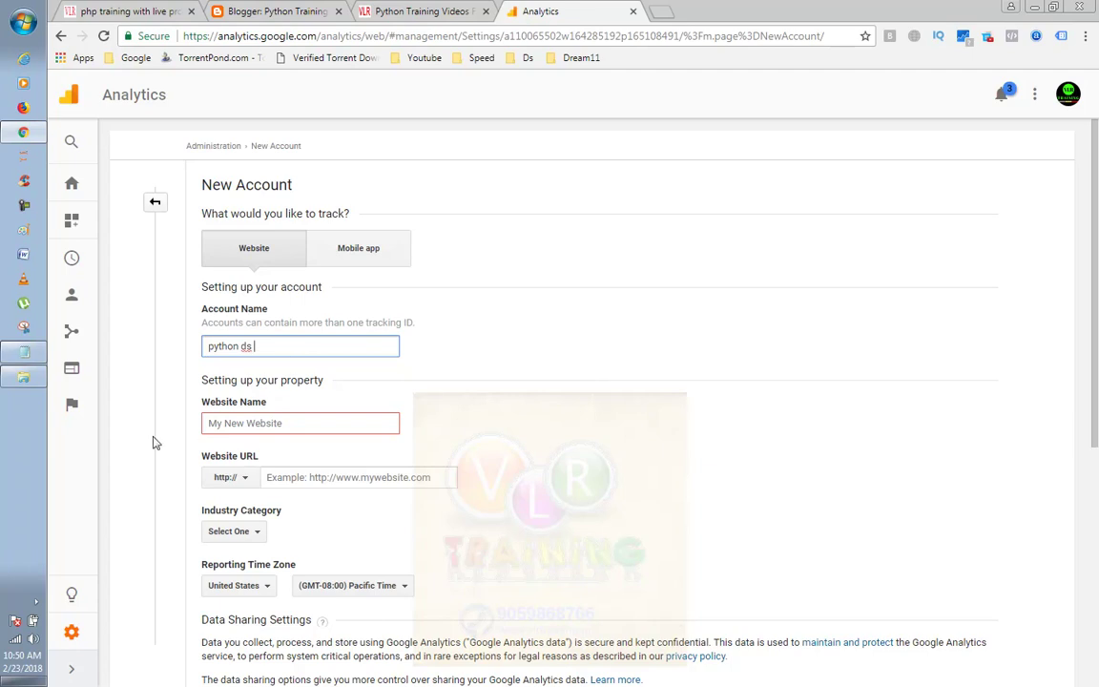
left_click(341, 428)
type("python ds videos")
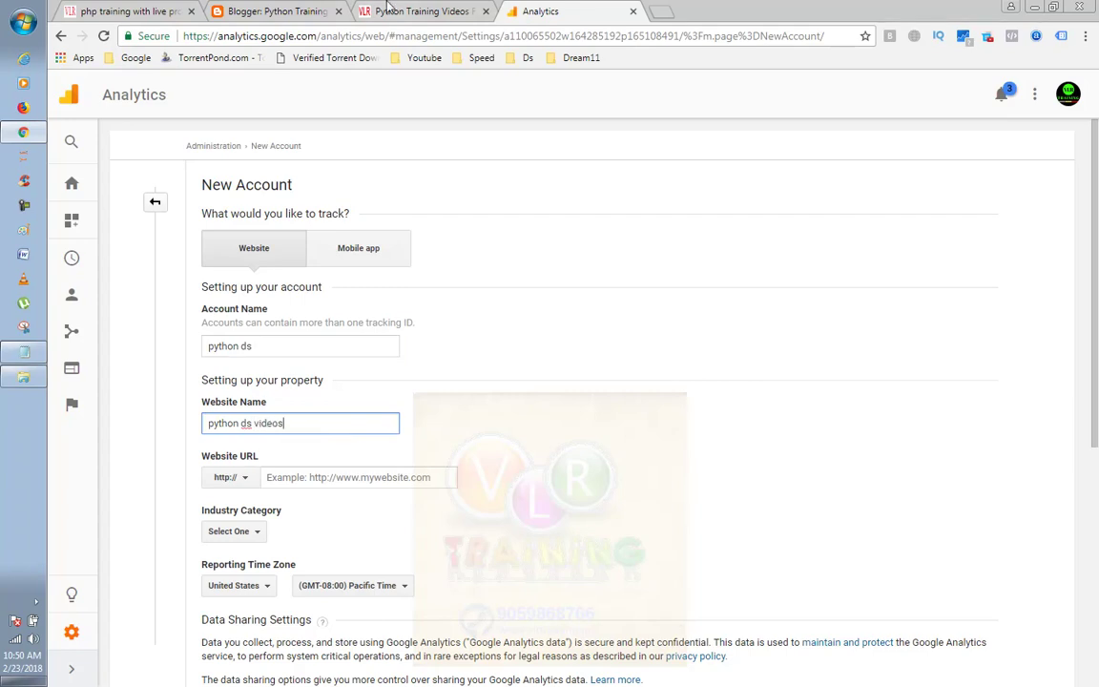
- Copy the blog's base address from its open page and enter it as the website URL without the protocol: dspythonvideos.blogspot.in
left_click(353, 11)
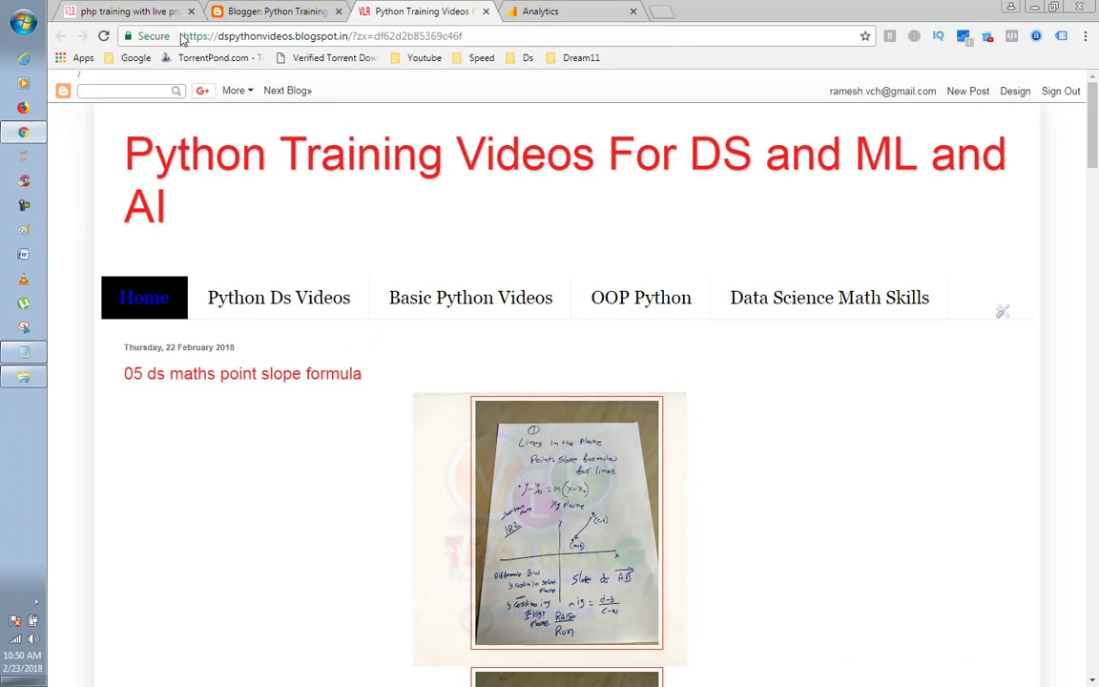
left_click_drag(185, 36, 348, 36)
key("ctrl+c")
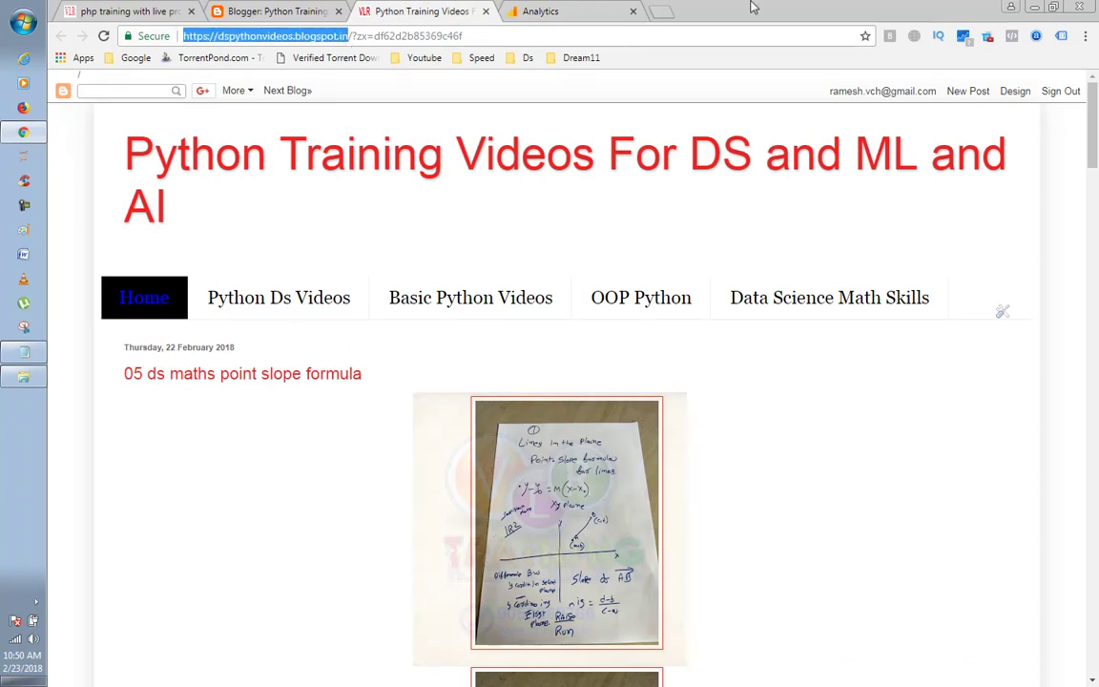
left_click(520, 11)
left_click(327, 480)
key("ctrl+v")
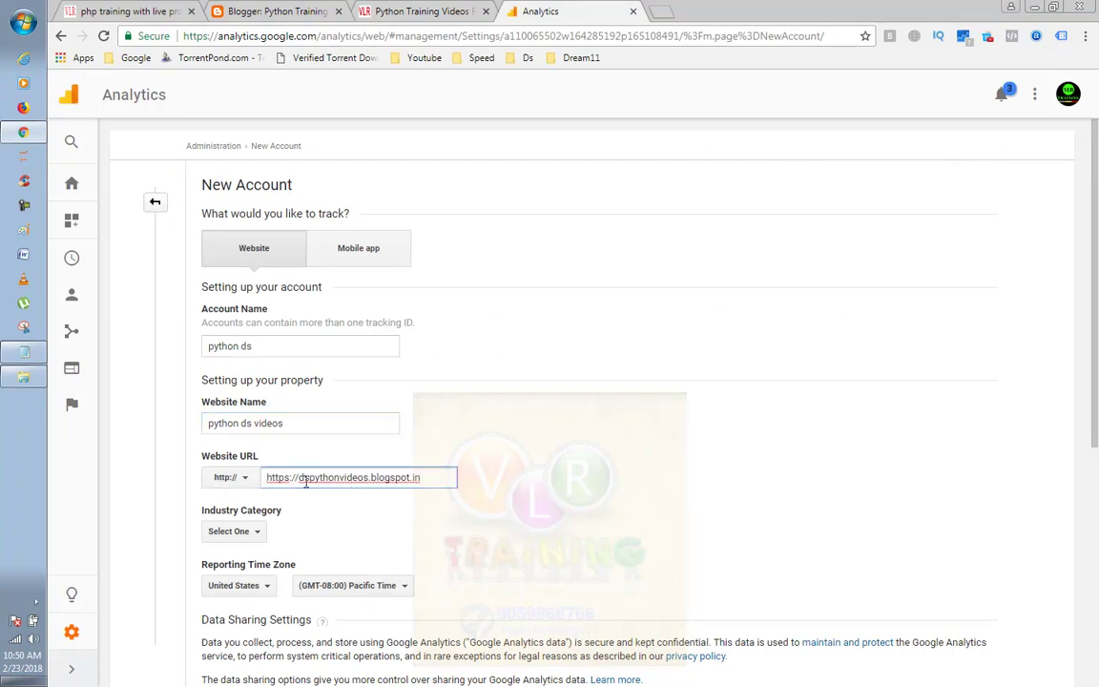
left_click_drag(293, 480, 177, 466)
key("BackSpace")
left_click(407, 478)
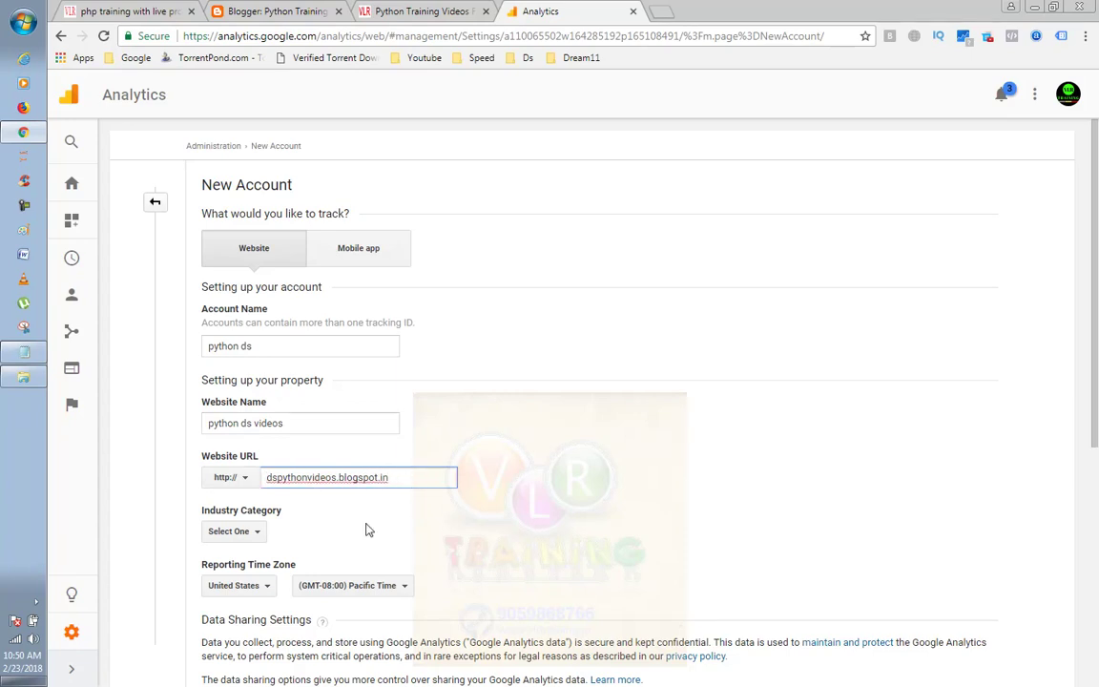
- Set the new account's industry category to Jobs and Education
left_click(255, 536)
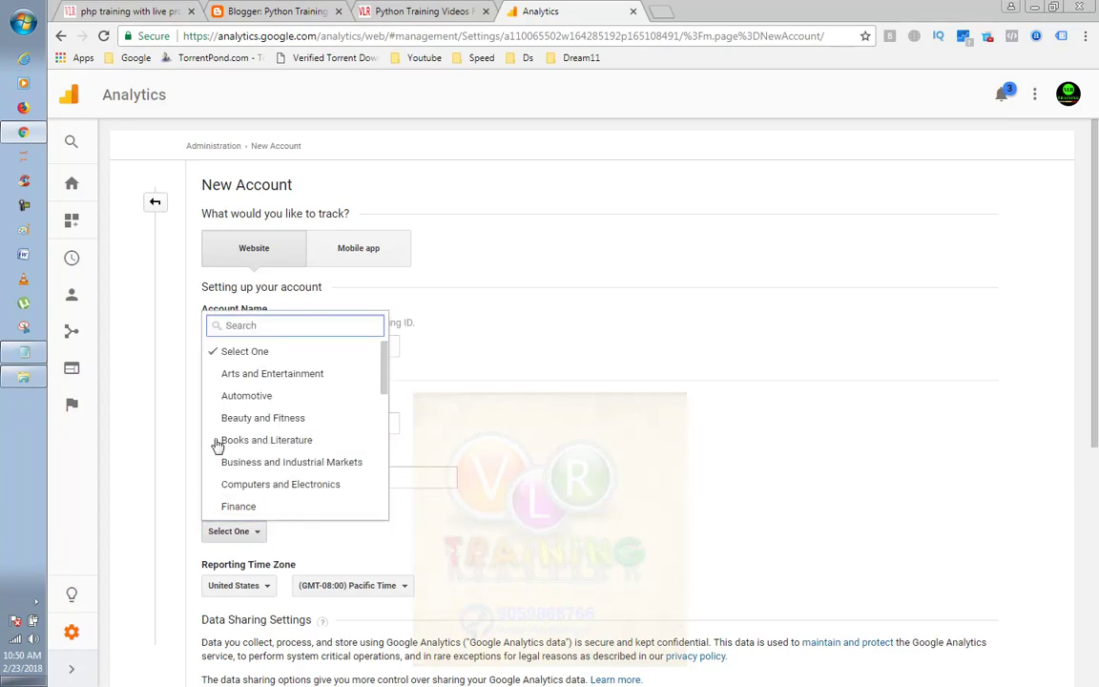
scroll(253, 441, "down", 2)
scroll(286, 463, "down", 3)
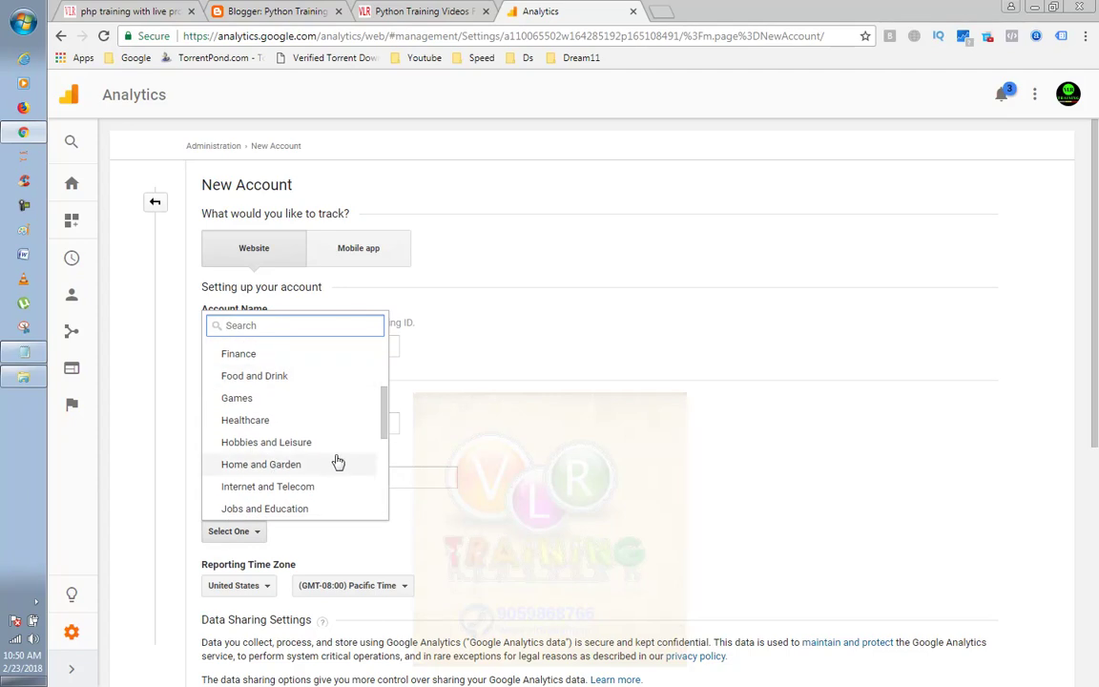
scroll(338, 462, "down", 1)
scroll(338, 461, "up", 3)
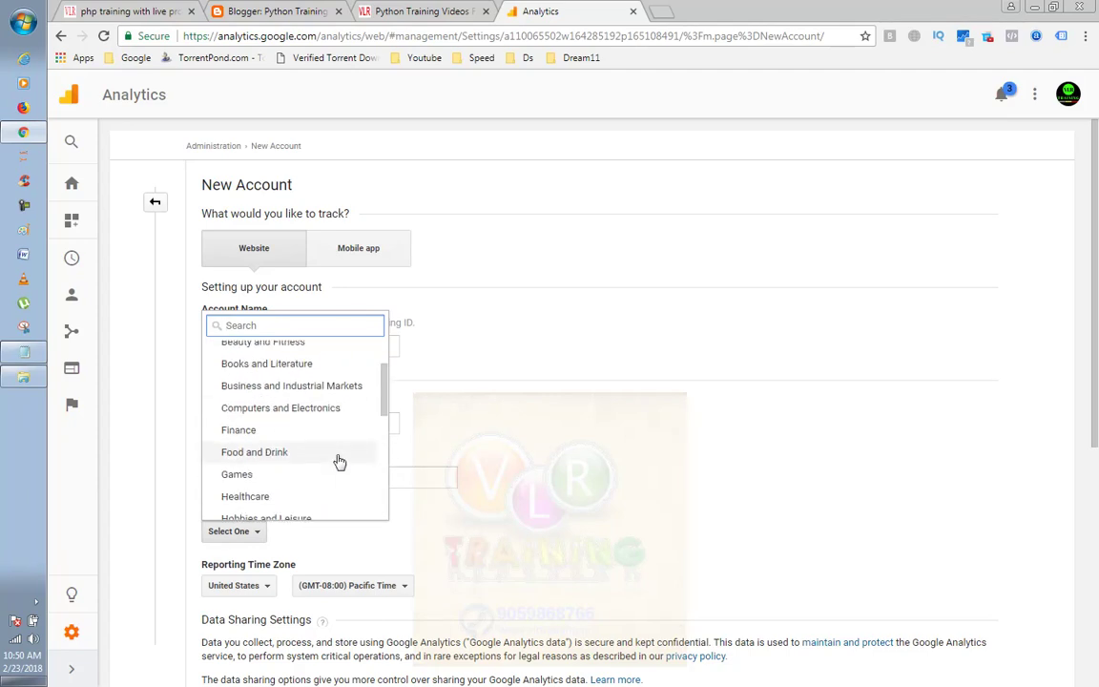
scroll(269, 398, "up", 2)
scroll(274, 398, "down", 2)
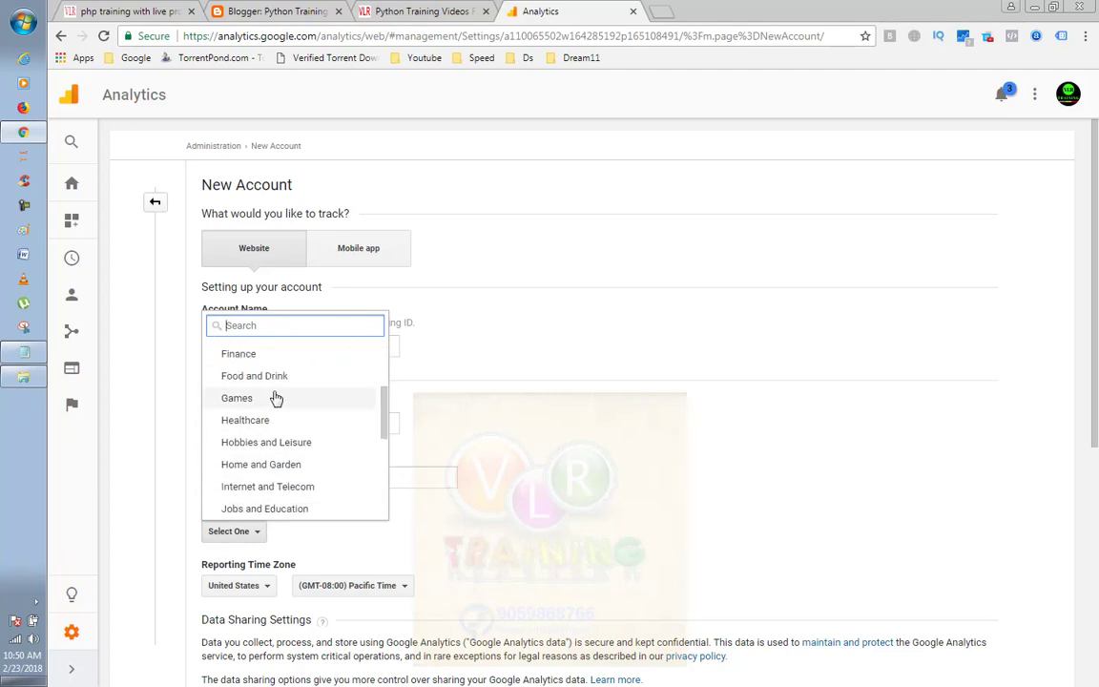
scroll(311, 397, "down", 1)
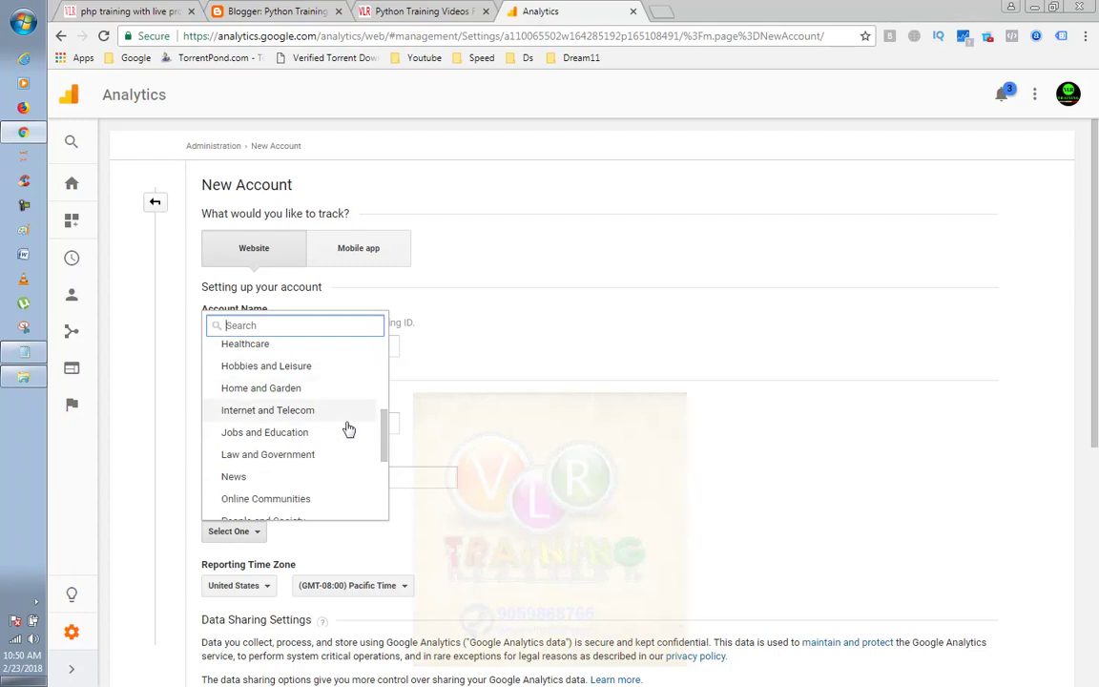
left_click(296, 411)
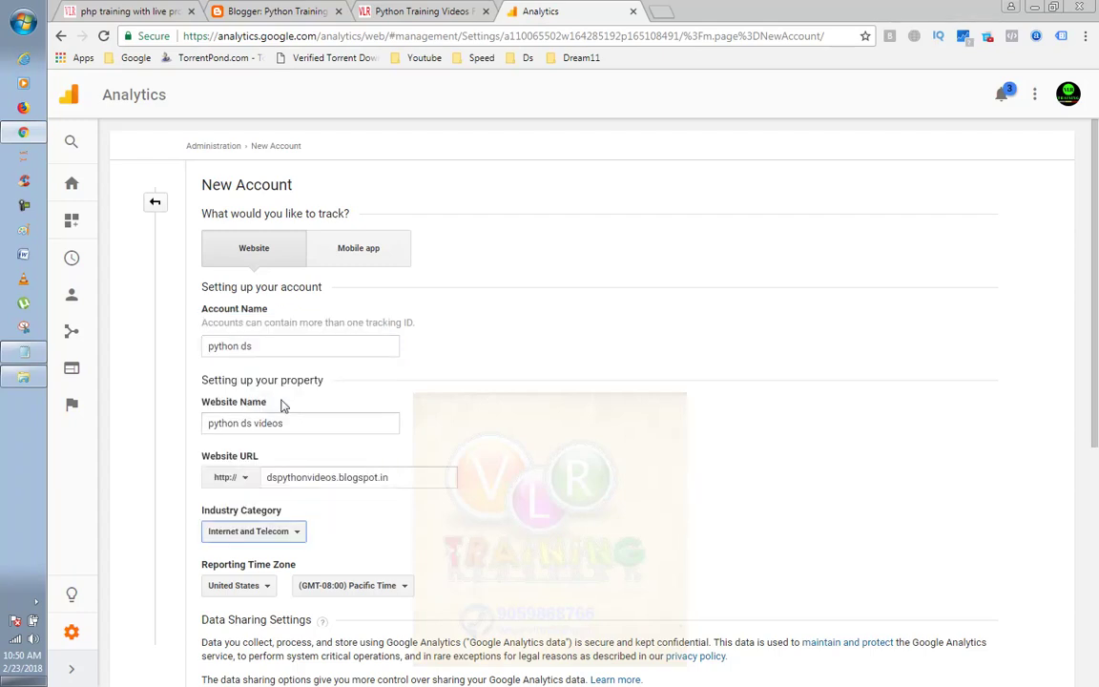
left_click(278, 530)
left_click(255, 434)
- Set the reporting time zone country to India
scroll(276, 429, "down", 2)
left_click(266, 433)
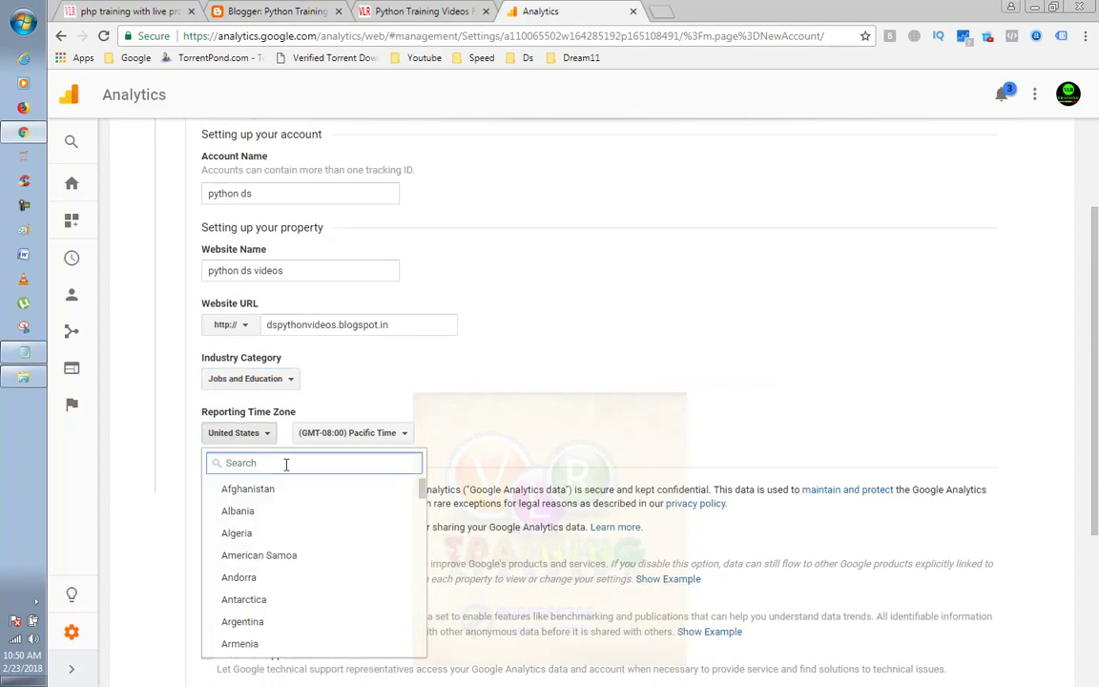
type("india")
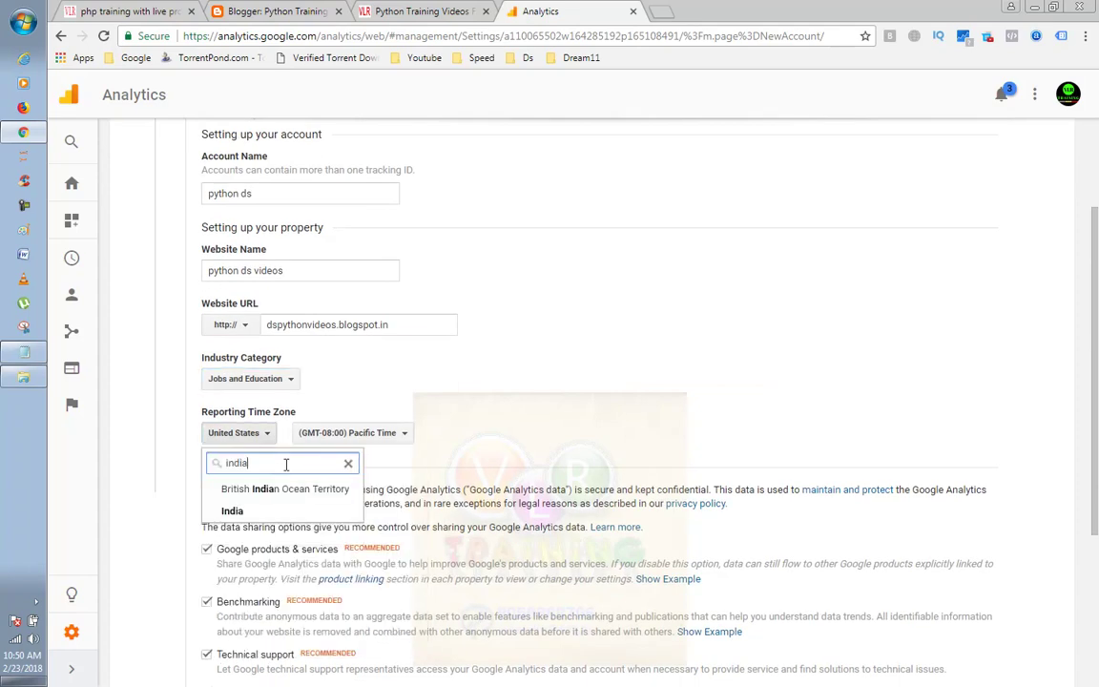
key("Return")
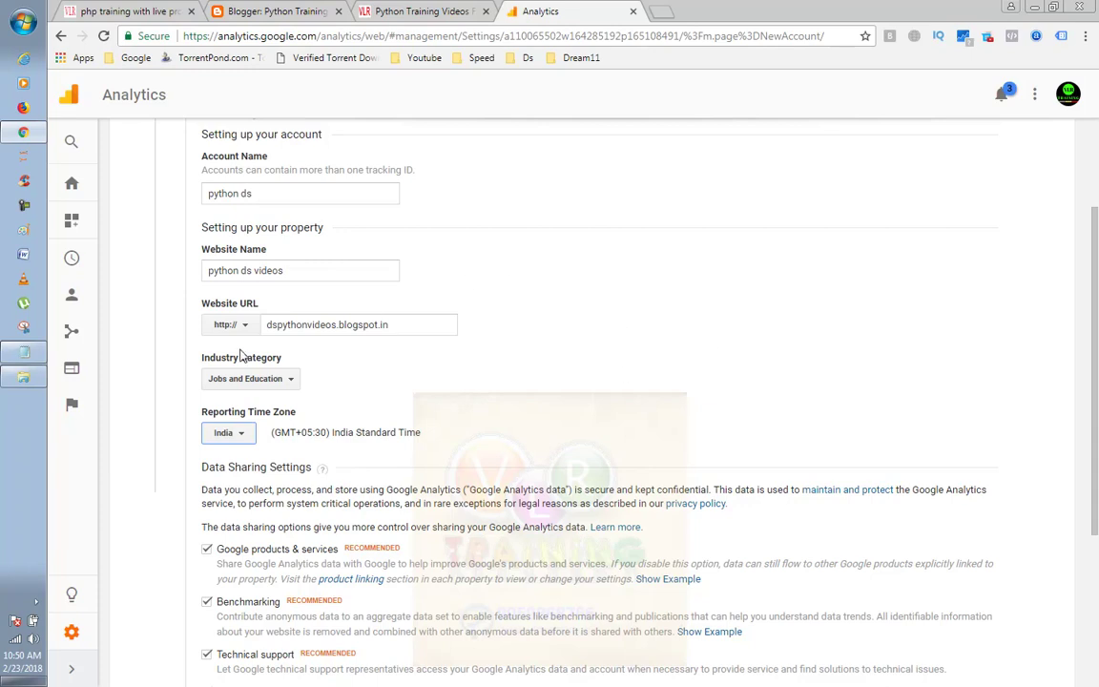
left_click(265, 326)
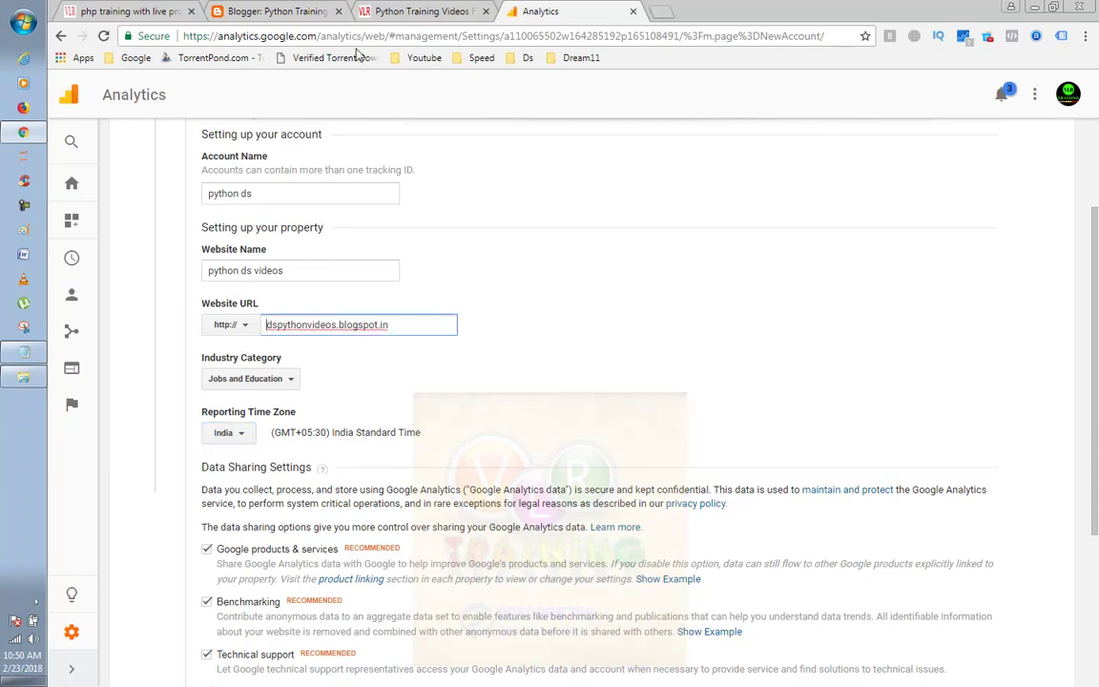
left_click(427, 10)
left_click(509, 295)
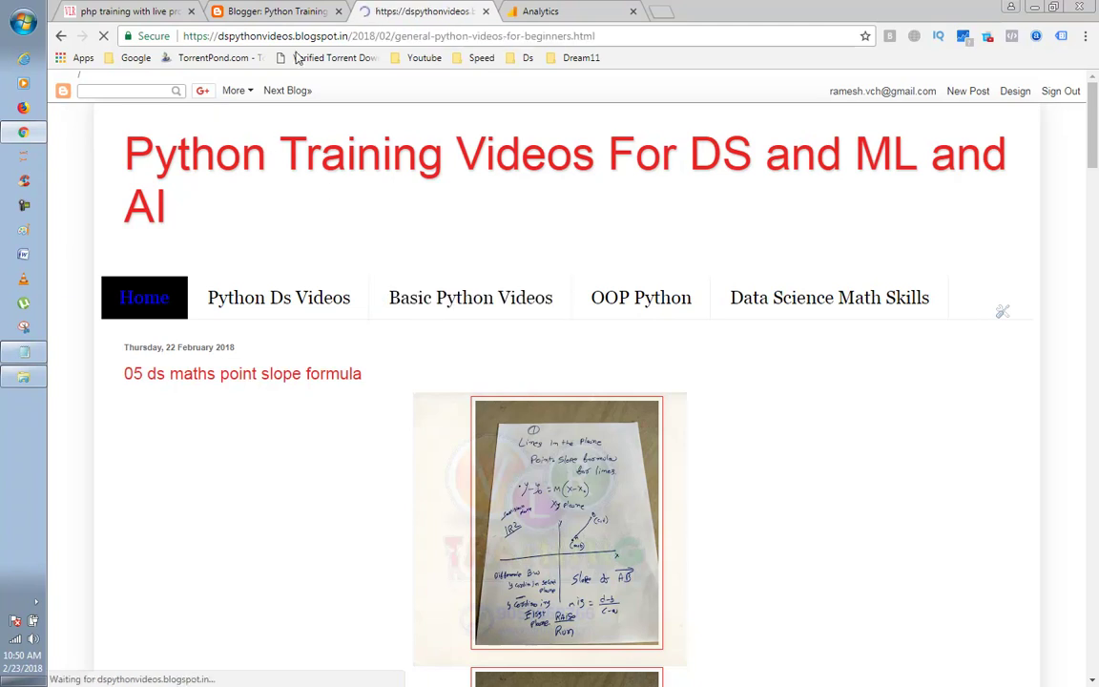
left_click(220, 40)
left_click(221, 38)
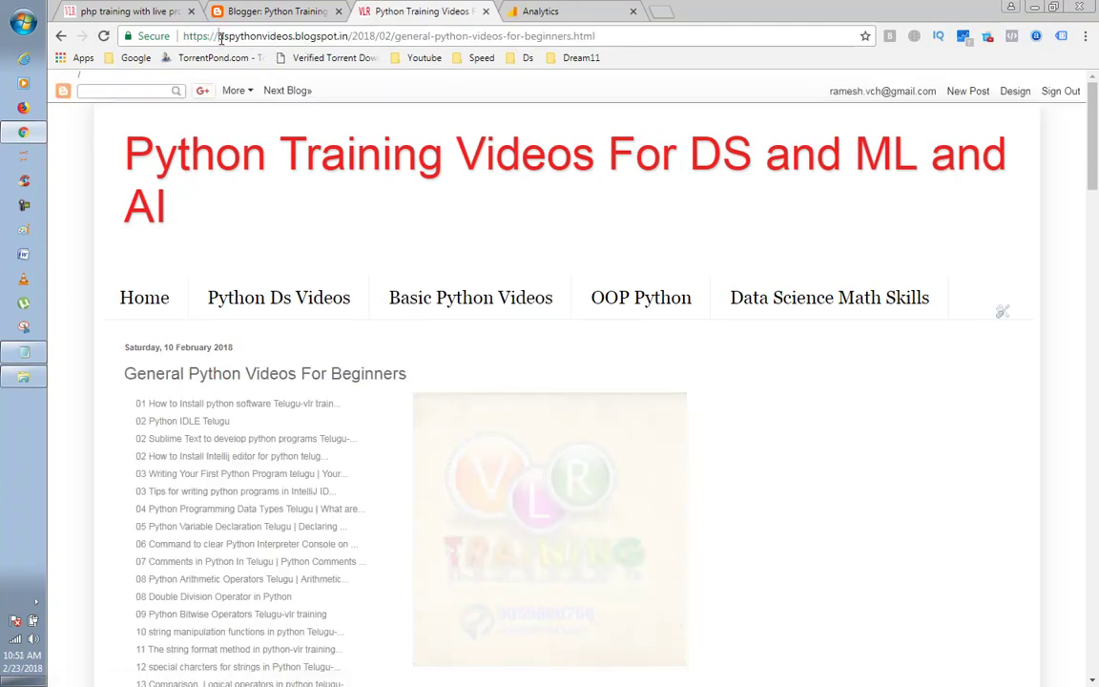
type("www")
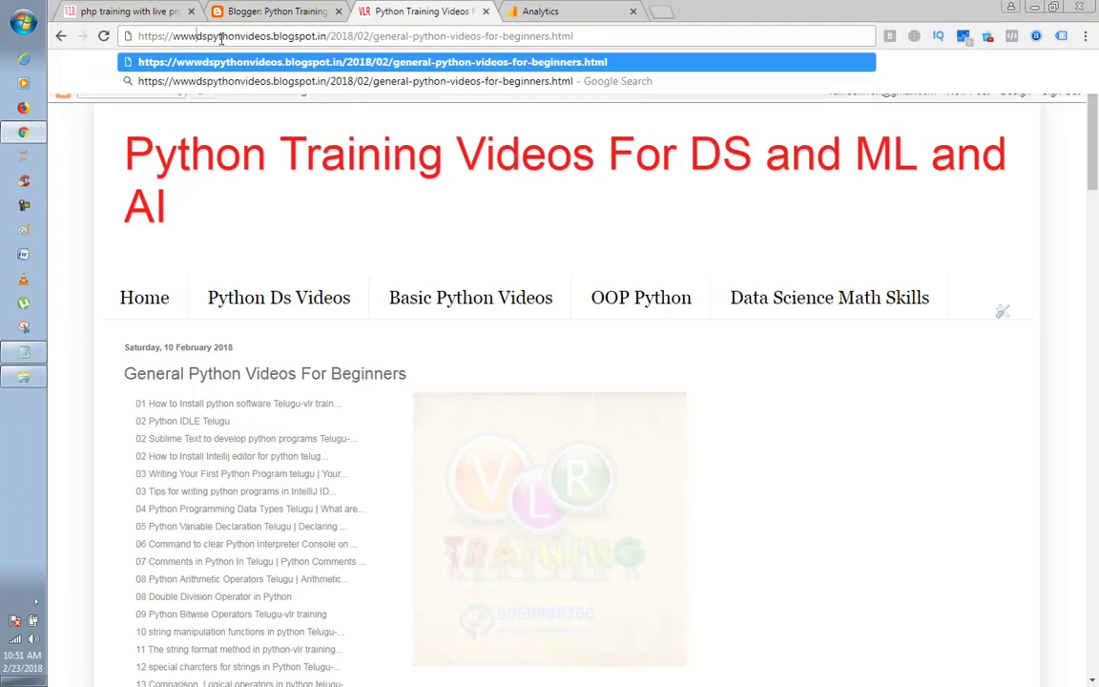
type("/")
key("BackSpace")
type(".")
key("Return")
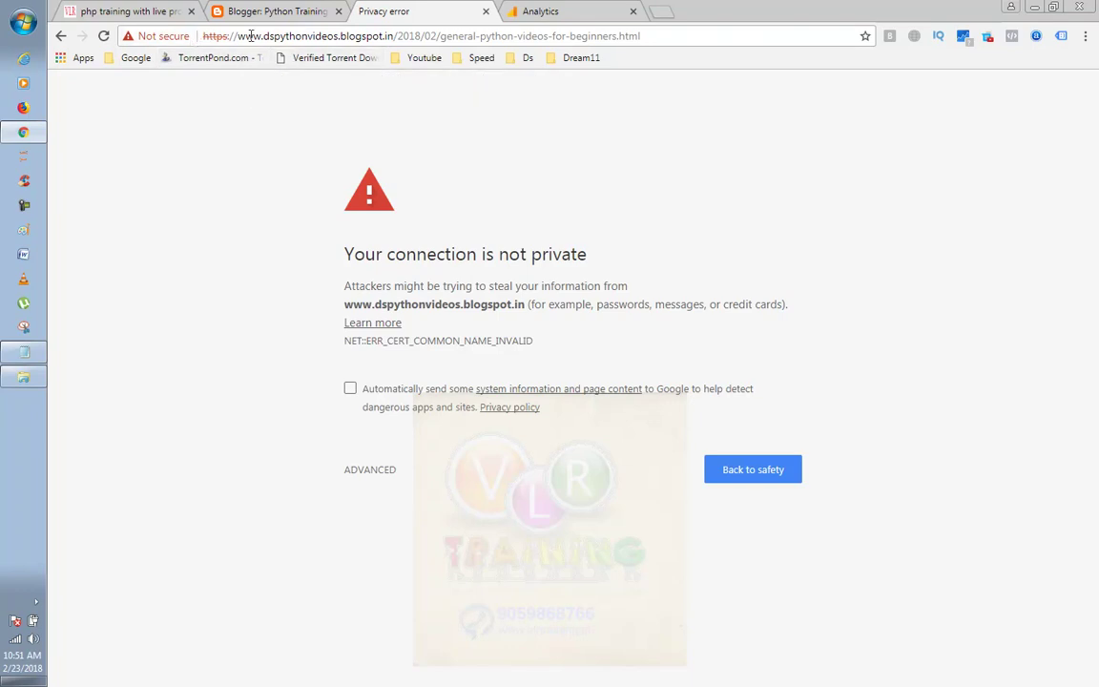
left_click(554, 14)
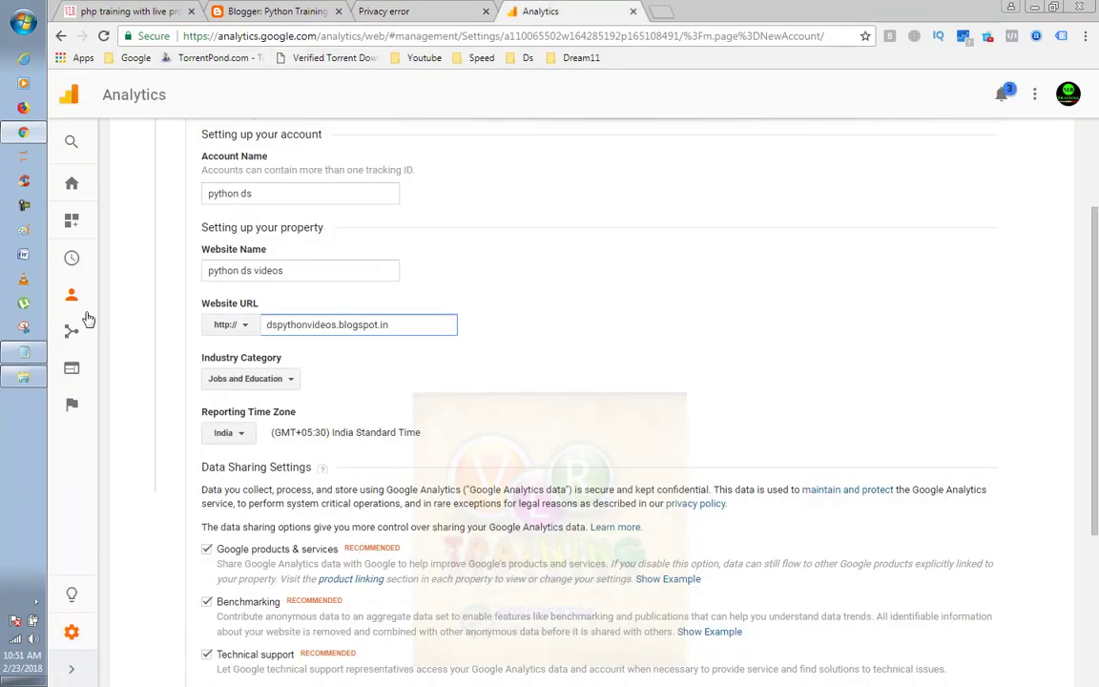
left_click(227, 326)
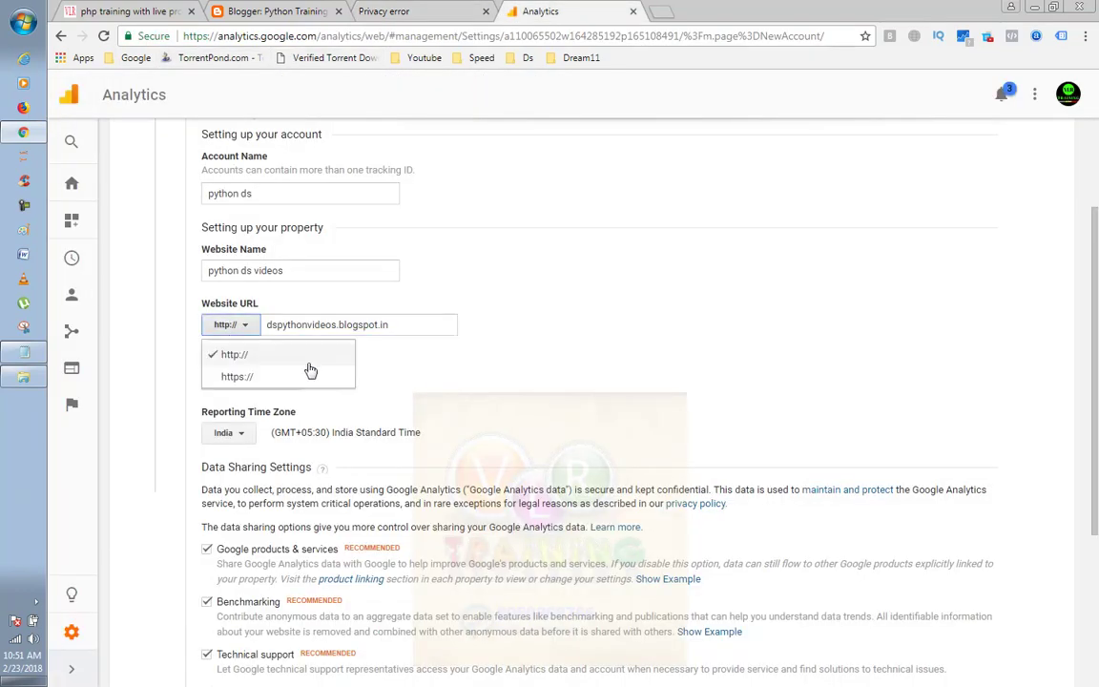
left_click(246, 377)
left_click(401, 325)
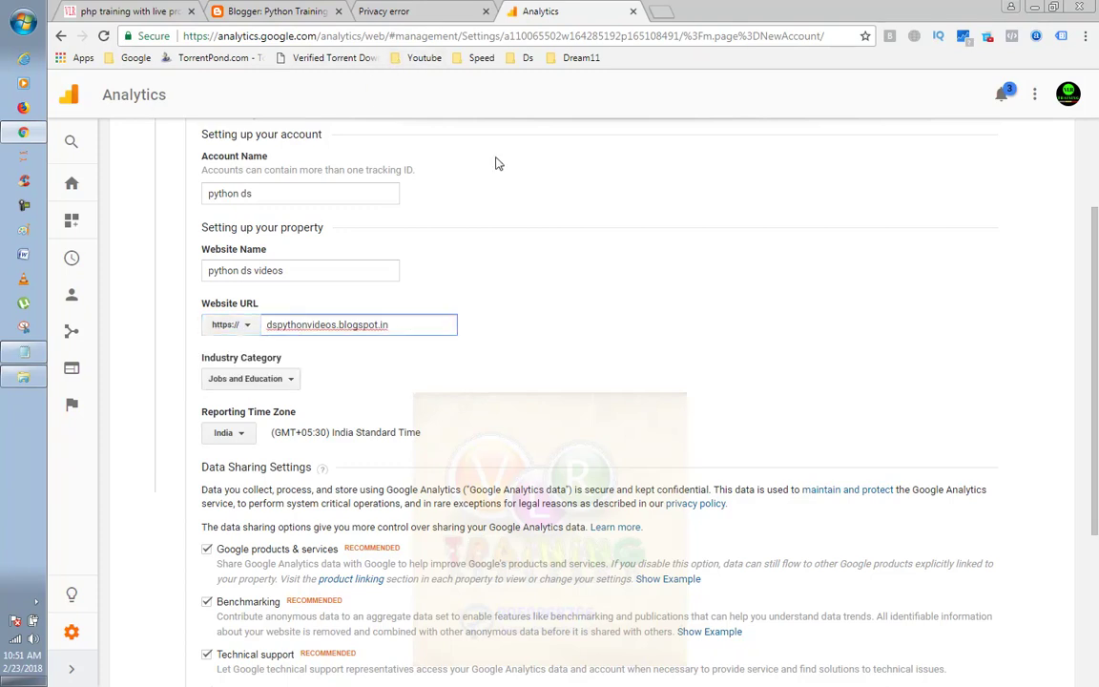
- Submit the new account form to get the tracking ID and accept the Google Analytics Terms of Service Agreement
scroll(496, 164, "down", 3)
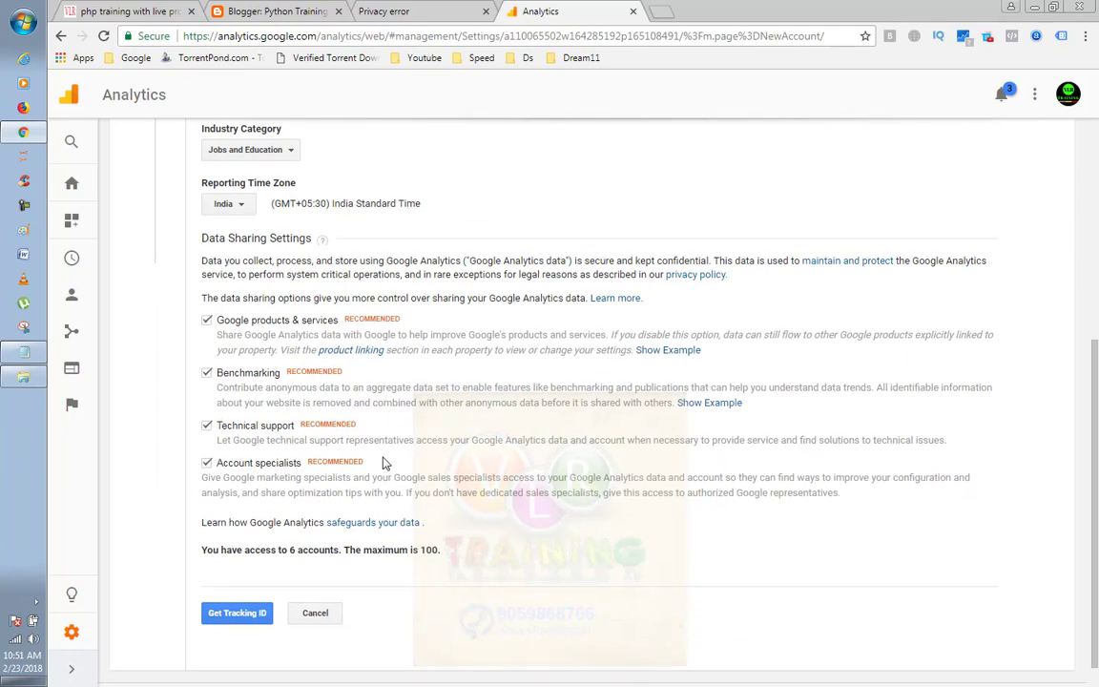
left_click(254, 618)
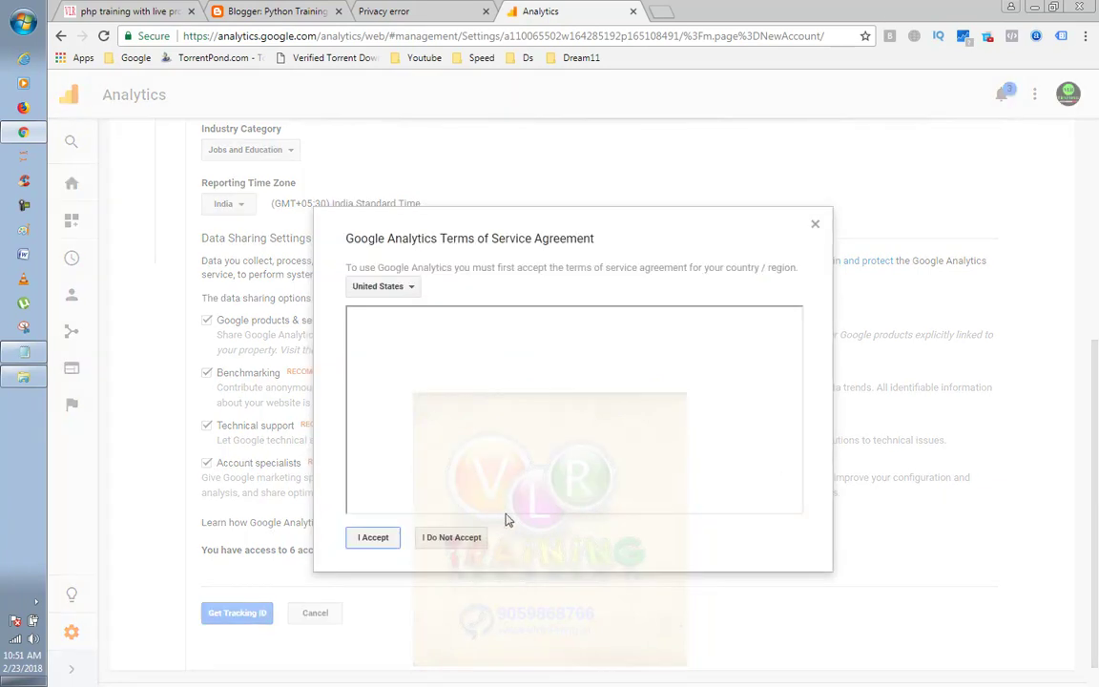
left_click(368, 536)
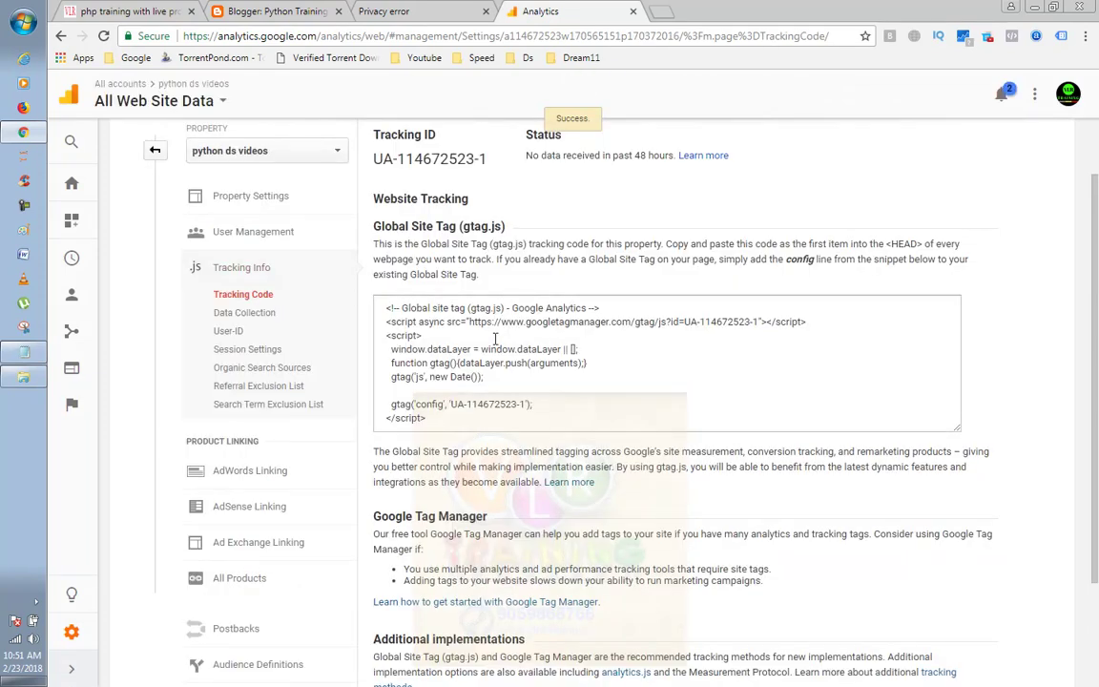
- Copy the entire Global Site Tag (gtag.js) tracking code of the new property
left_click(537, 342)
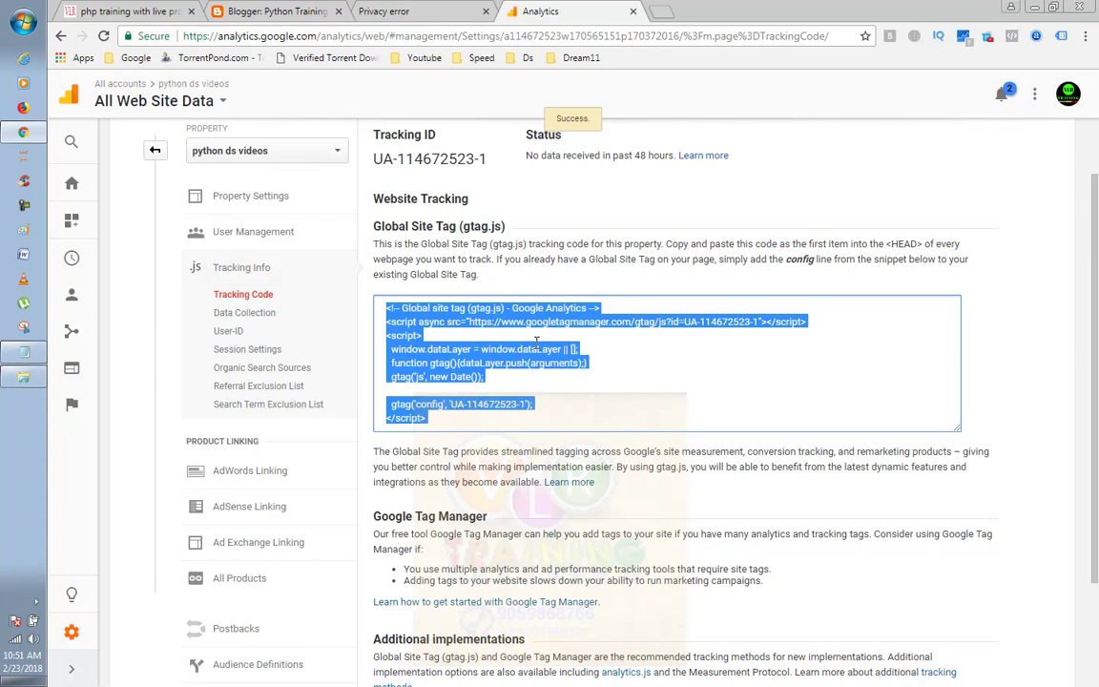
right_click(537, 342)
left_click(560, 352)
- Go back to Blogger and open the Python Training Videos blog's theme in the HTML editor
left_click(320, 13)
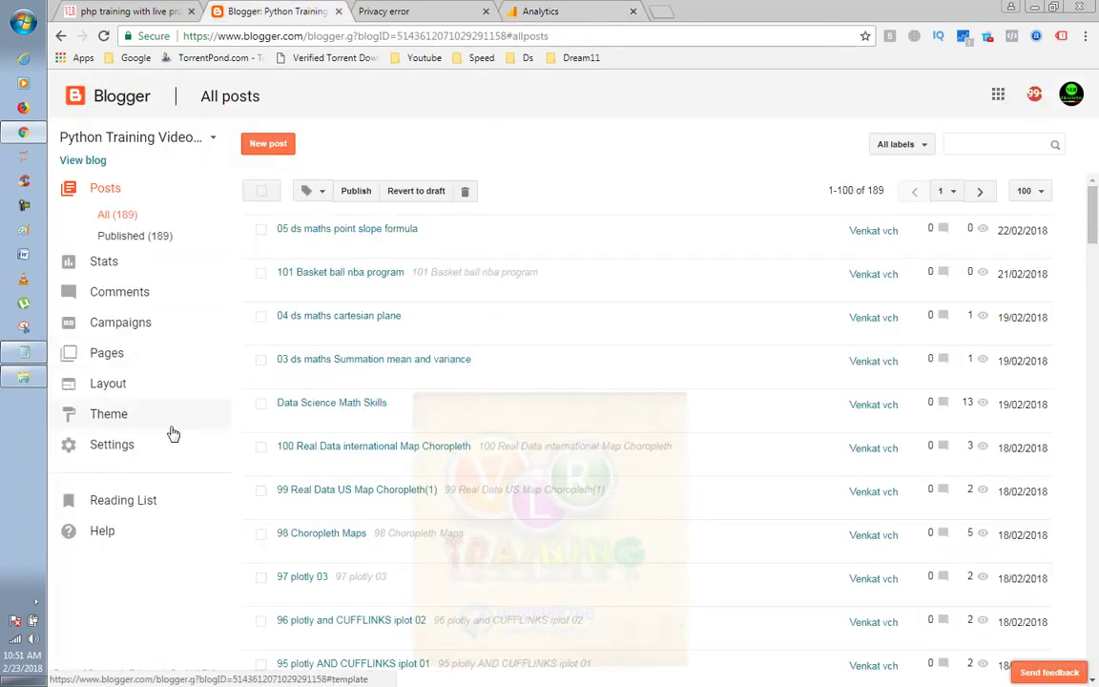
left_click(96, 417)
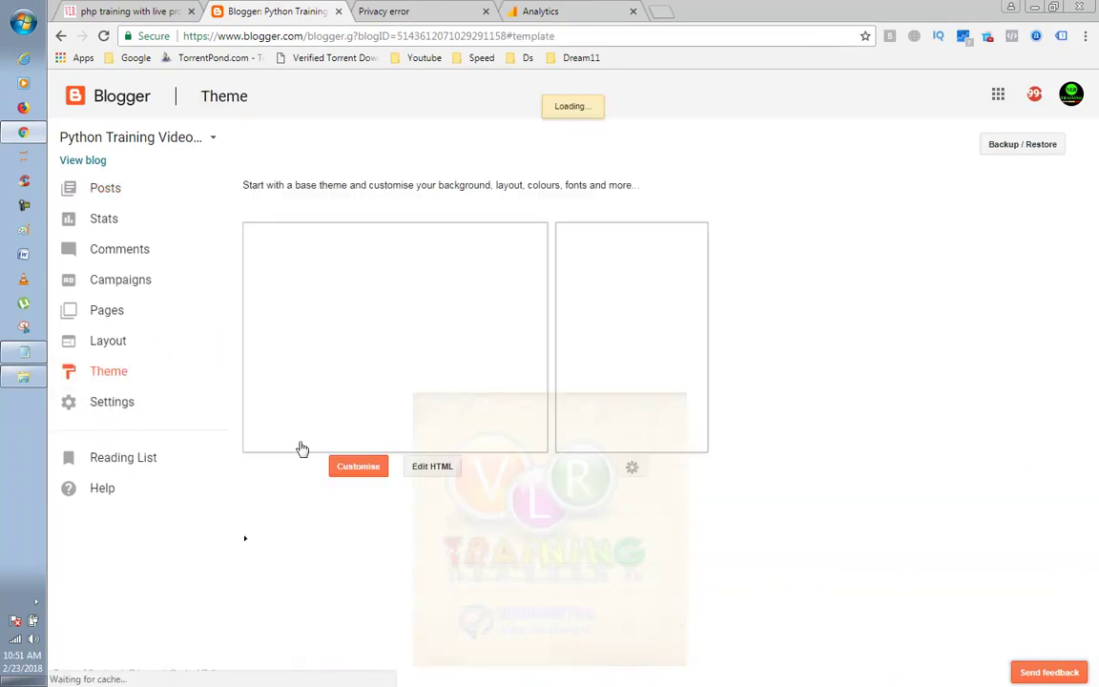
left_click(429, 470)
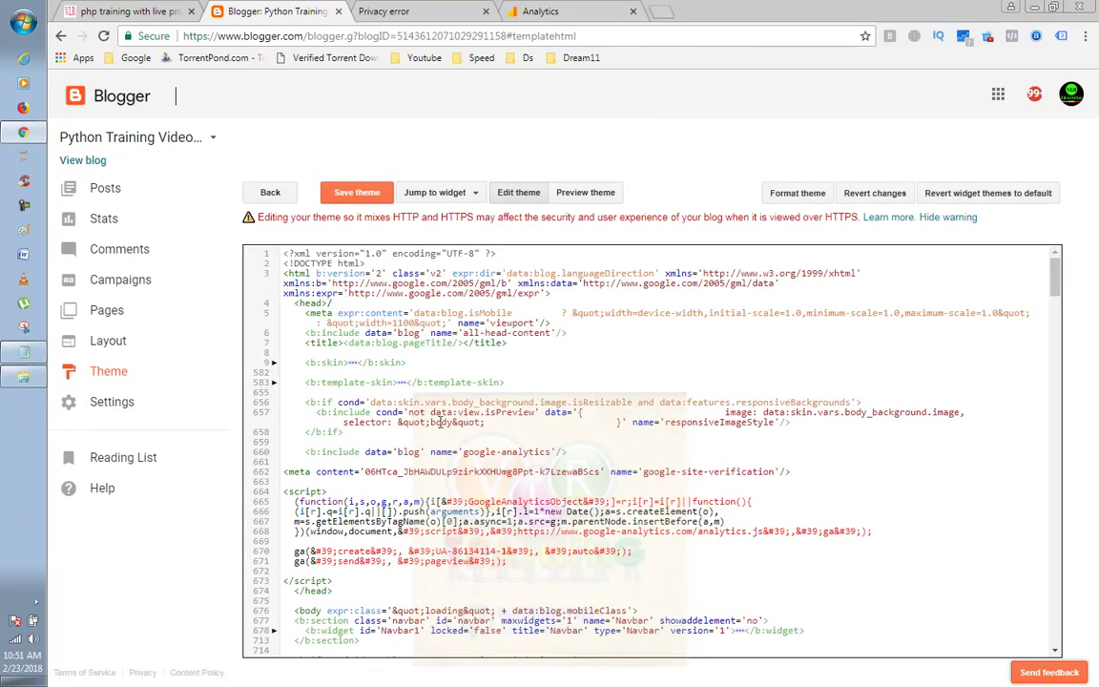
- Find the closing </head> tag in the theme HTML, paste the copied gtag.js tracking code just above it and save the theme
key("ctrl+f")
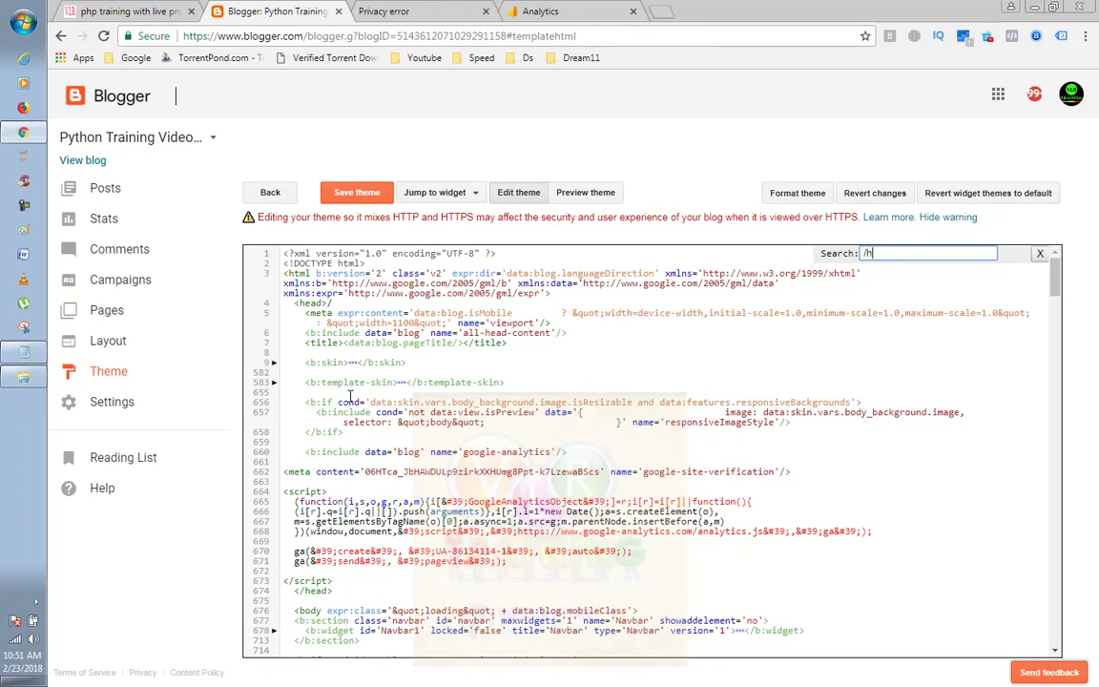
type("/head")
key("Return")
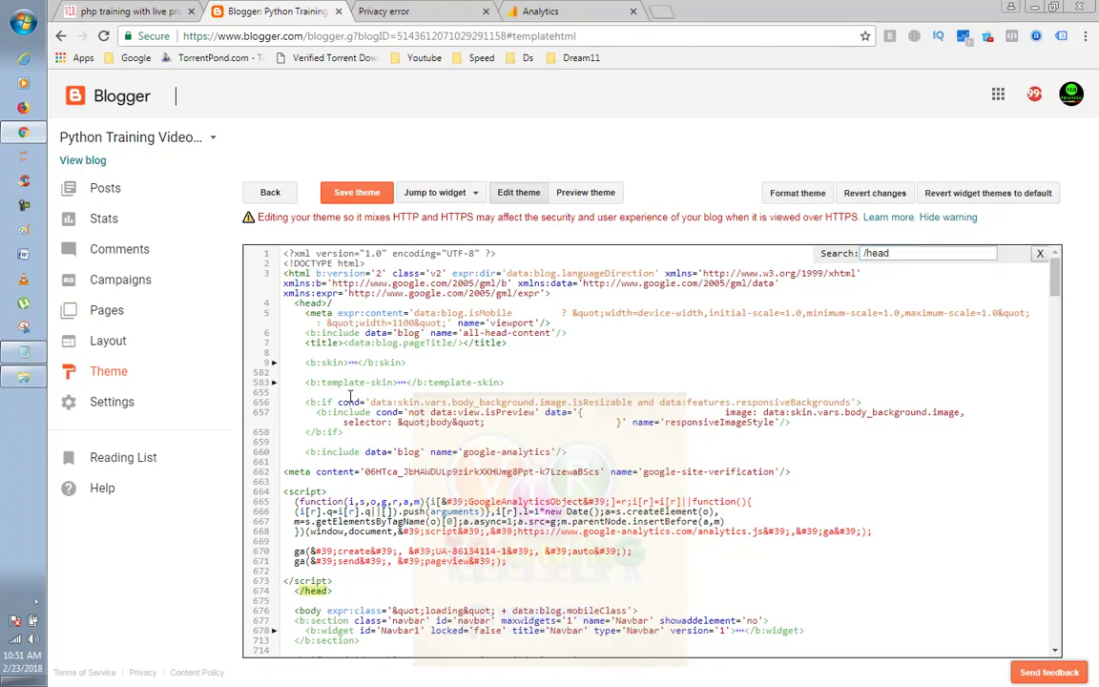
left_click(340, 578)
key("Return")
key("Return")
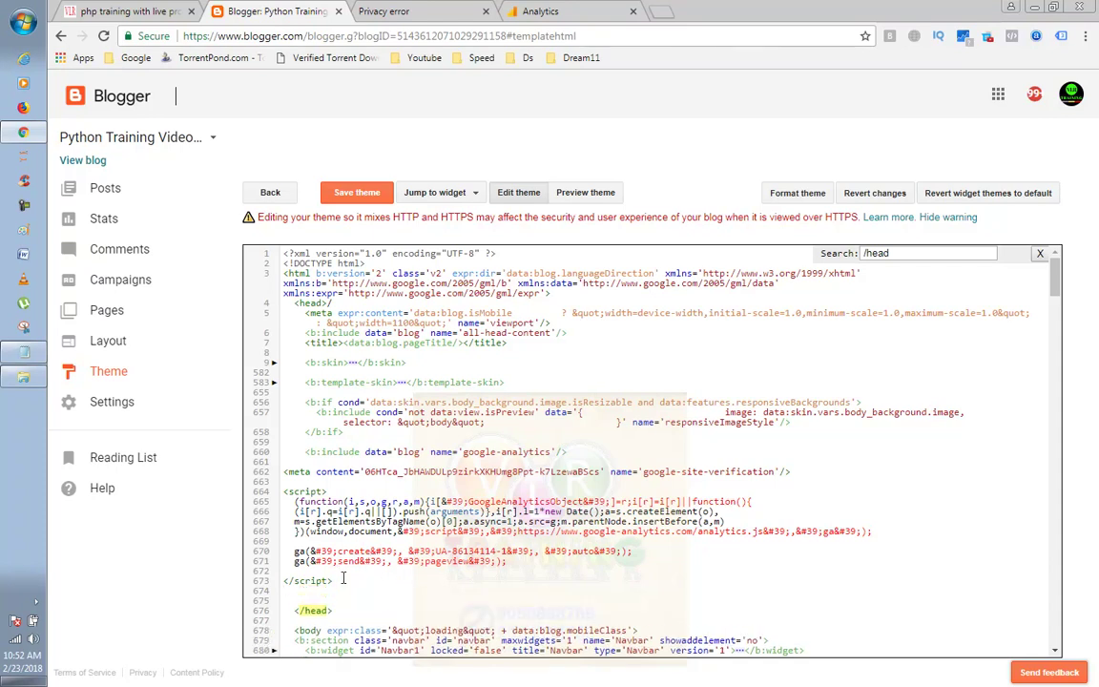
key("ctrl+v")
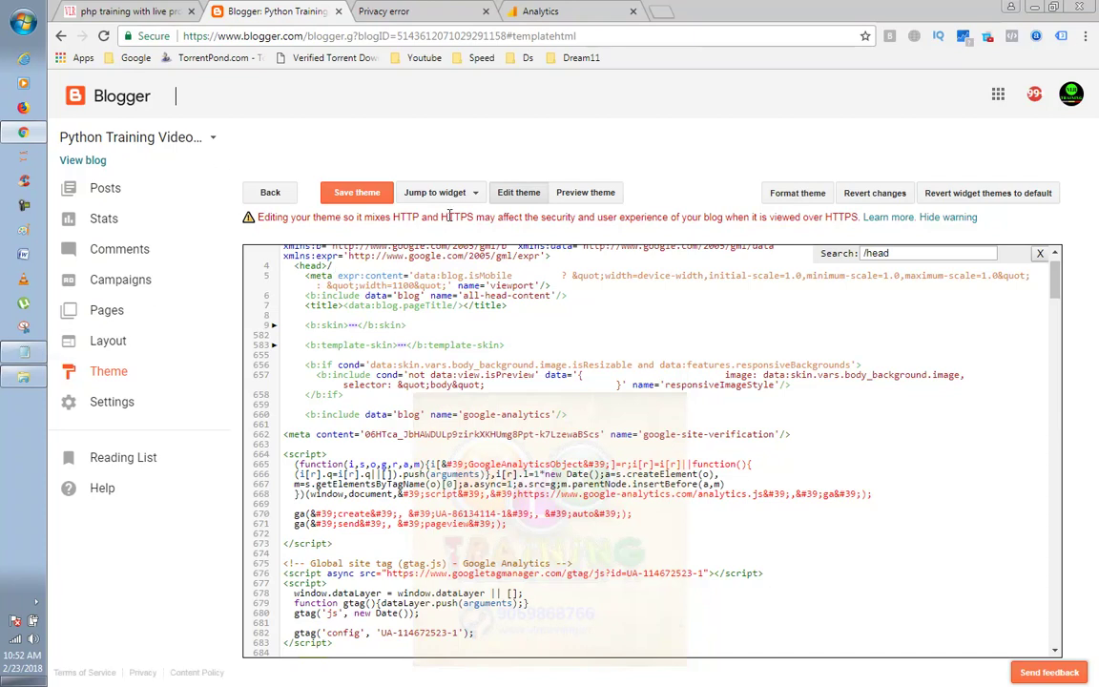
left_click(385, 196)
scroll(430, 584, "down", 3)
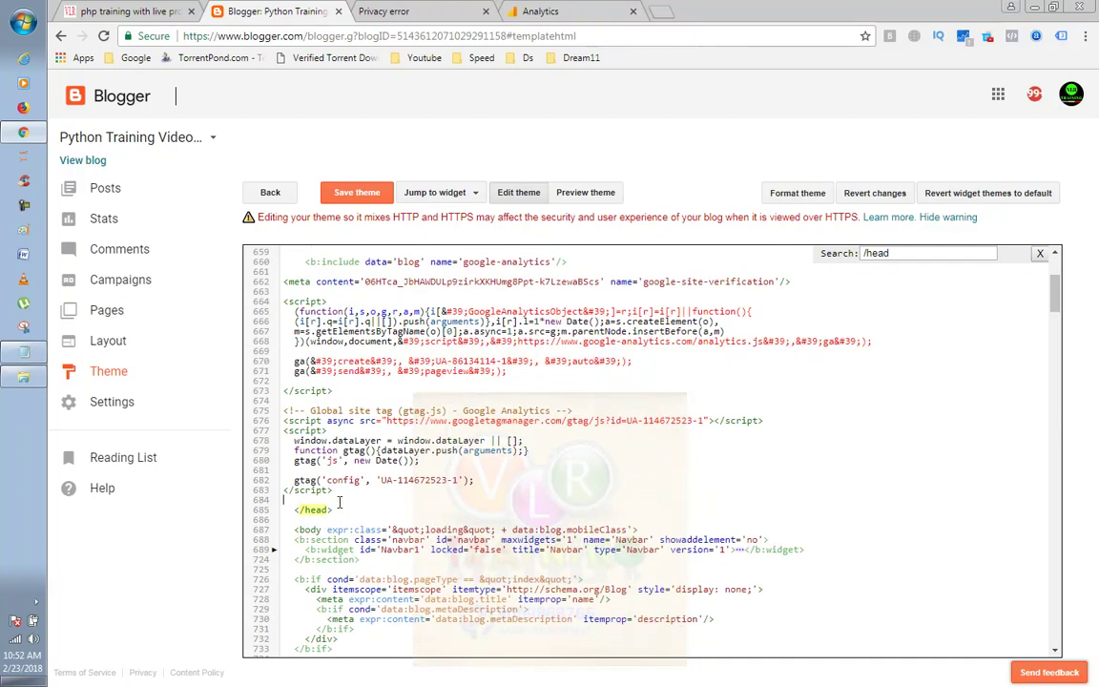
- Undo the pasted tracking code and delete the old analytics.js script block above the closing </head> tag
key("ctrl+z")
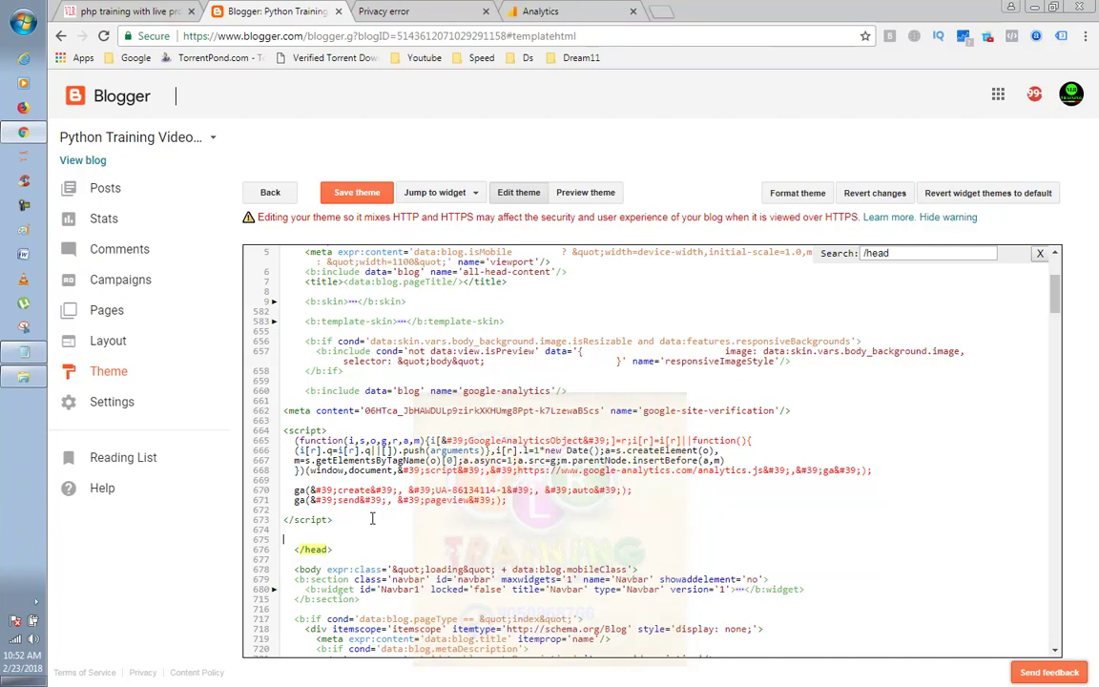
left_click_drag(333, 519, 215, 434)
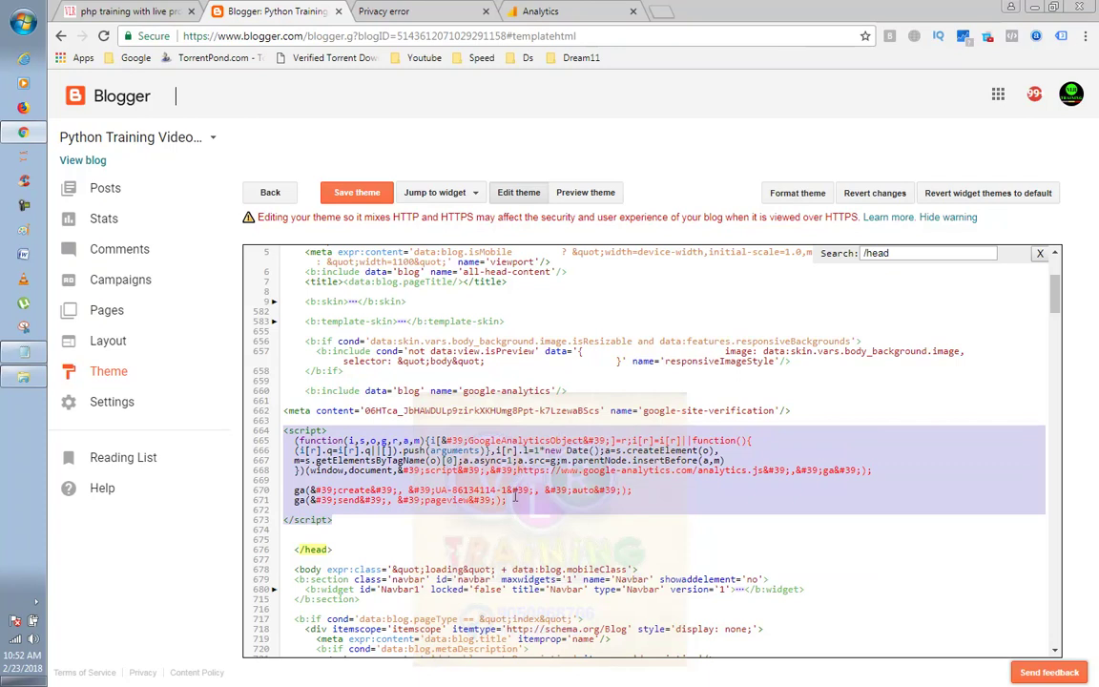
key("BackSpace")
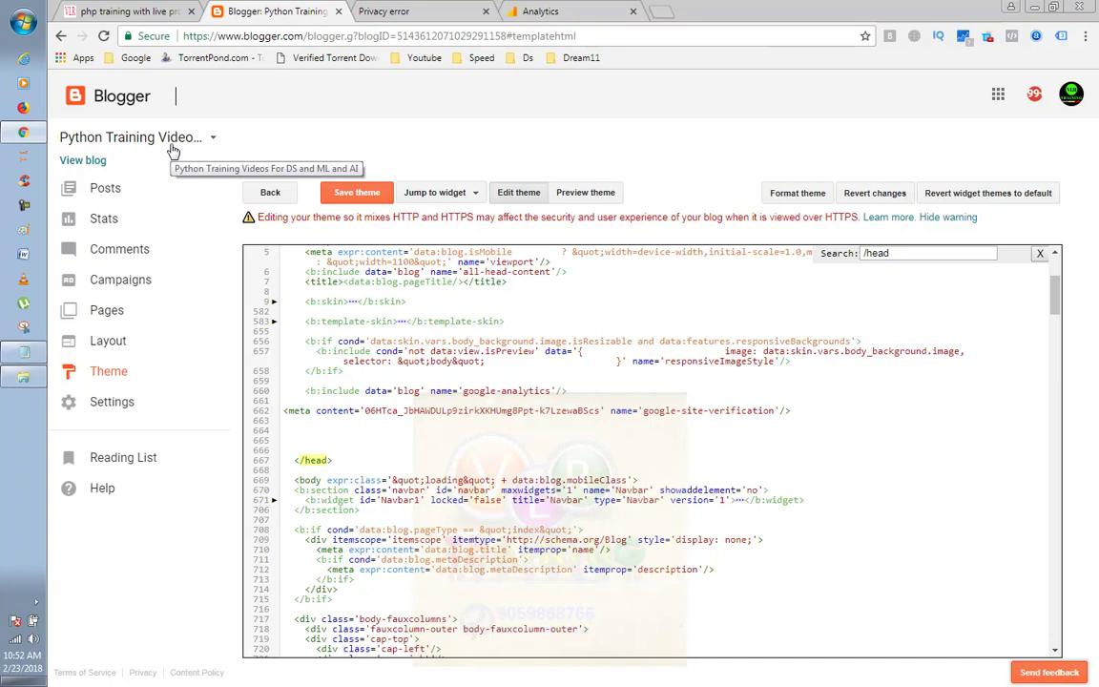
- Open the live blog in a new tab to look at it, and return to the theme HTML editor
right_click(86, 160)
left_click(119, 173)
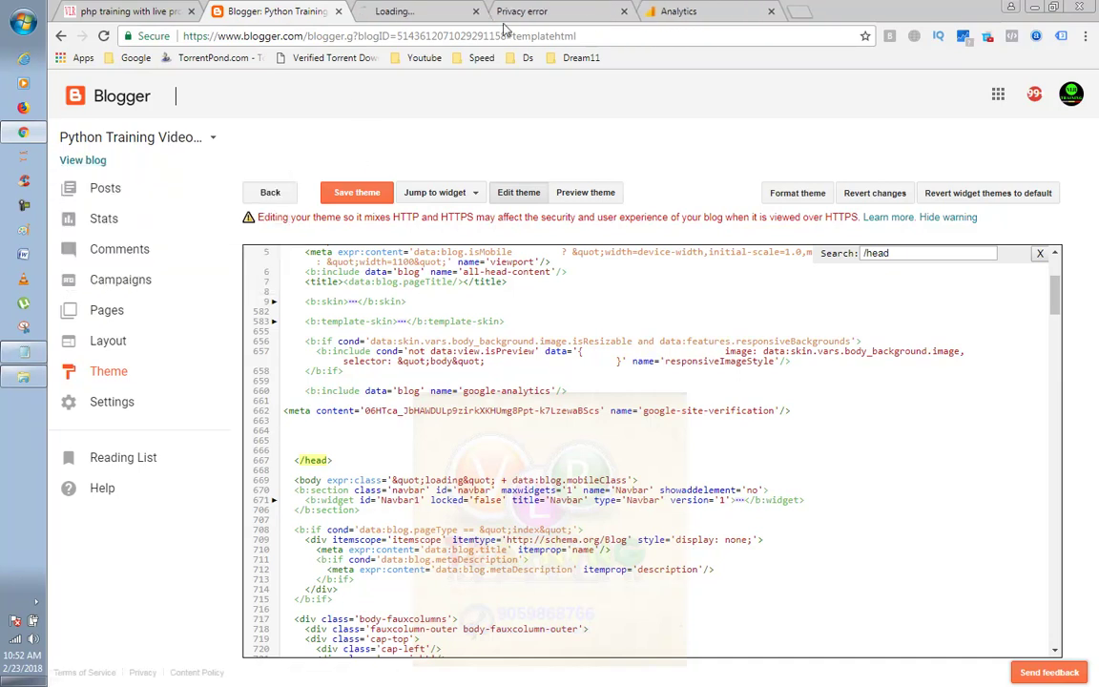
left_click(440, 15)
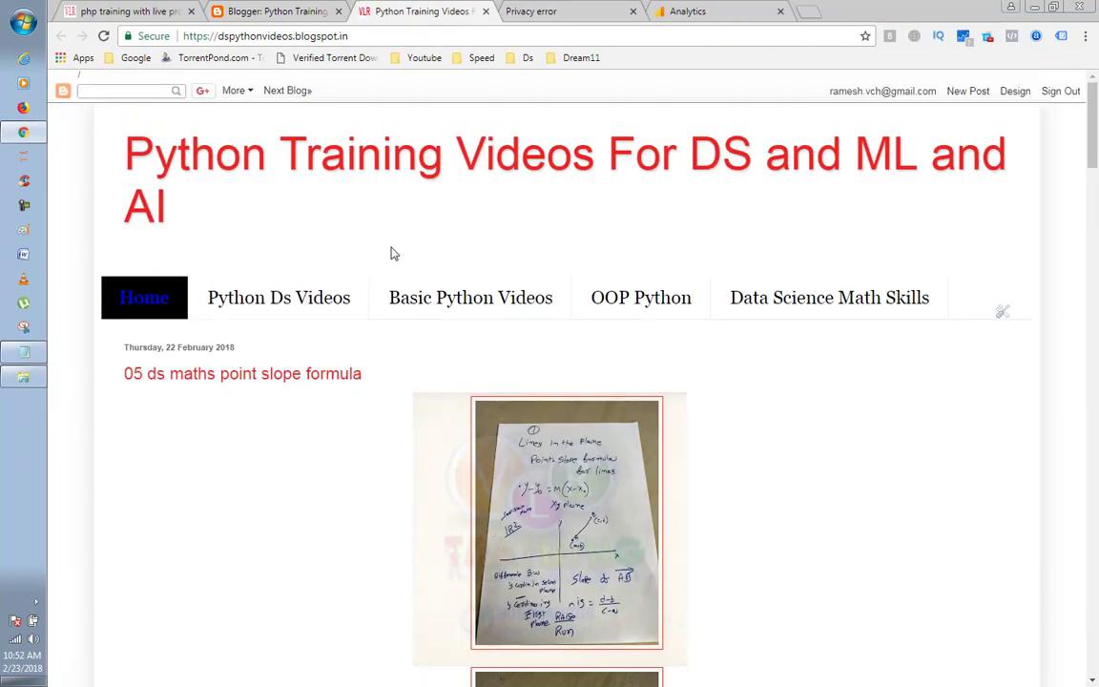
left_click(254, 13)
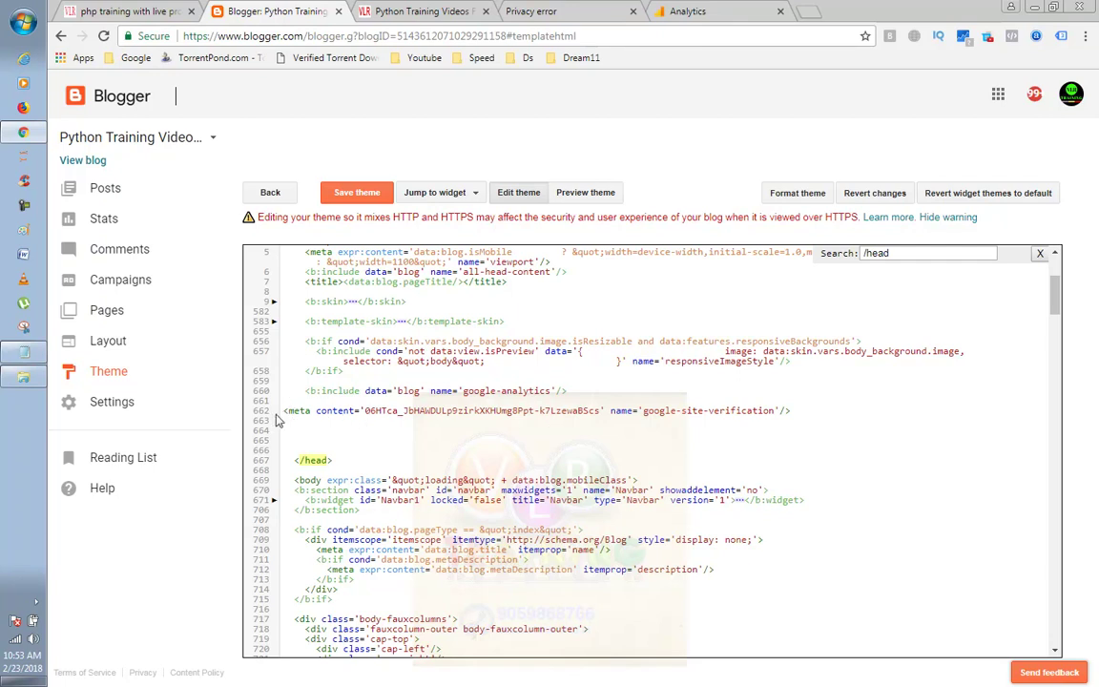
- Delete the google-site-verification meta tag from the theme's head section and save the theme
left_click(720, 402)
left_click_drag(720, 402, 806, 414)
key("Delete")
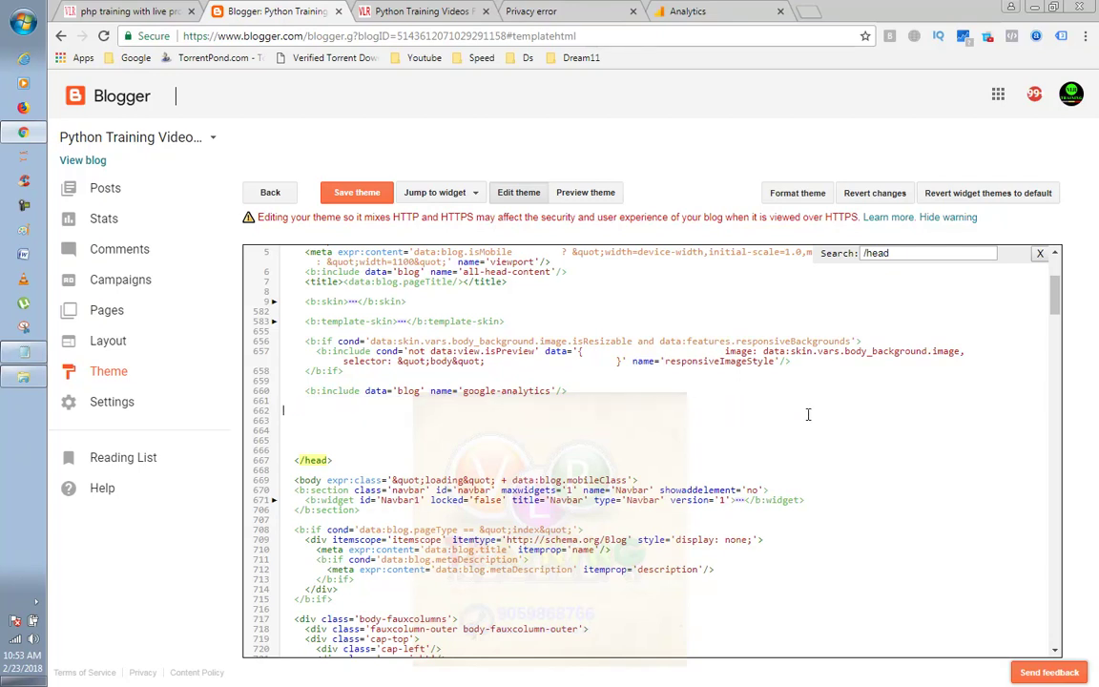
left_click(378, 194)
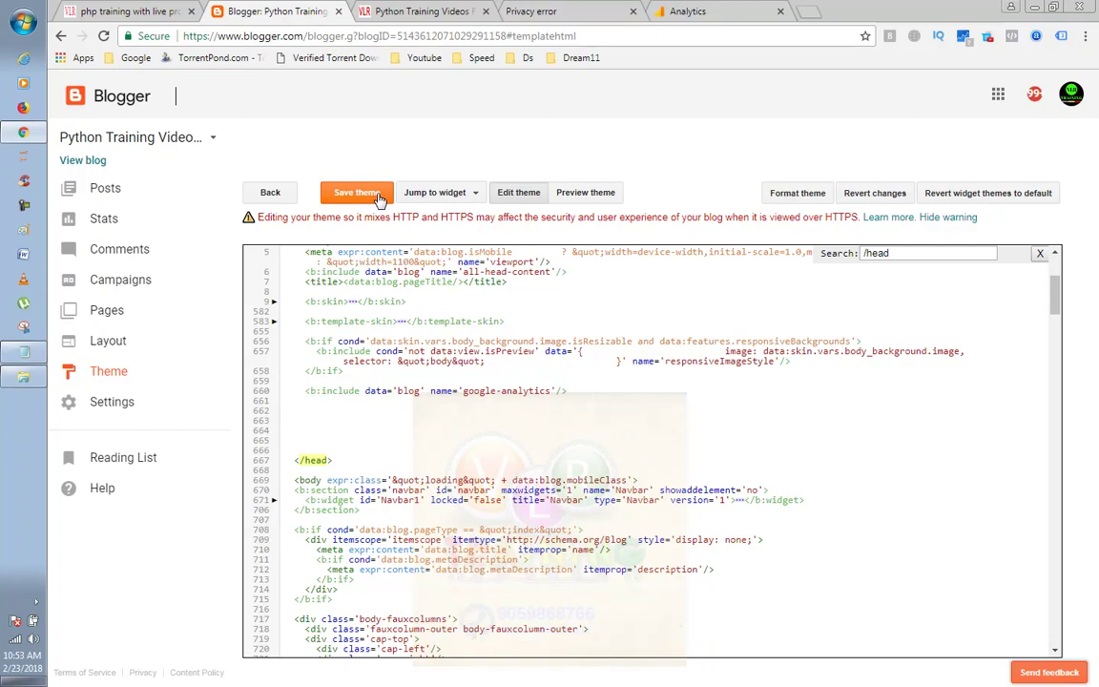
- Open the live blog in another new tab, enable Google Tag Assistant there, reload the page and examine the tag analysis
right_click(87, 161)
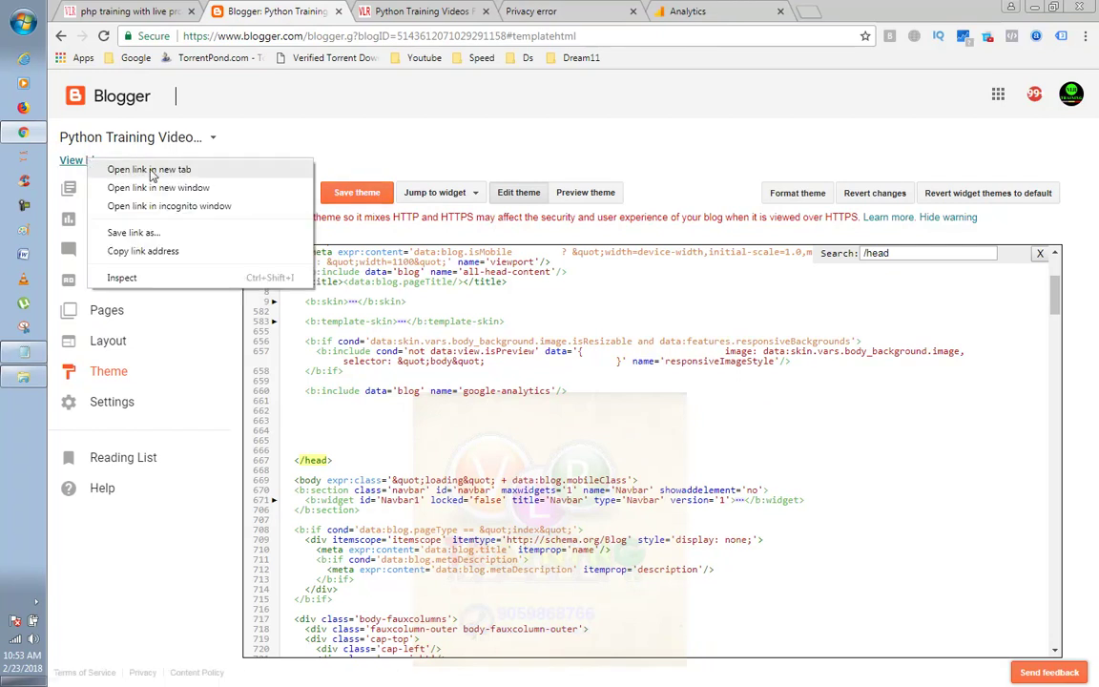
left_click(150, 172)
left_click(575, 12)
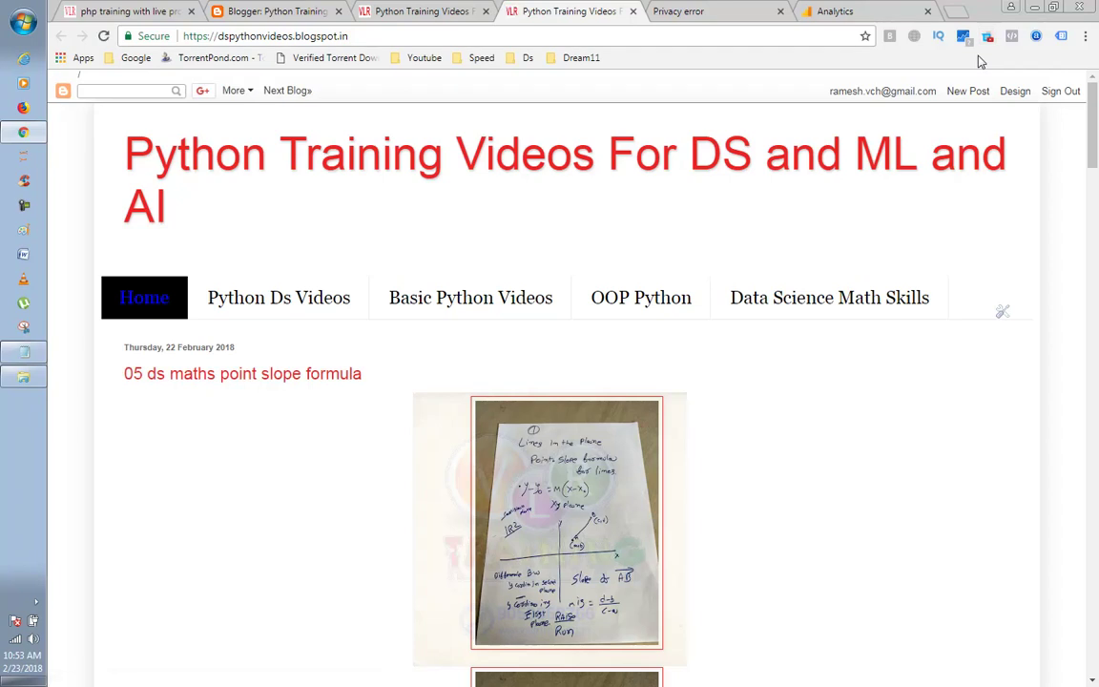
left_click(1061, 37)
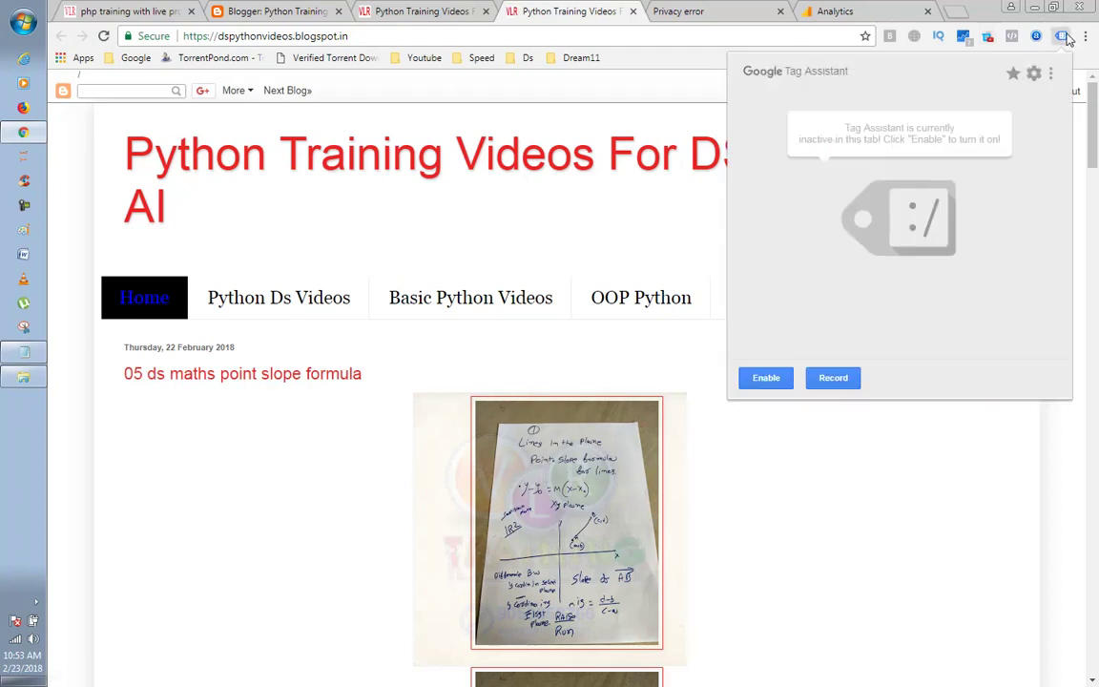
left_click(760, 378)
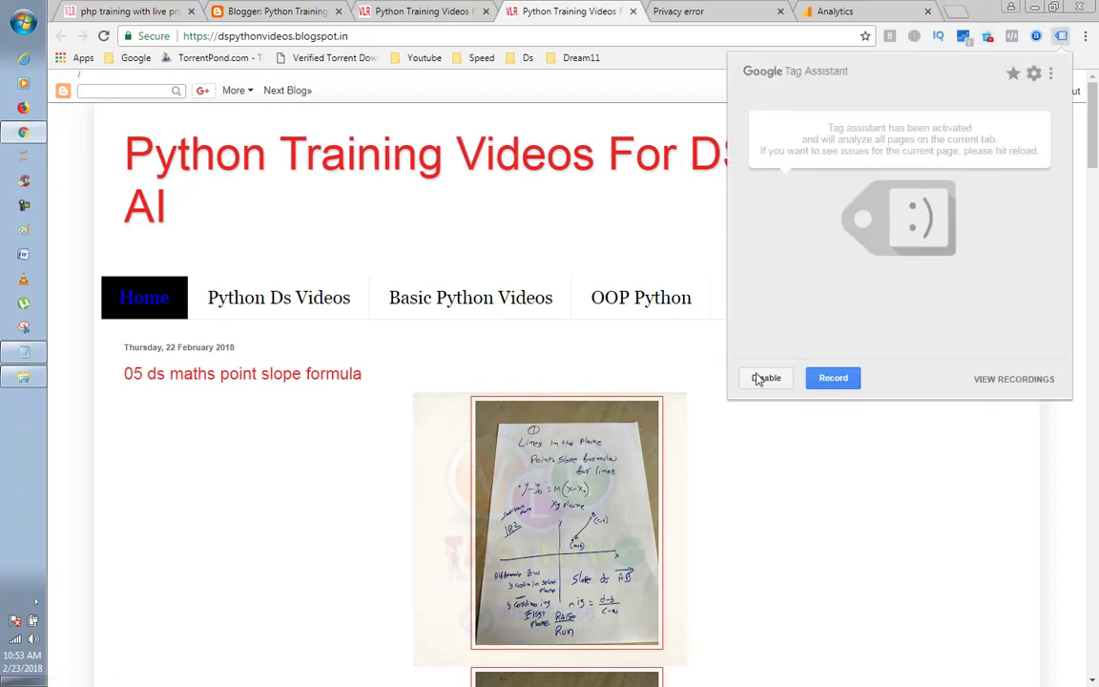
left_click(674, 298)
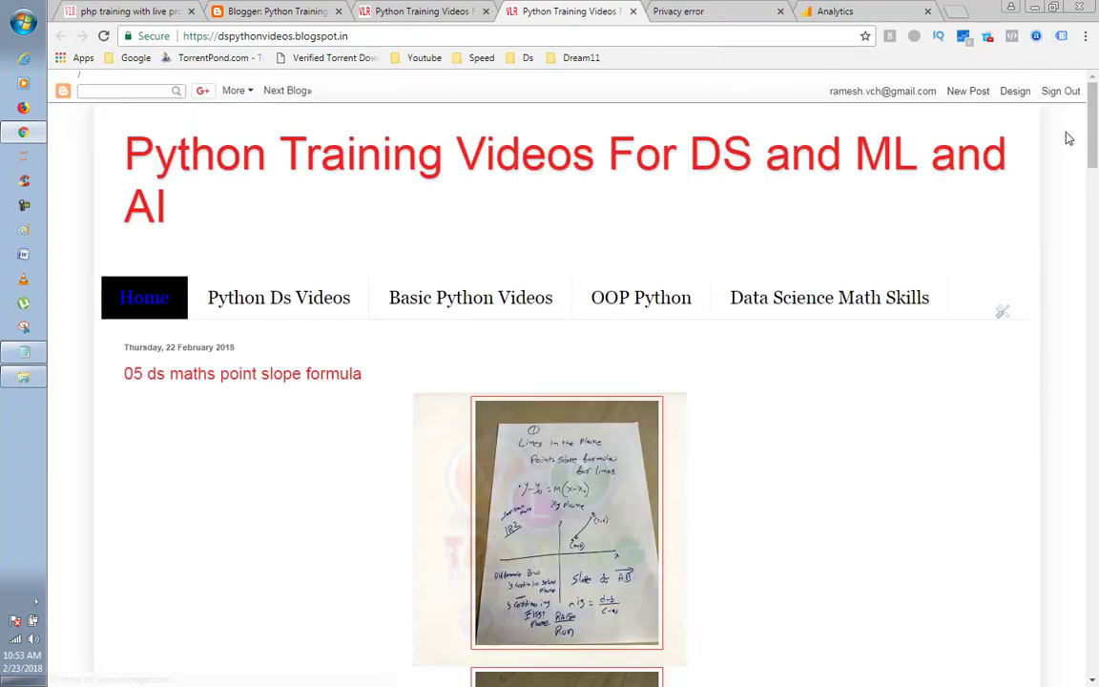
left_click(1061, 37)
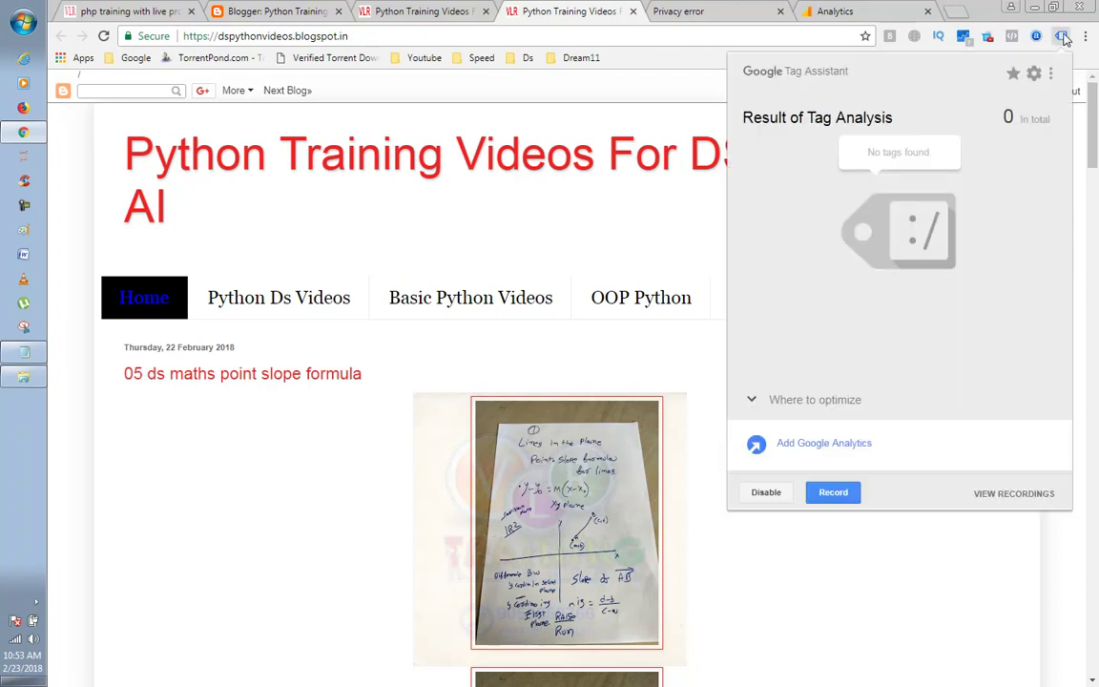
- Copy the Global Site Tag code from Analytics again and paste it into the theme's head section below the google-analytics include line
left_click(296, 21)
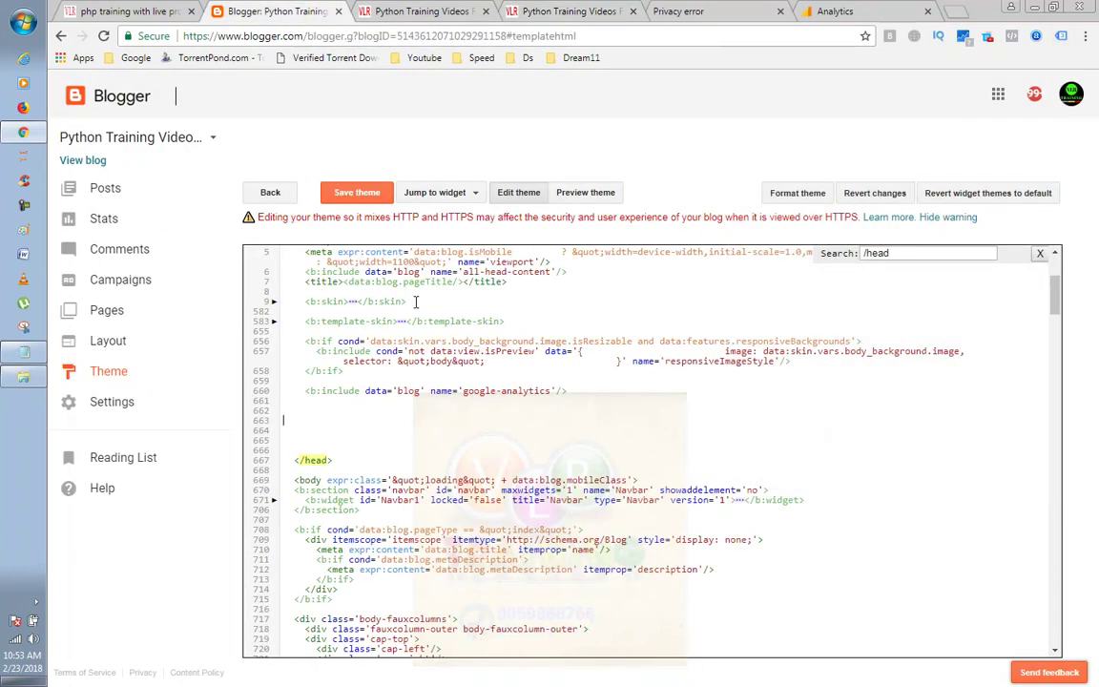
key("ctrl+6")
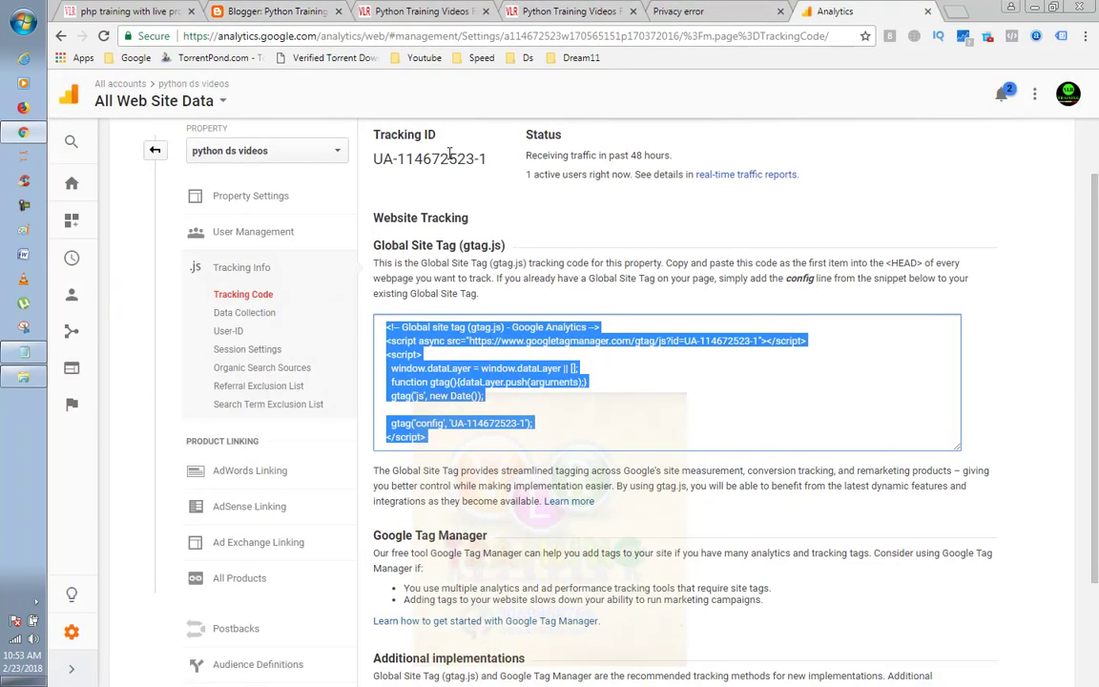
right_click(393, 381)
left_click(410, 400)
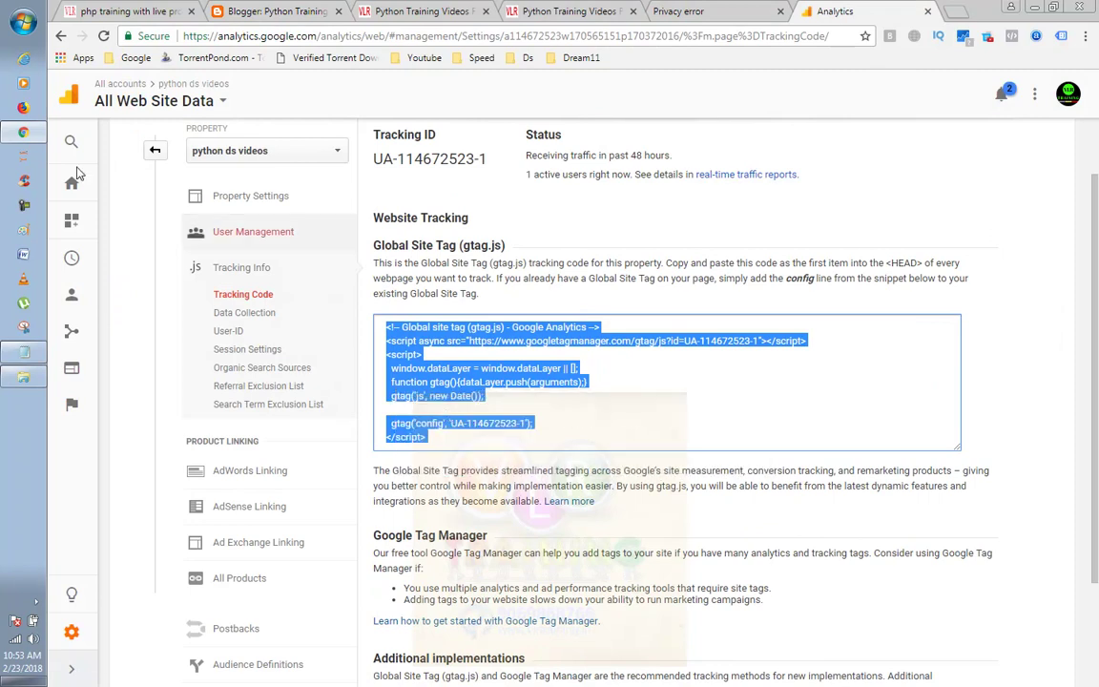
left_click(235, 21)
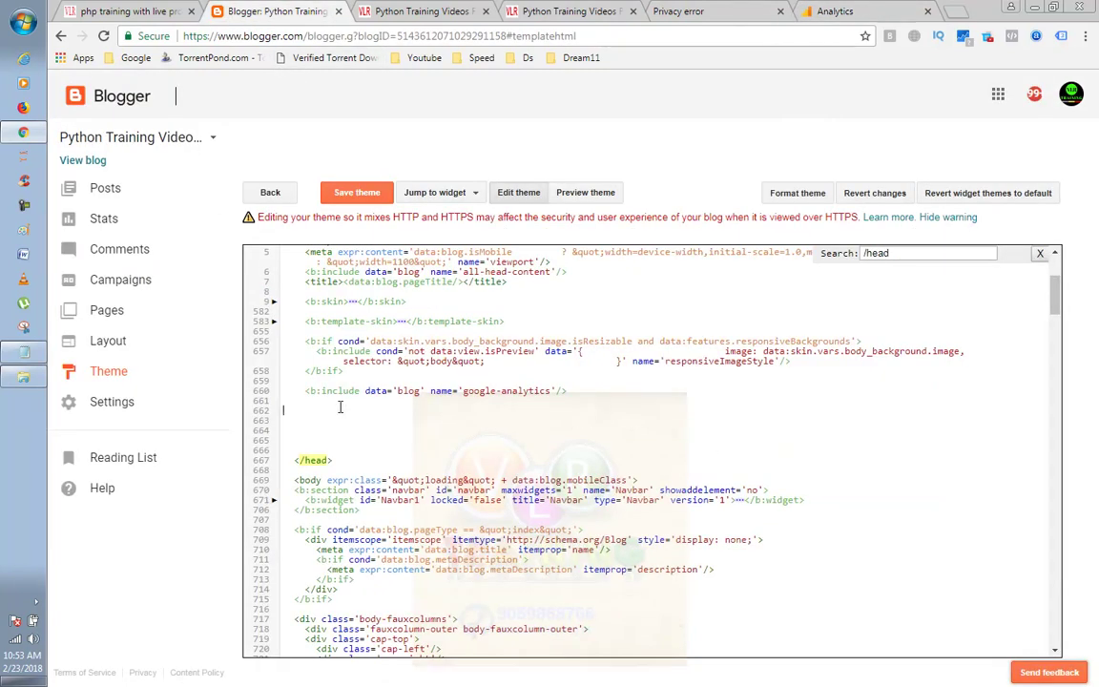
key("ctrl+v")
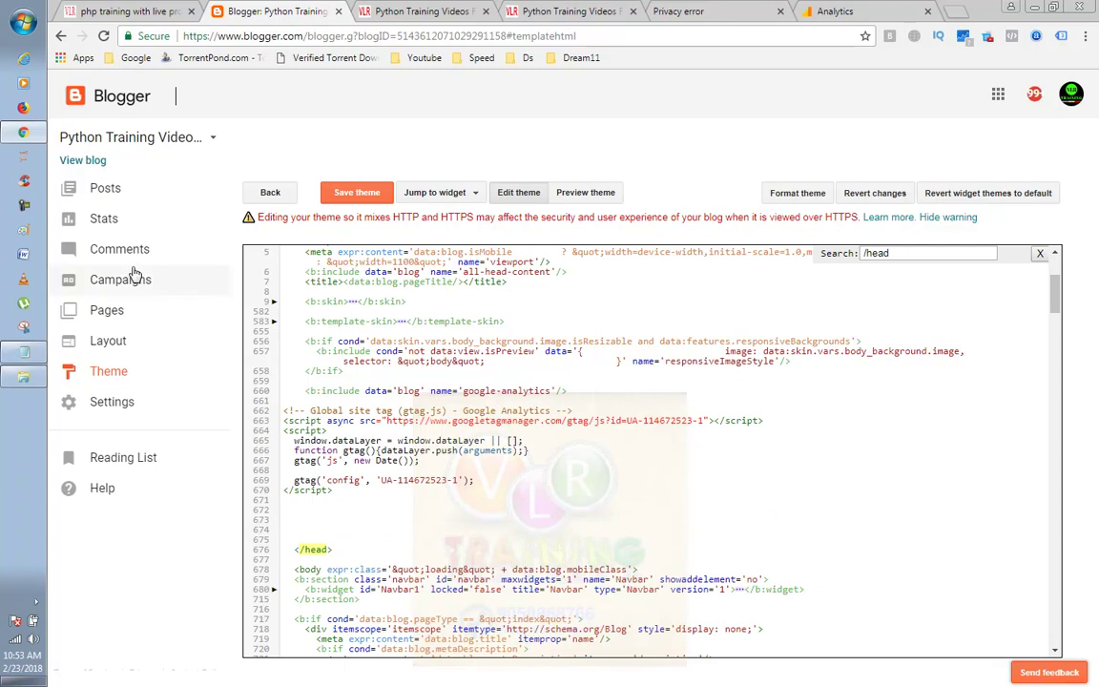
- Save the theme with the new tracking code and hide the HTTP/HTTPS mixing warning
left_click(357, 194)
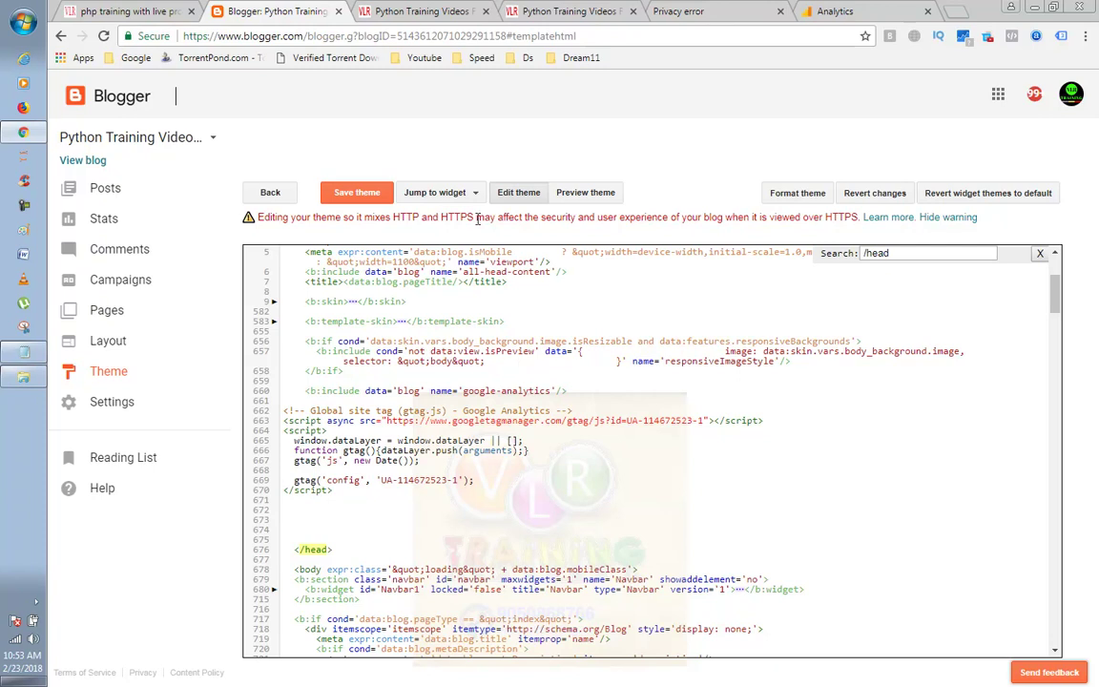
left_click(355, 194)
left_click(953, 217)
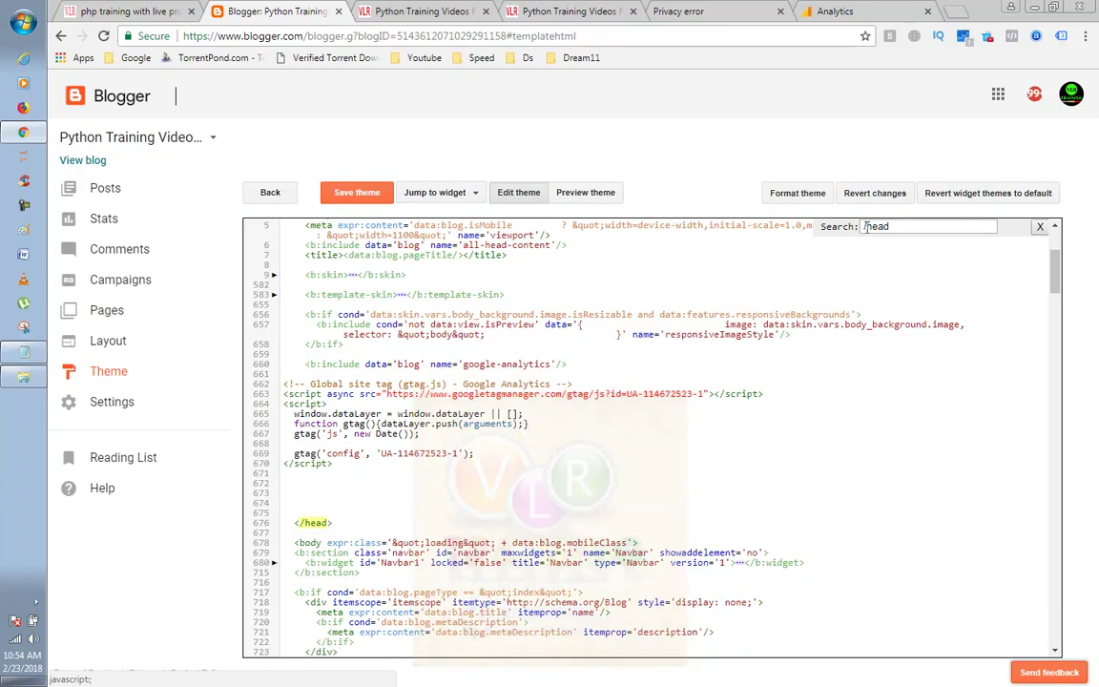
left_click(357, 196)
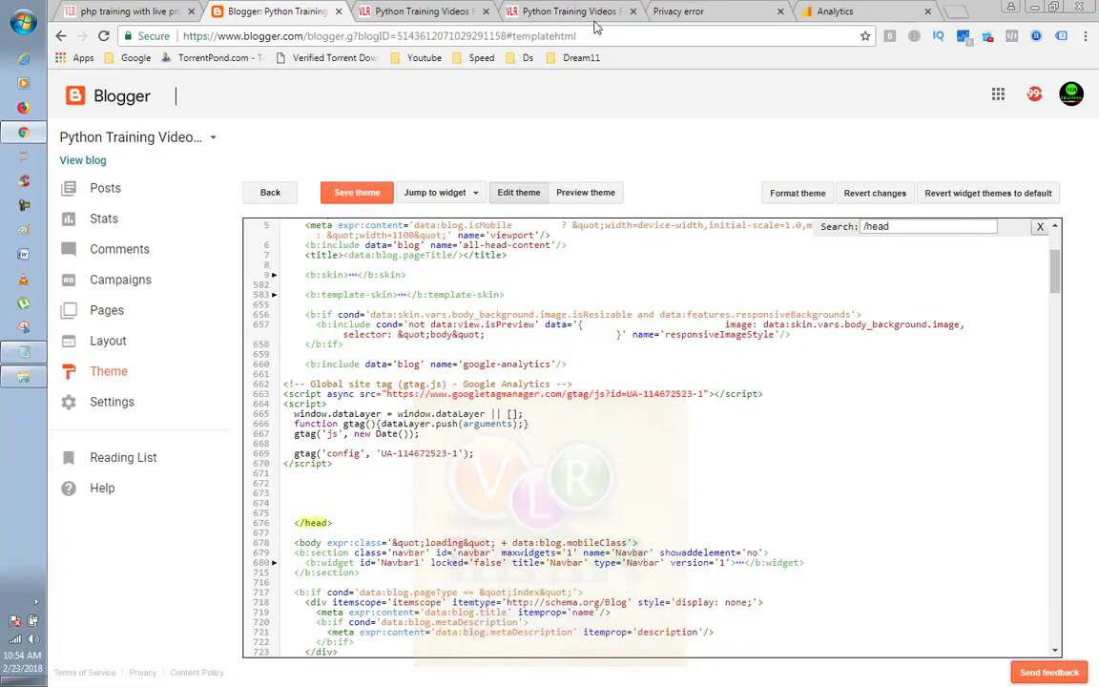
- Reload the live blog in its Tag Assistant-enabled tab and examine the tag analysis results
left_click(565, 11)
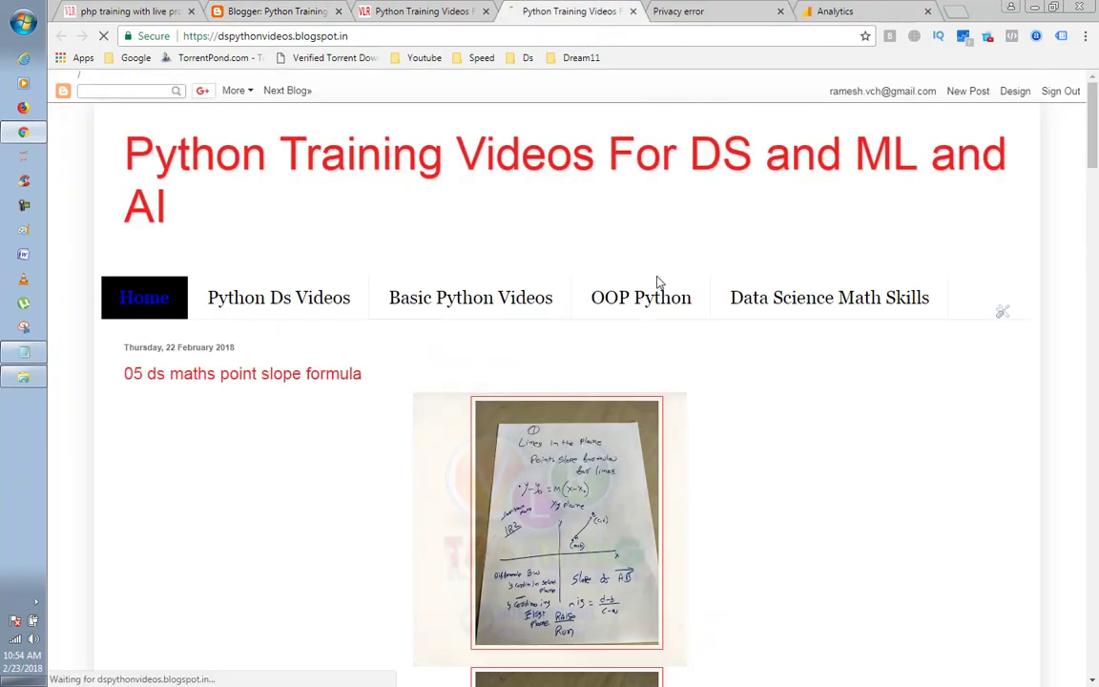
left_click(1060, 42)
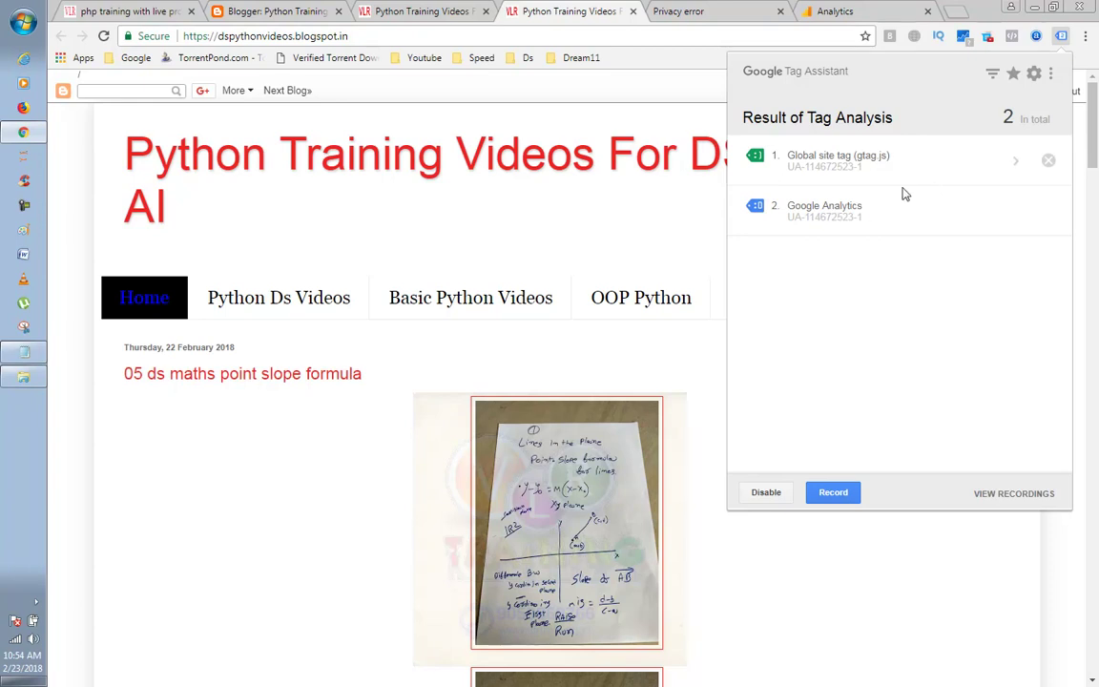
left_click(638, 201)
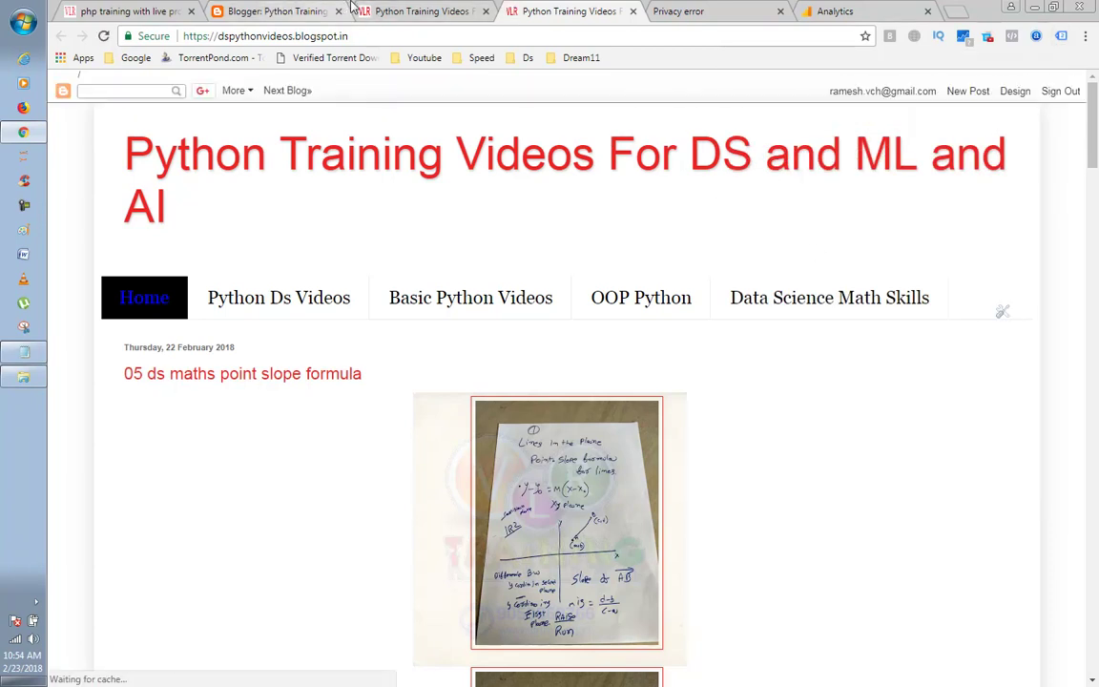
left_click(1061, 36)
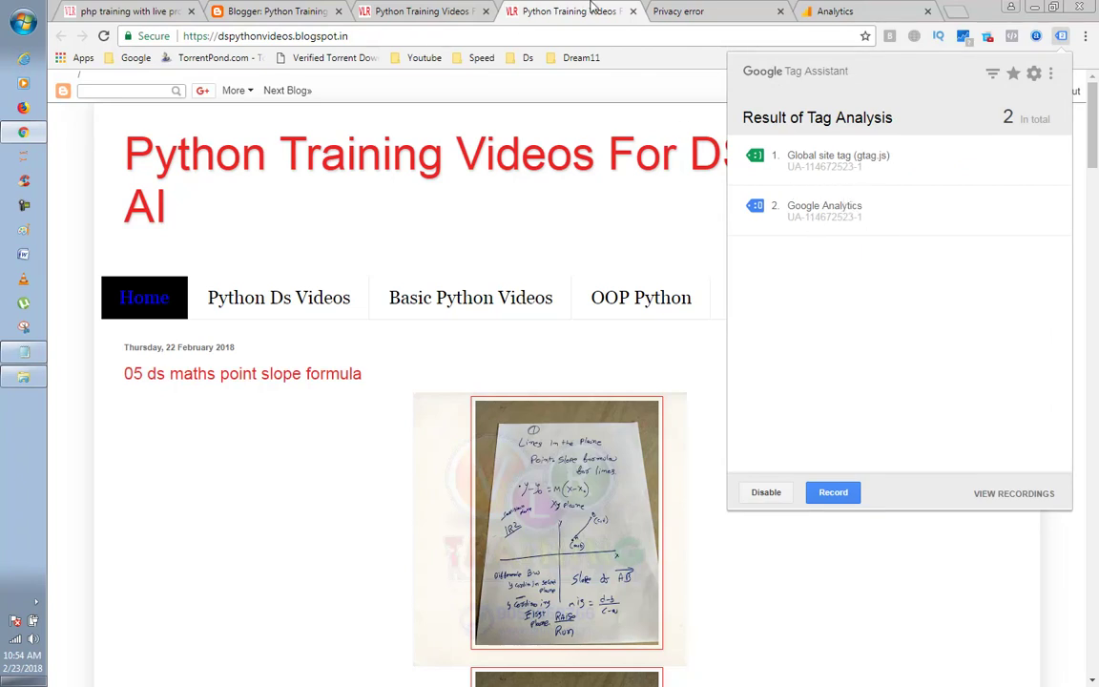
- Close the checked blog tab, enable Tag Assistant on the remaining blog tab and reload the page
left_click(633, 12)
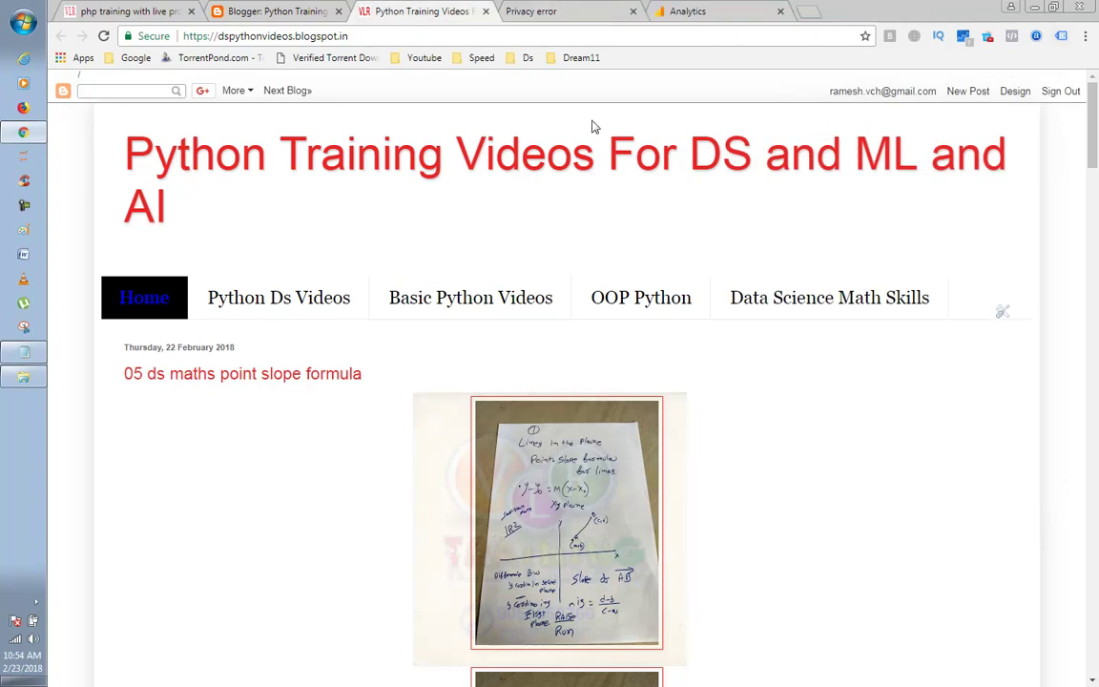
left_click(1061, 38)
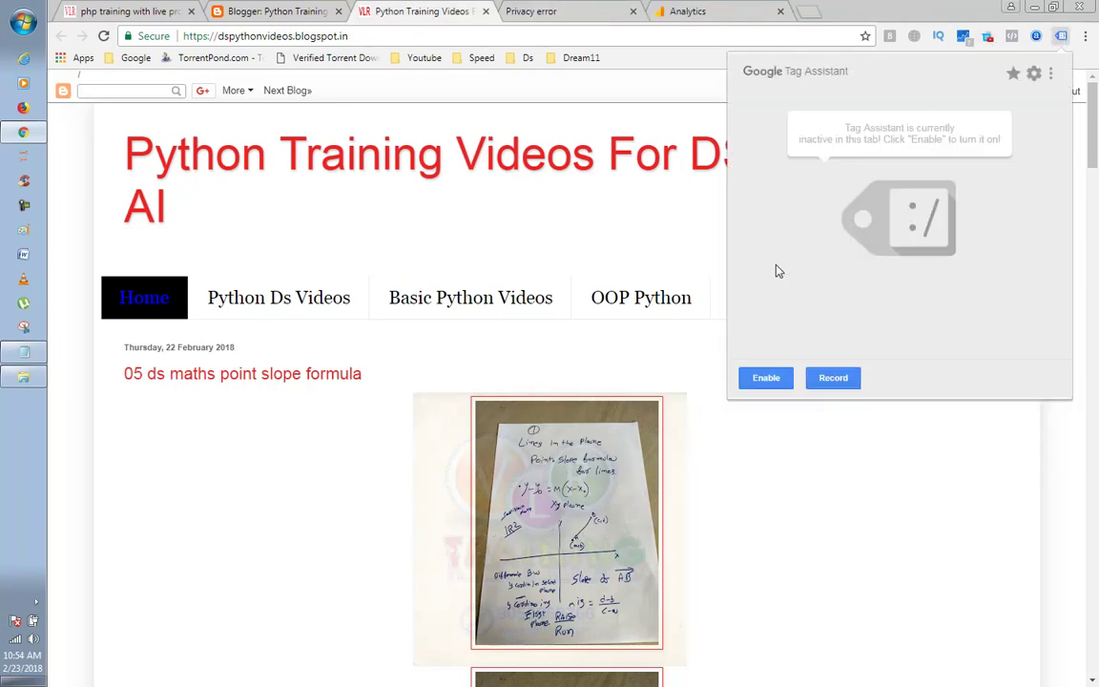
left_click(772, 379)
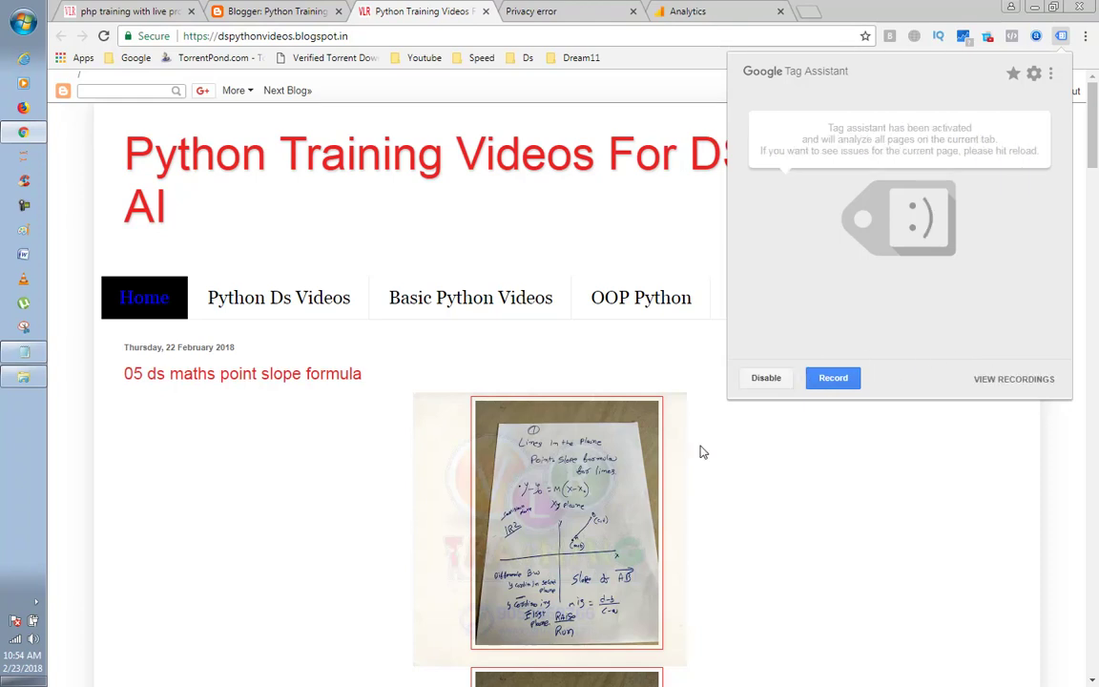
left_click(804, 404)
key("F5")
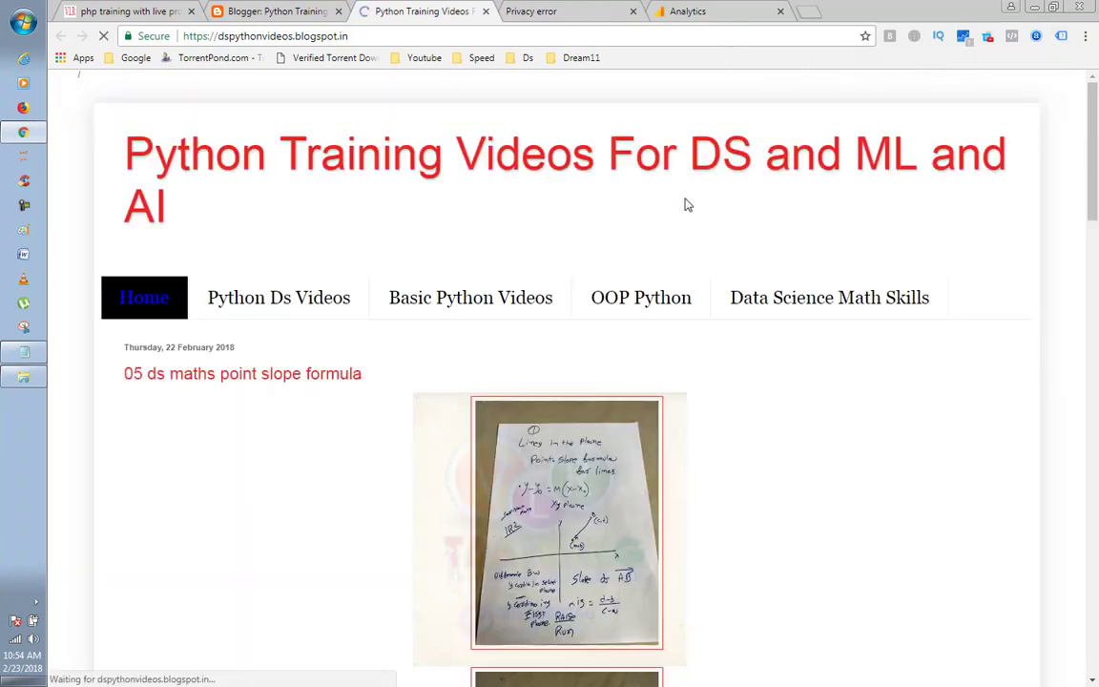
- Examine the Tag Assistant results for the Global site tag and Google Analytics on the live blog
left_click(1061, 37)
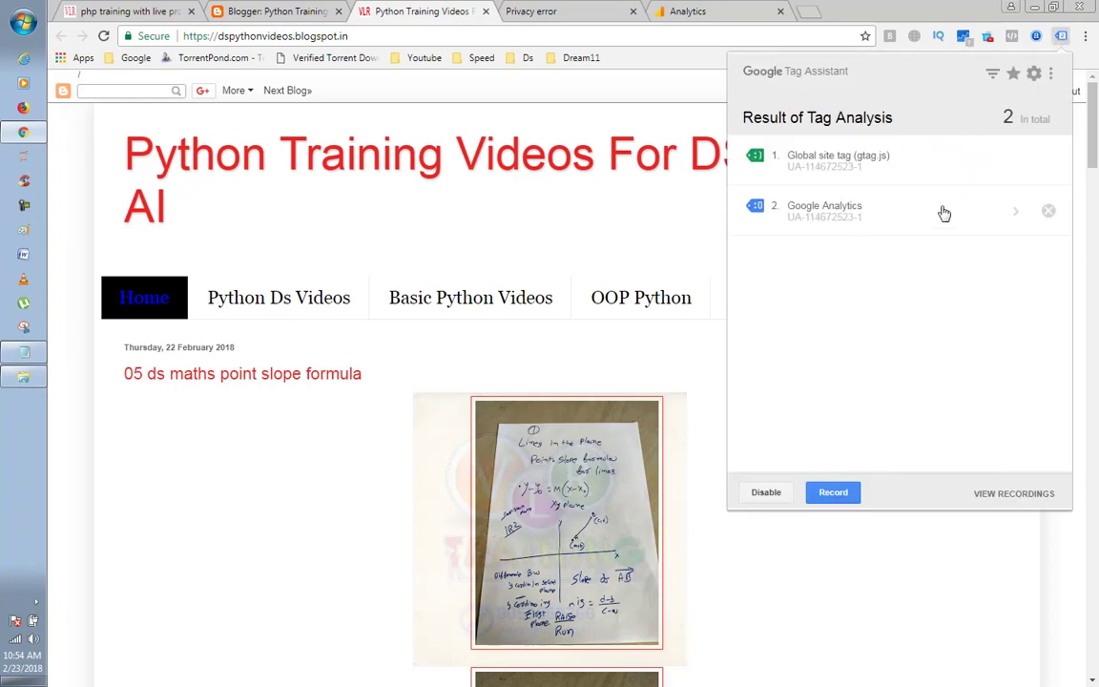
mouse_move(760, 165)
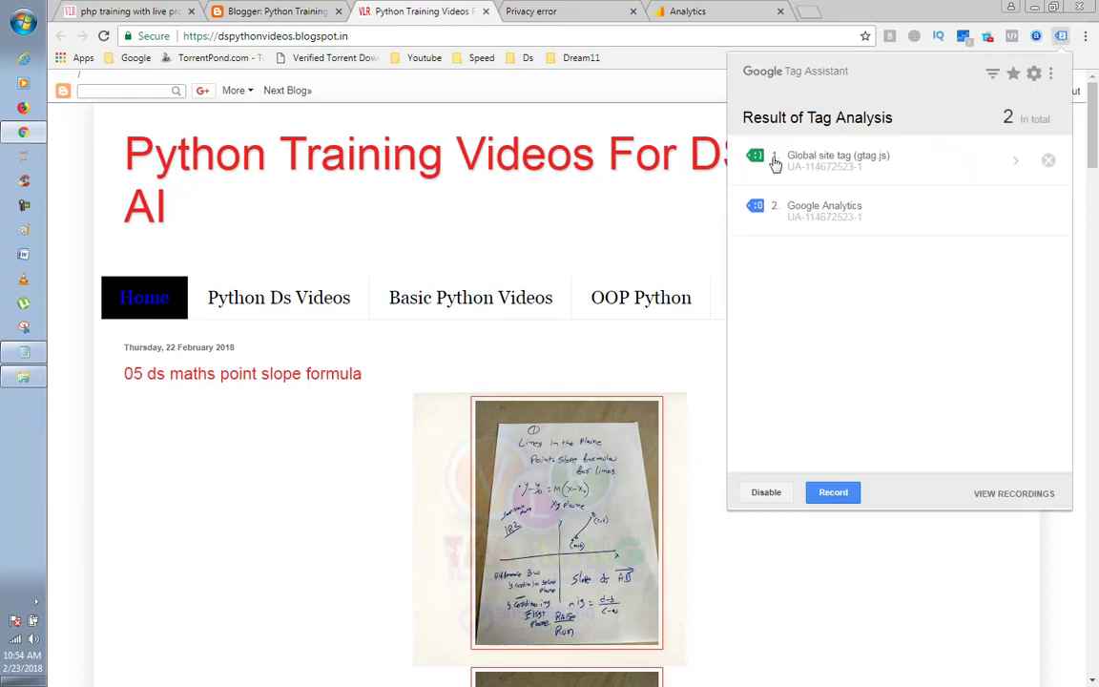
left_click(479, 196)
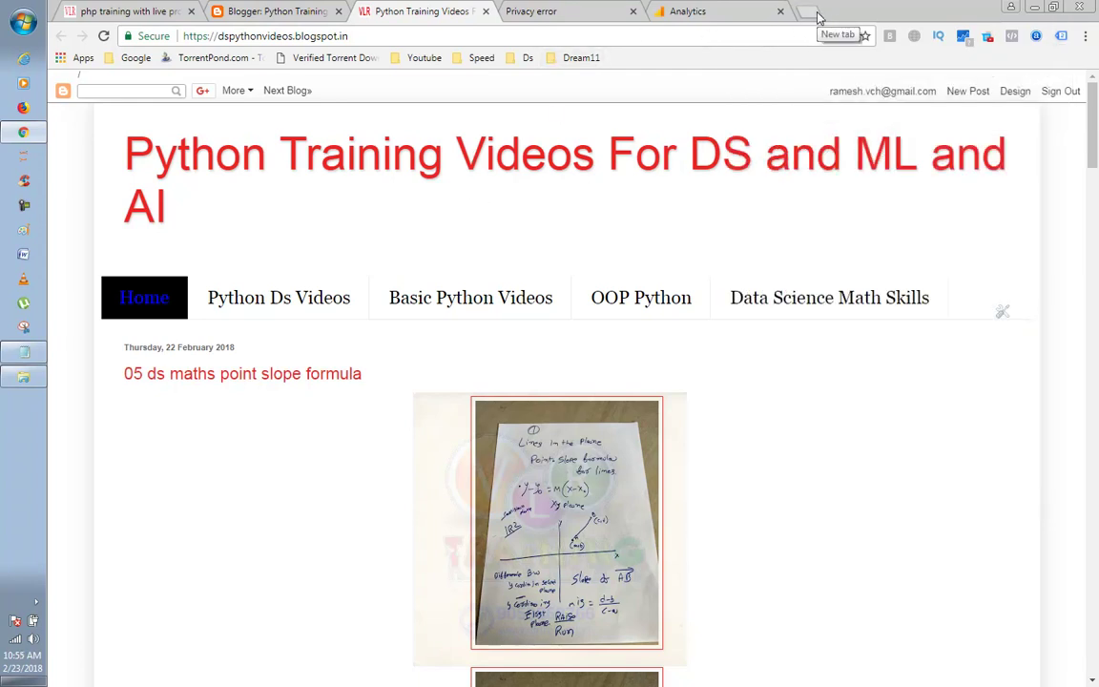
key("super+d")
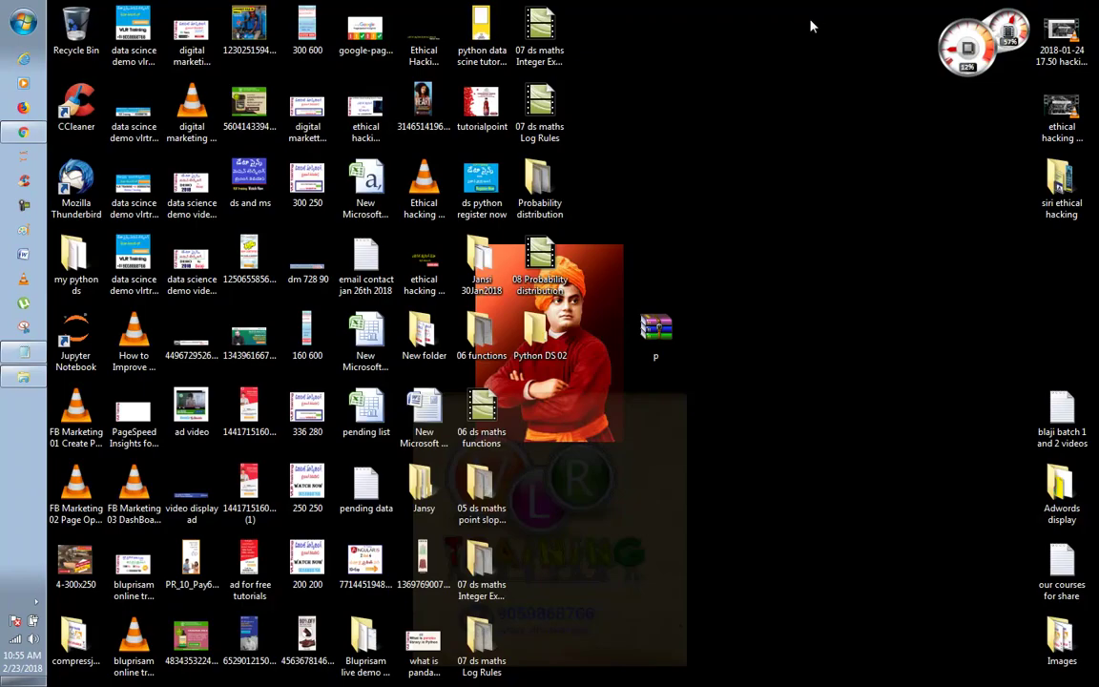
left_click(24, 131)
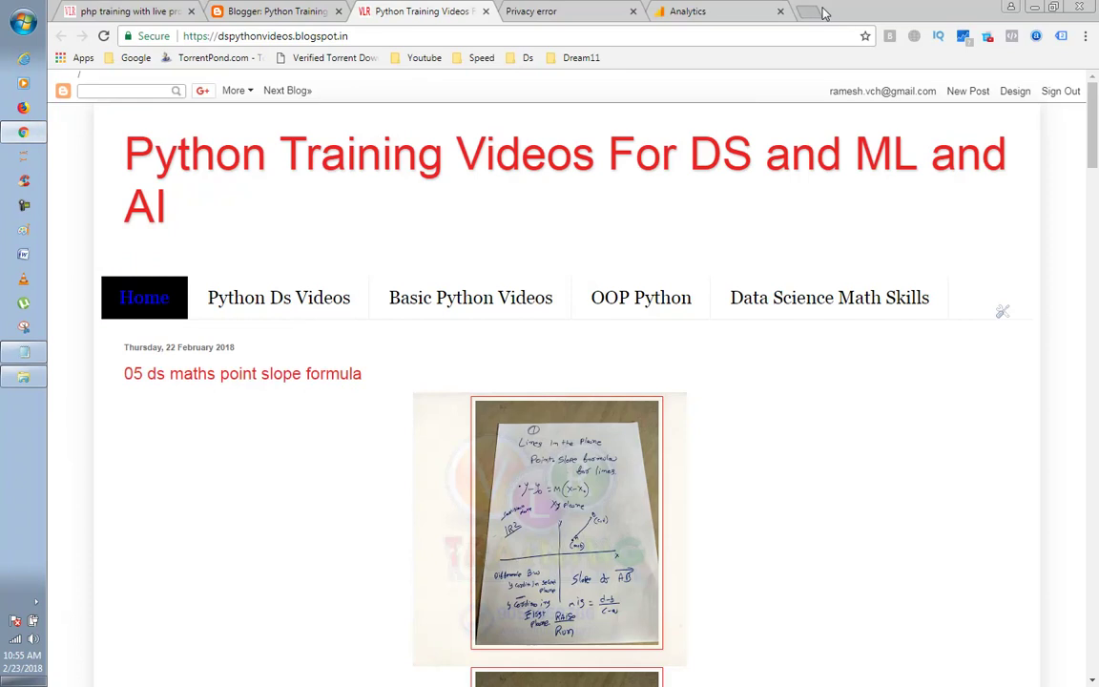
- Open Google in a new tab and search for "html templates"
left_click(824, 12)
left_click(134, 59)
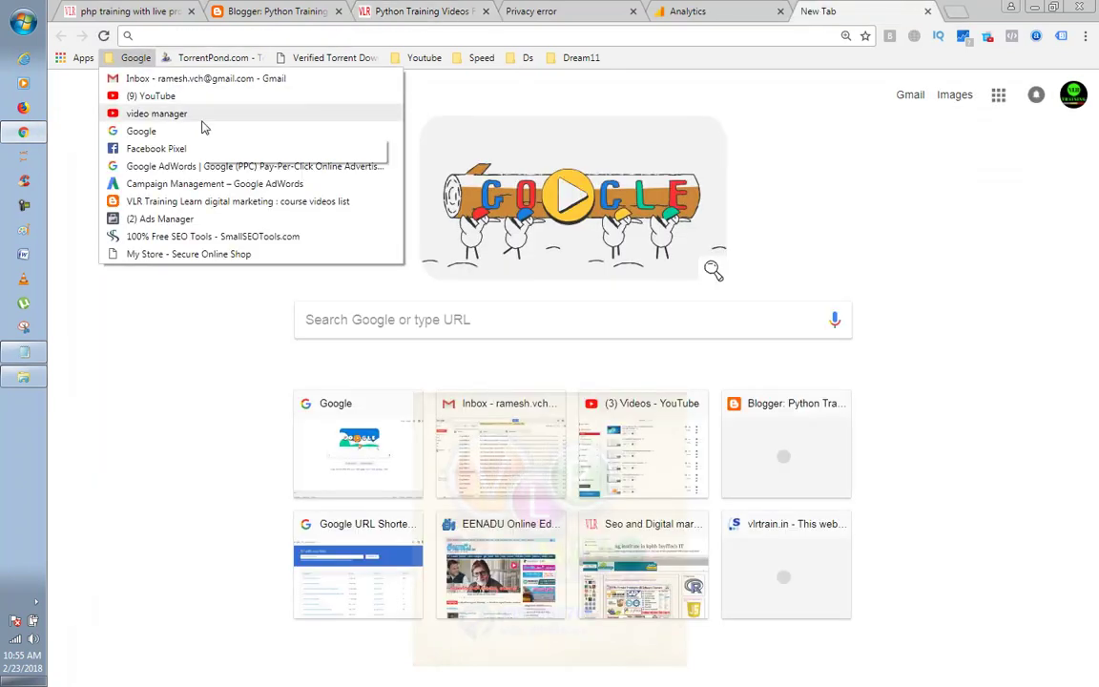
left_click(213, 132)
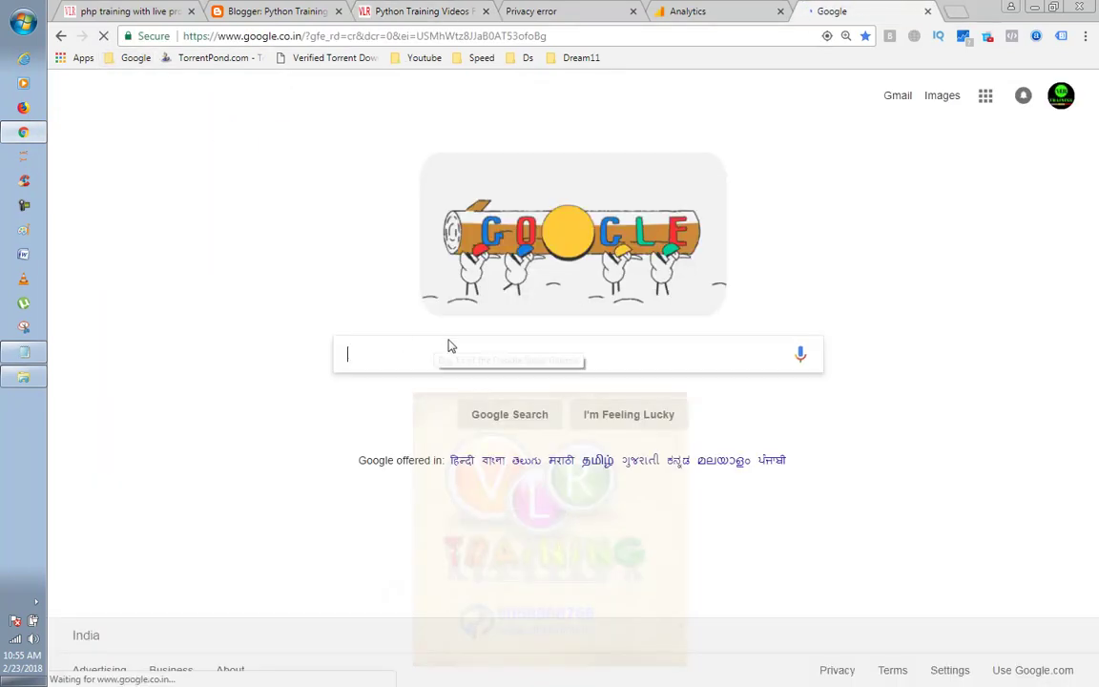
left_click(443, 351)
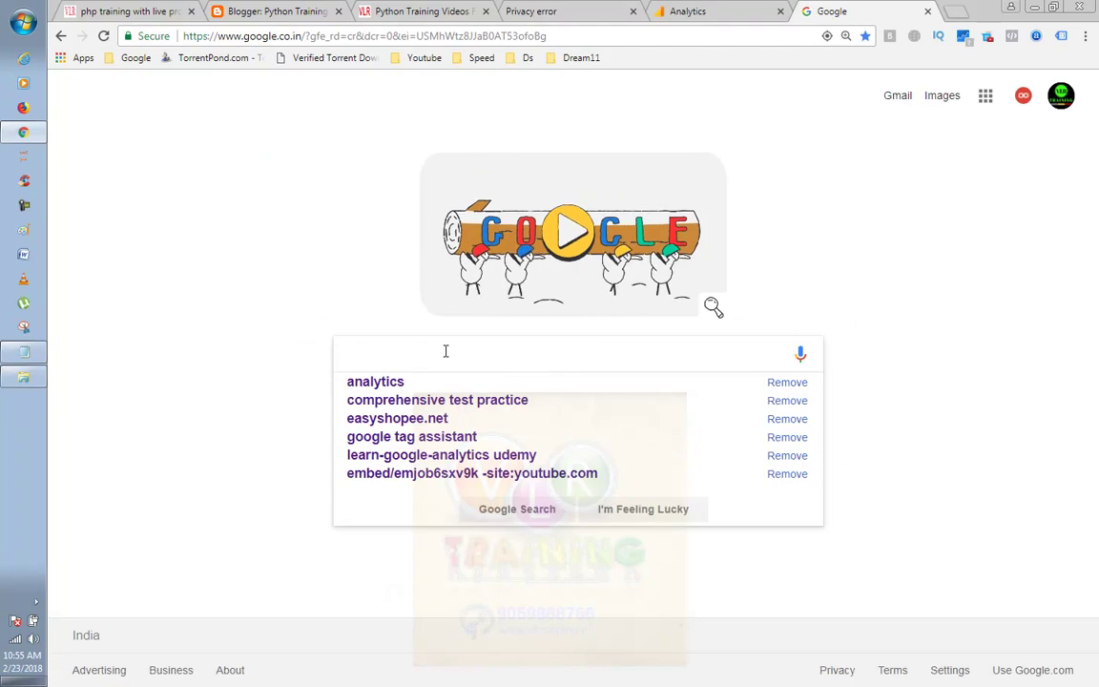
type("html templates")
key("Return")
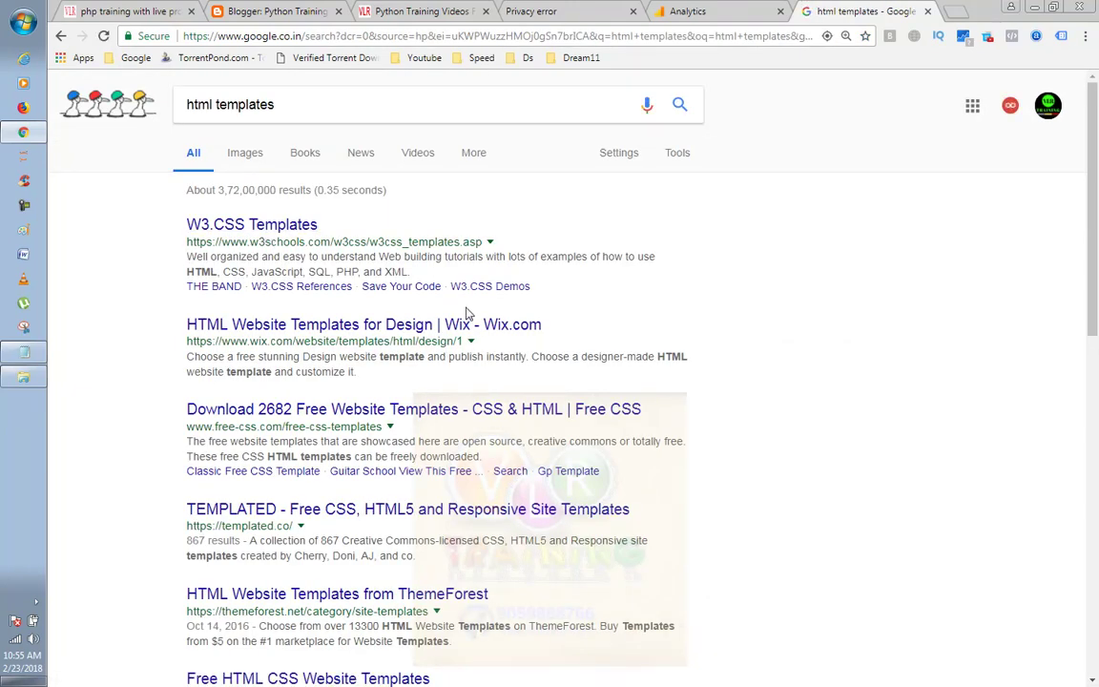
- Open the Free CSS website templates result in a new tab and go to the Tajam template's page
scroll(467, 313, "down", 1)
right_click(318, 337)
left_click(351, 342)
left_click(906, 11)
scroll(908, 200, "down", 3)
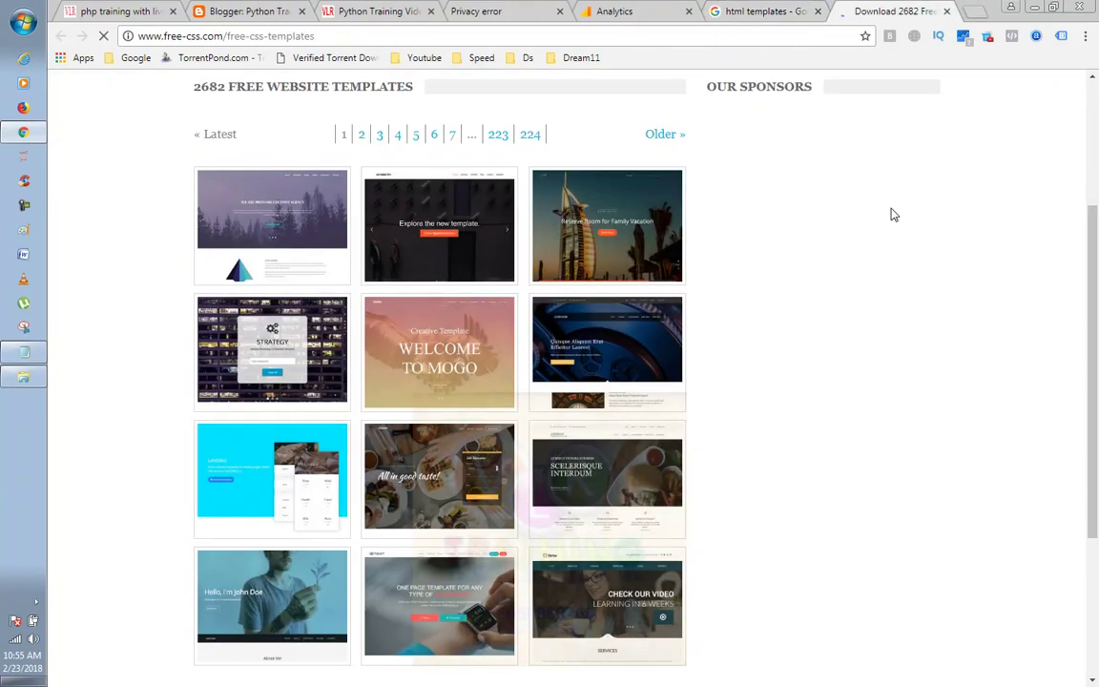
left_click(319, 210)
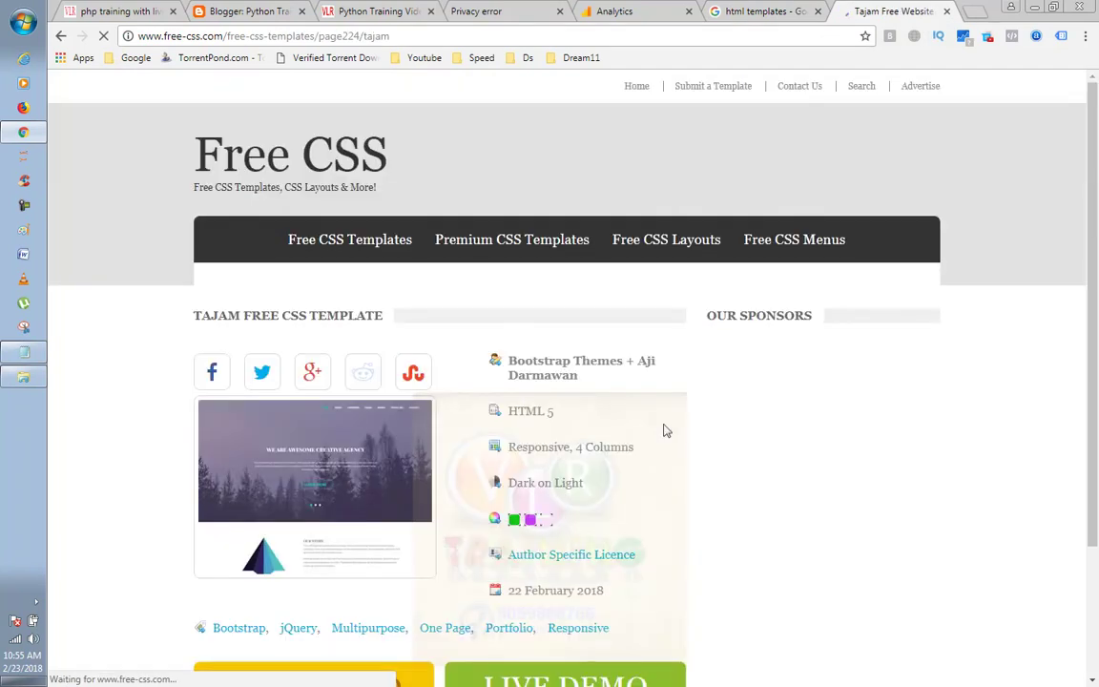
- Download the Tajam template archive, show it in the Downloads folder and extract it into a folder of the same name
scroll(678, 432, "down", 2)
scroll(678, 432, "down", 1)
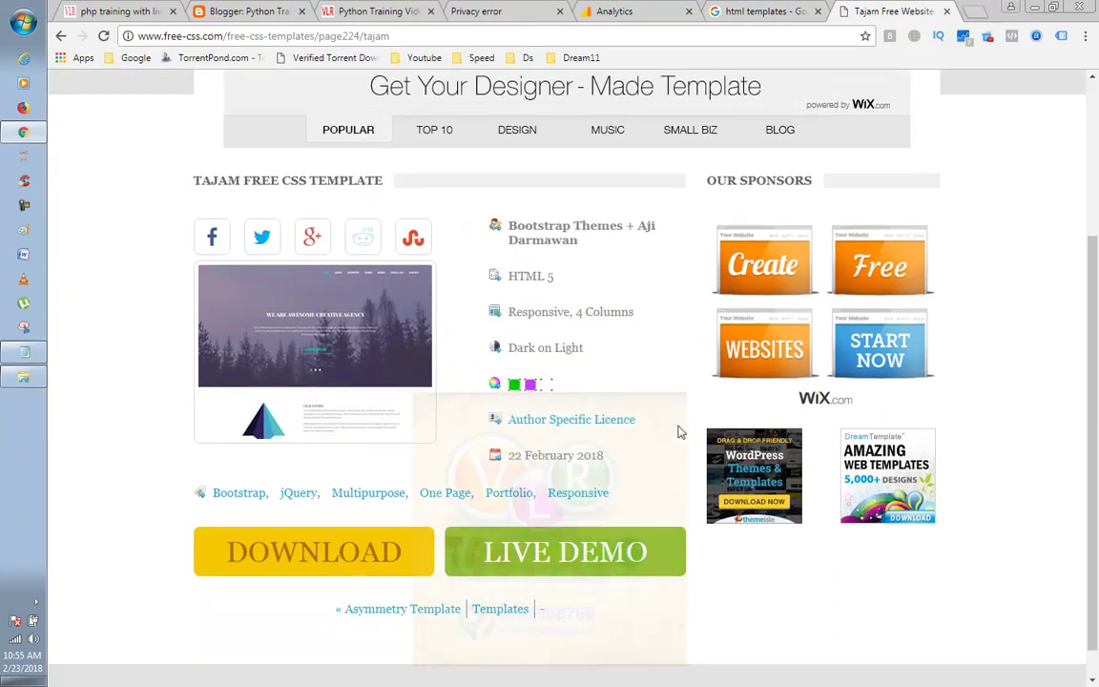
left_click(306, 552)
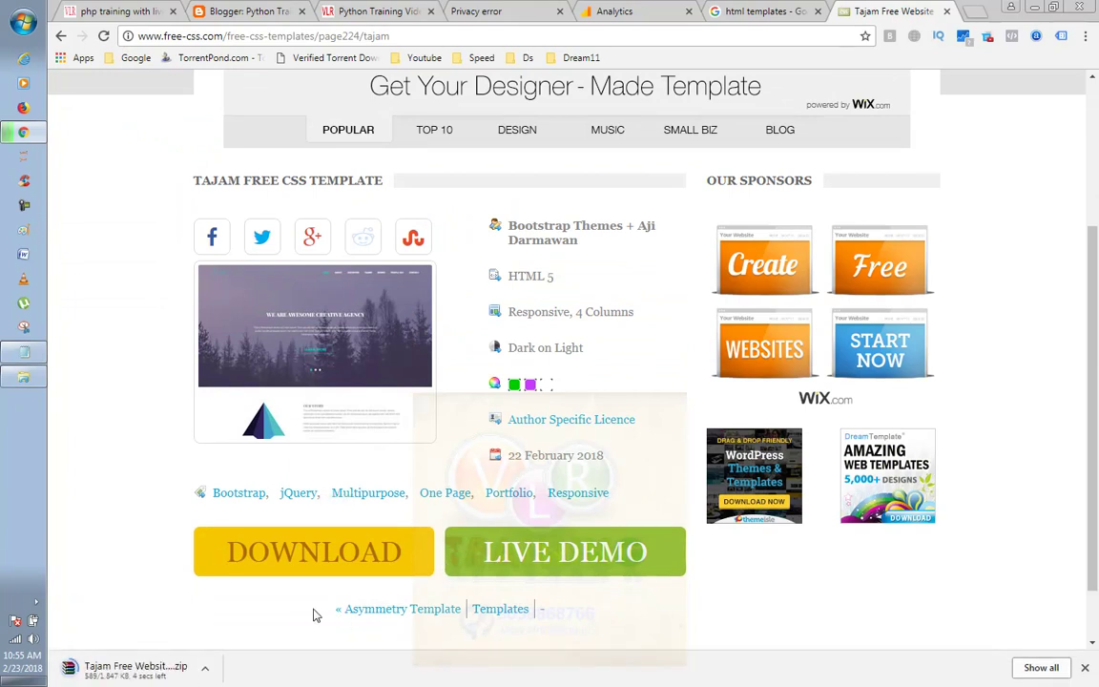
left_click(206, 670)
left_click(226, 622)
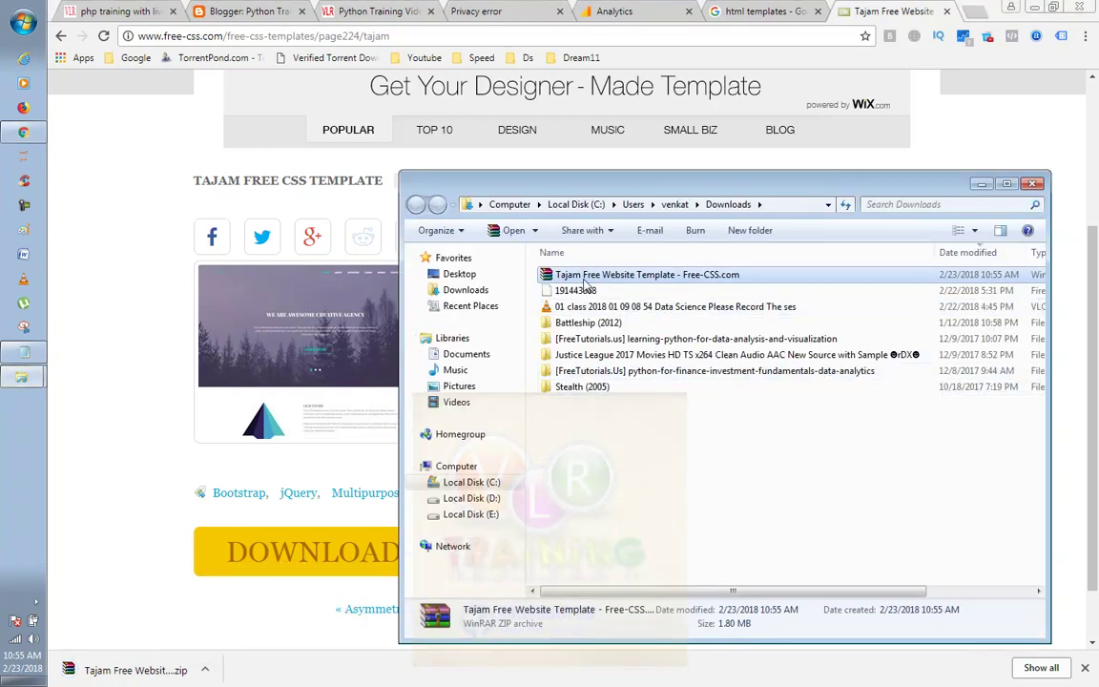
right_click(585, 279)
left_click(699, 357)
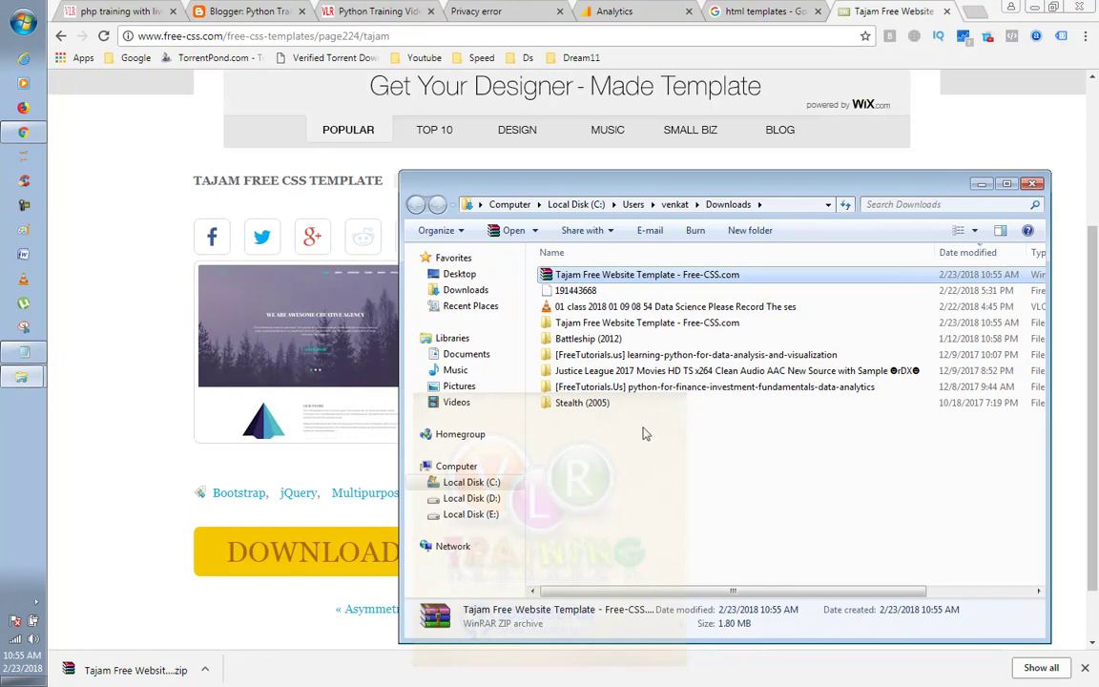
- Open the extracted template's tajem-master-free-html5-creative-agency-portfolio-template folder and look through its assets folder
left_click(587, 325)
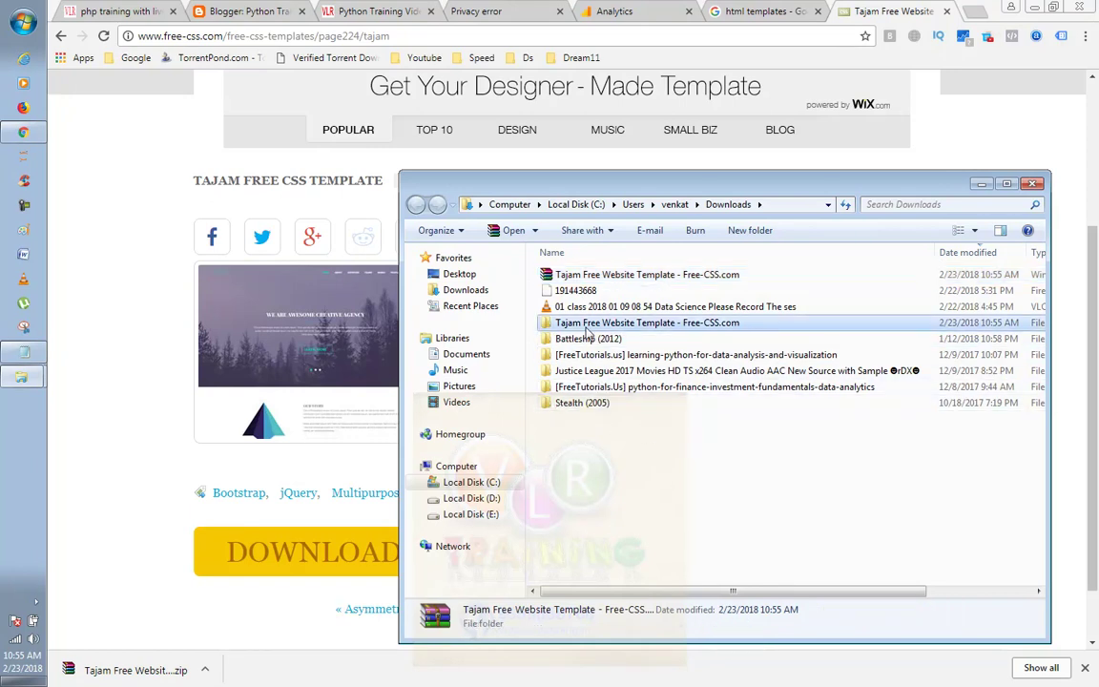
double_click(588, 325)
double_click(582, 277)
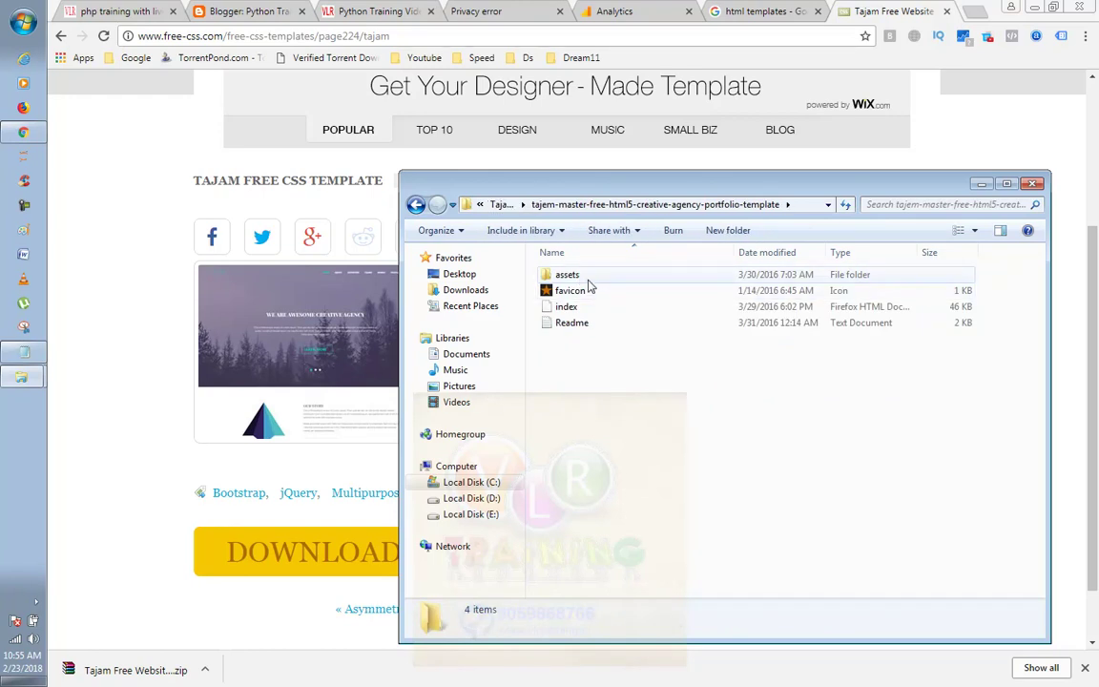
double_click(553, 275)
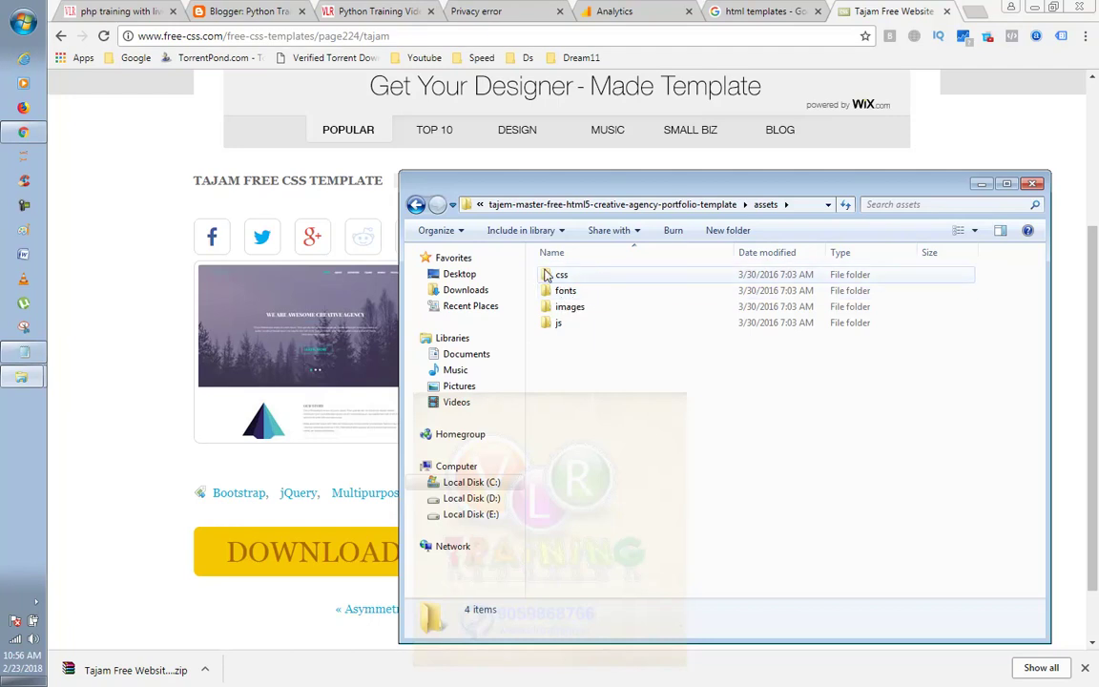
left_click(417, 204)
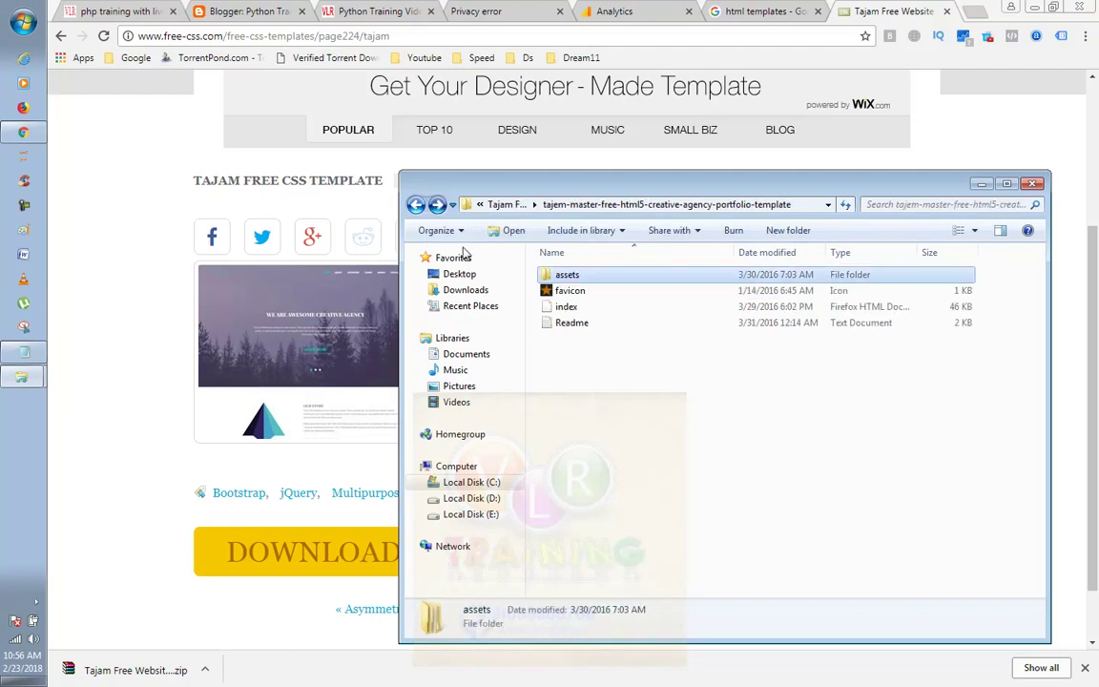
- Preview the template's index page in Firefox and look through its Teams, People Say and Contact sections
double_click(588, 306)
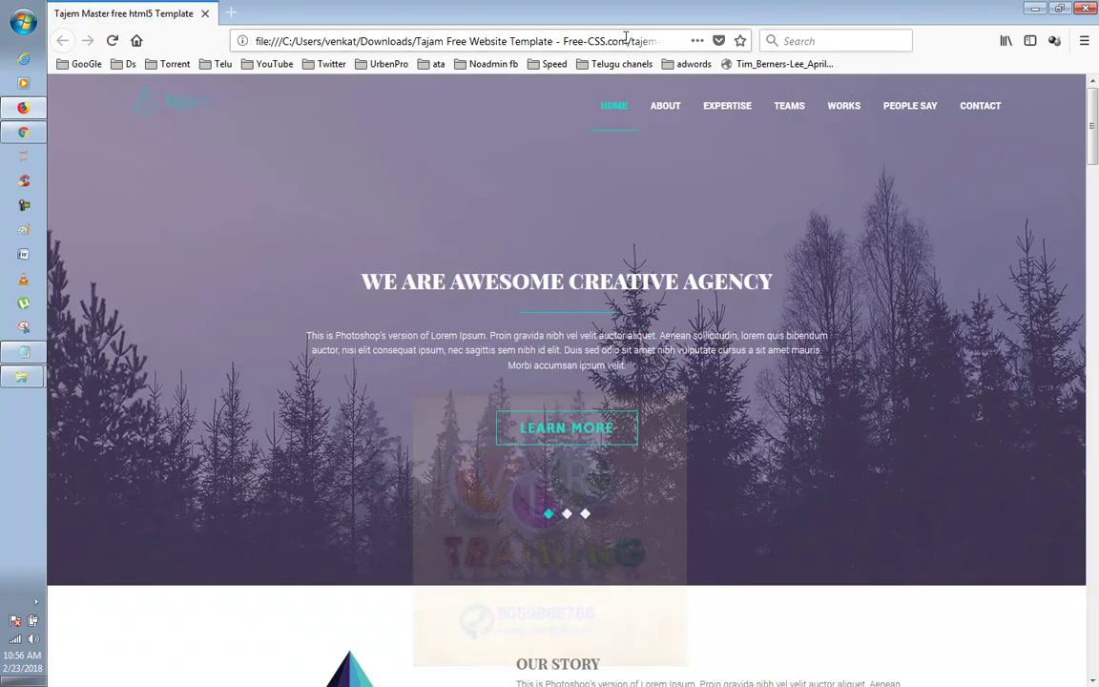
left_click(794, 109)
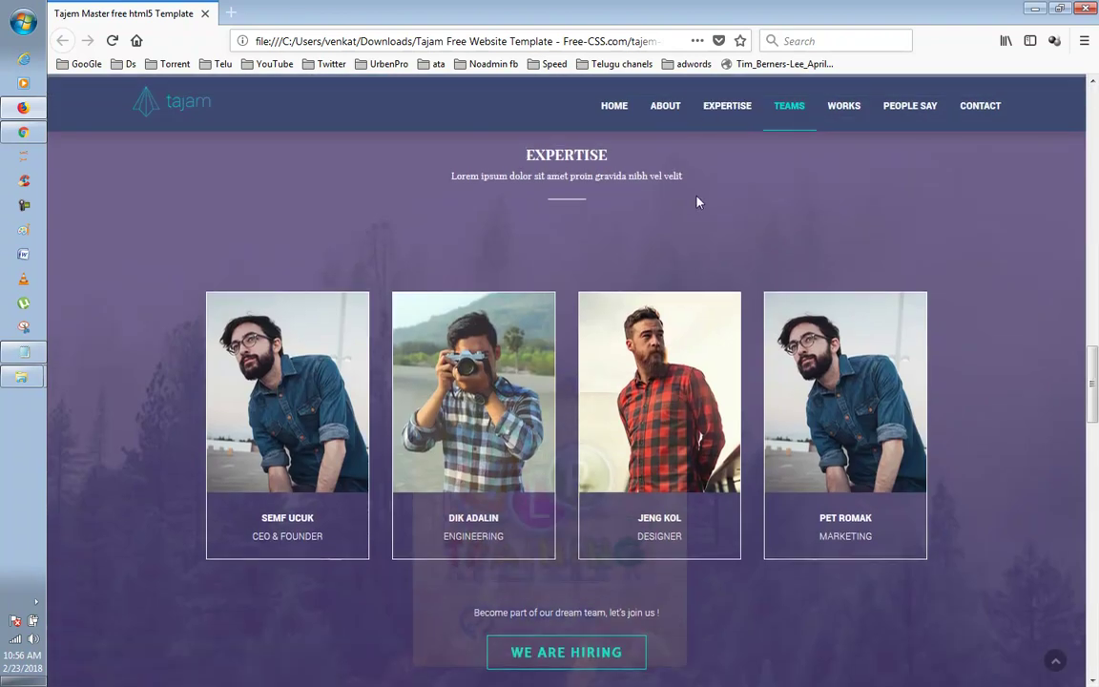
scroll(593, 136, "up", 3)
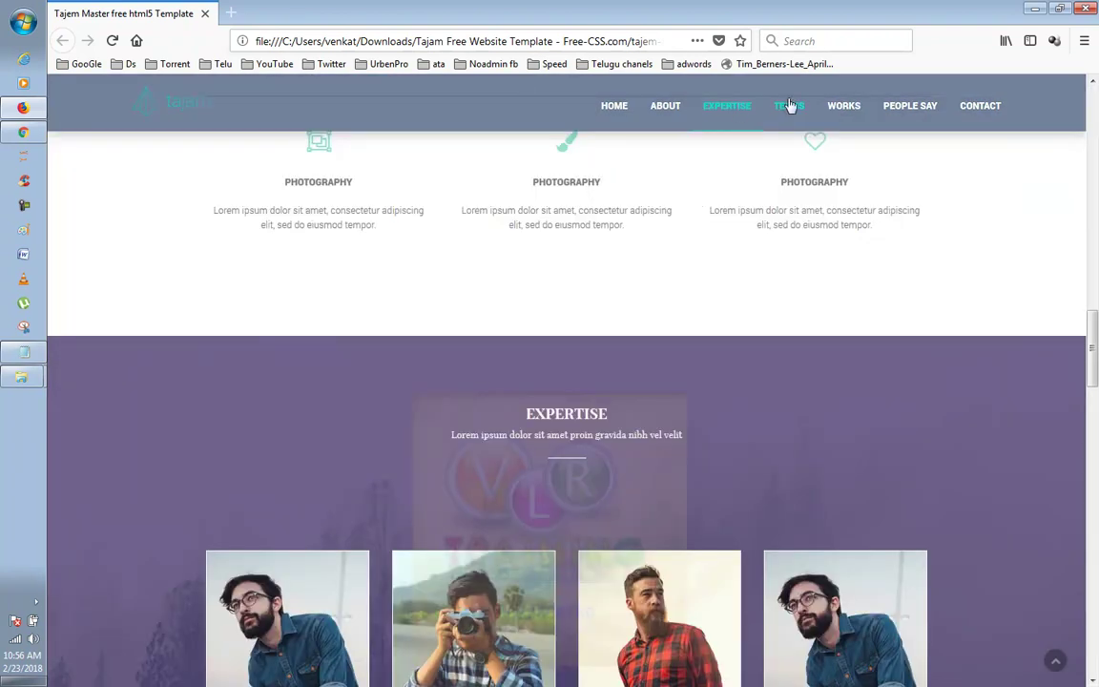
left_click(916, 106)
left_click(977, 105)
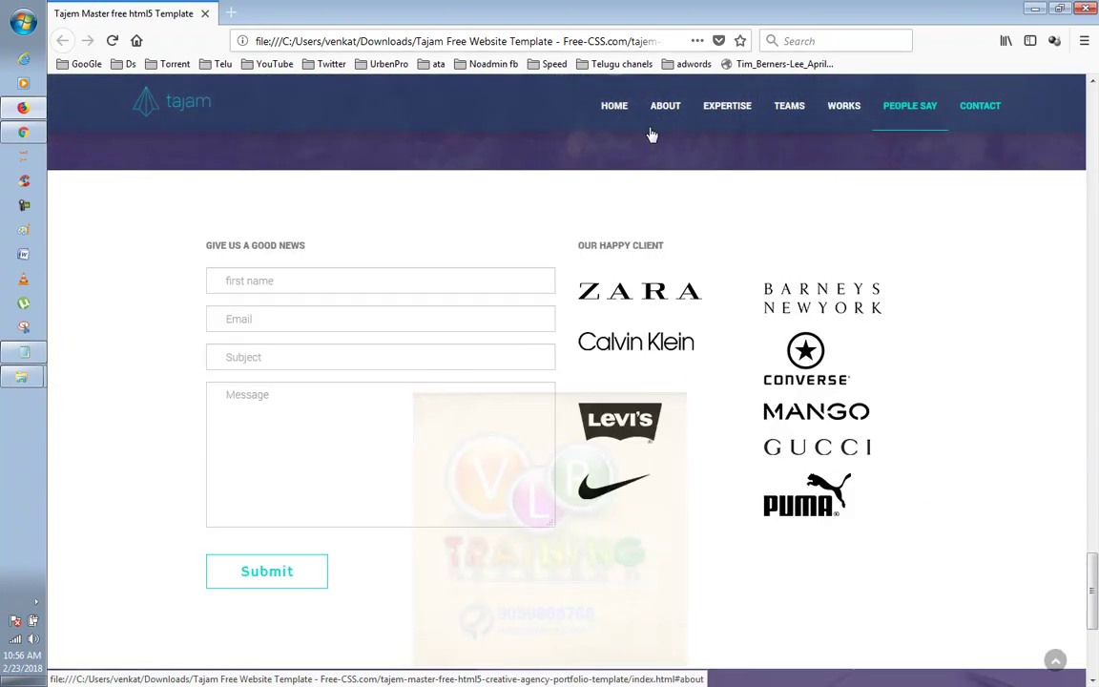
scroll(780, 242, "up", 4)
scroll(780, 242, "up", 3)
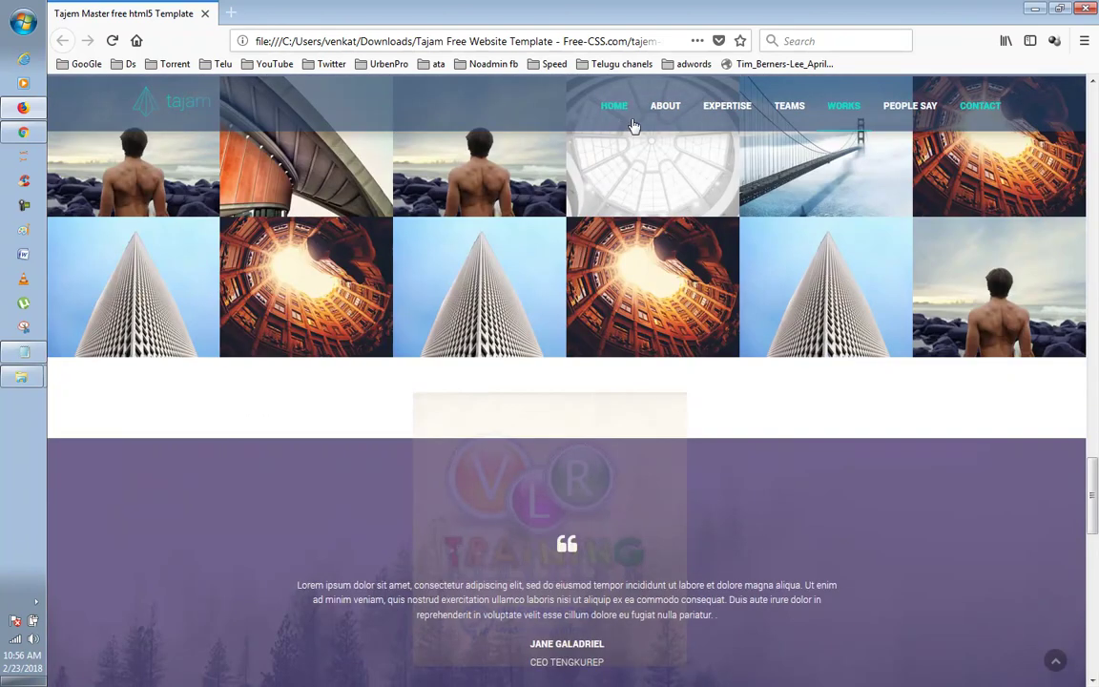
- Return to the template folder, open the index file in Notepad and maximize its window
mouse_move(21, 377)
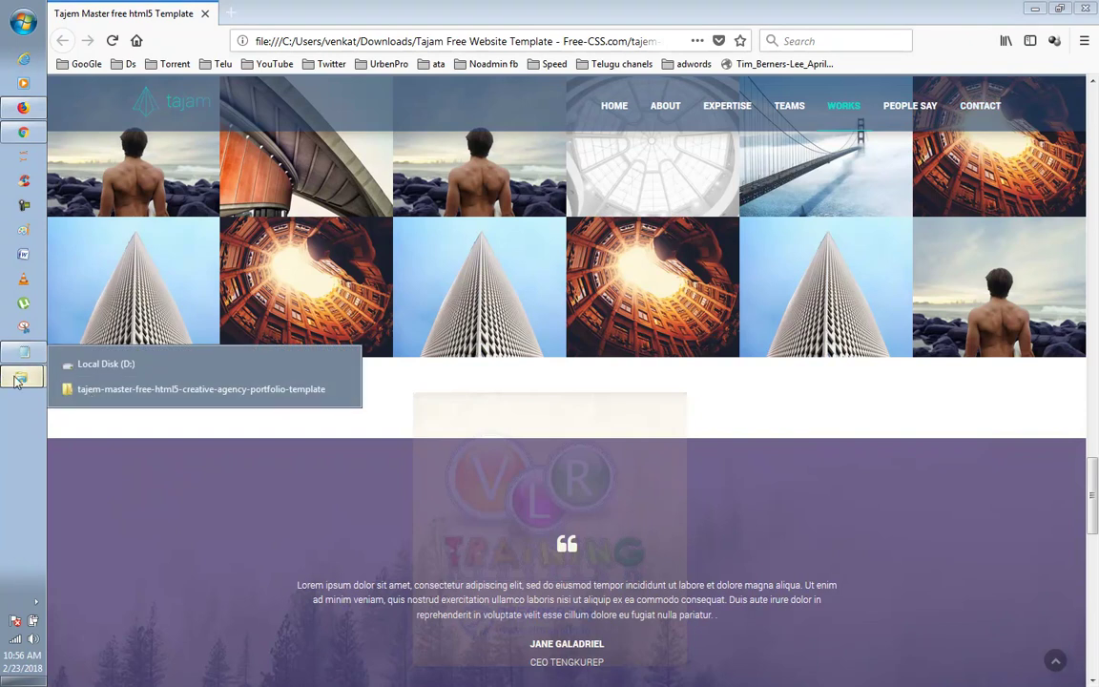
left_click(95, 387)
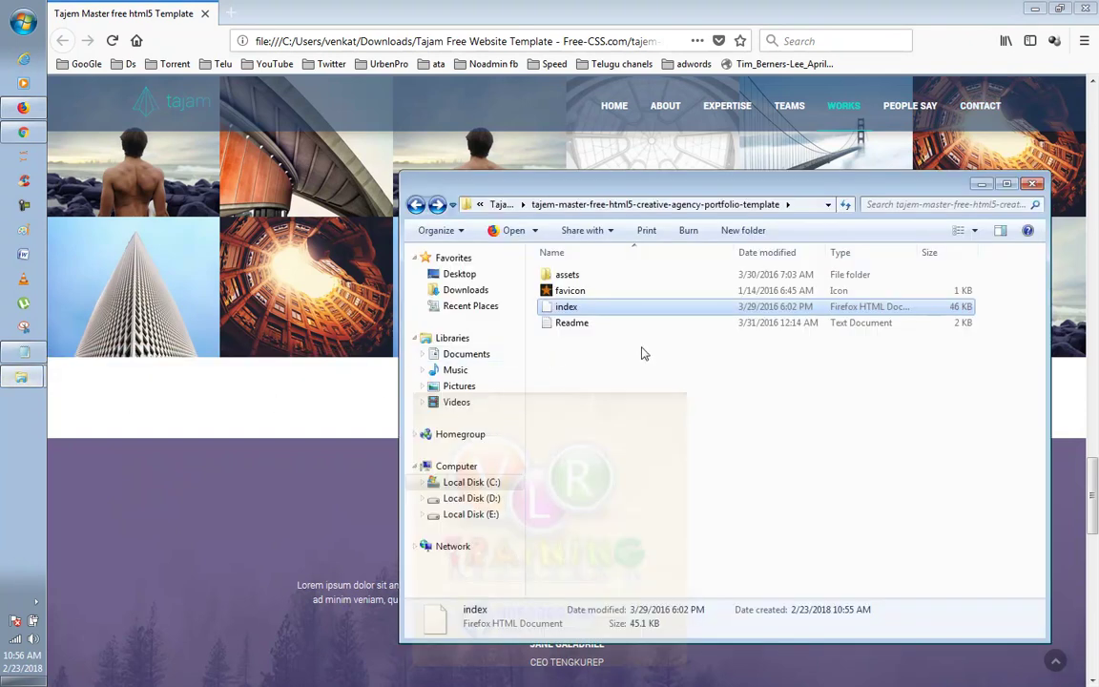
right_click(569, 312)
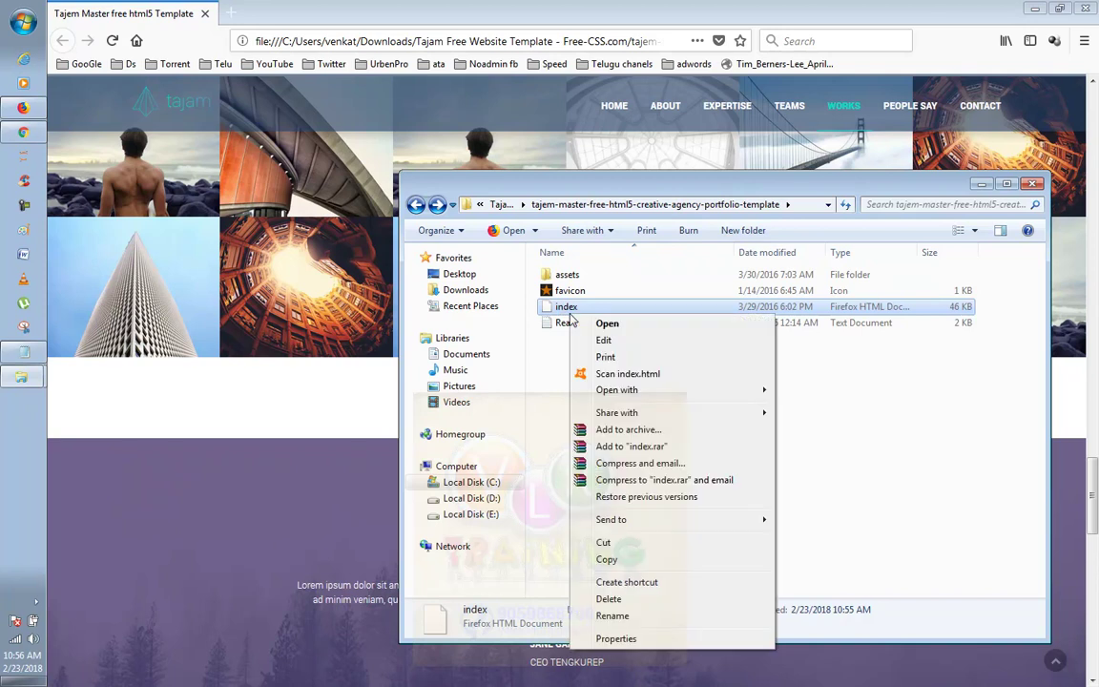
left_click(607, 345)
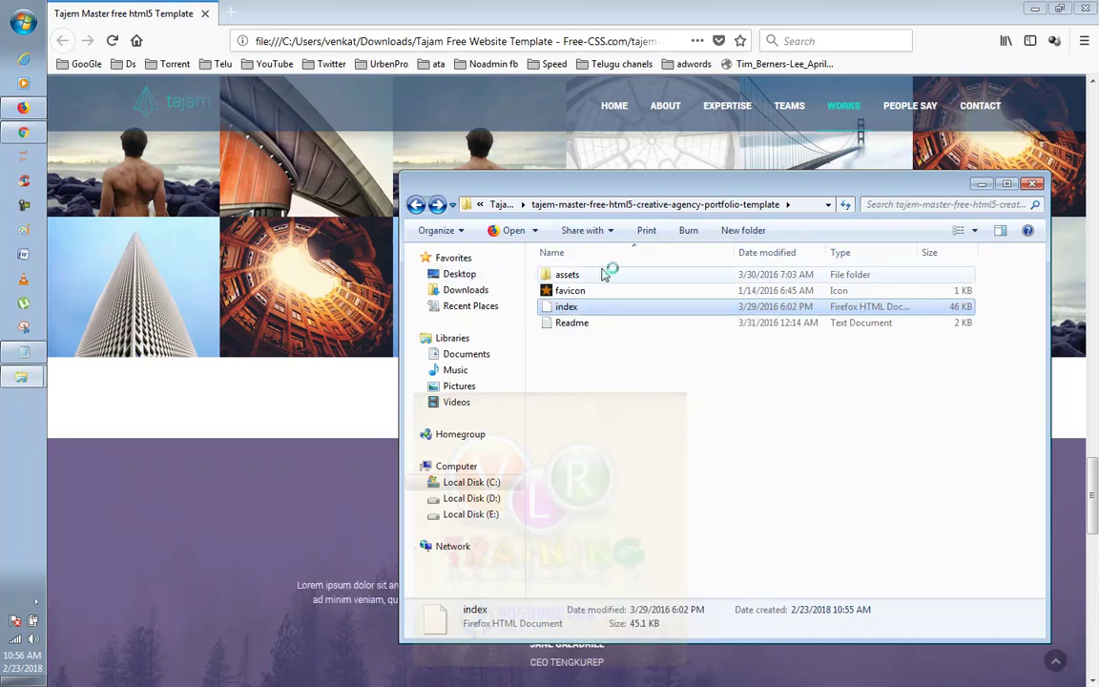
right_click(550, 308)
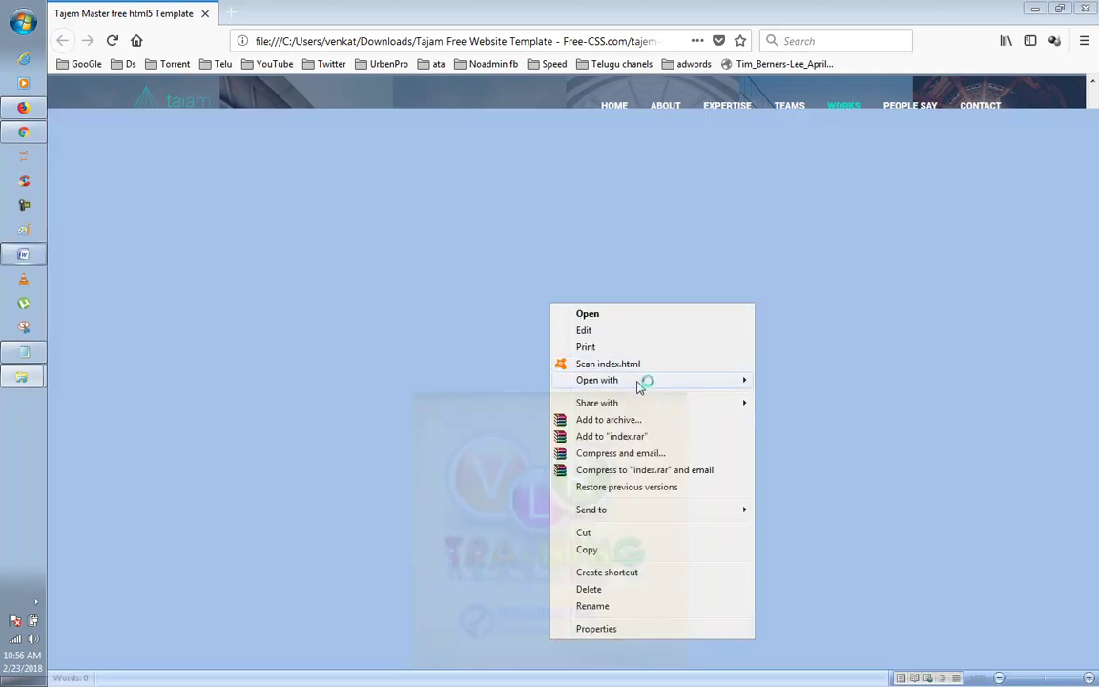
mouse_move(672, 380)
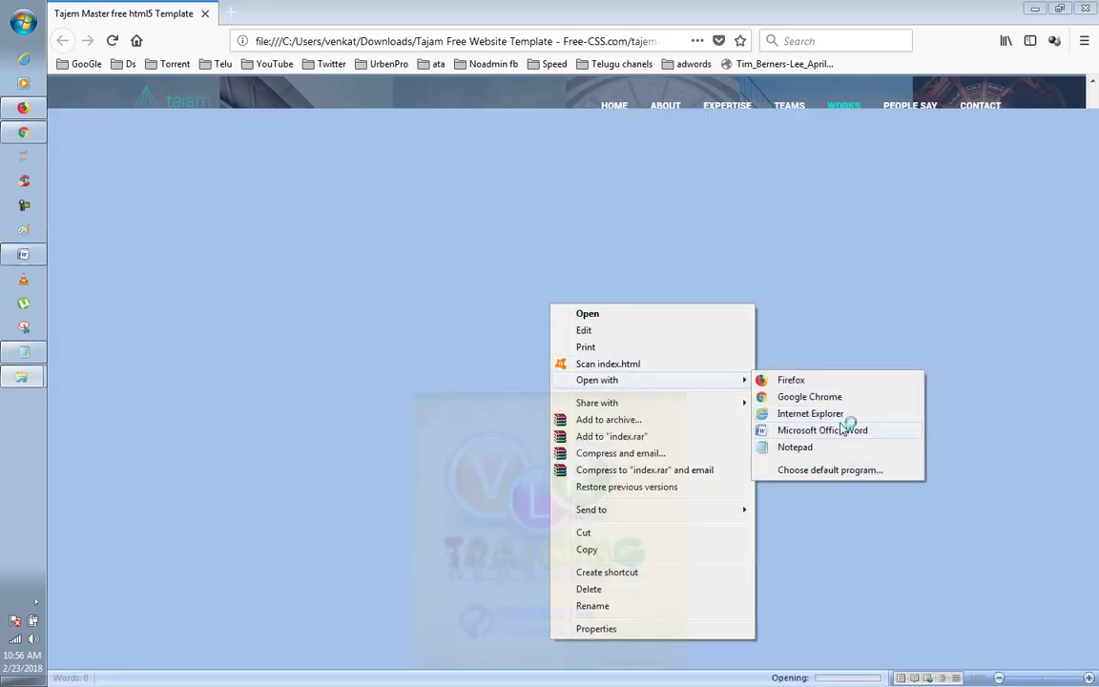
left_click(791, 447)
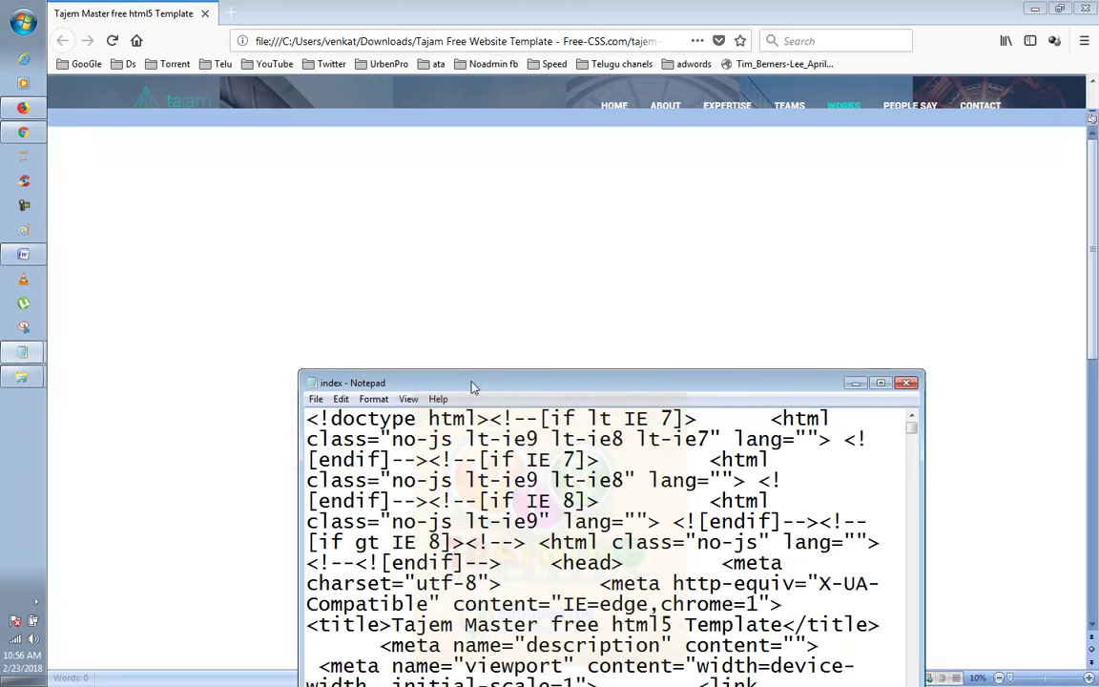
double_click(467, 383)
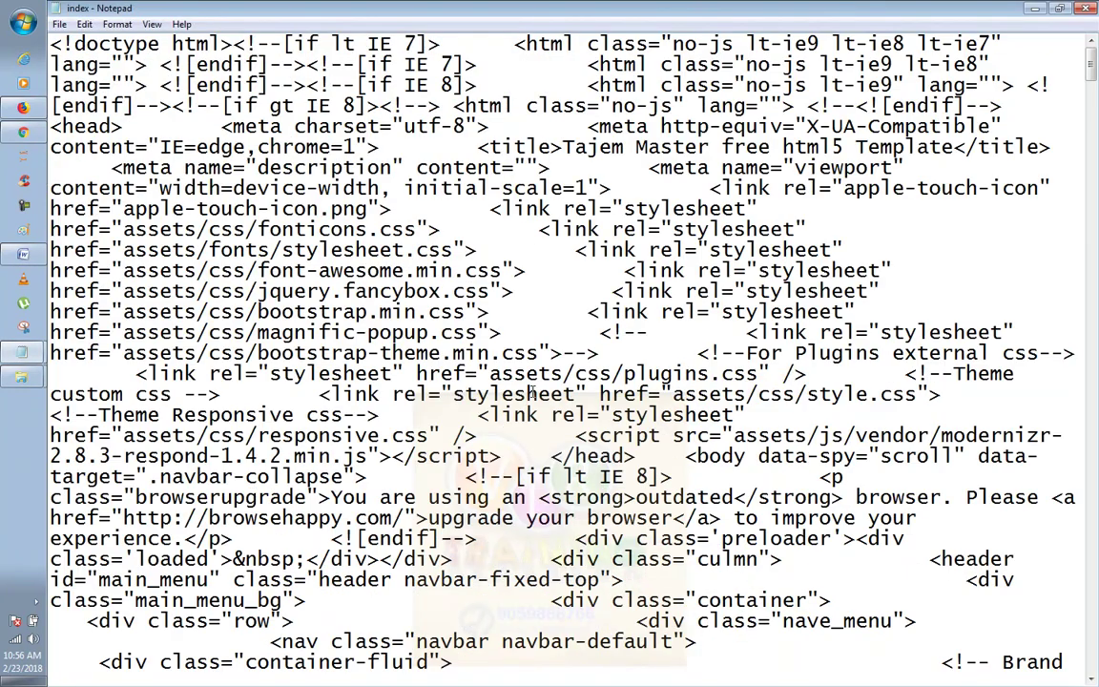
- Find "/head" in the index code and insert several blank lines before the closing head tag
key("ctrl+f")
type("/head")
key("Return")
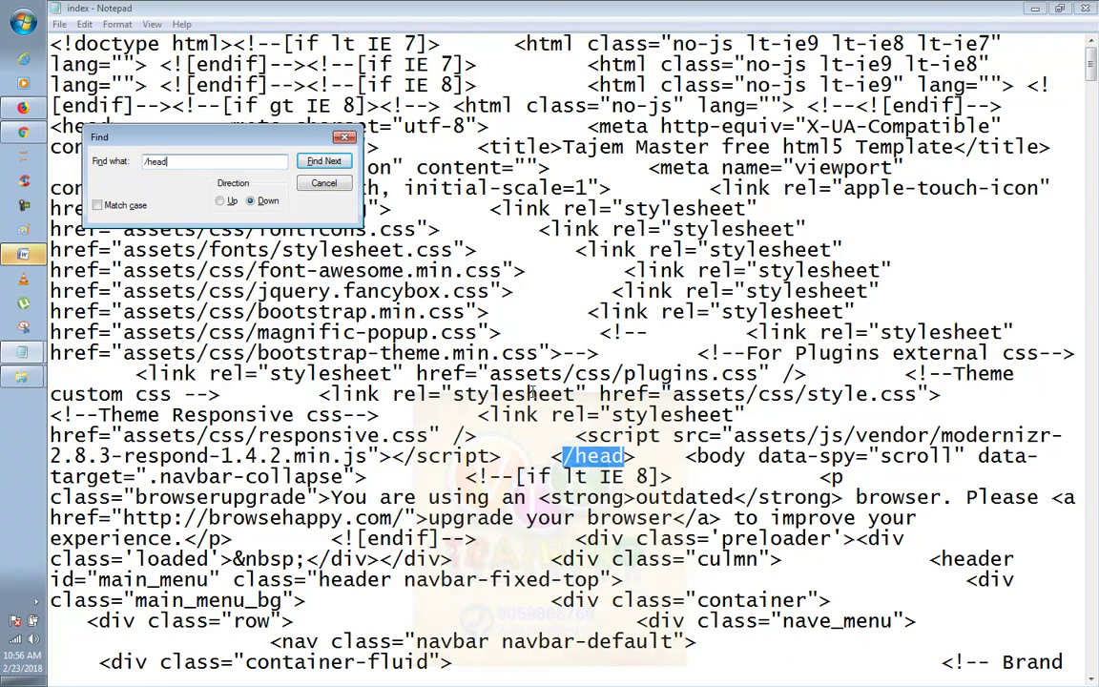
left_click(545, 458)
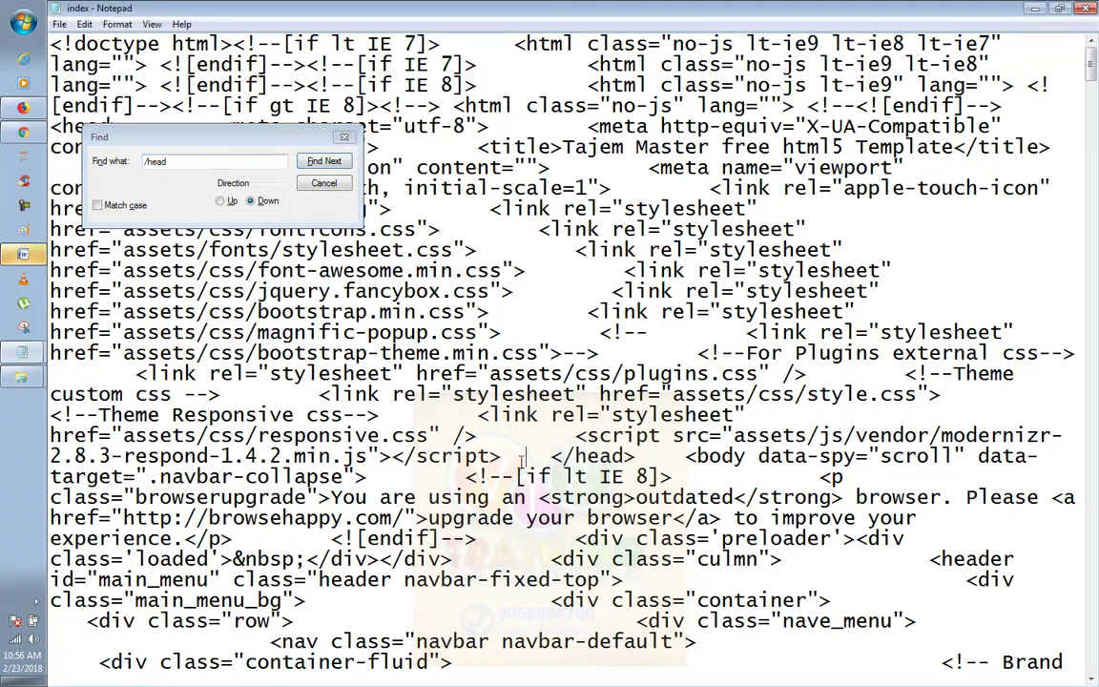
key("Return")
key("Return")
key("Return")
key("Return")
key("Return")
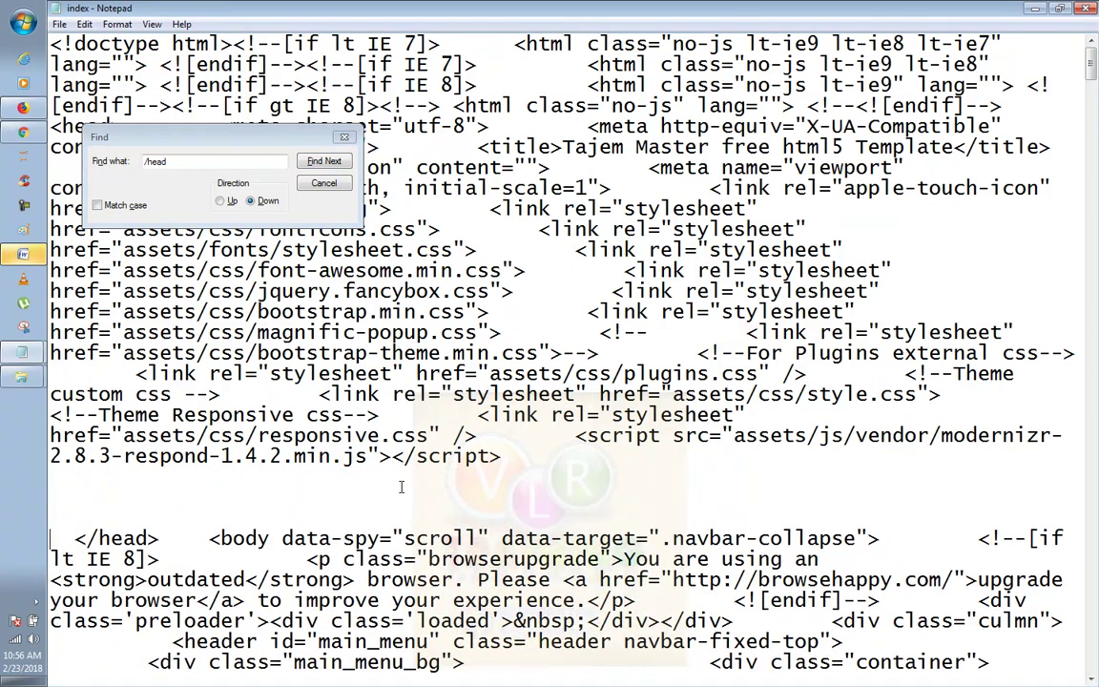
- Close the search dialog, then close the template's index file in Notepad without saving the changes
left_click(246, 474)
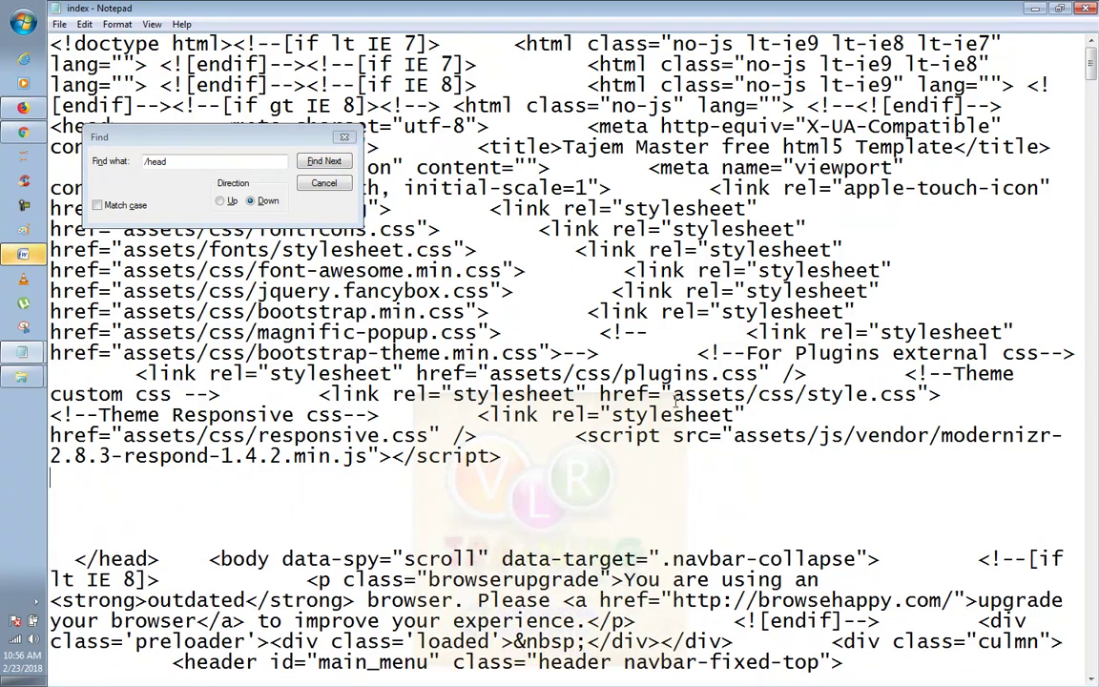
left_click(344, 136)
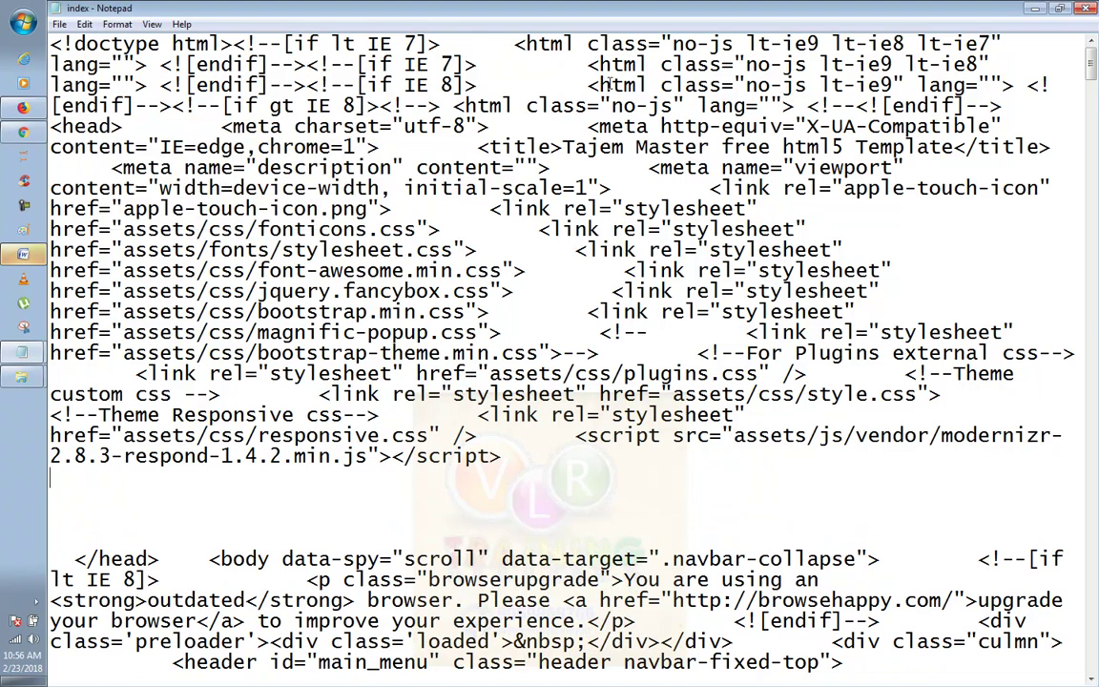
left_click(1085, 8)
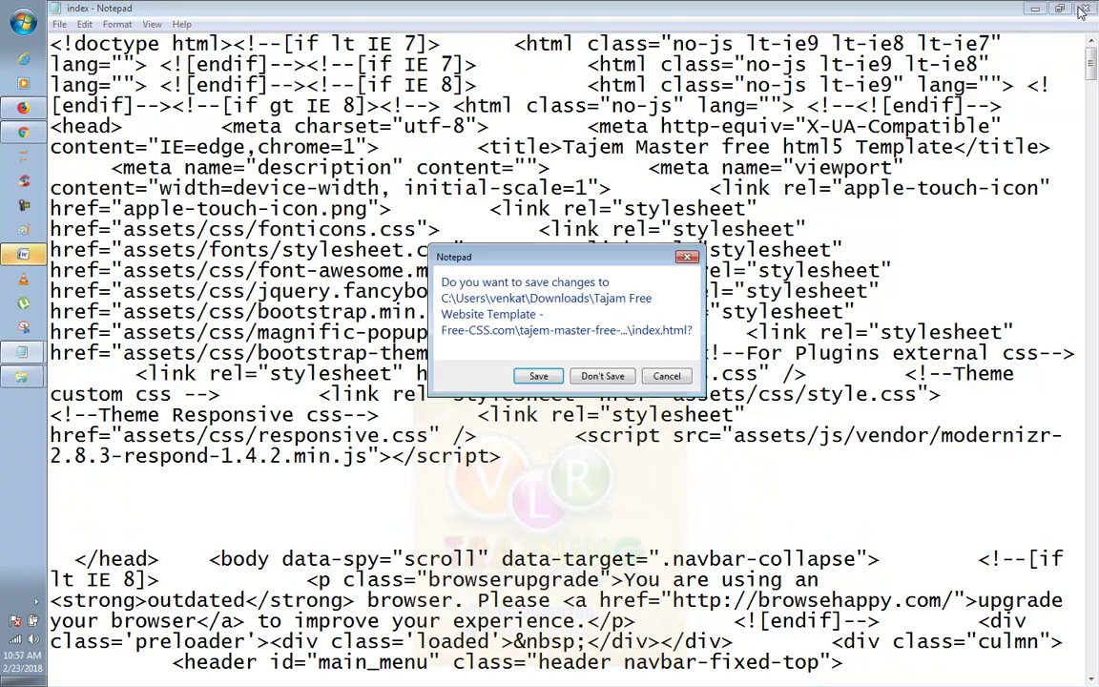
left_click(602, 376)
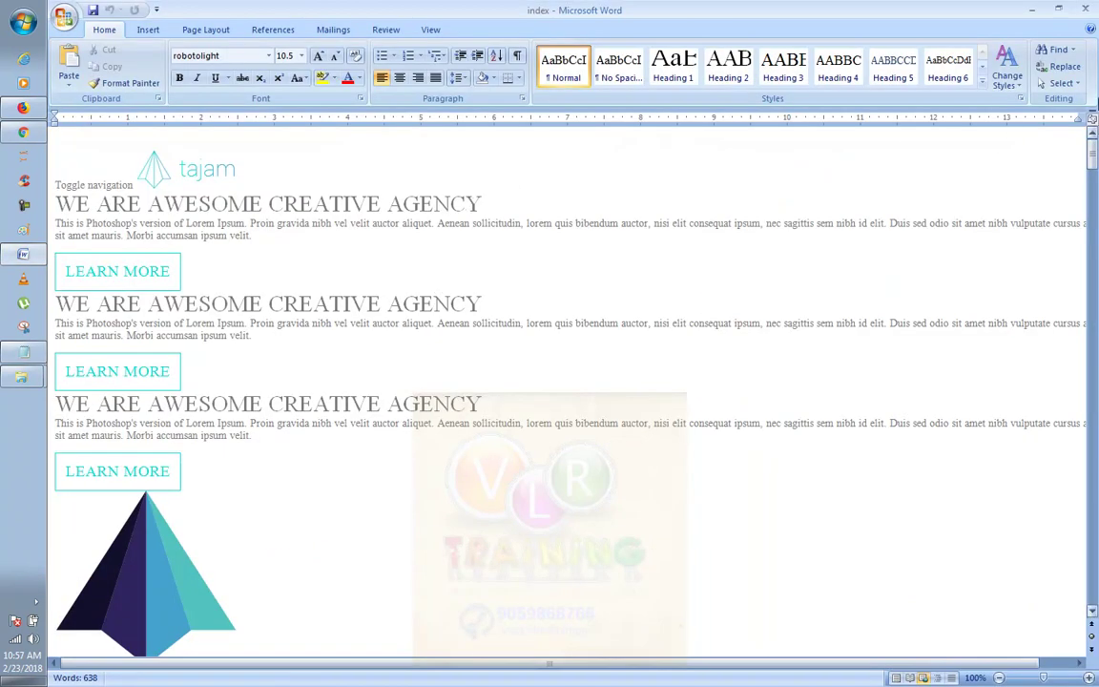
- Close the index document in Word and the template preview in Firefox
left_click(1085, 8)
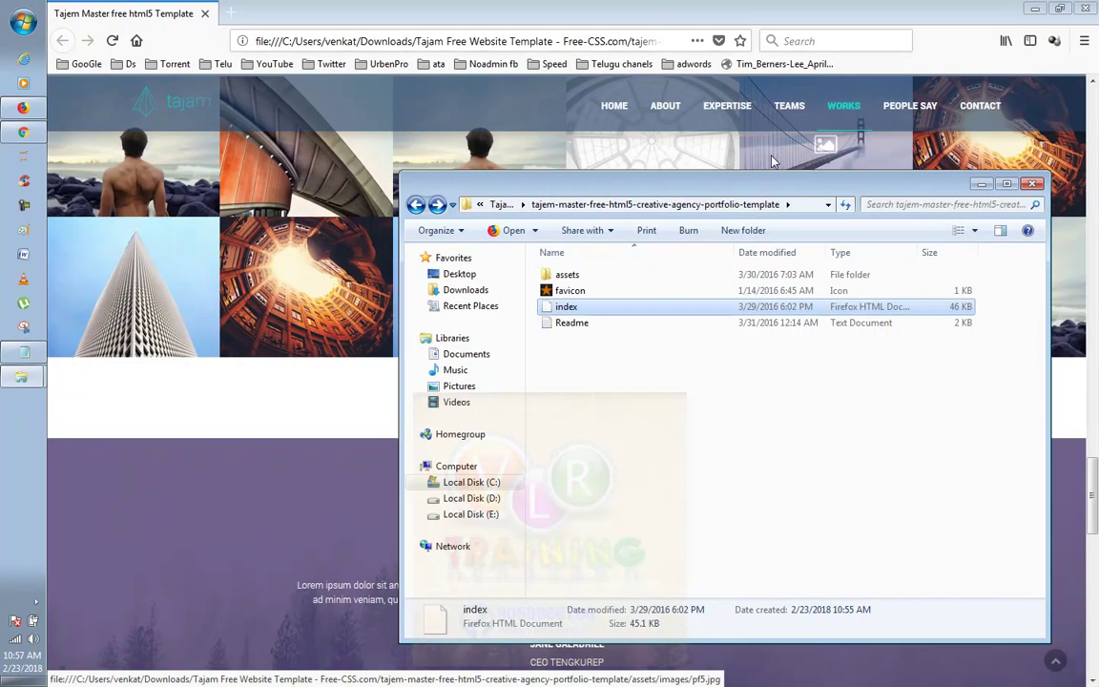
left_click(864, 153)
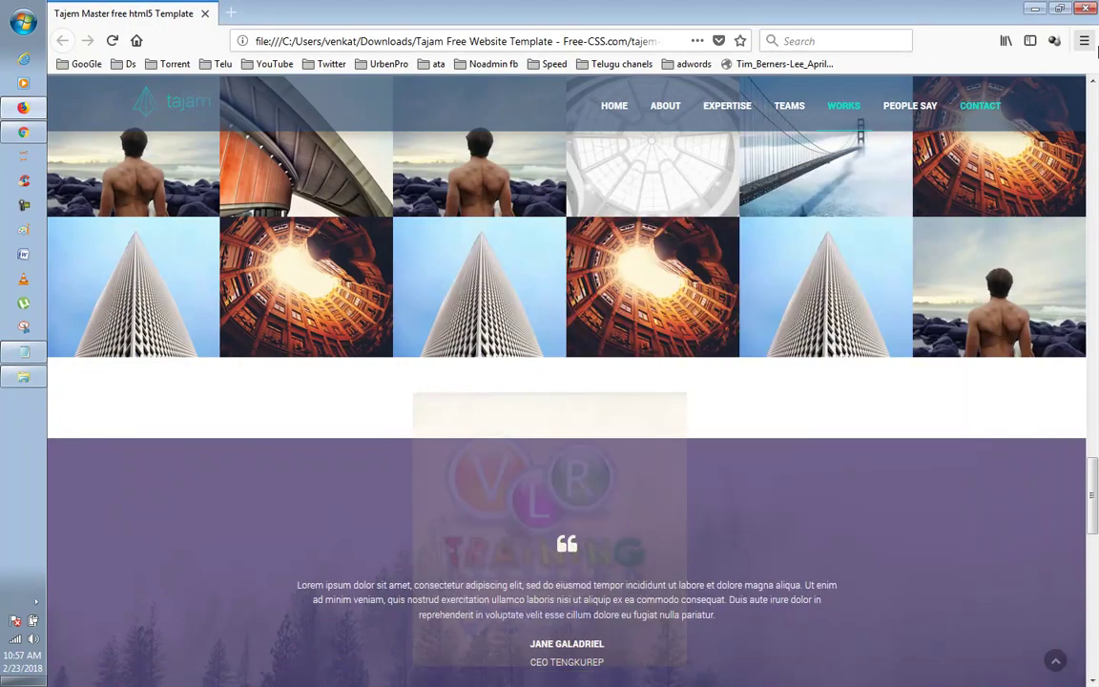
left_click(1093, 10)
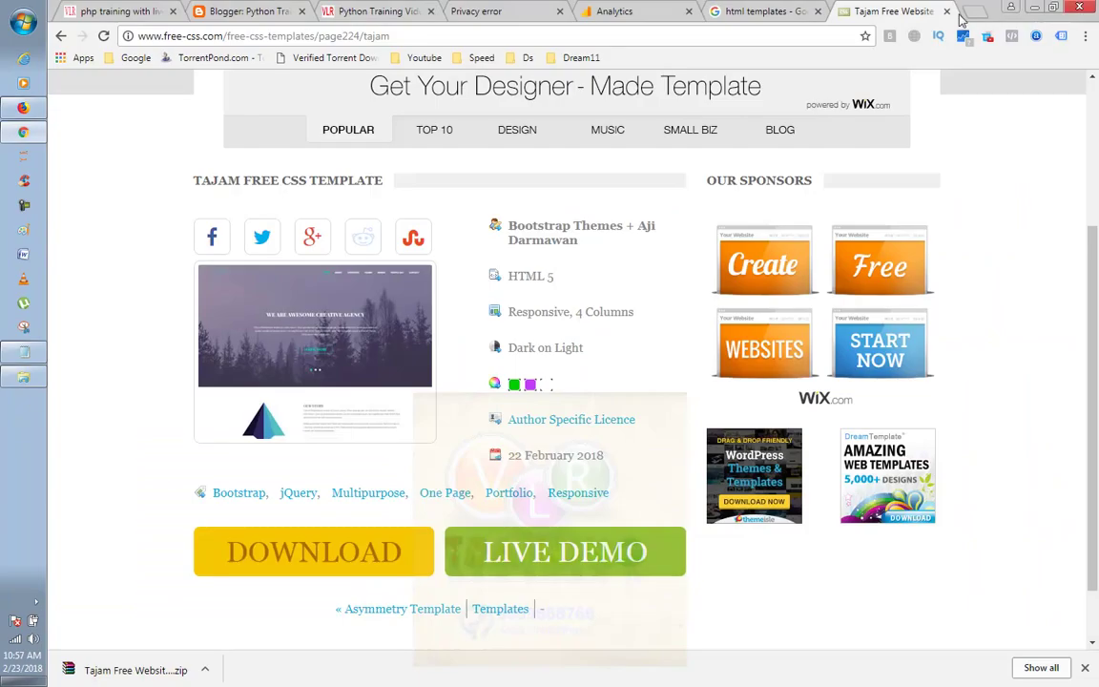
- Load the vlrtraining.in website in Chrome in place of the html templates search results
left_click(768, 15)
left_click(420, 36)
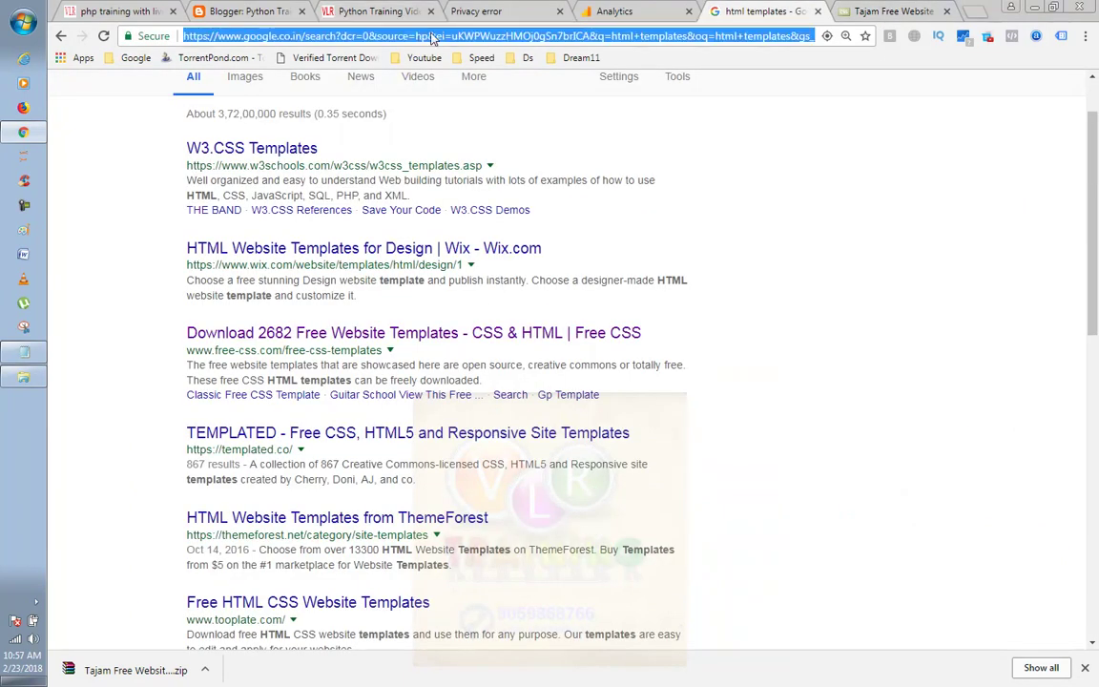
type("vl")
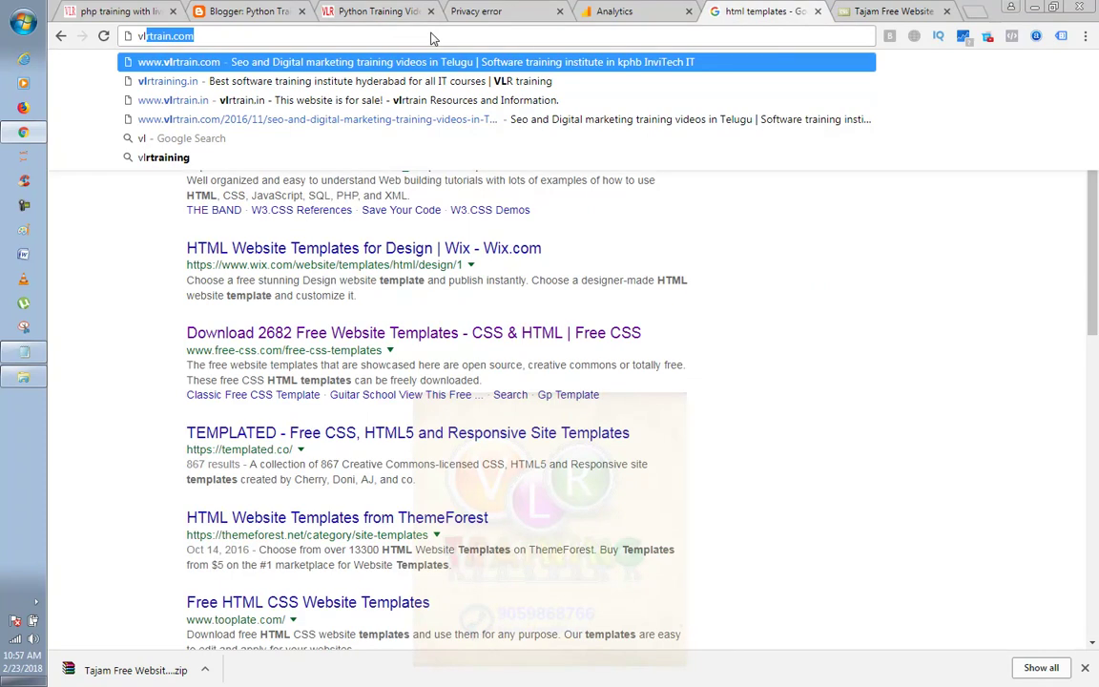
type("rtraining")
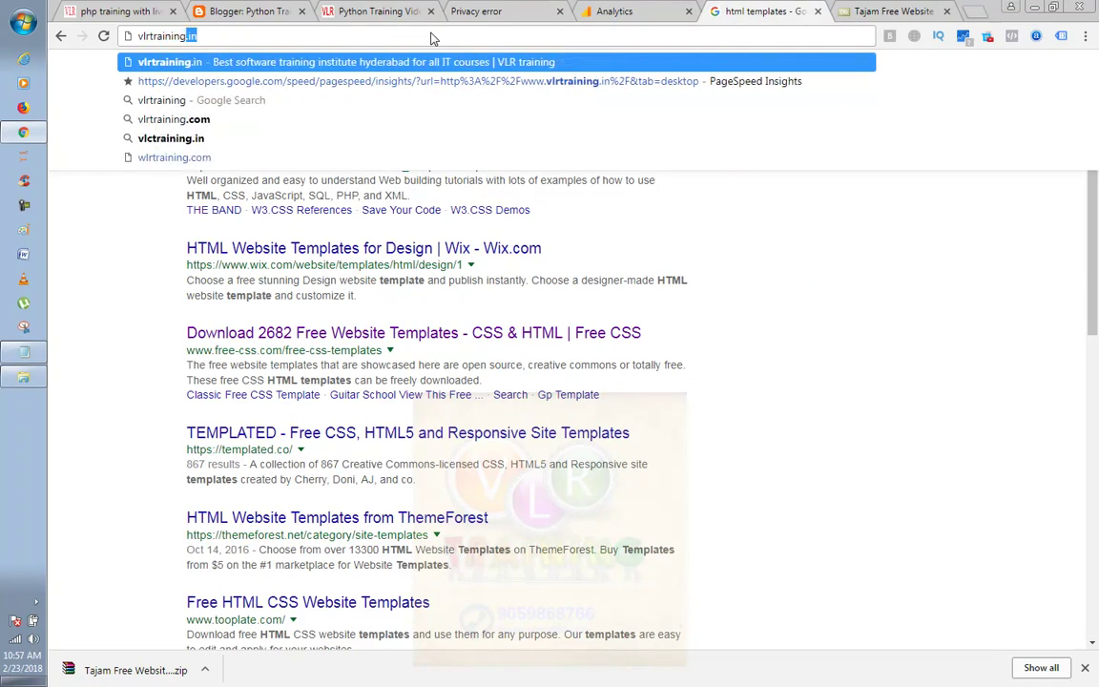
key("Return")
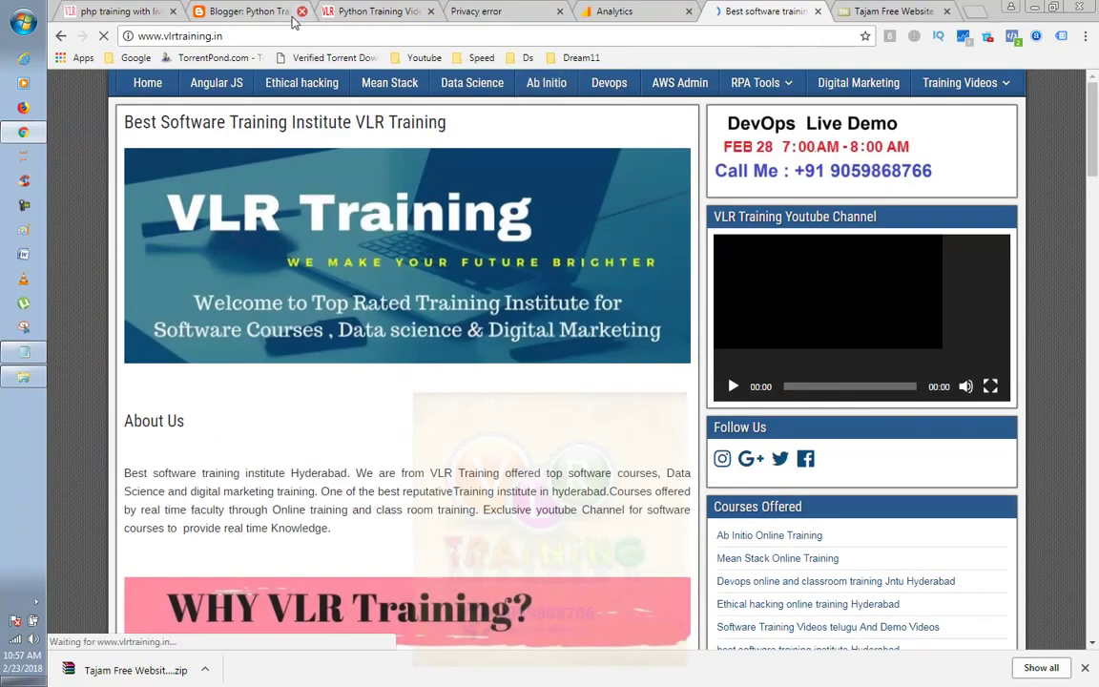
left_click(326, 37)
left_click(327, 37)
type("/wp")
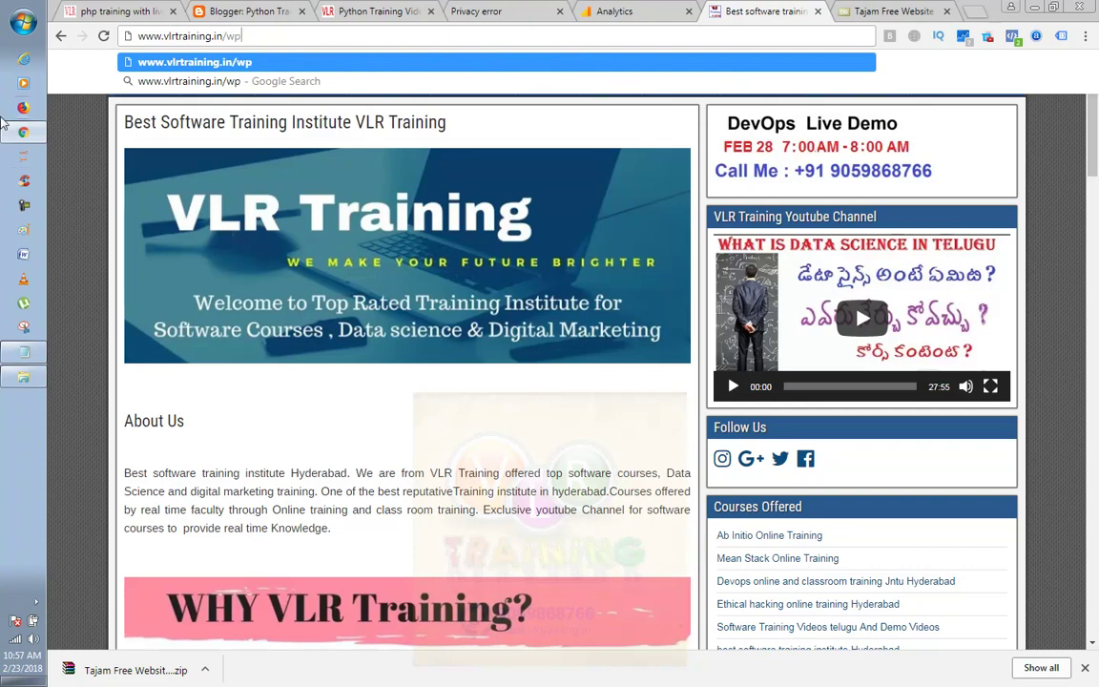
key("Escape")
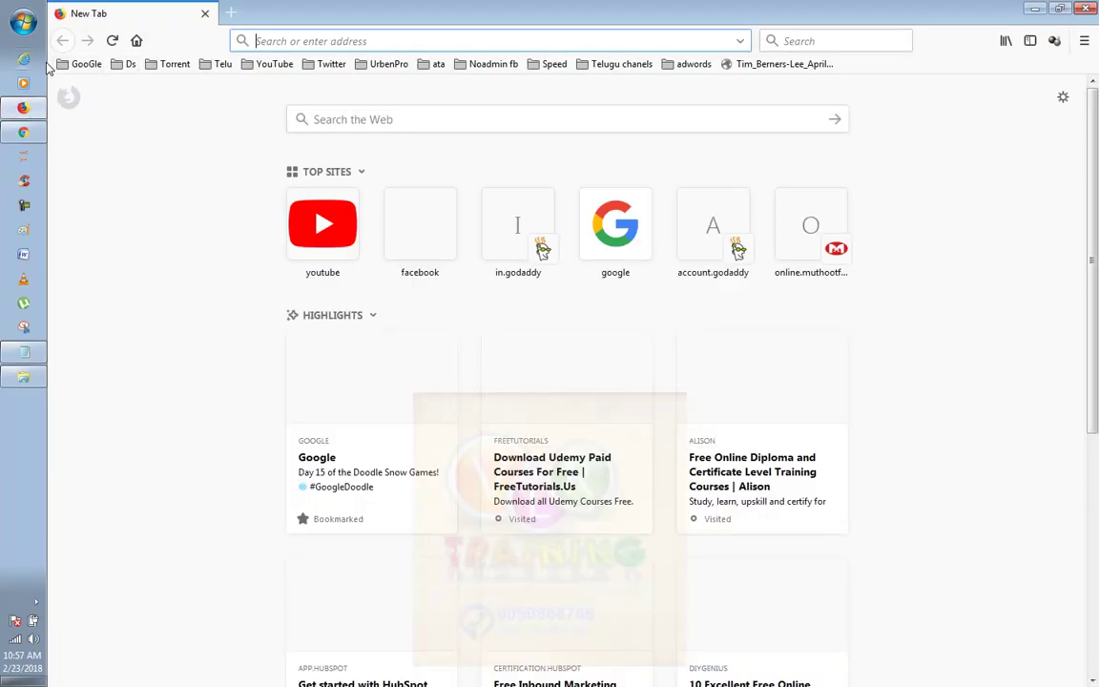
- Open the bookmarked VLR Training WordPress login page in Firefox and log in with the saved username and password
left_click(86, 64)
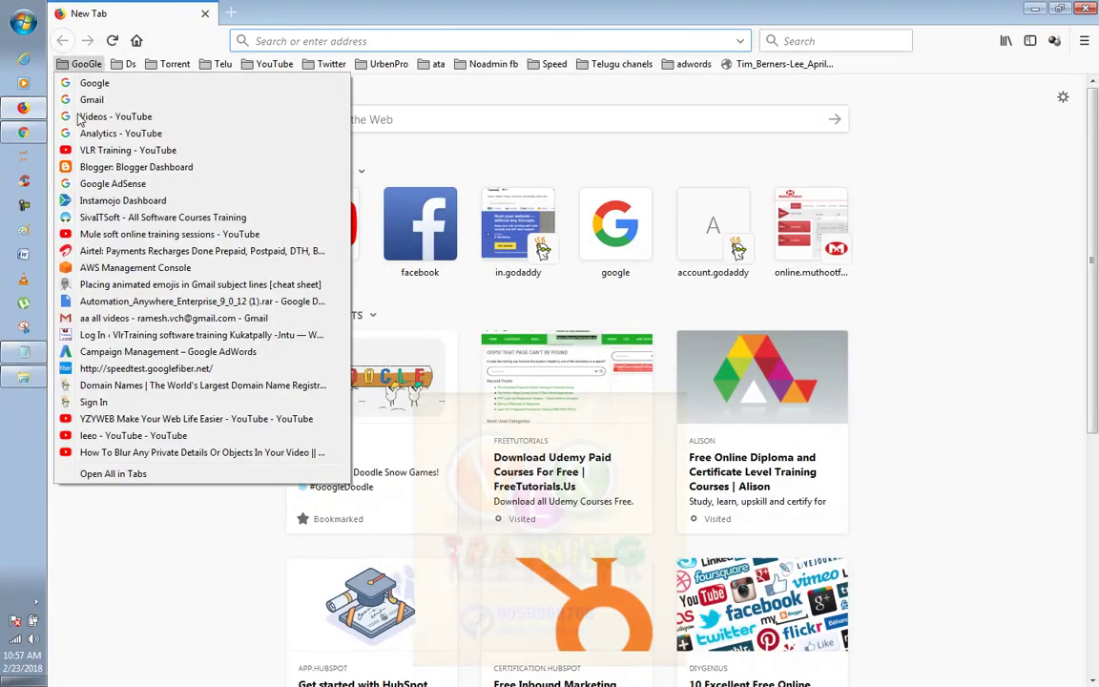
left_click(191, 335)
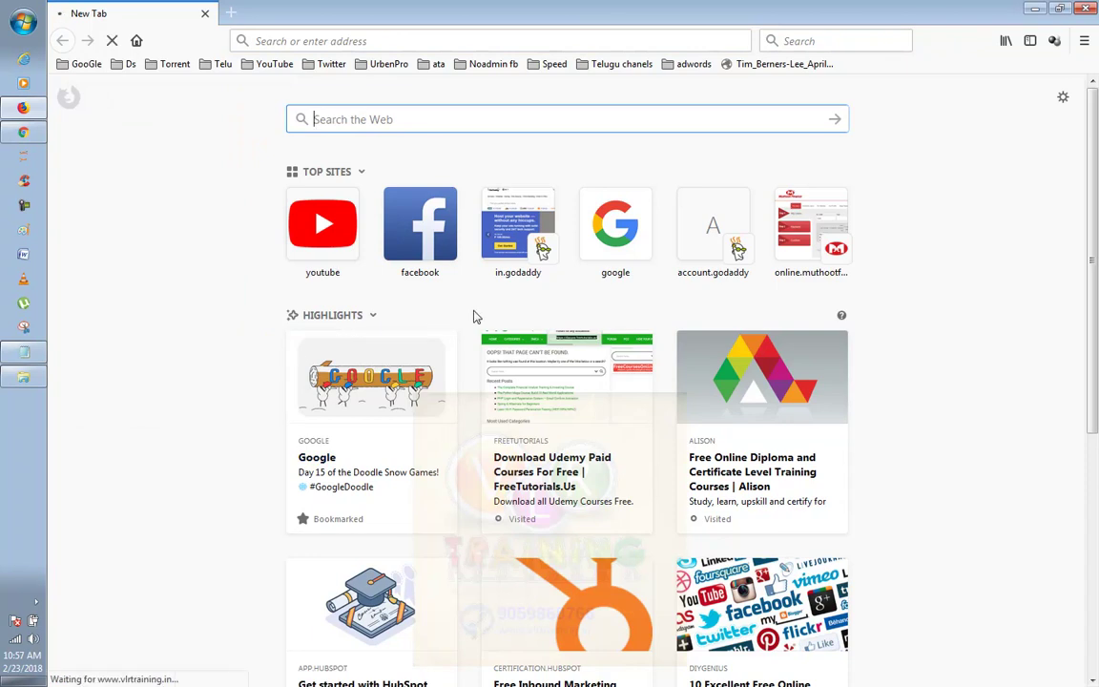
left_click(585, 300)
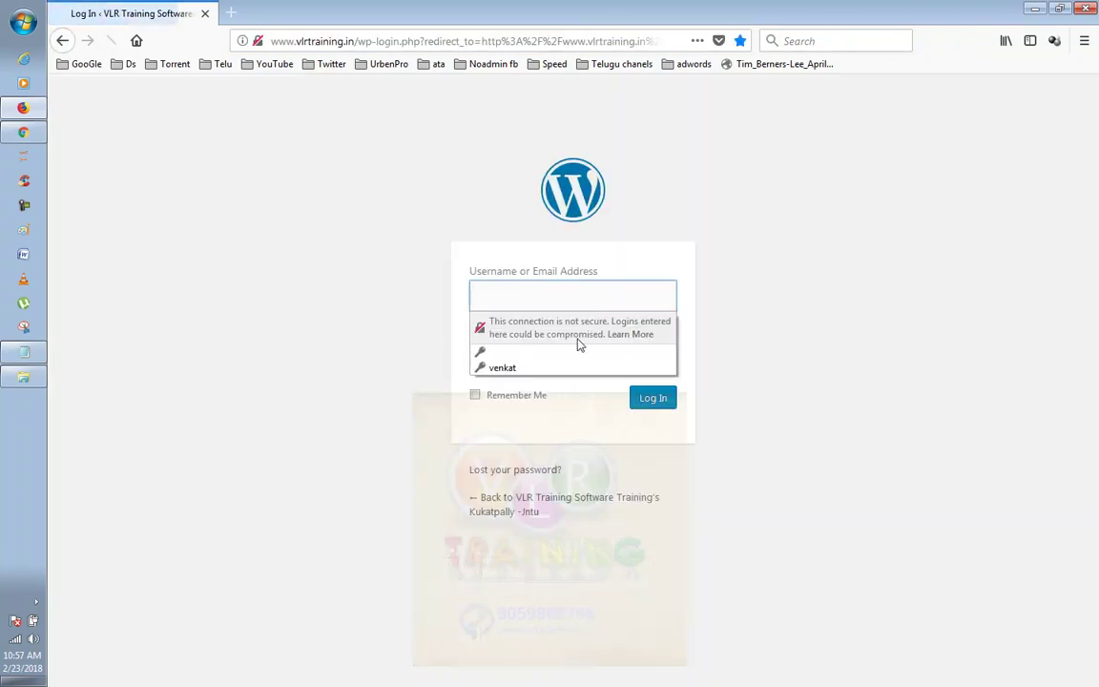
left_click(545, 372)
left_click(654, 399)
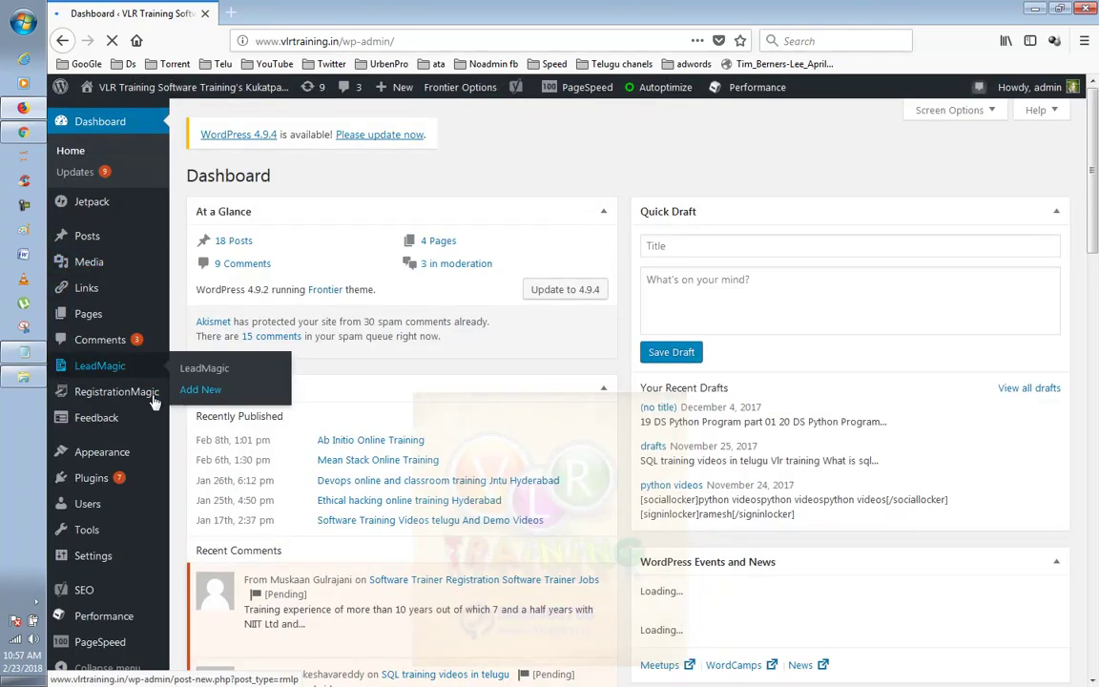
- Open the WordPress theme editor, look at the themes available for editing, and open the Frontier theme's header.php file
mouse_move(125, 464)
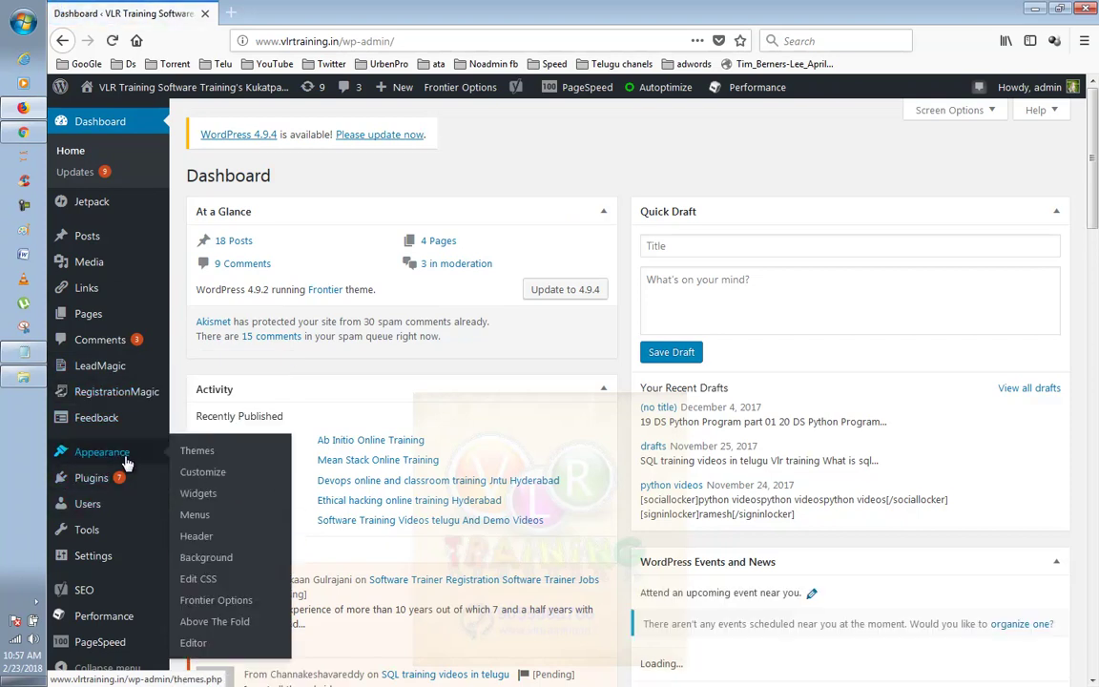
left_click(195, 642)
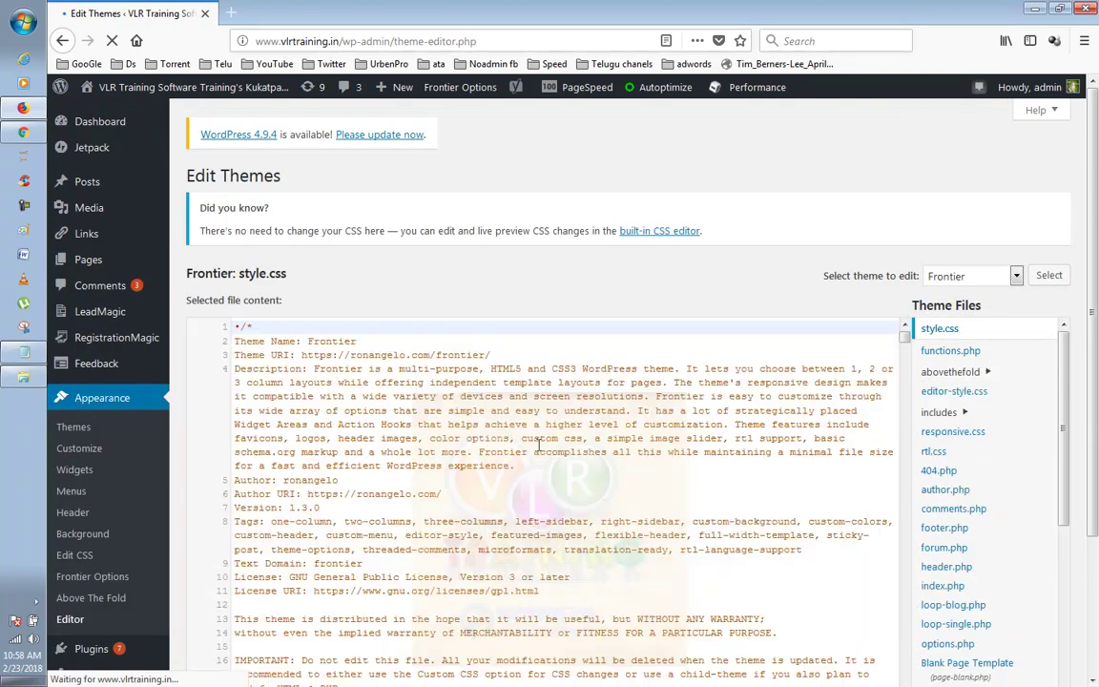
scroll(954, 452, "down", 2)
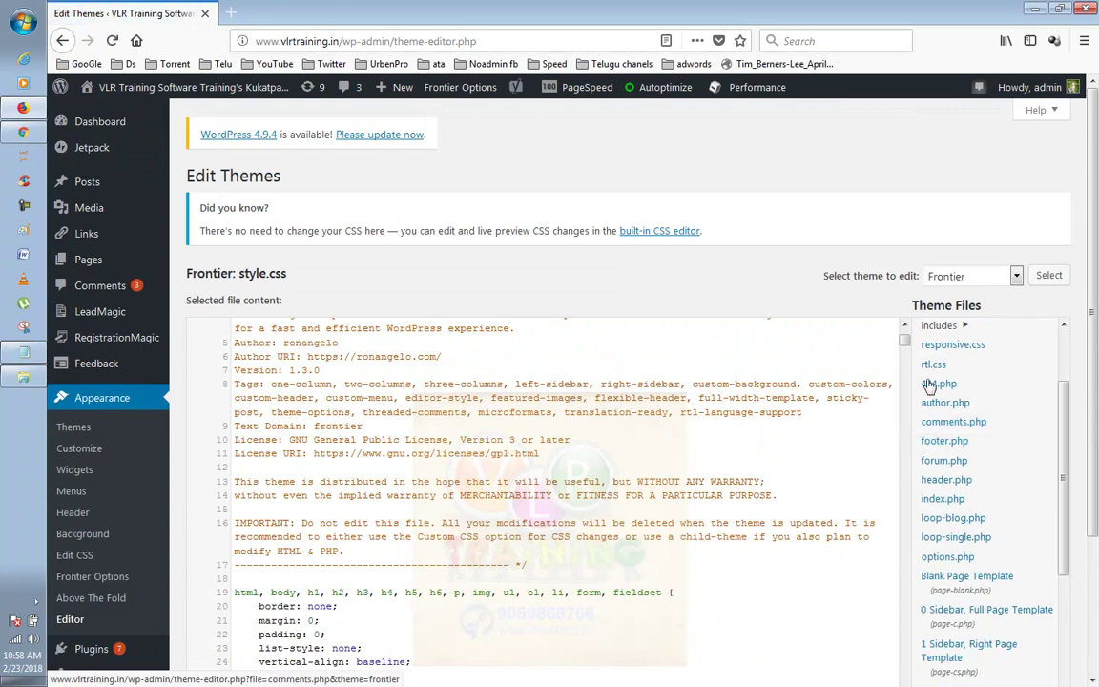
left_click(970, 276)
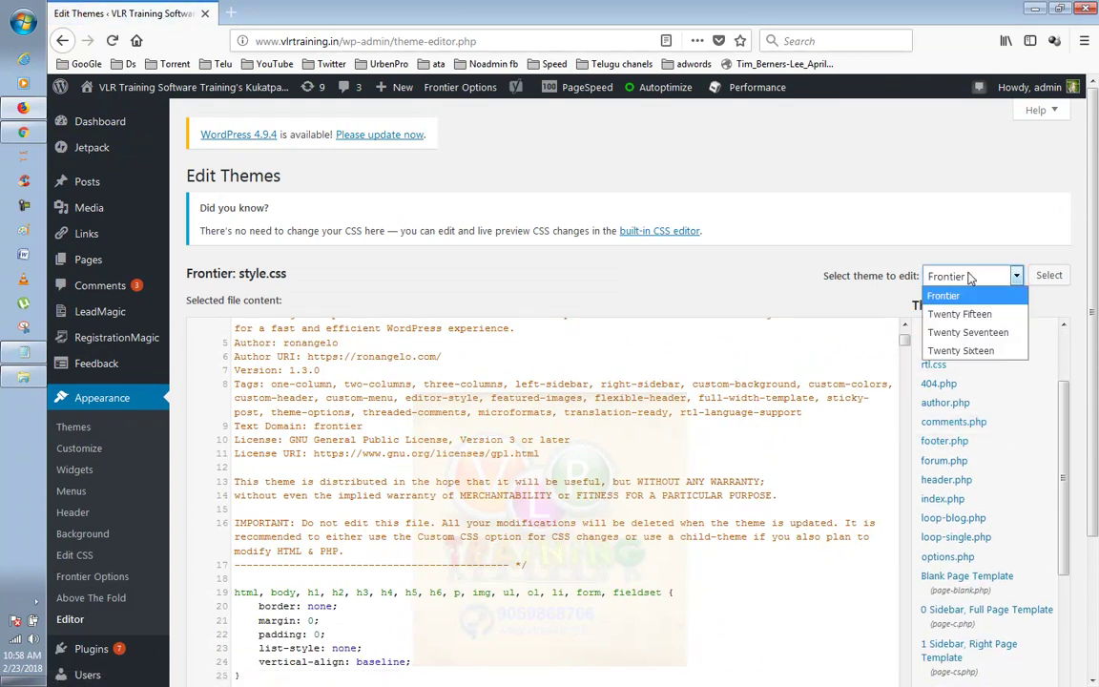
left_click(858, 481)
left_click(945, 479)
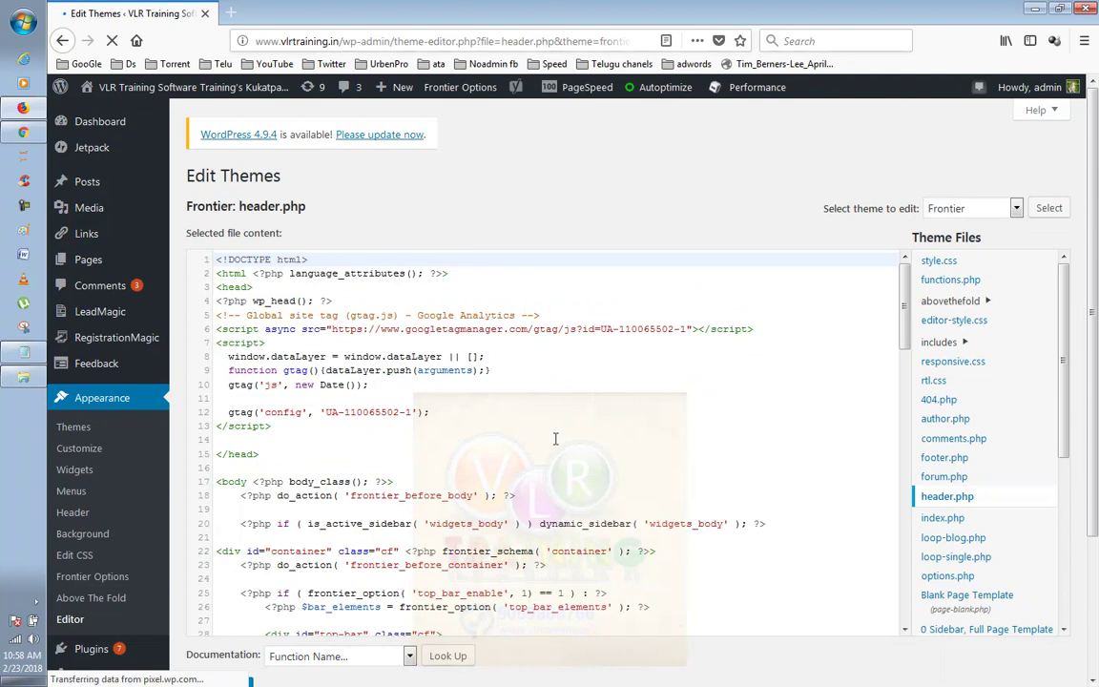
- Examine the Google Analytics script in header.php and mark the blank line between the closing script and head tags
left_click(226, 443)
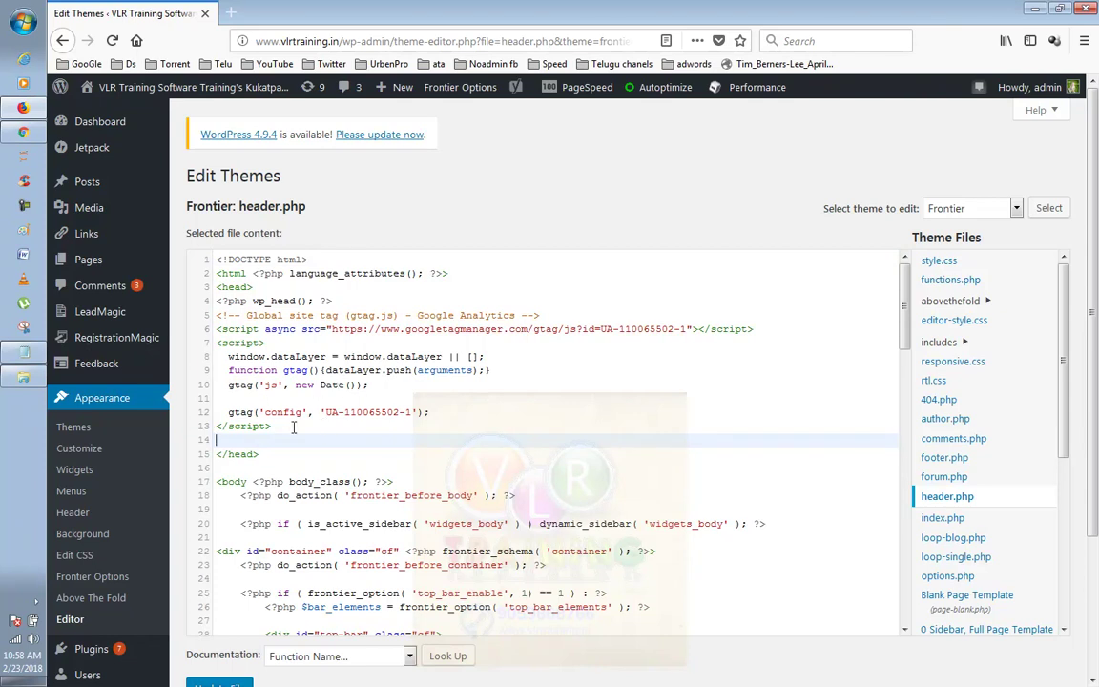
left_click(240, 427)
key("Down")
scroll(388, 444, "down", 2)
scroll(388, 444, "up", 2)
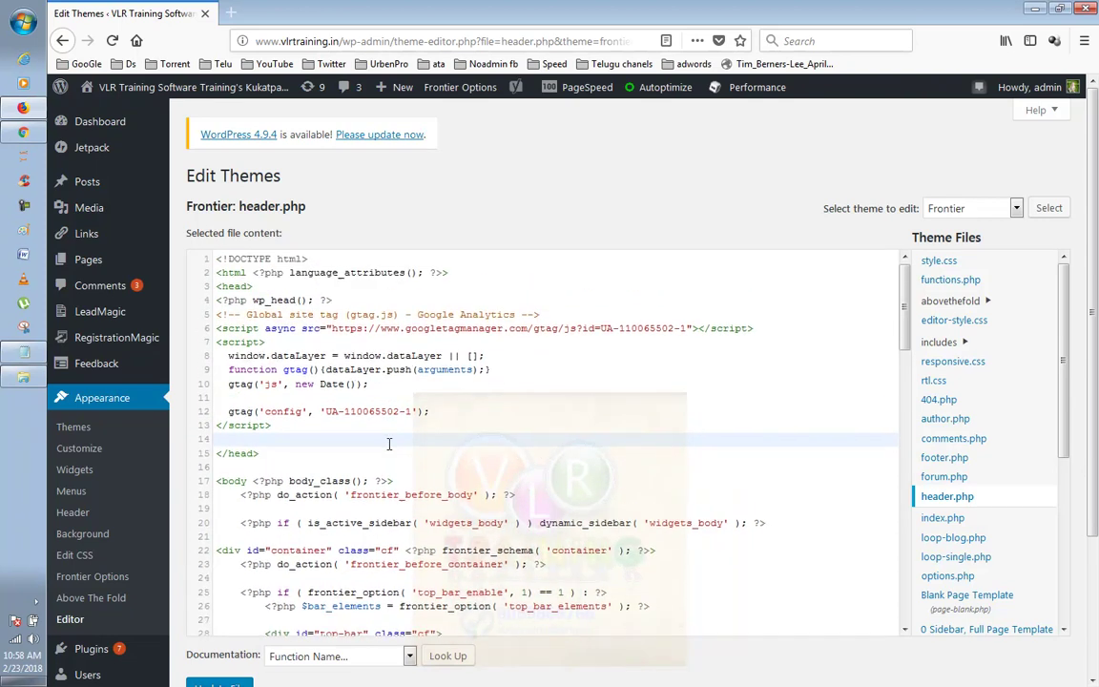
scroll(388, 443, "down", 1)
scroll(388, 444, "up", 1)
scroll(388, 443, "up", 1)
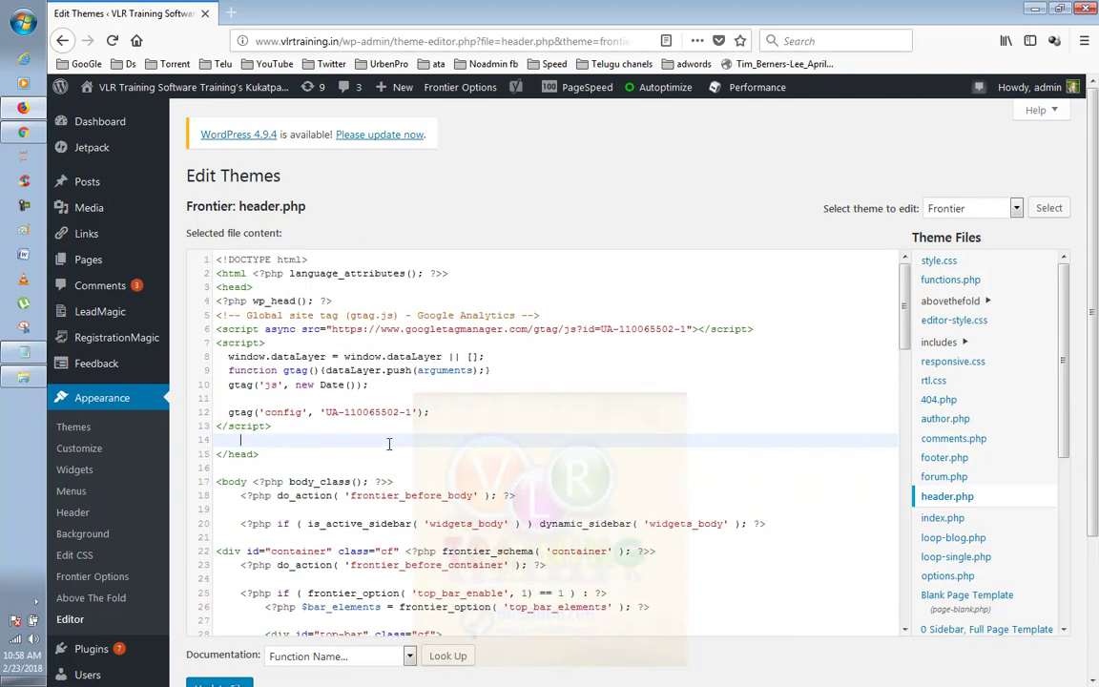
scroll(453, 429, "down", 2)
scroll(453, 429, "up", 2)
left_click_drag(270, 436, 188, 449)
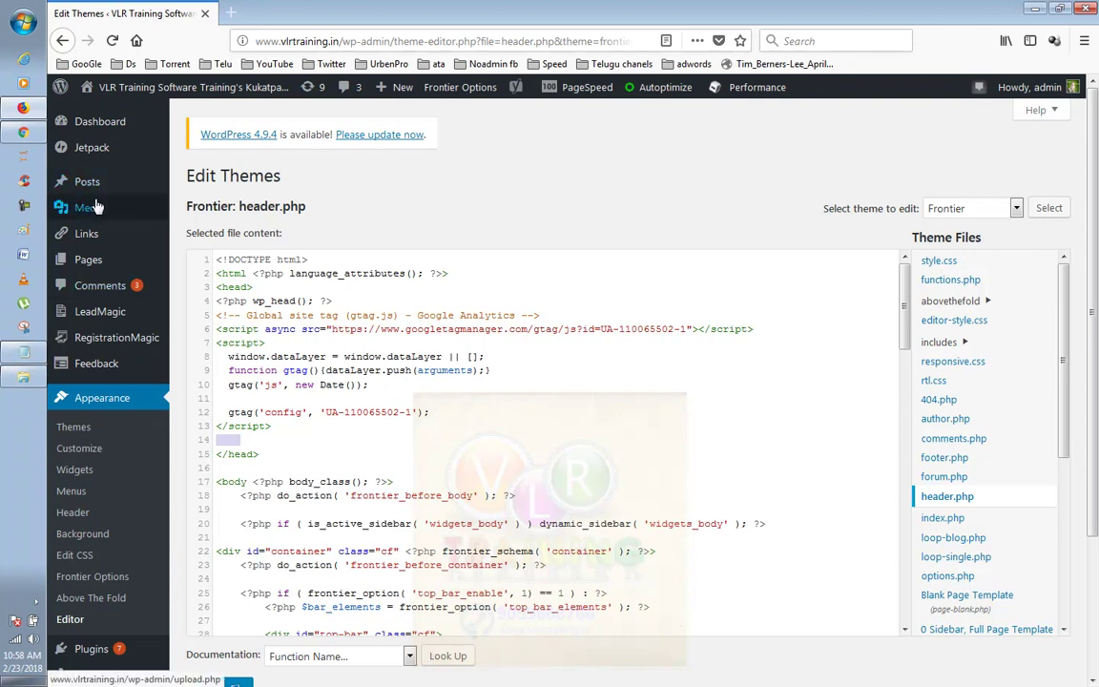
- Switch to Google Analytics in Chrome and highlight the tracking ID of the python ds videos property
left_click(19, 134)
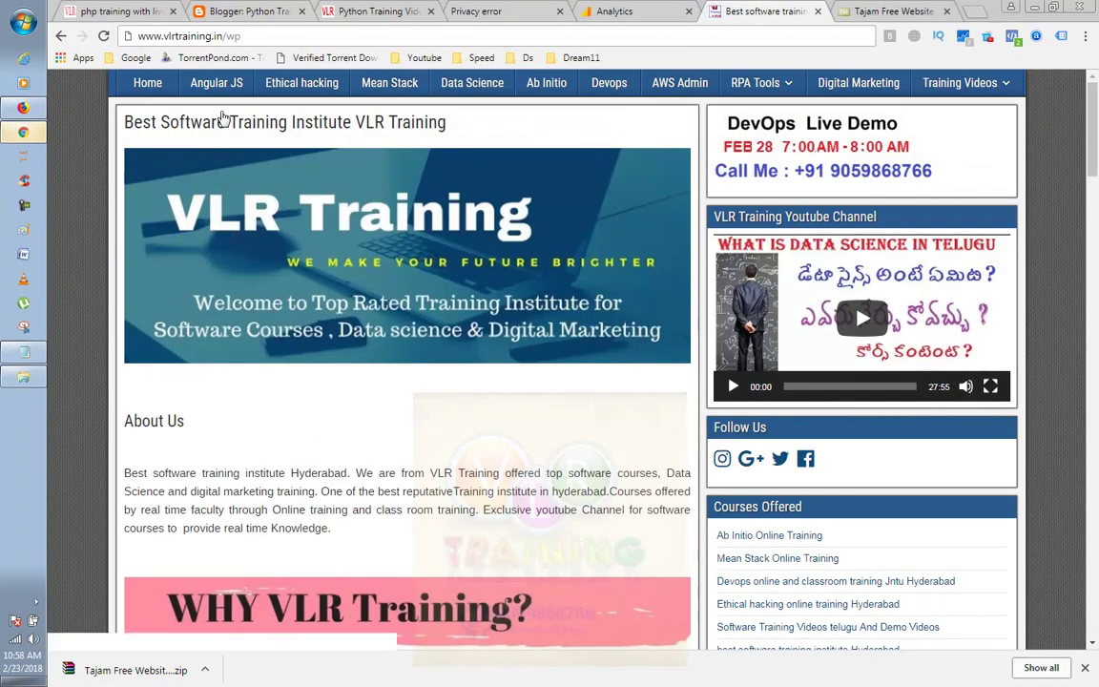
left_click(634, 11)
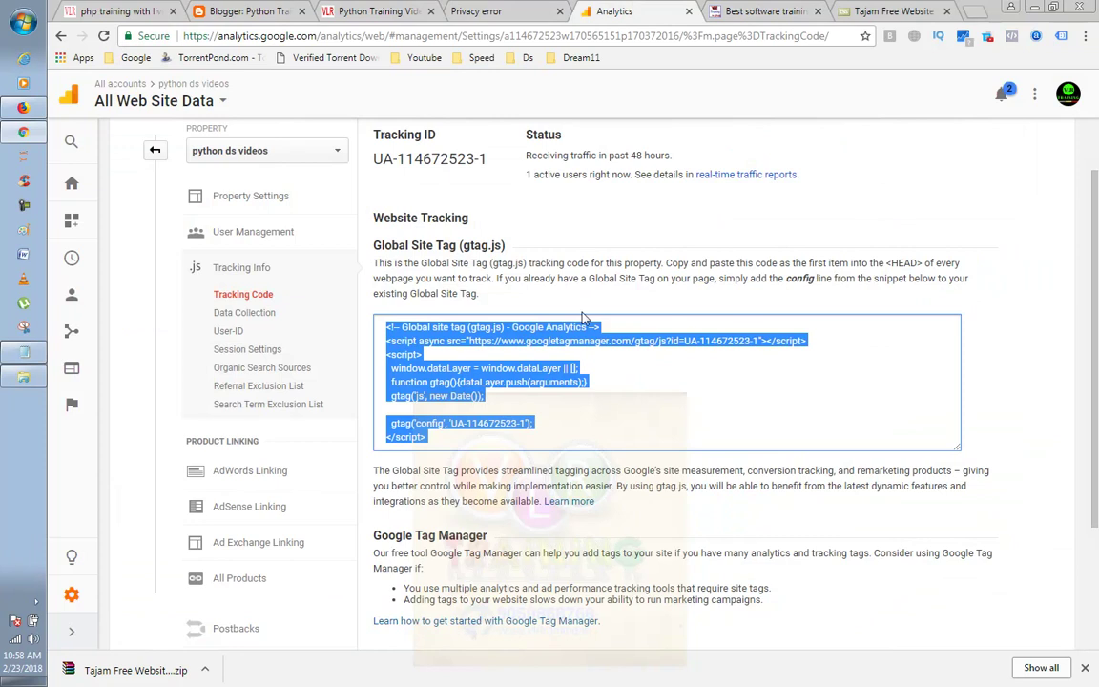
left_click_drag(374, 164, 425, 162)
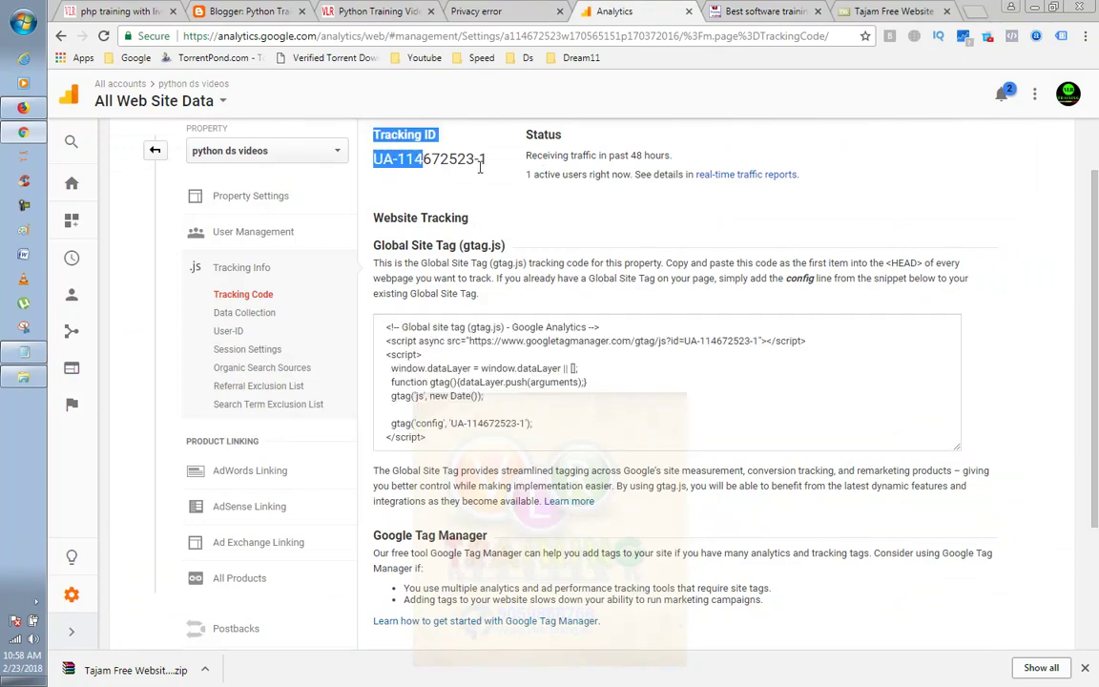
- Return to header.php in Firefox, place the cursor after the closing script tag and look for the file update option
left_click(23, 108)
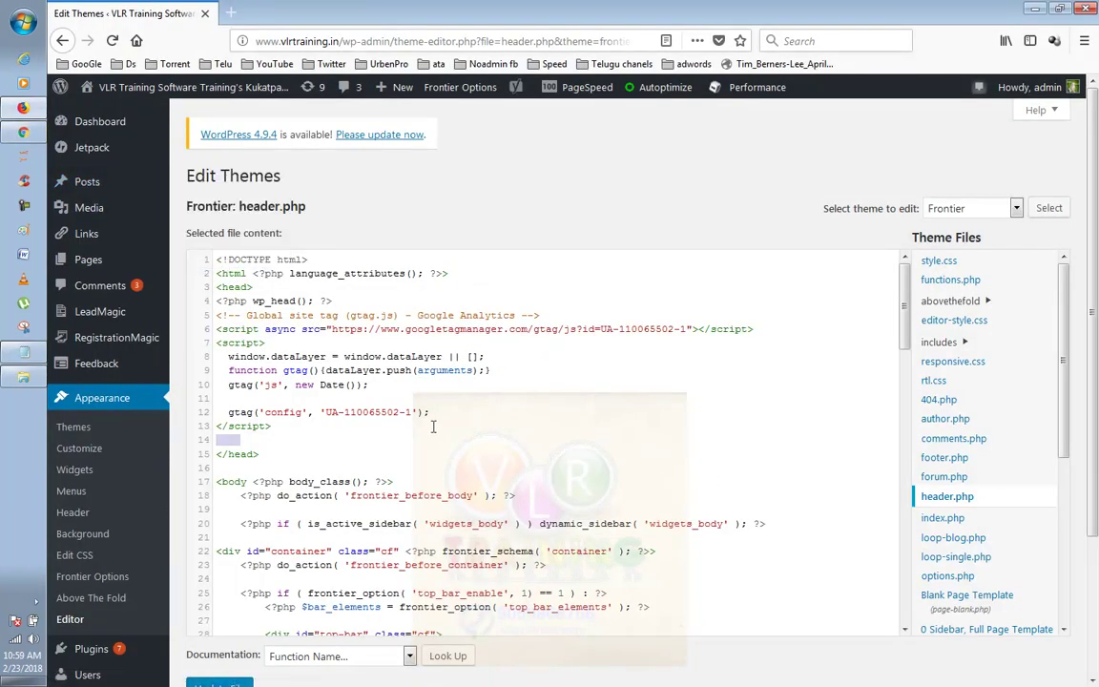
left_click(395, 425)
scroll(184, 432, "down", 2)
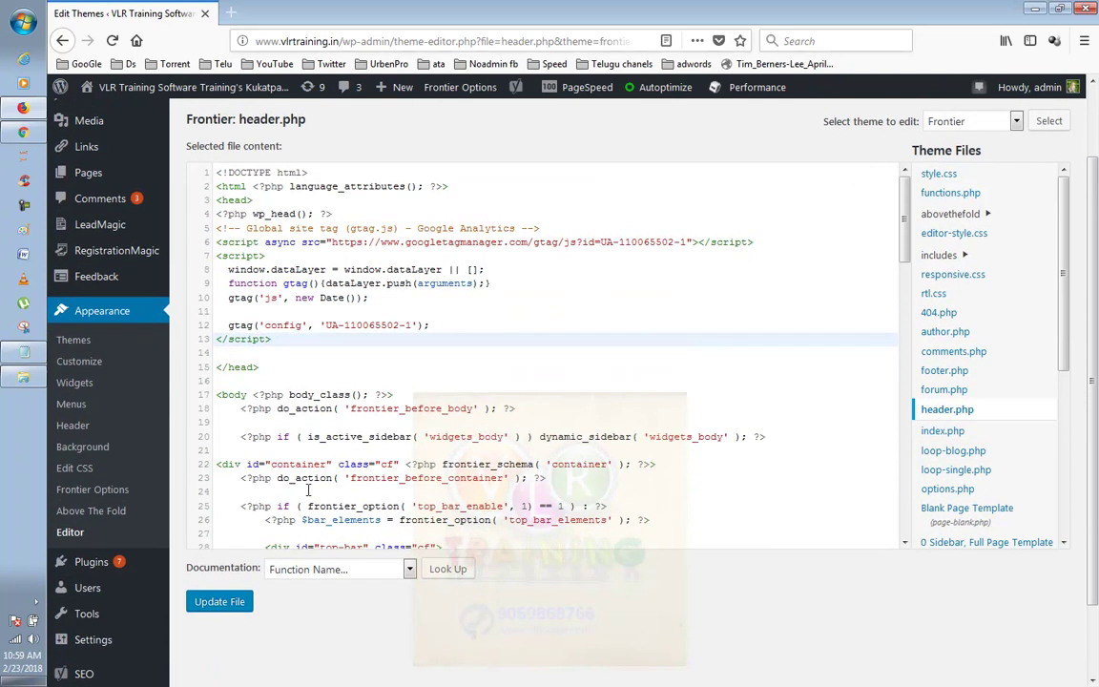
scroll(113, 515, "down", 2)
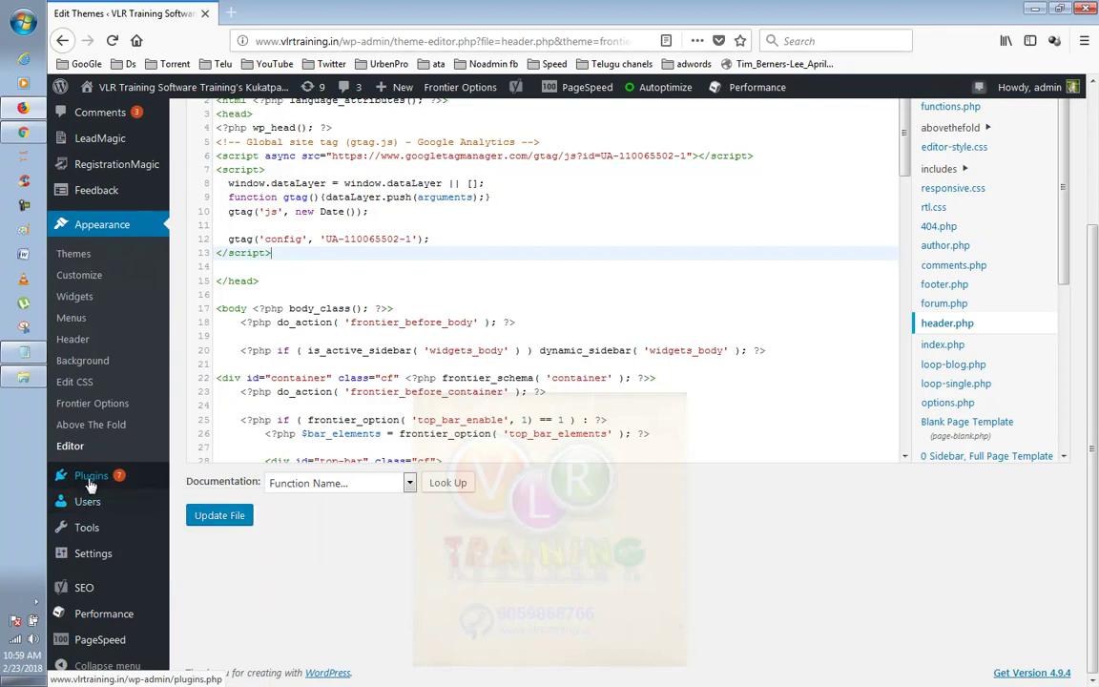
- Open the list of installed WordPress plugins and look through it
left_click(143, 474)
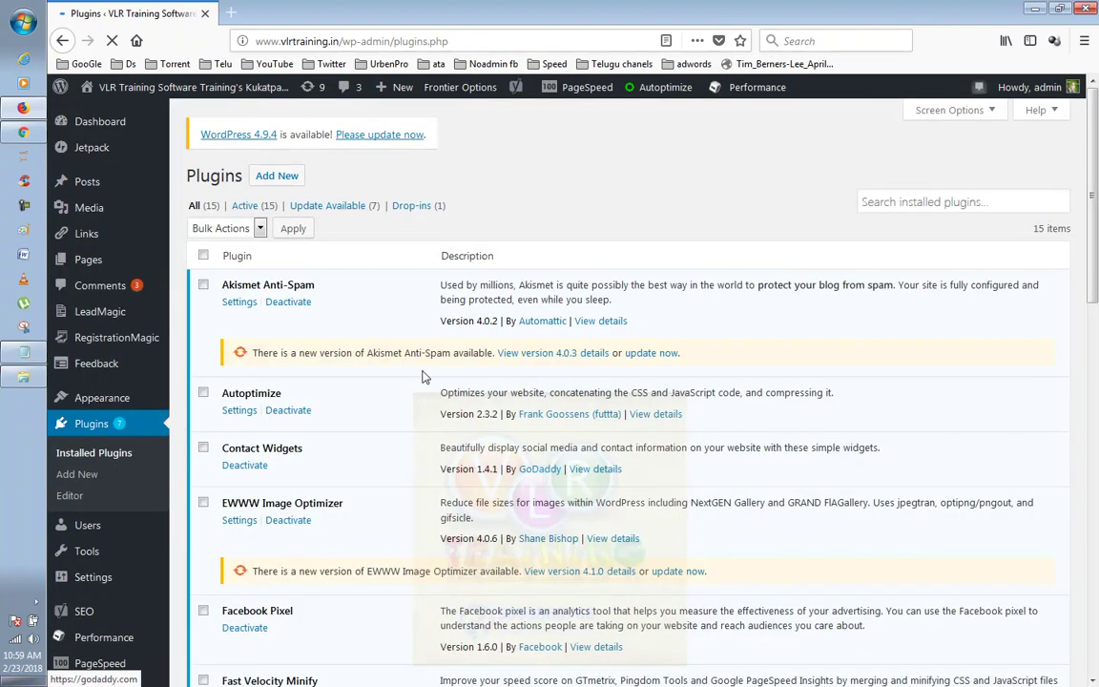
scroll(458, 368, "down", 5)
scroll(459, 369, "down", 7)
scroll(458, 372, "down", 3)
scroll(458, 370, "down", 2)
scroll(459, 368, "up", 9)
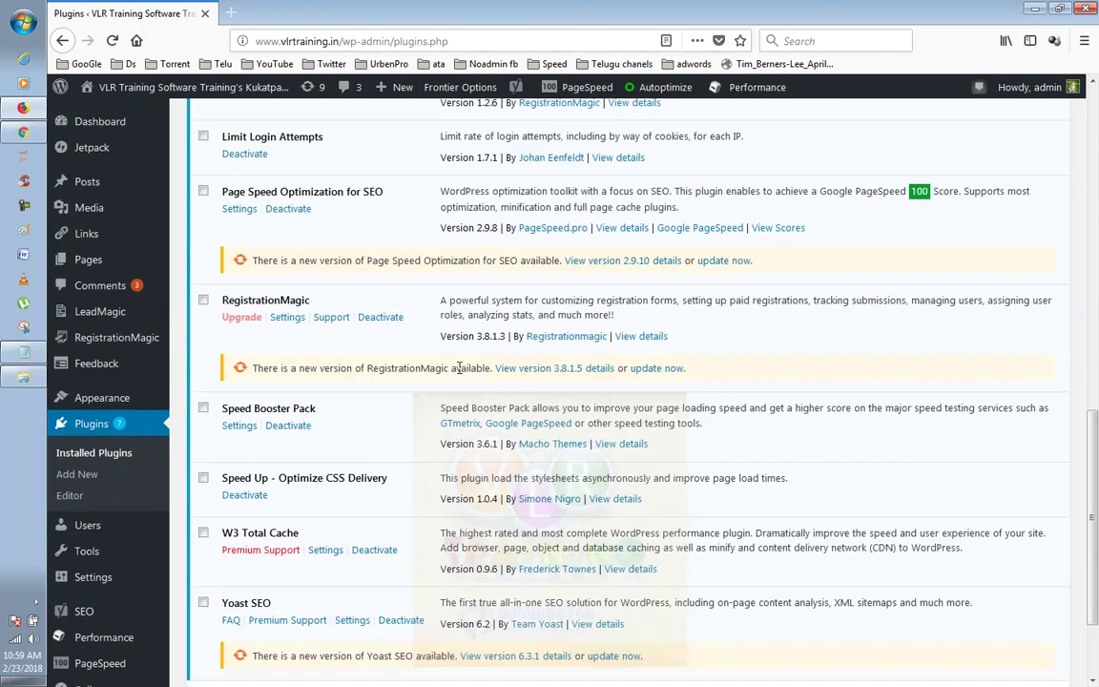
scroll(458, 369, "up", 5)
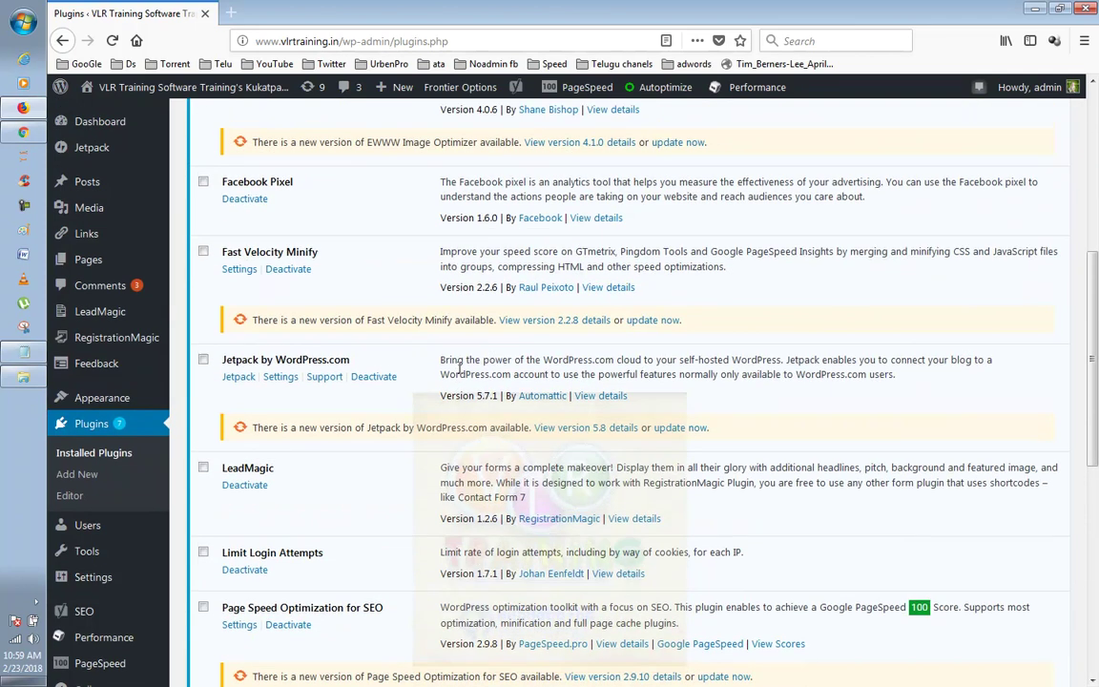
- Leave the WordPress plugin list in Firefox and switch to the Google Analytics tracking code page in Chrome
scroll(459, 369, "up", 3)
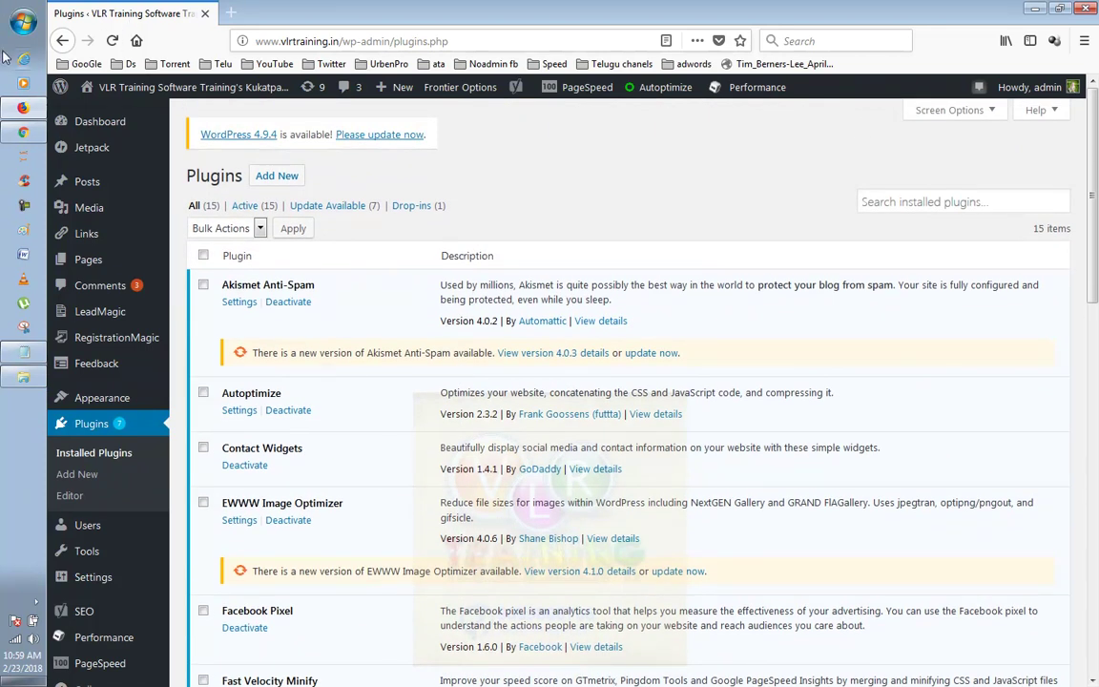
left_click(20, 109)
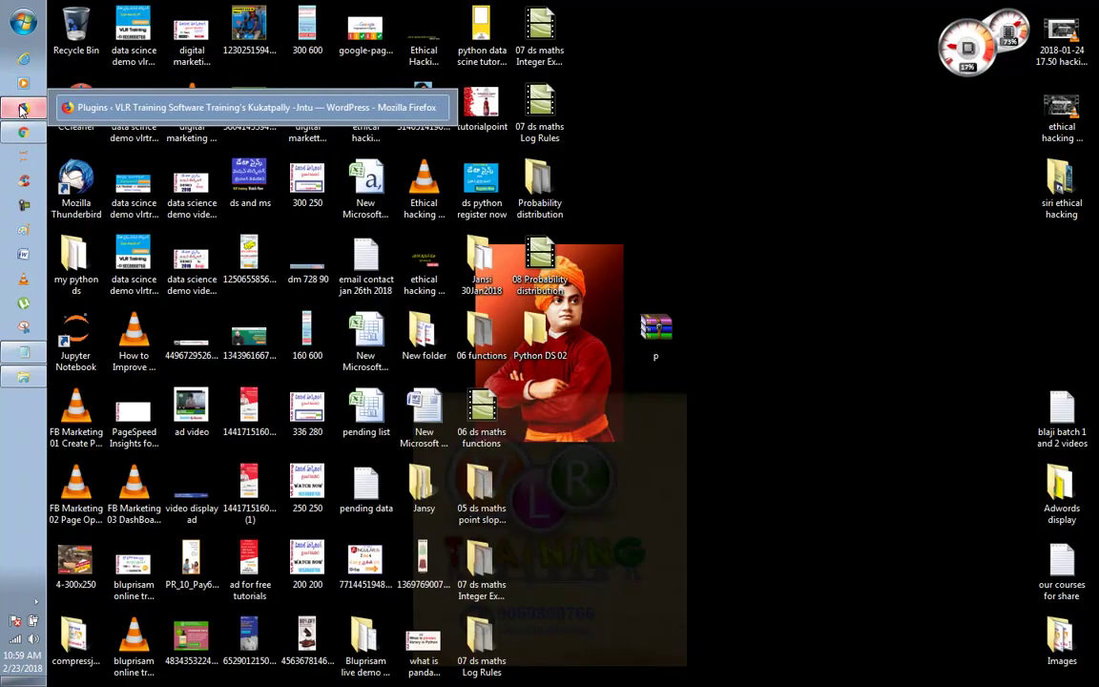
left_click(21, 109)
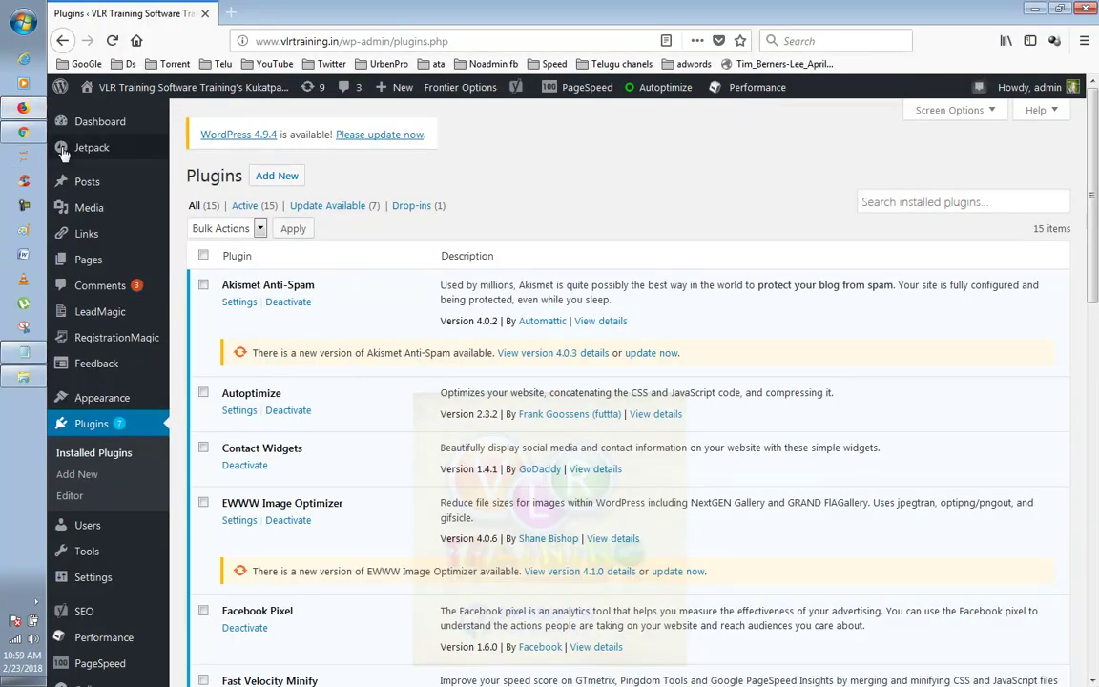
left_click(23, 131)
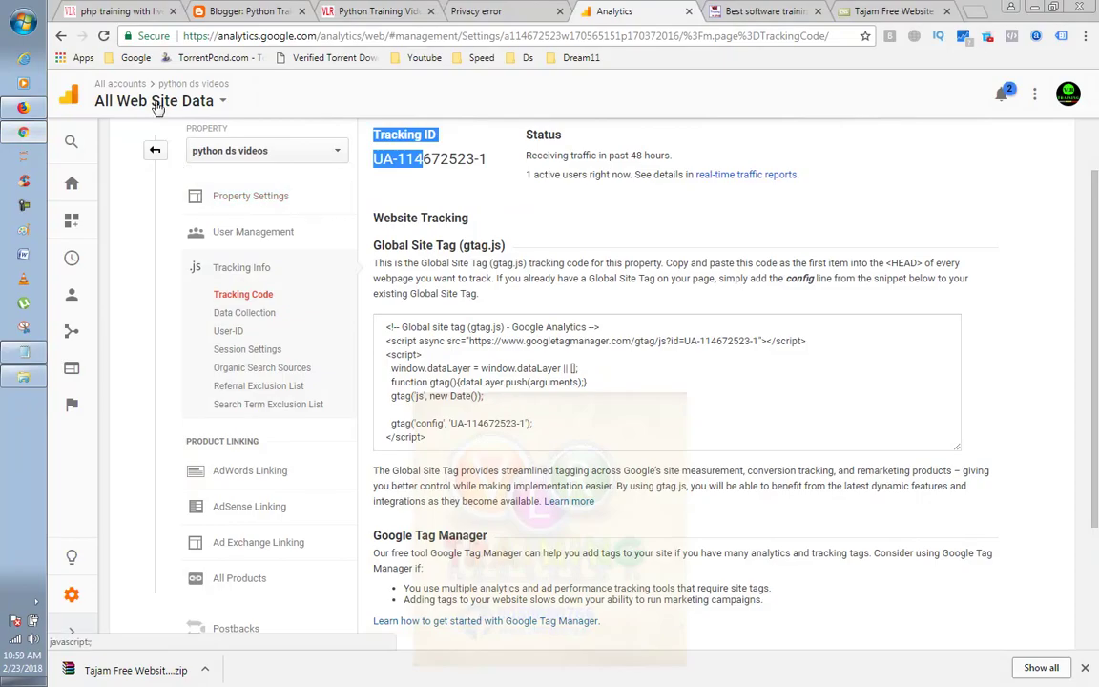
left_click(490, 12)
left_click(607, 13)
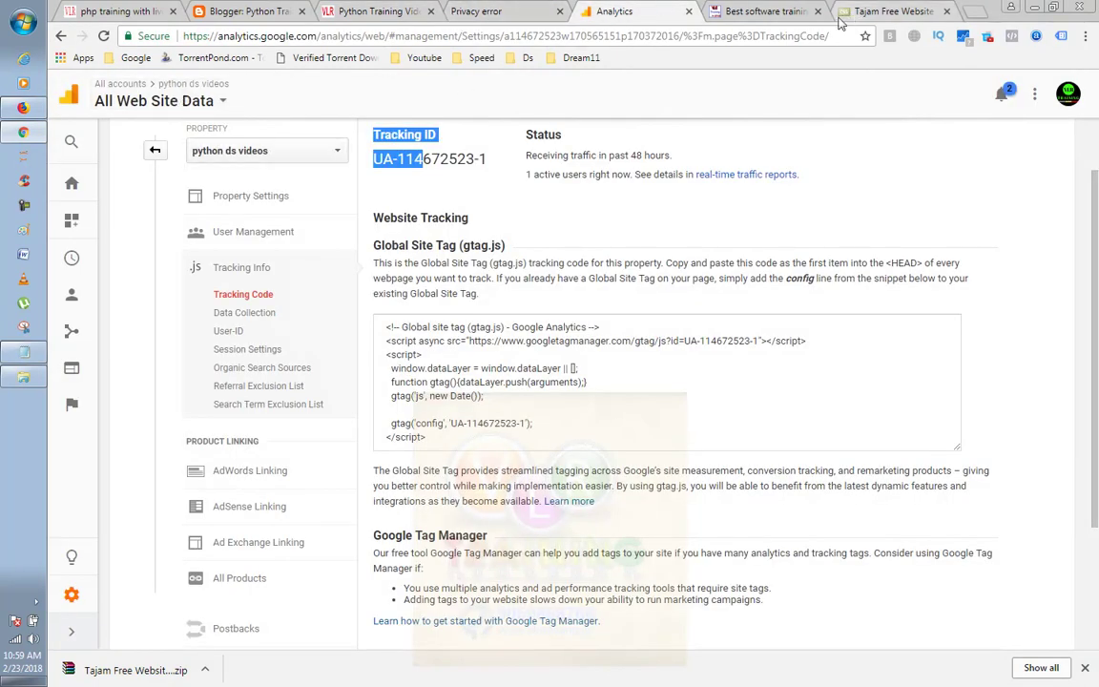
left_click(24, 108)
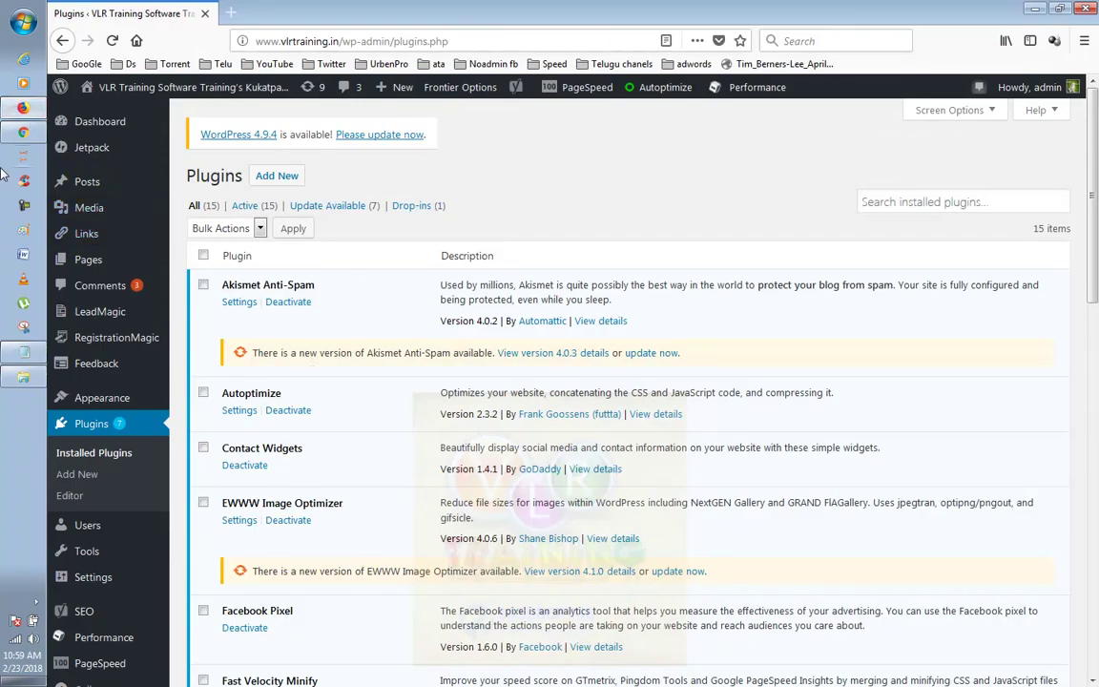
left_click(17, 142)
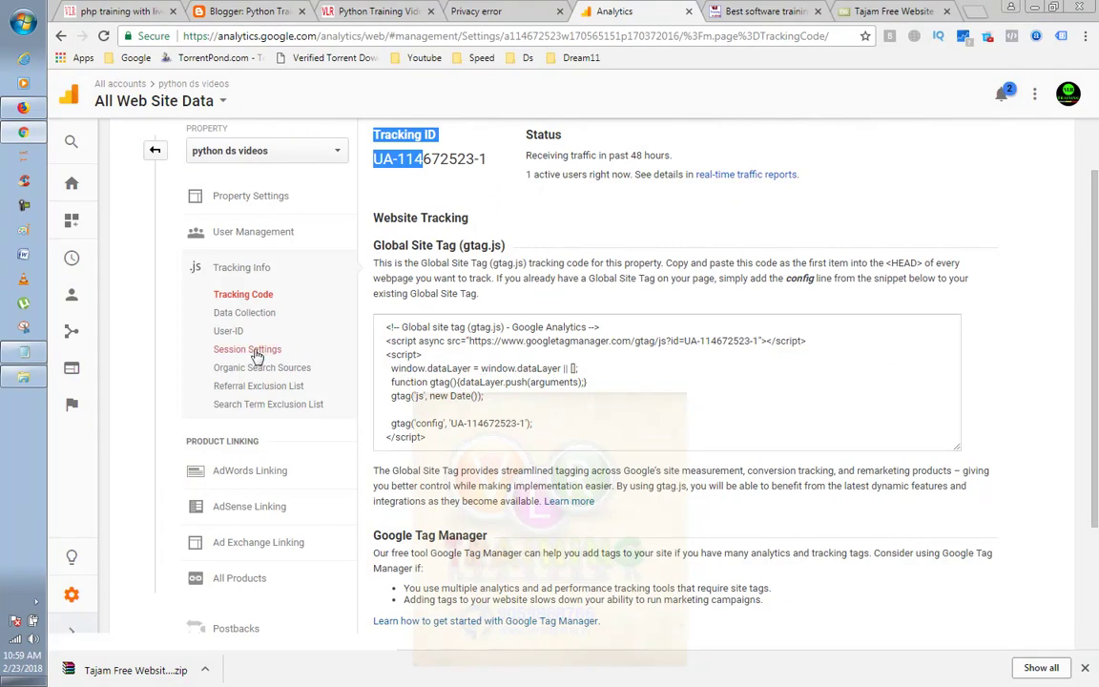
scroll(324, 420, "up", 1)
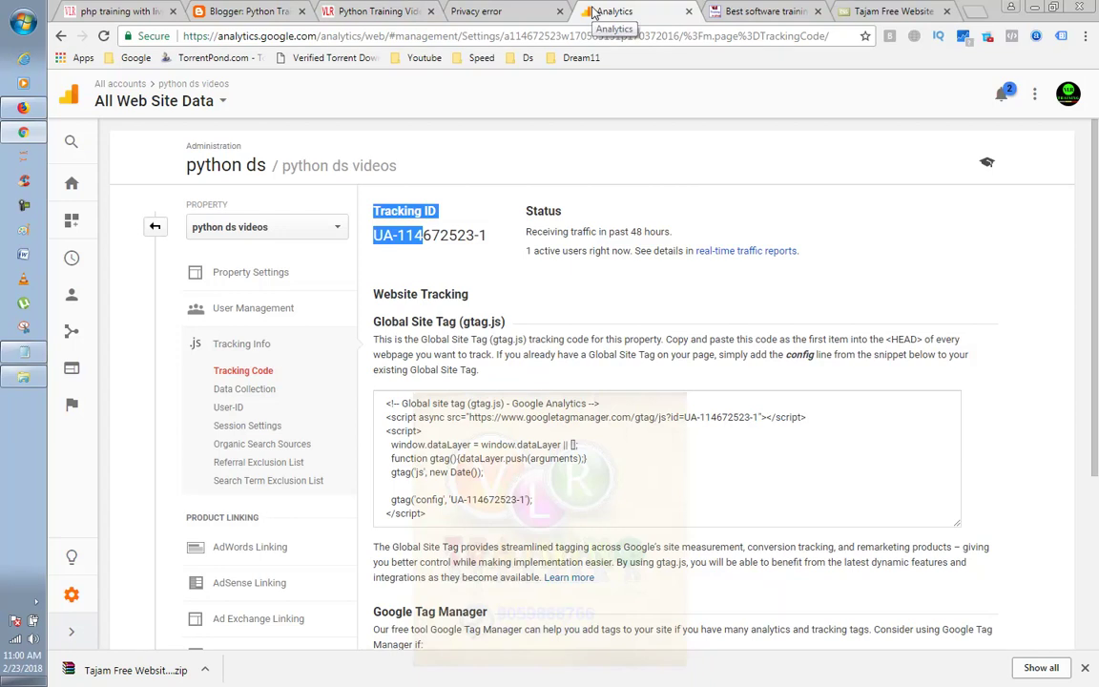
- Reload the dspythonvideos.blogspot.in home page to generate a visit and return to Google Analytics
left_click(362, 12)
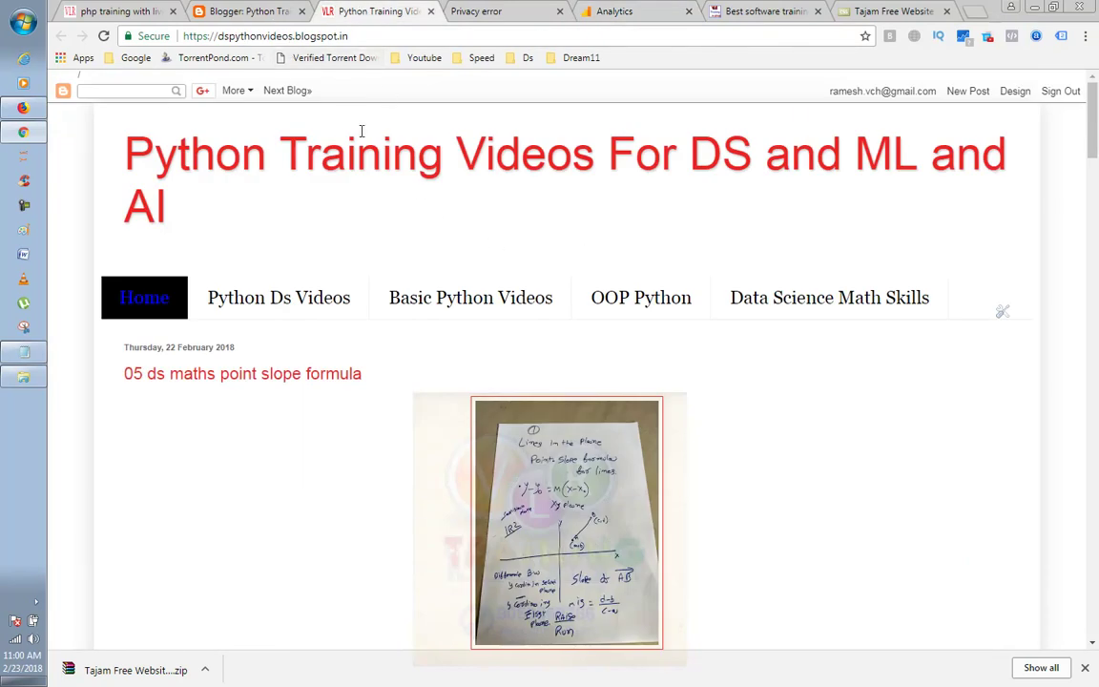
key("Return")
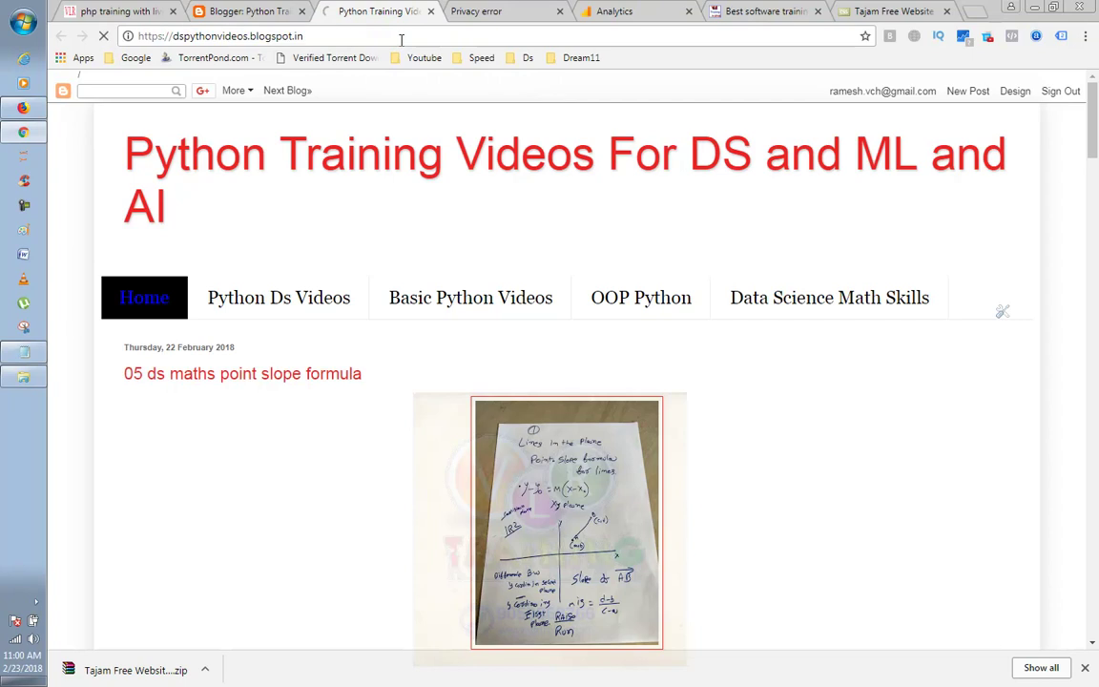
left_click(637, 18)
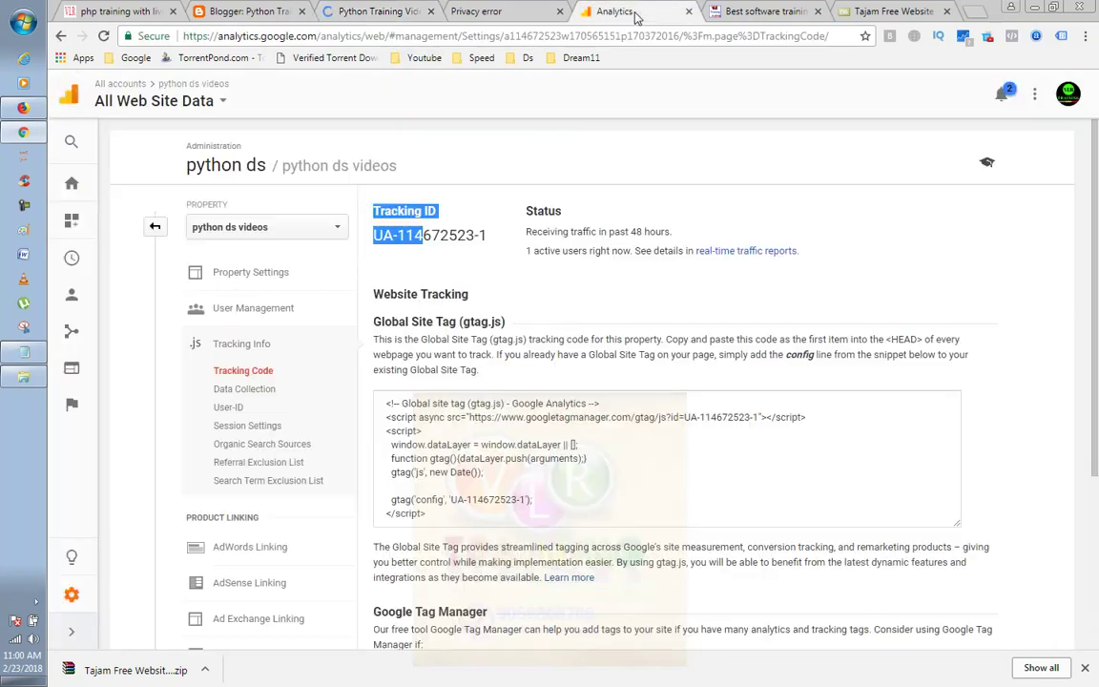
- Go to the Google Analytics home page of the python ds videos property and open its real-time Overview report
scroll(502, 372, "down", 2)
scroll(477, 362, "up", 2)
left_click(72, 183)
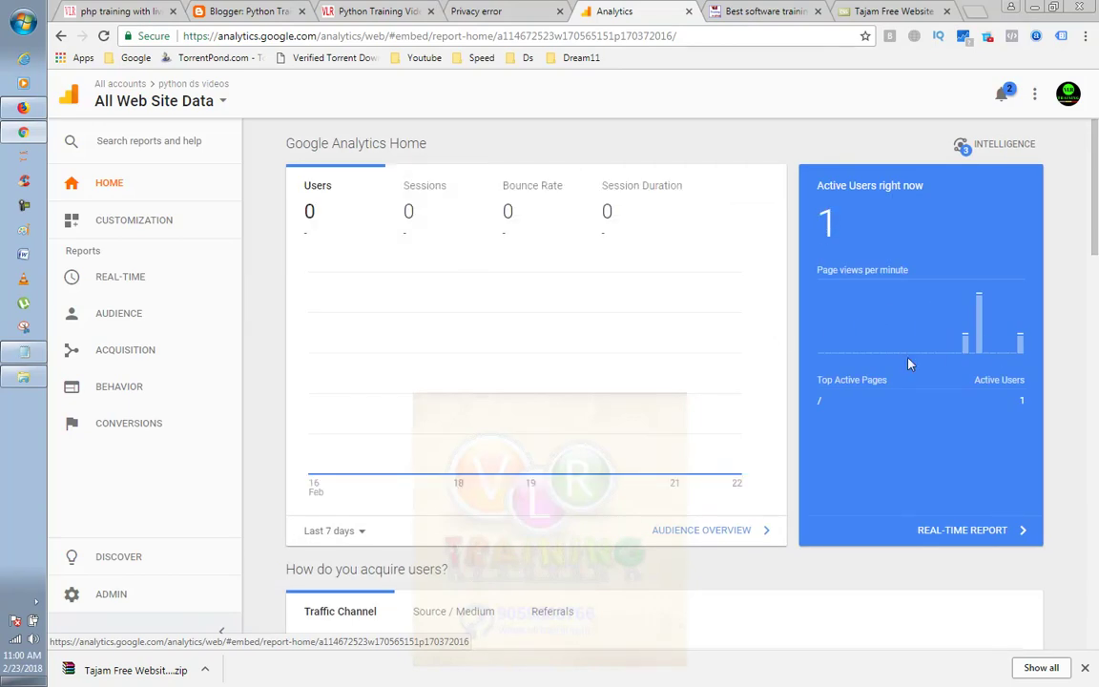
left_click(157, 275)
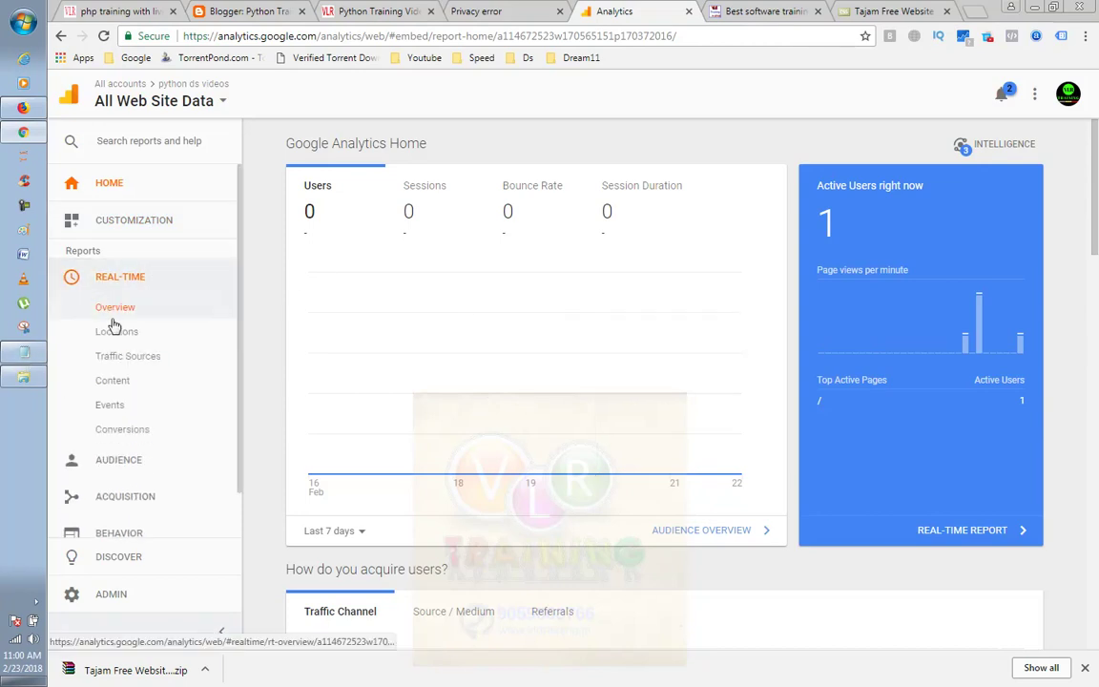
left_click(128, 313)
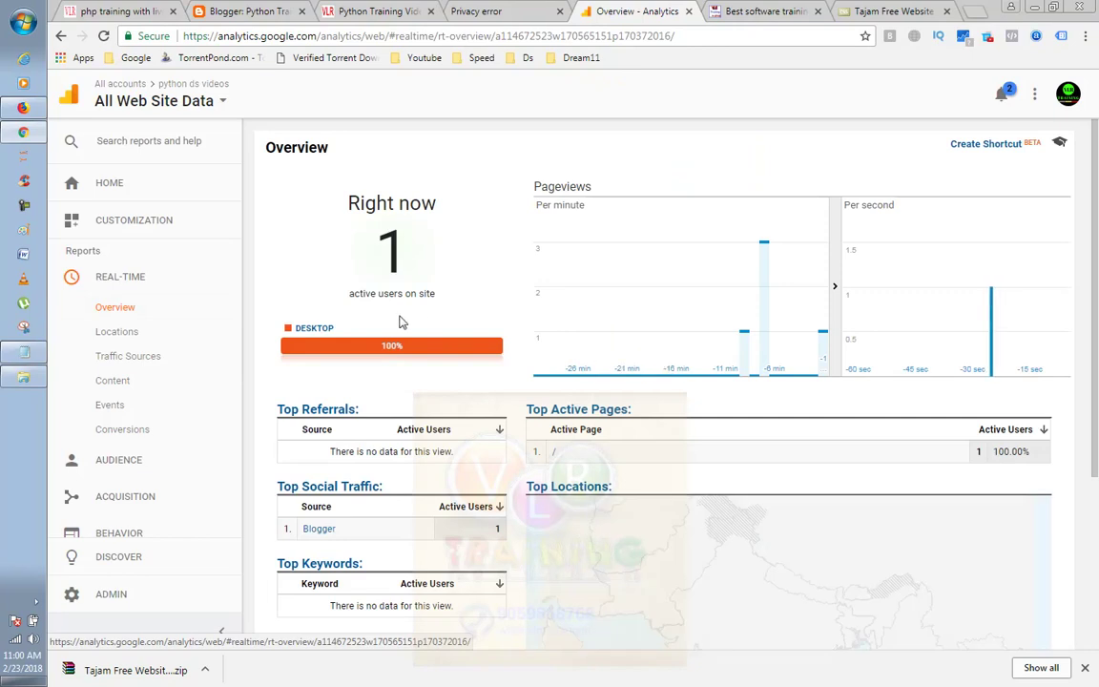
- Visit the blog's Basic Python Videos page, reload the real-time Overview report and compare its active page with the blog
left_click(349, 17)
left_click(335, 38)
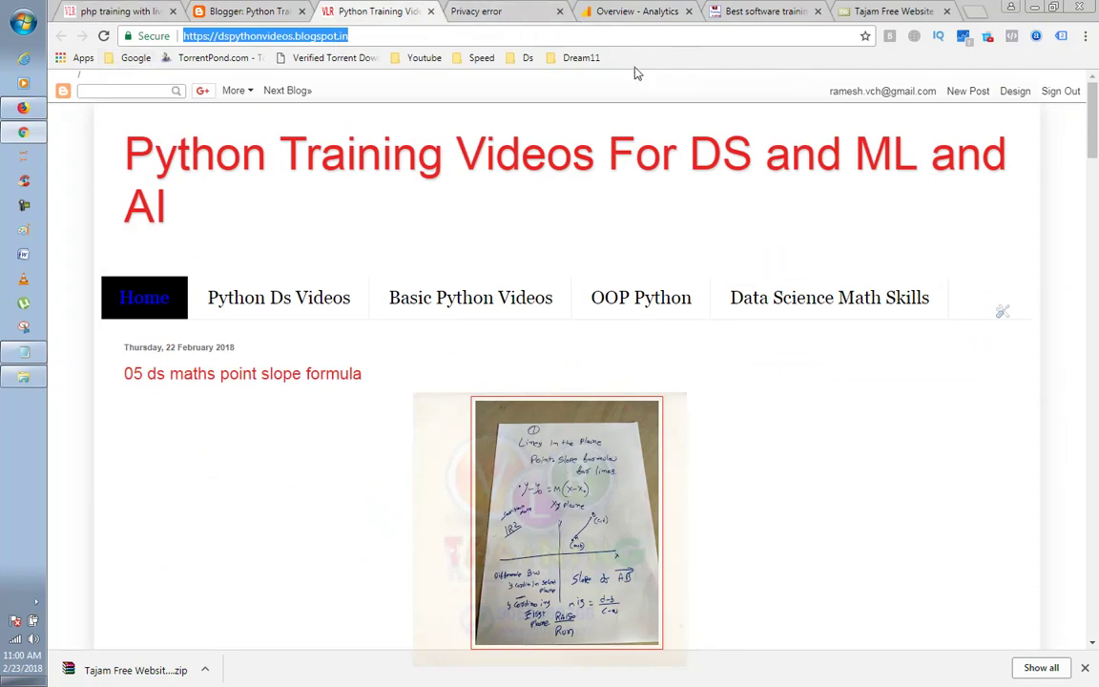
left_click(505, 305)
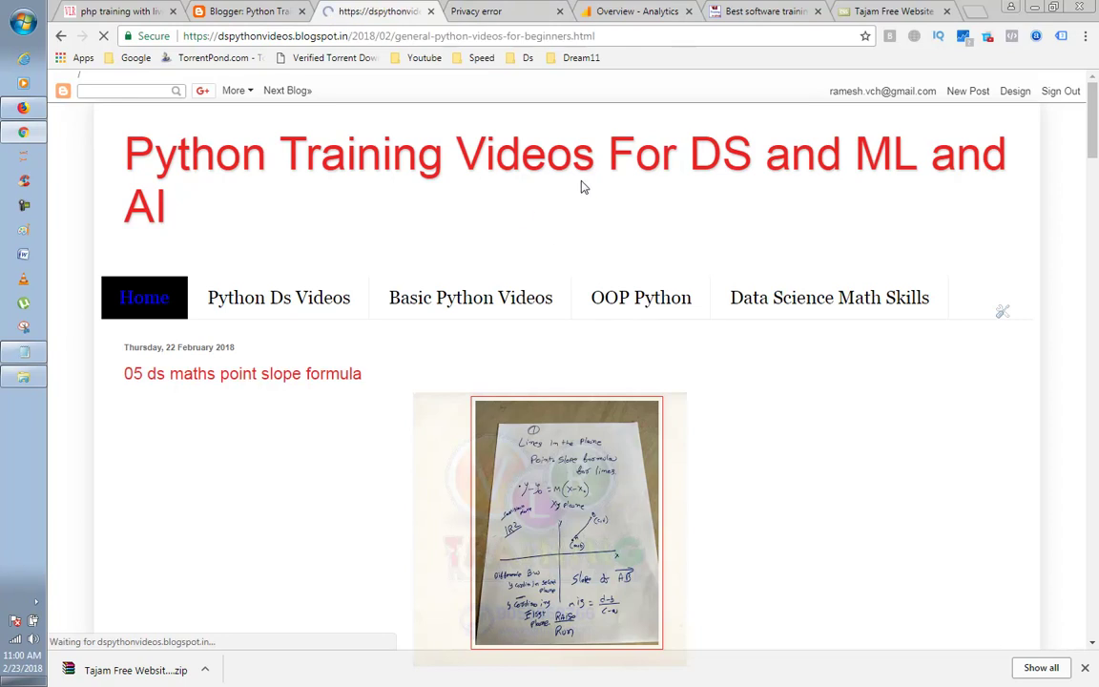
left_click(626, 11)
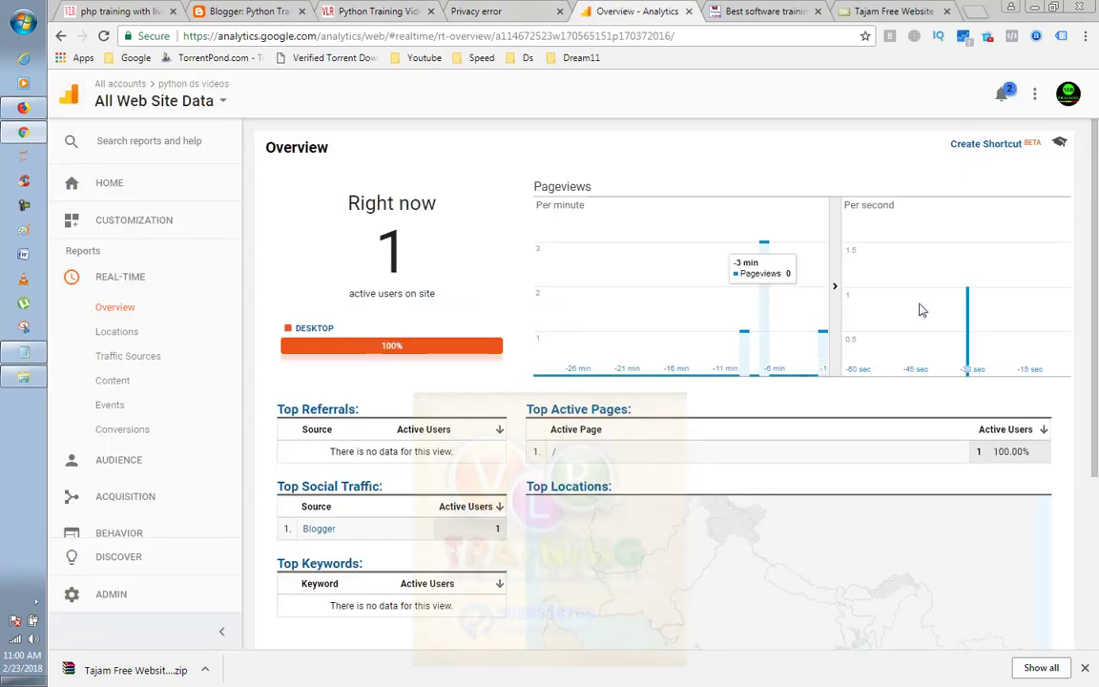
scroll(829, 343, "down", 1)
right_click(1078, 345)
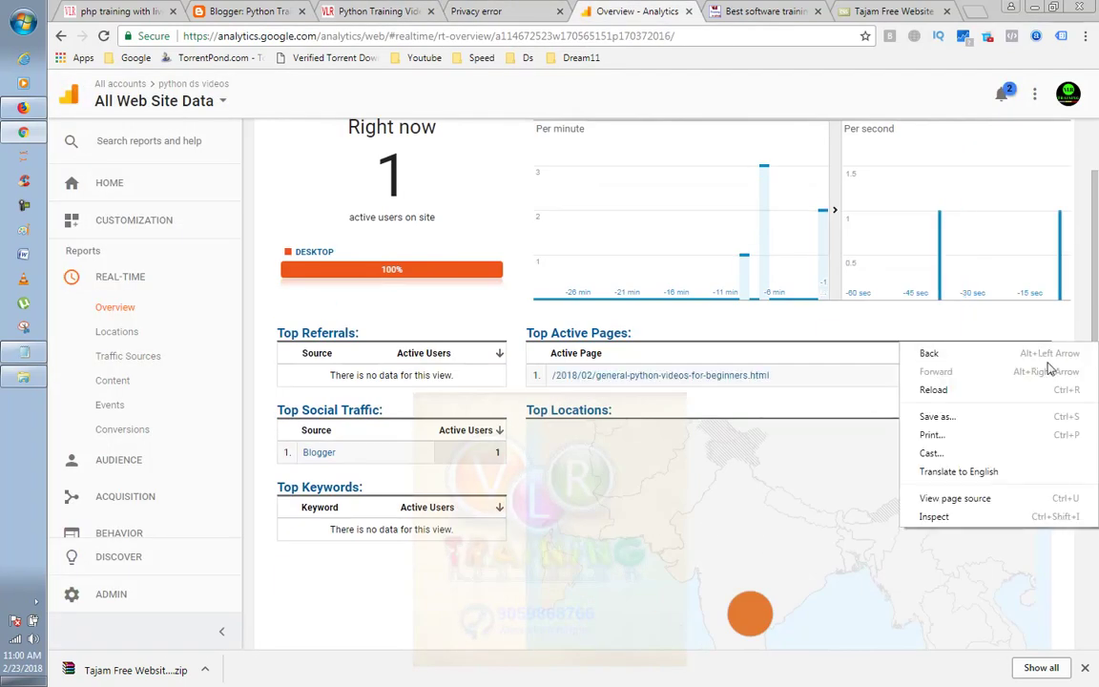
left_click(954, 394)
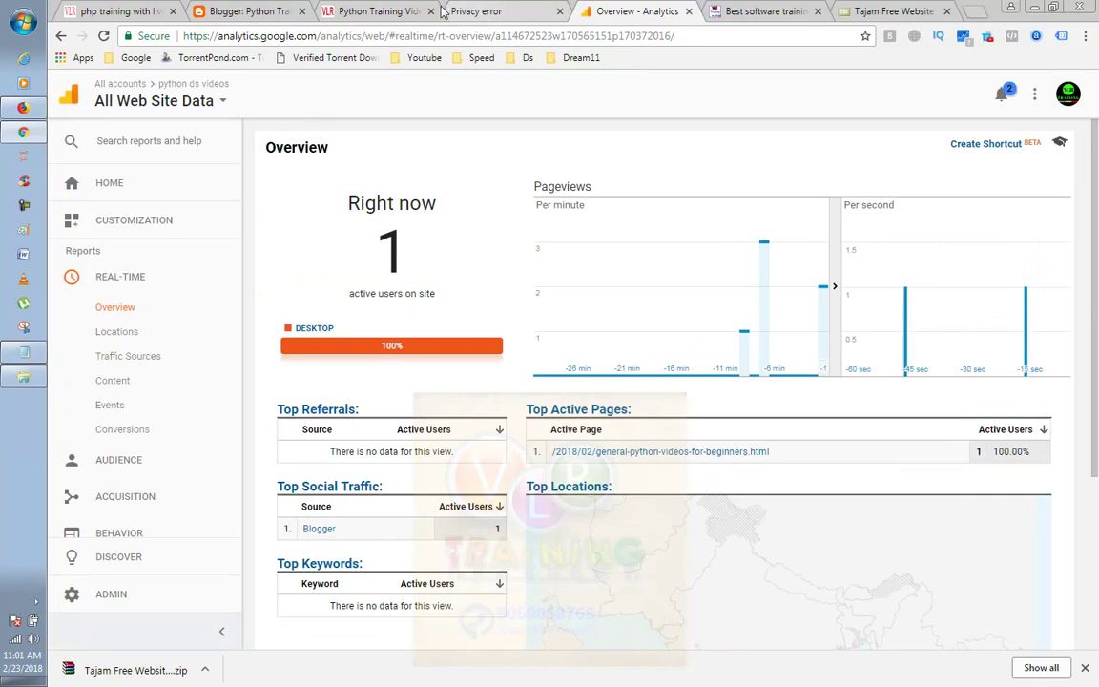
left_click(400, 10)
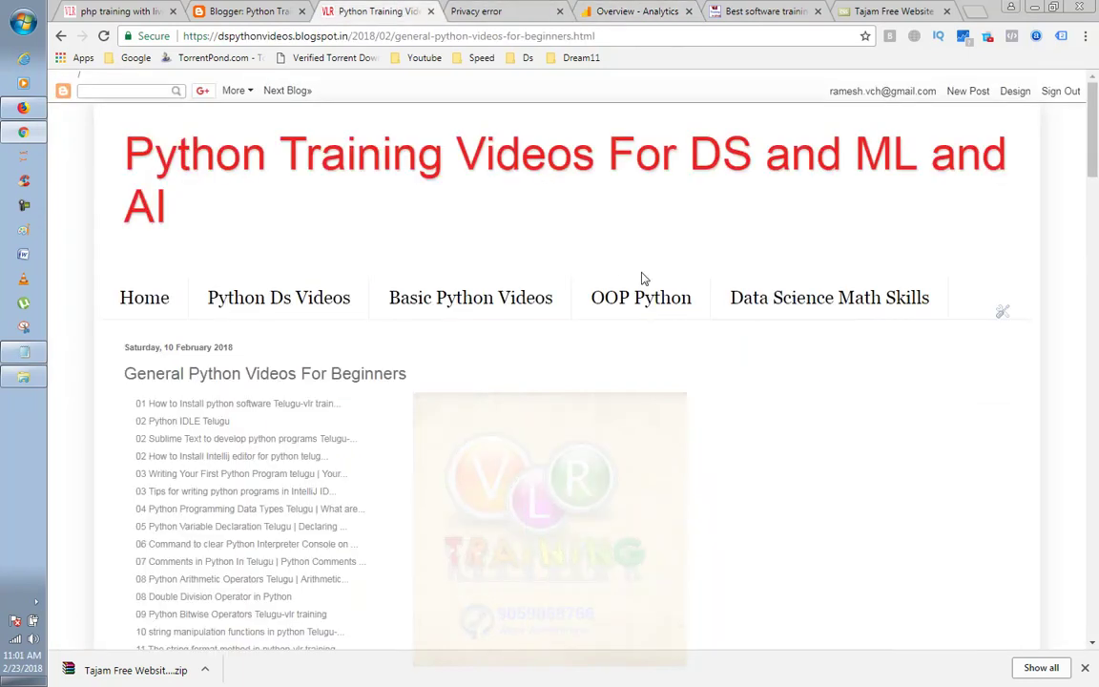
left_click(607, 13)
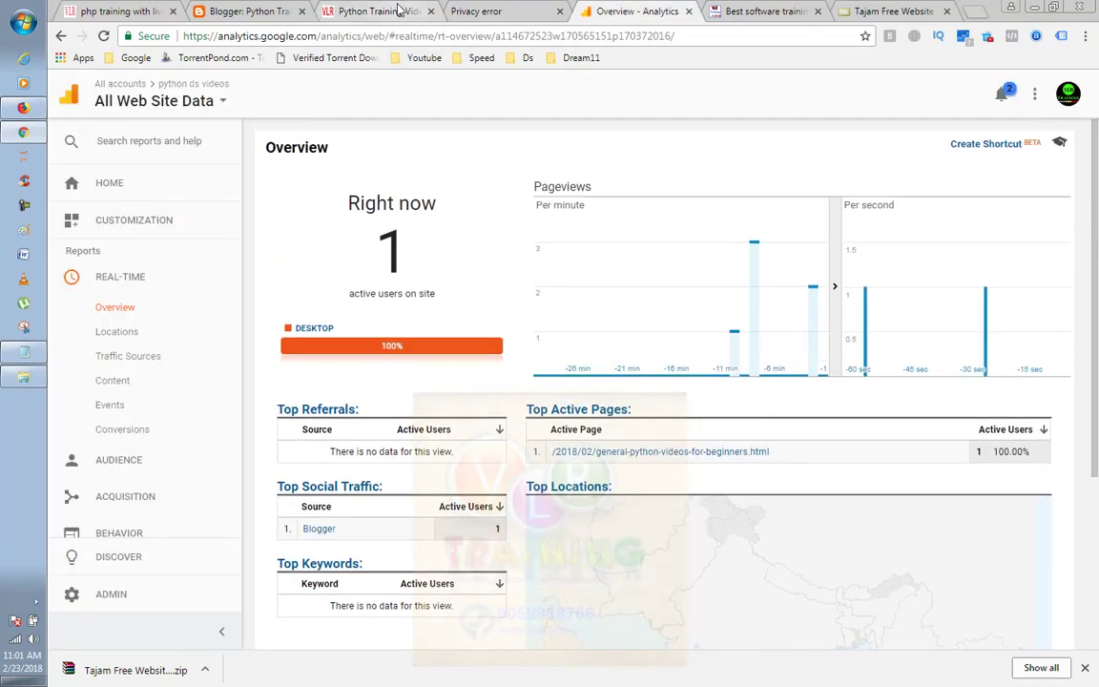
- Load vlrtraining.in in the browser tab showing the blog
left_click(360, 11)
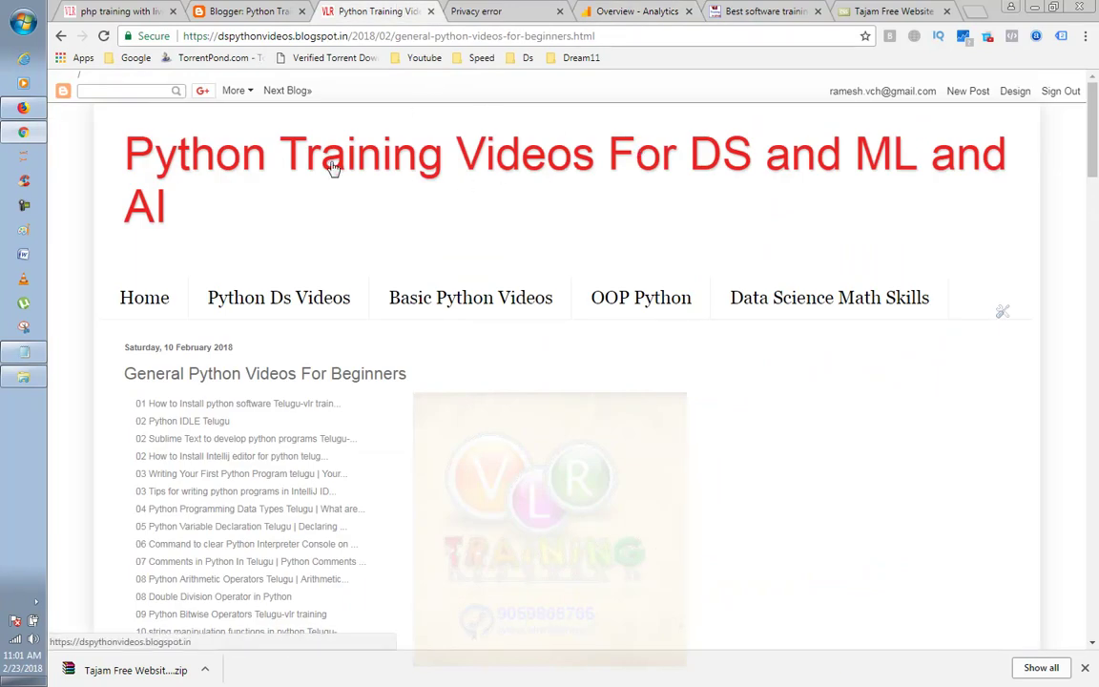
left_click(227, 35)
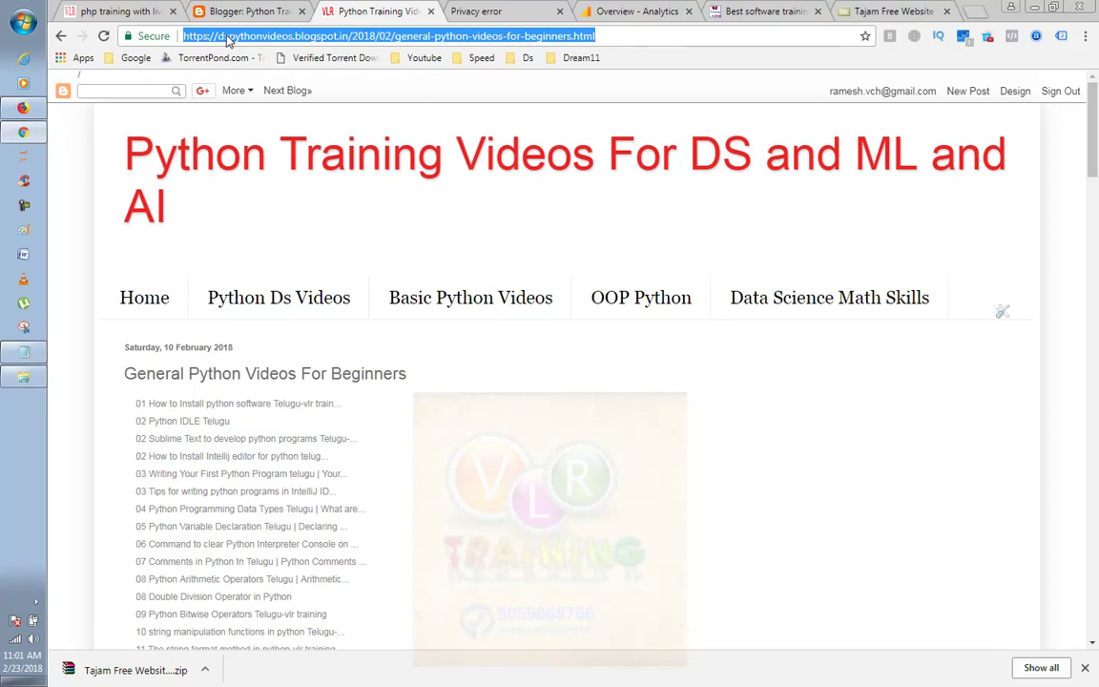
type("vlrtraining.in")
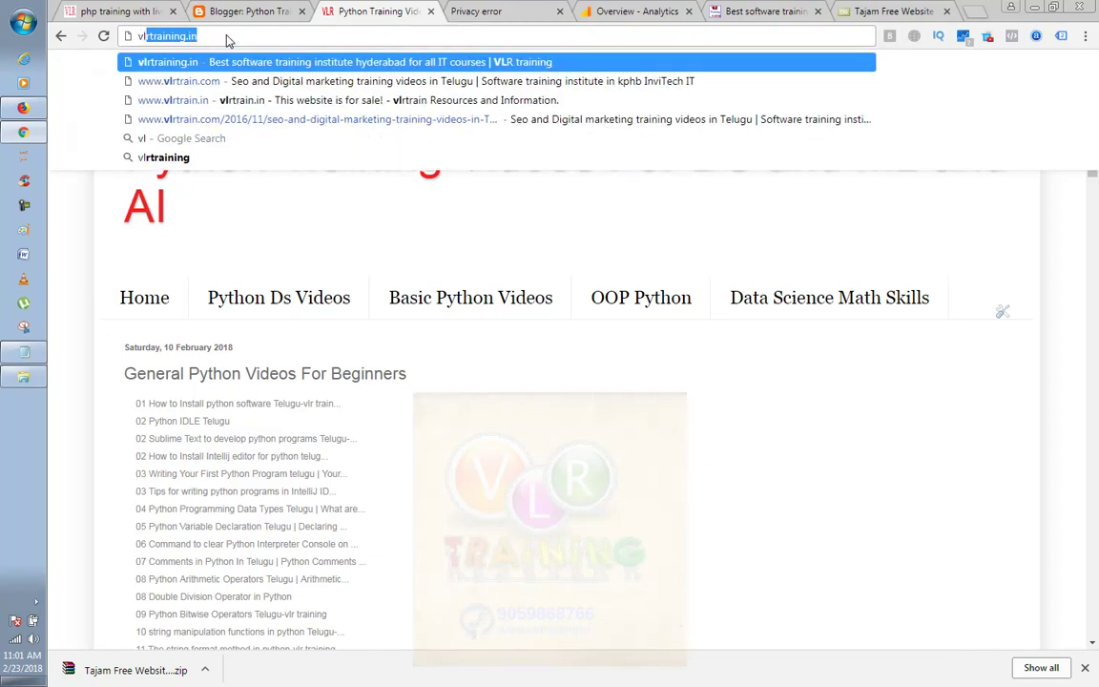
key("Return")
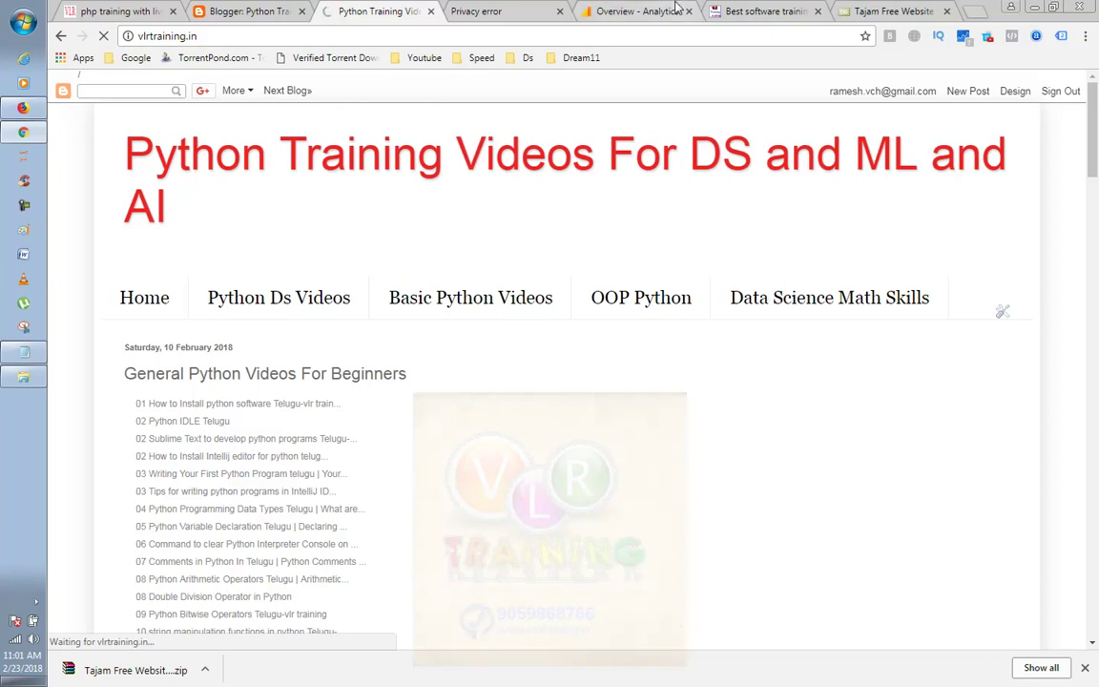
- Switch the real-time Overview report to the All Web Site Data view of the Vlartraining dot in property
left_click(637, 10)
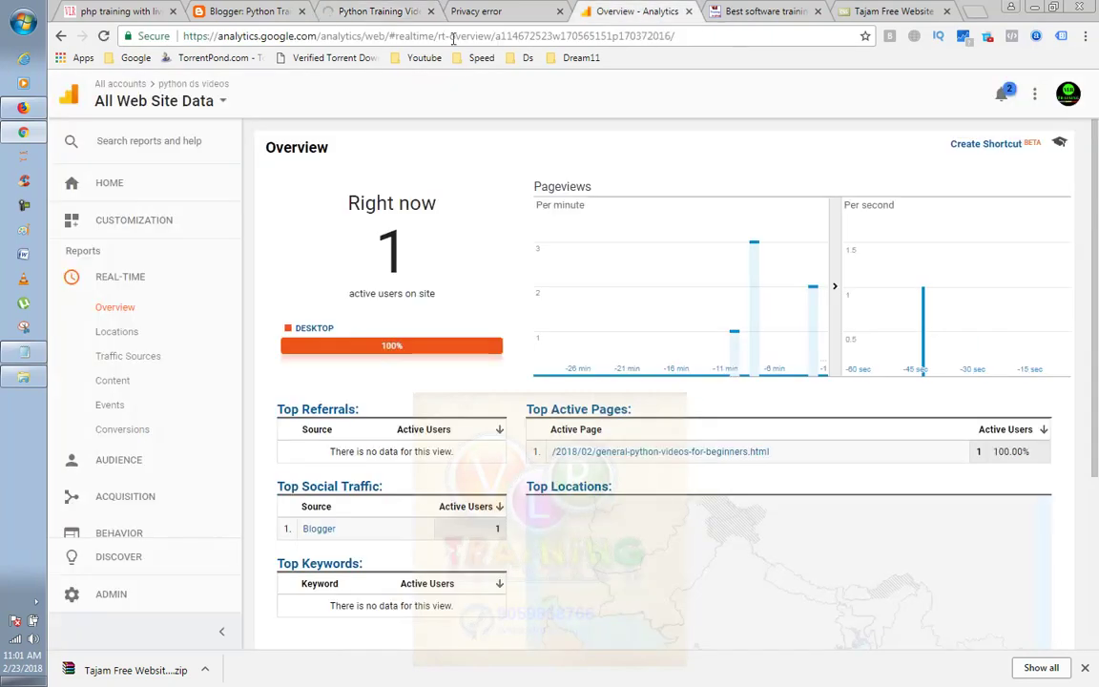
left_click(221, 107)
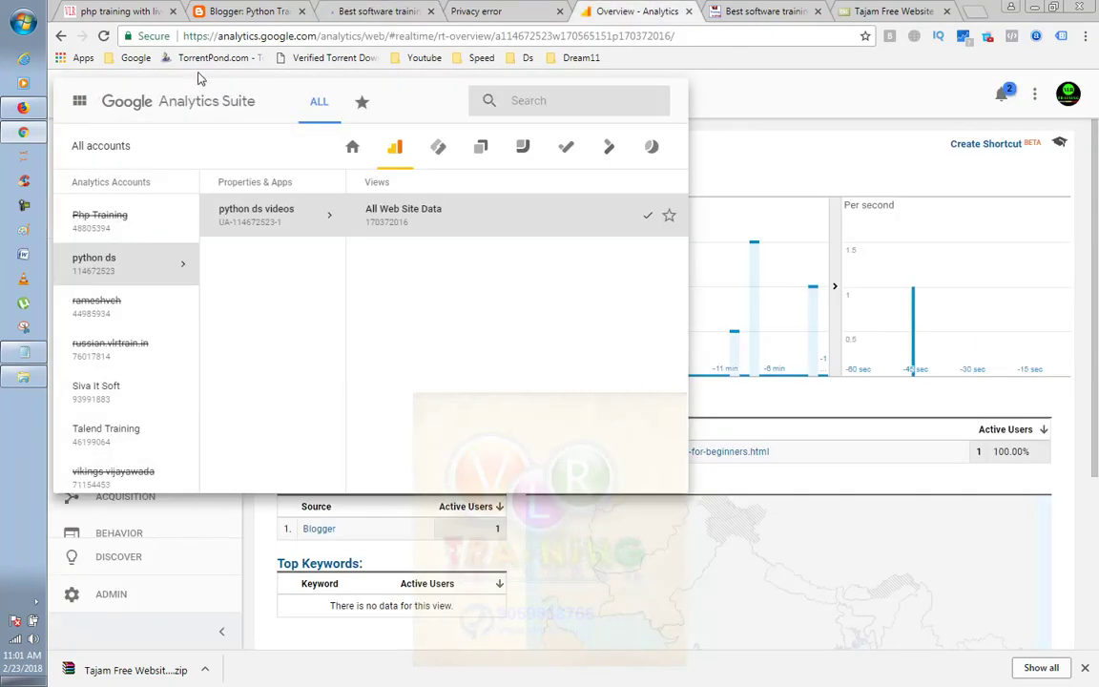
scroll(117, 356, "down", 1)
scroll(142, 367, "down", 1)
left_click(137, 367)
scroll(346, 300, "down", 1)
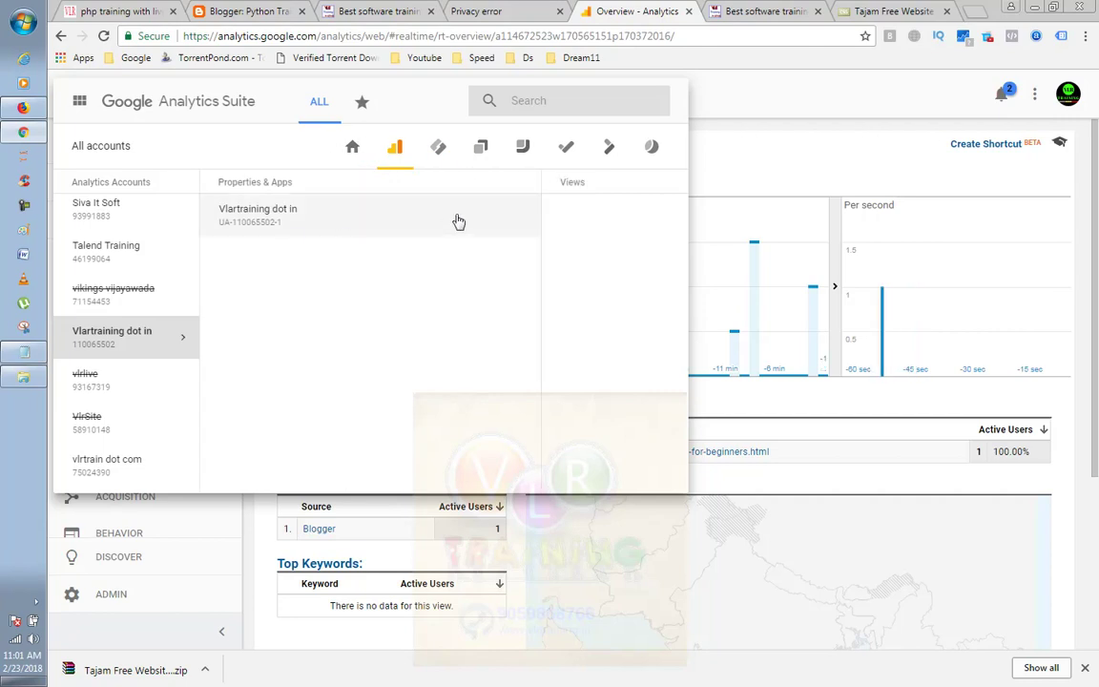
left_click(520, 221)
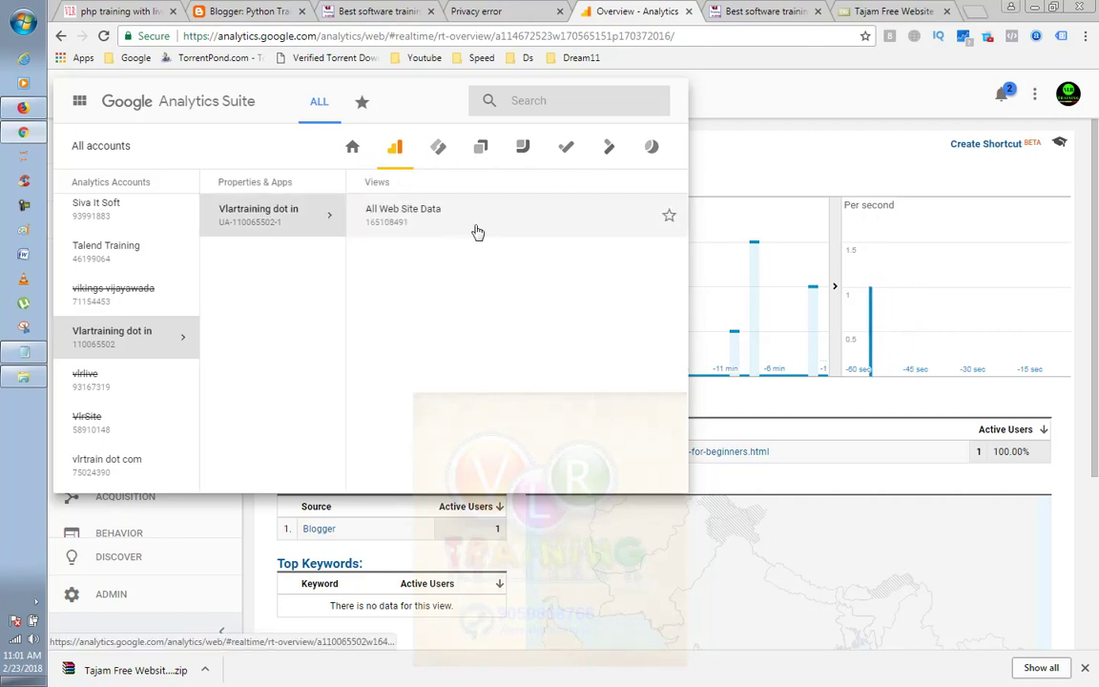
left_click(476, 232)
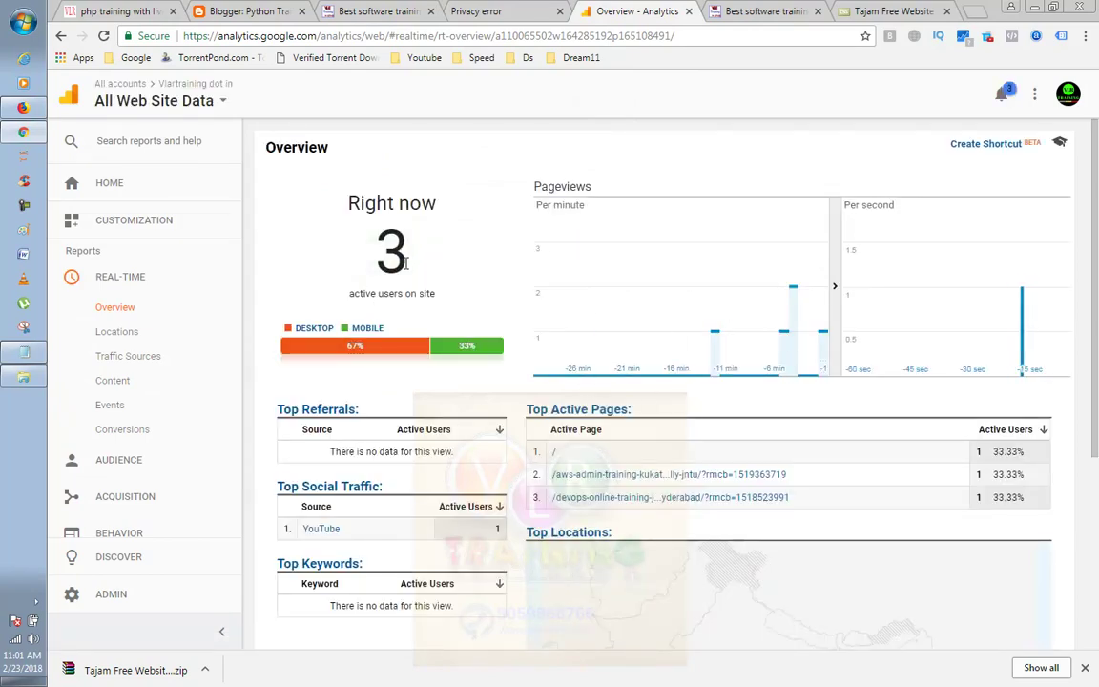
- Open the Mean Stack Online Training page on vlrtraining.in and check the real-time Overview report for the visit
left_click(336, 11)
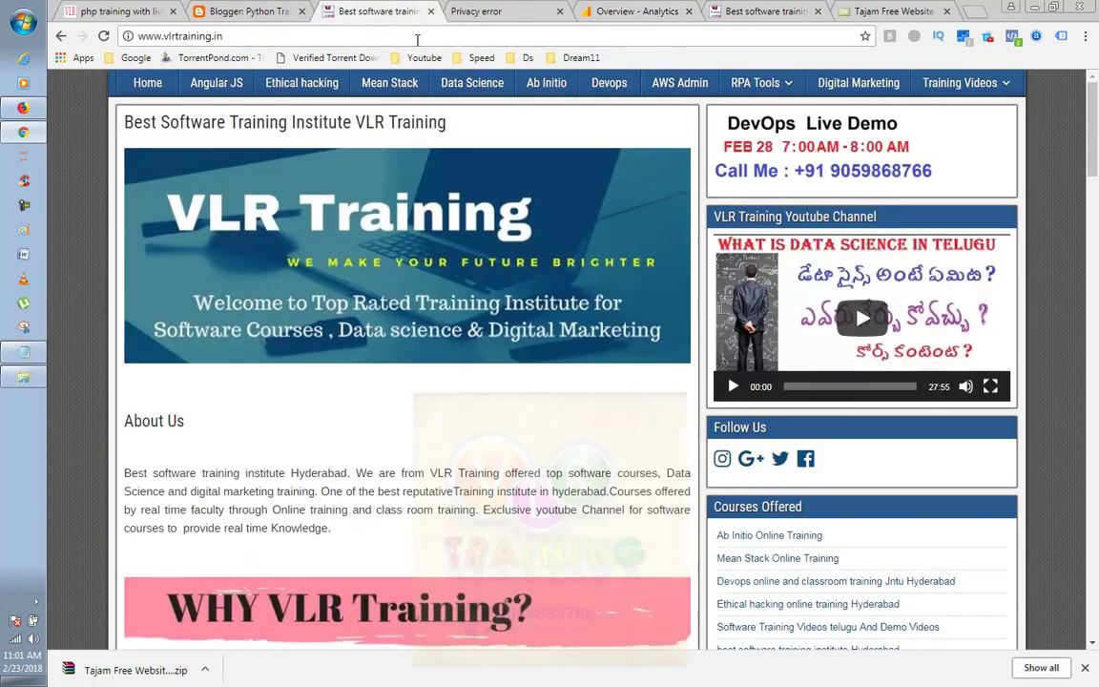
left_click(602, 11)
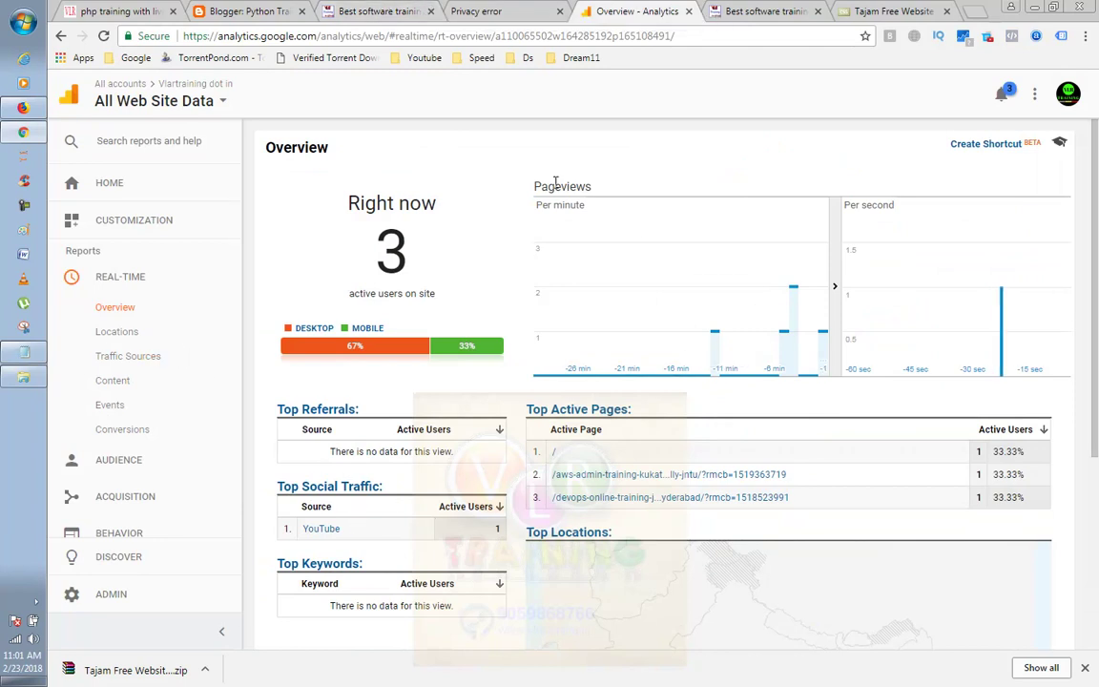
left_click(392, 21)
scroll(570, 244, "down", 2)
scroll(636, 278, "down", 2)
left_click(770, 253)
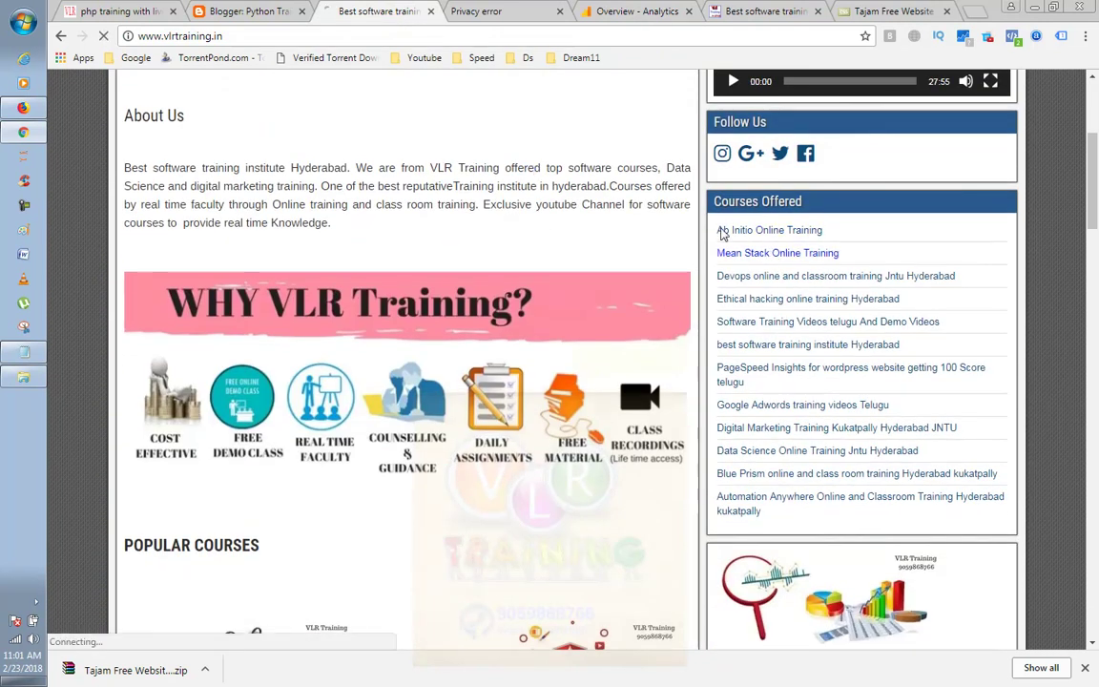
left_click(634, 13)
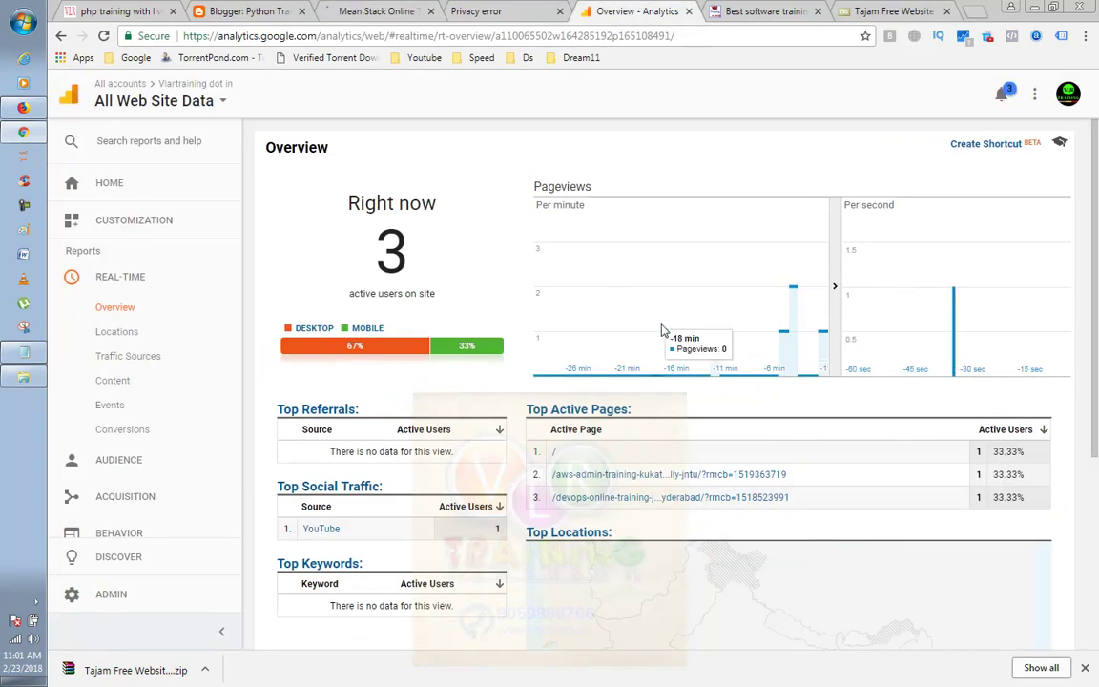